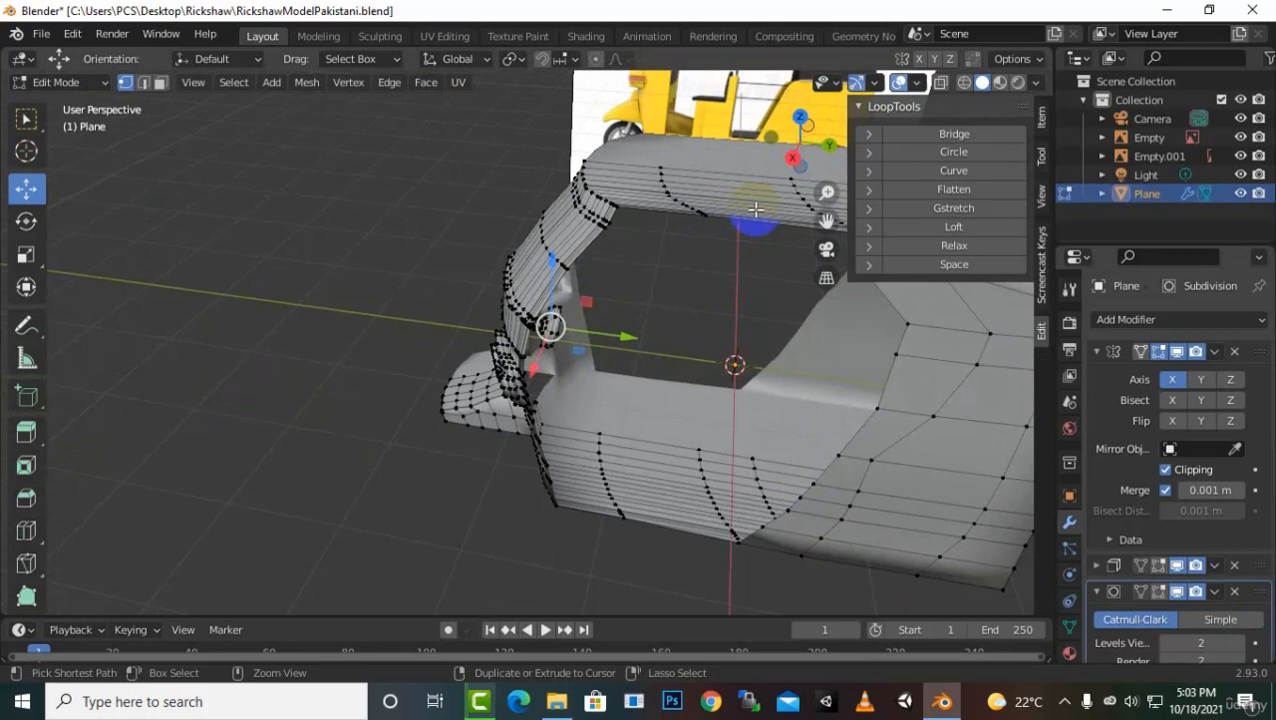
Add a loop cut across the roof side above the door opening and a matching one across the lower side panel
key("ctrl+r")
left_click(755, 209)
left_click(664, 433)
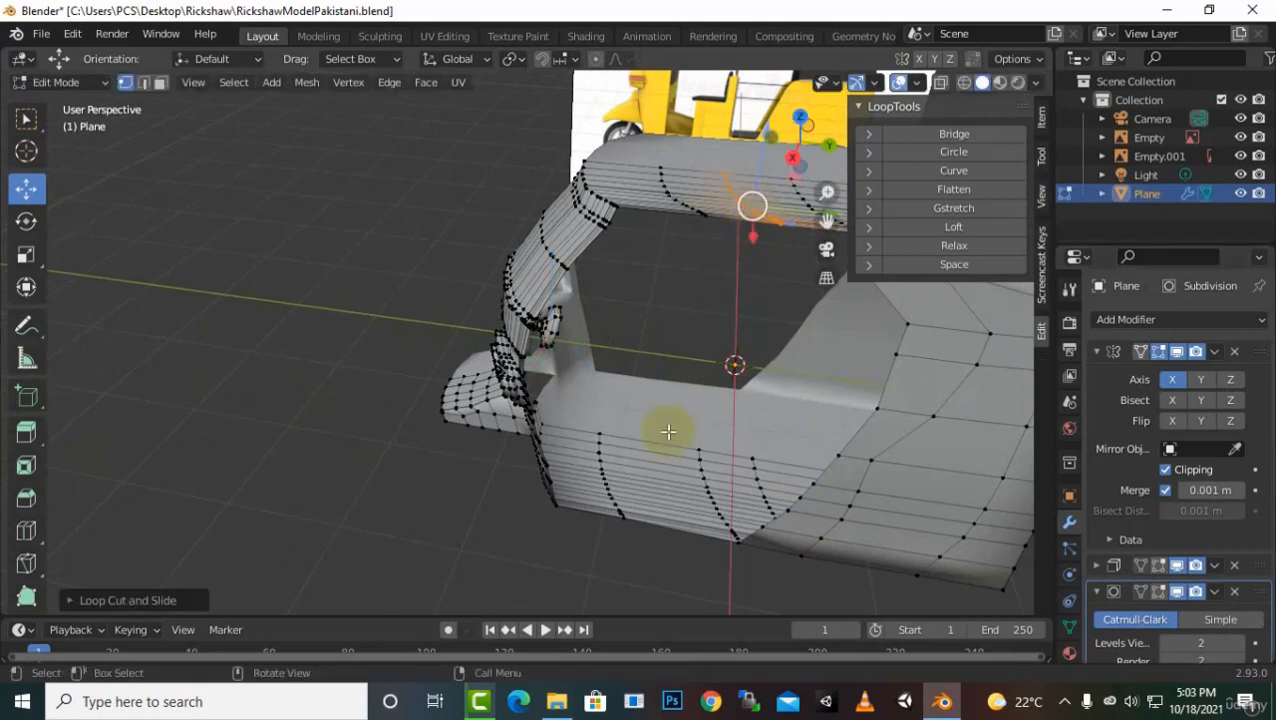
key("ctrl+r")
left_click(672, 498)
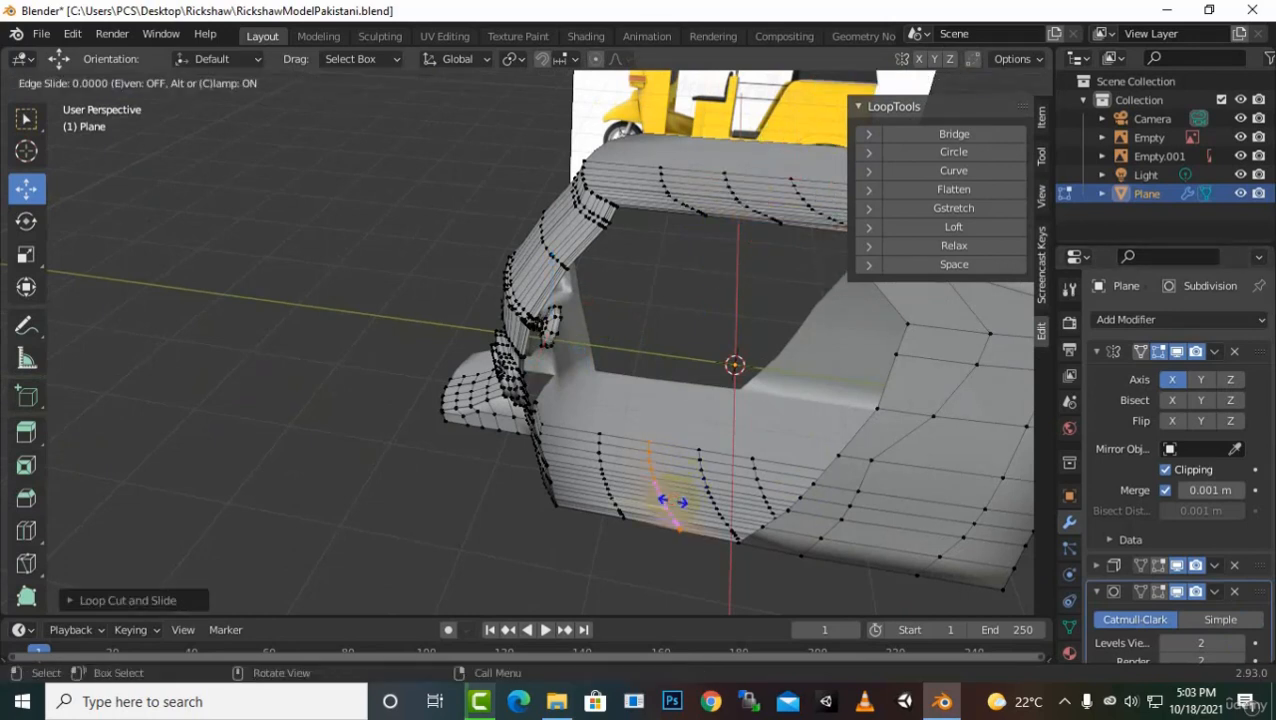
left_click(661, 498)
middle_click_drag(661, 498, 730, 459)
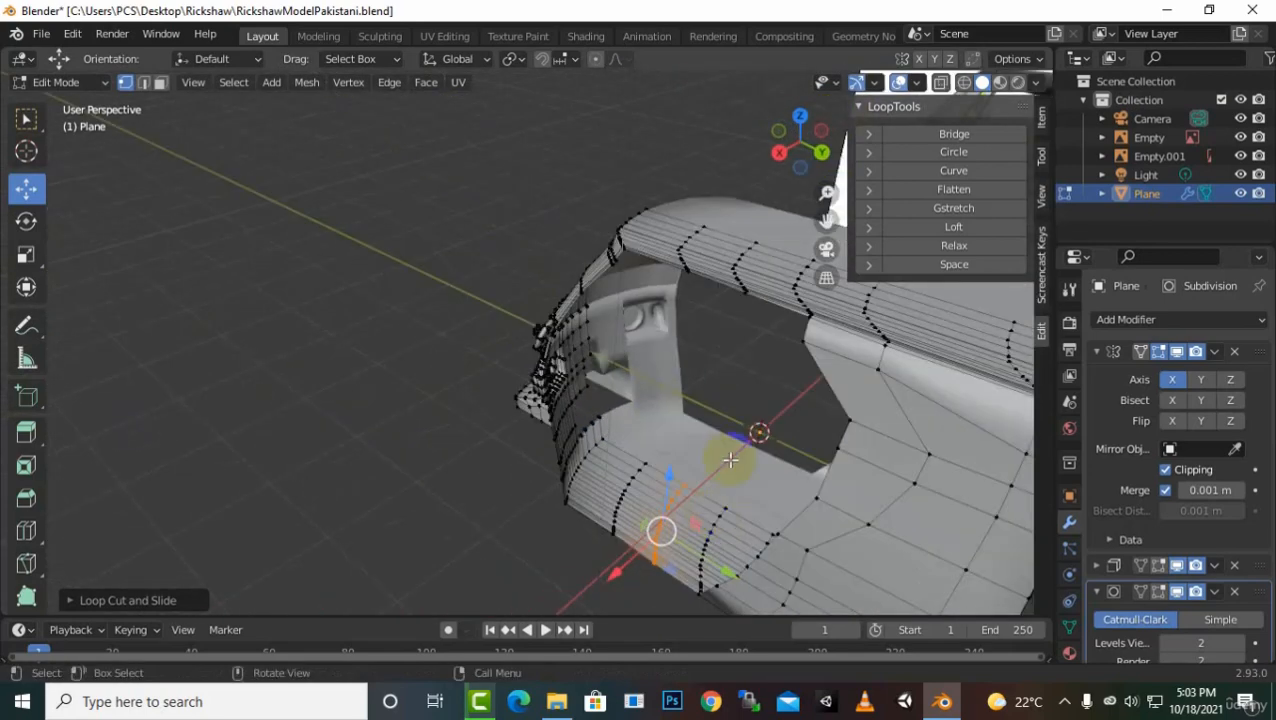
Select the facing roof and lower side panel edges in edge mode and bridge them into a vertical door pillar
left_click(716, 282, "alt")
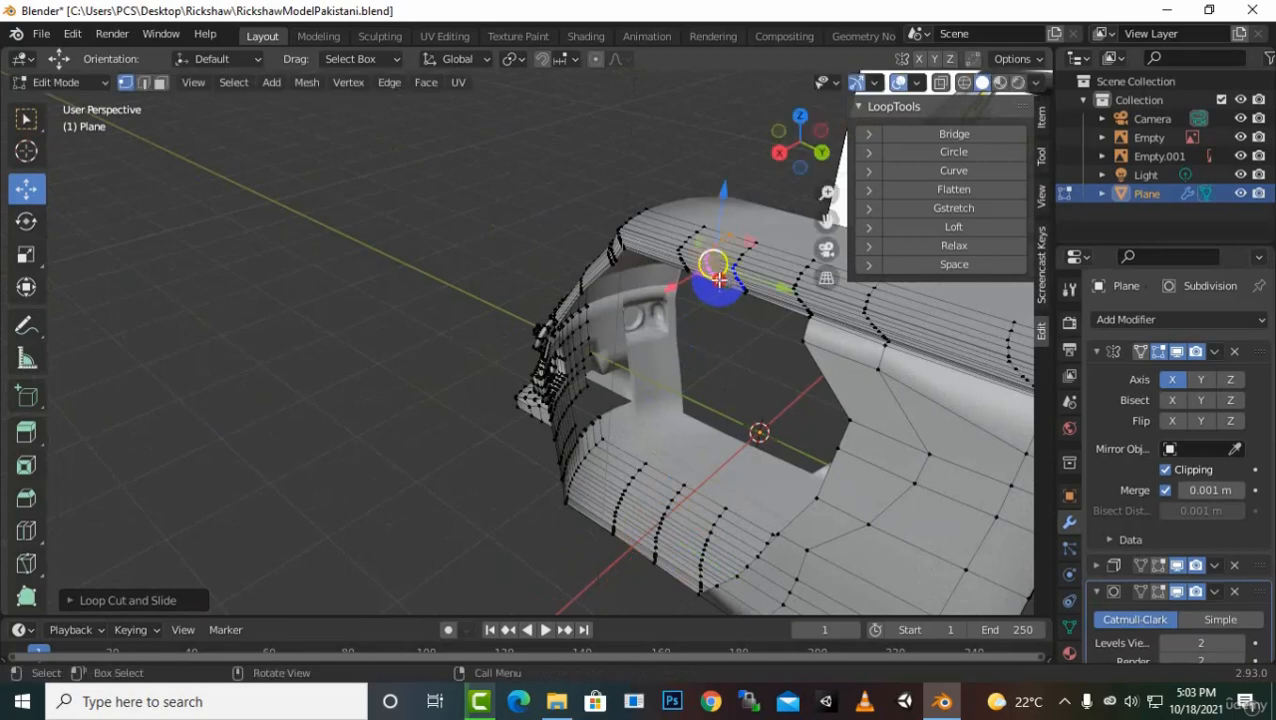
left_click(630, 540, "alt")
middle_click_drag(713, 536, 884, 420)
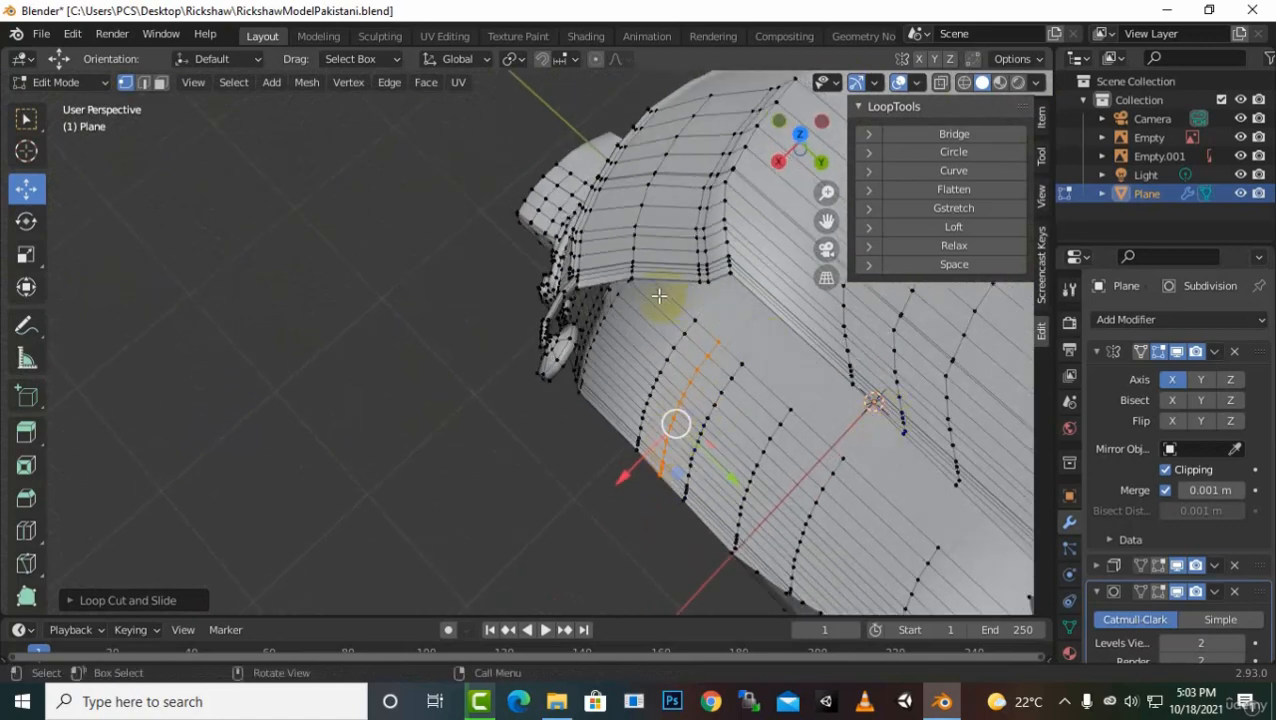
left_click(143, 82)
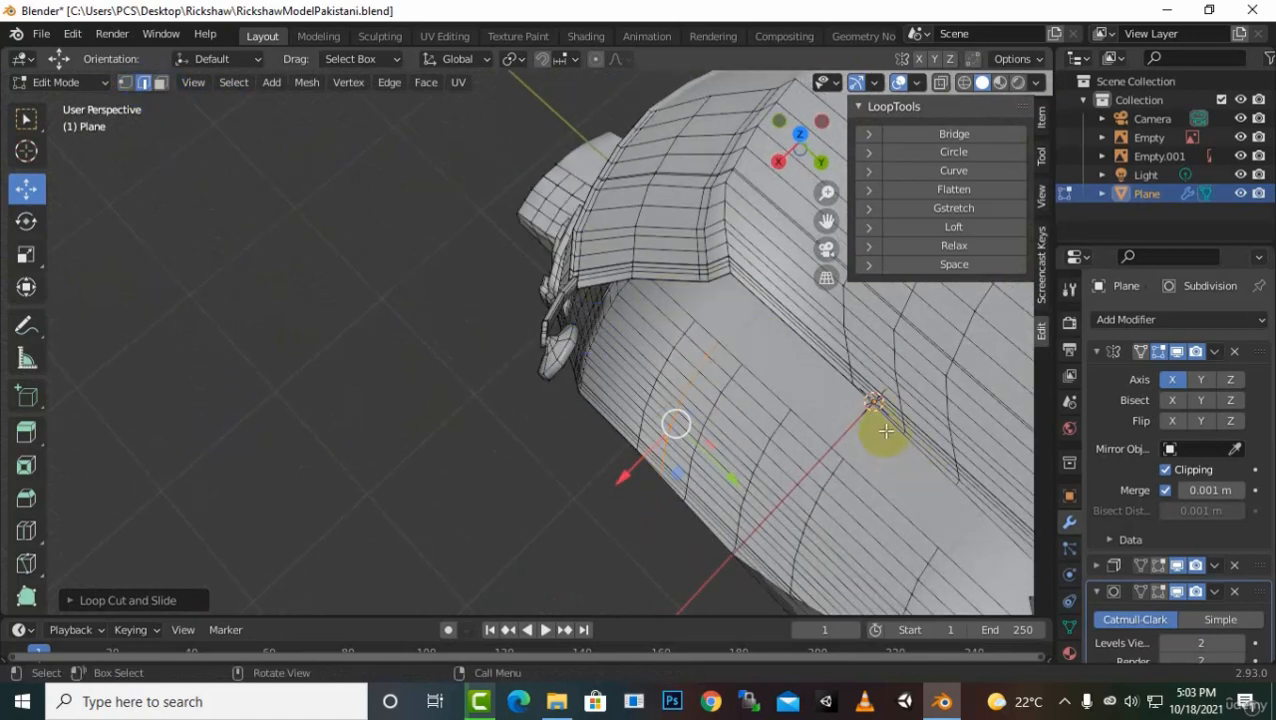
left_click(880, 412)
middle_click_drag(917, 461, 695, 527)
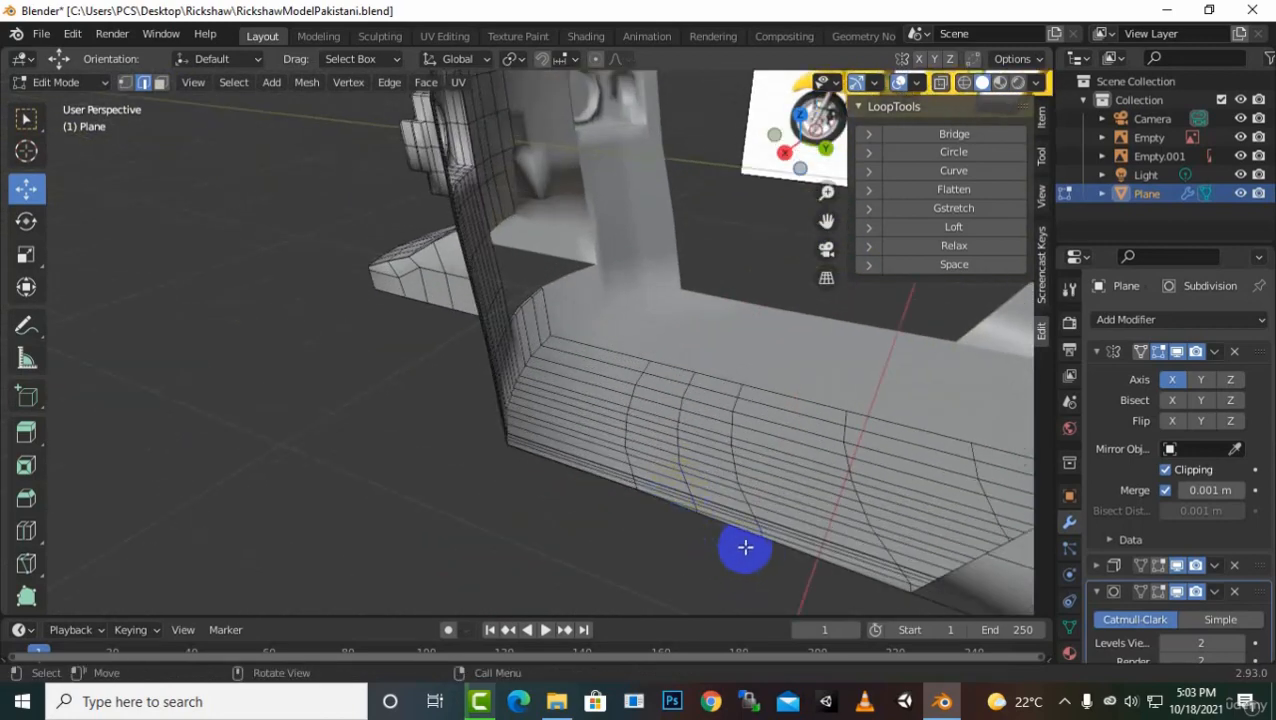
left_click(738, 530, "alt")
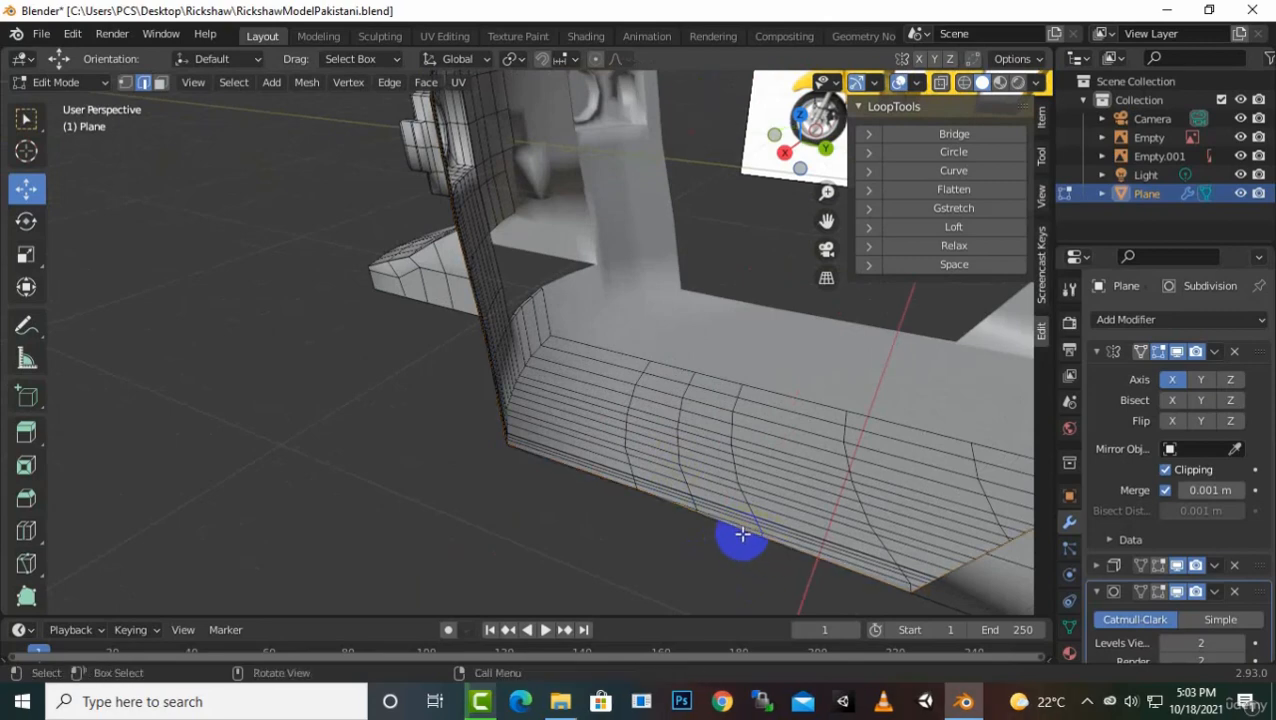
scroll(749, 540, "down", 8)
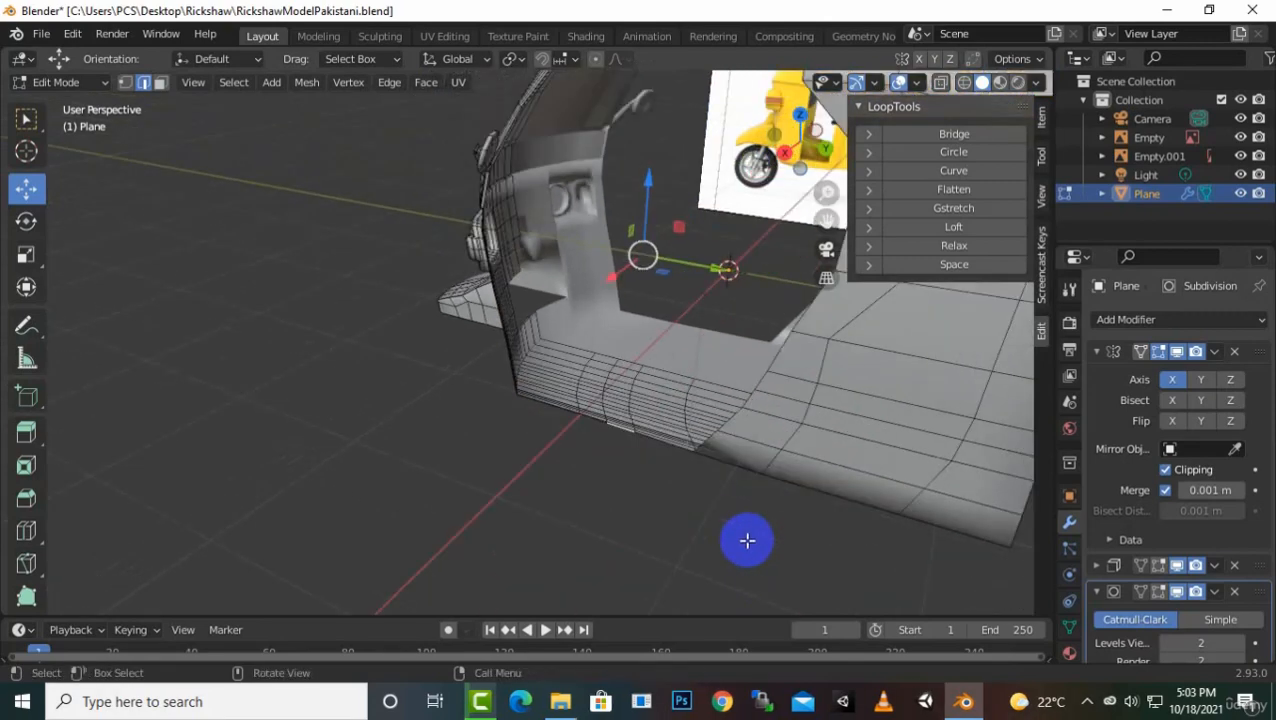
left_click(954, 134)
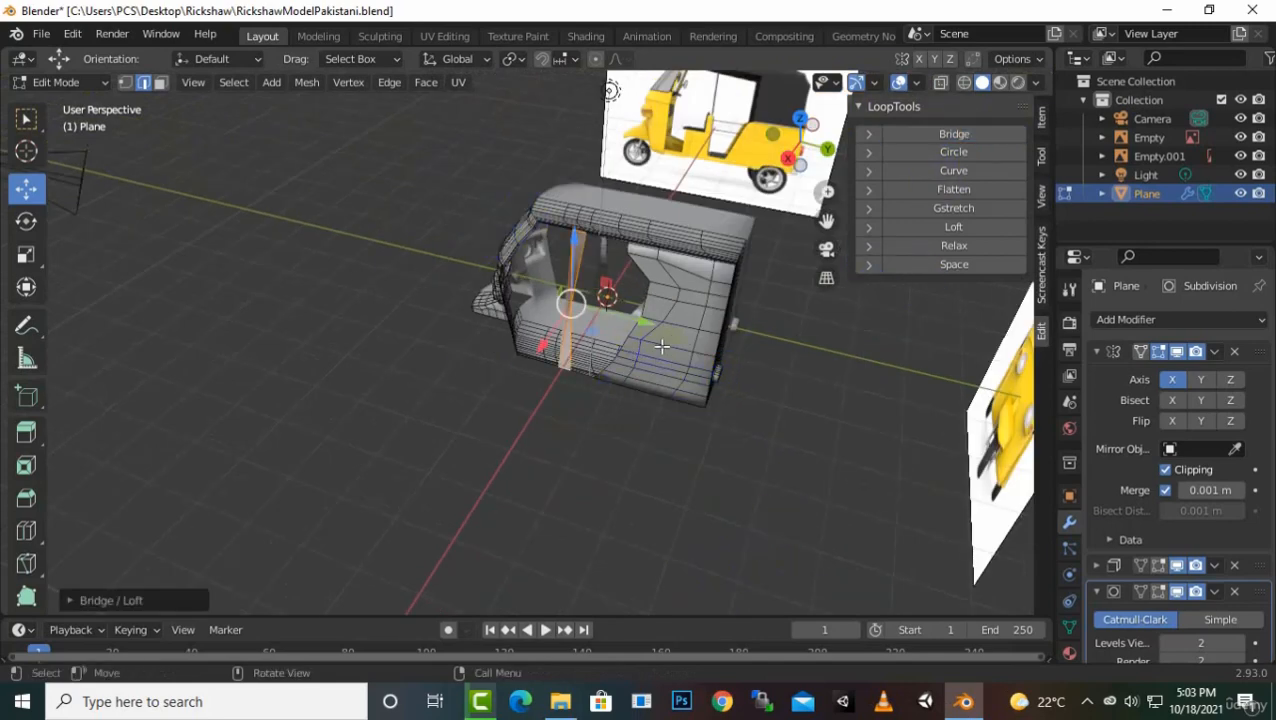
Replace the twisted pillar bridge with a straight filled face between the roof edge and the lower panel edge
scroll(634, 341, "up", 5)
middle_click_drag(632, 339, 709, 452)
scroll(598, 199, "up", 4)
middle_click_drag(672, 177, 619, 246)
left_click_drag(815, 222, 578, 239)
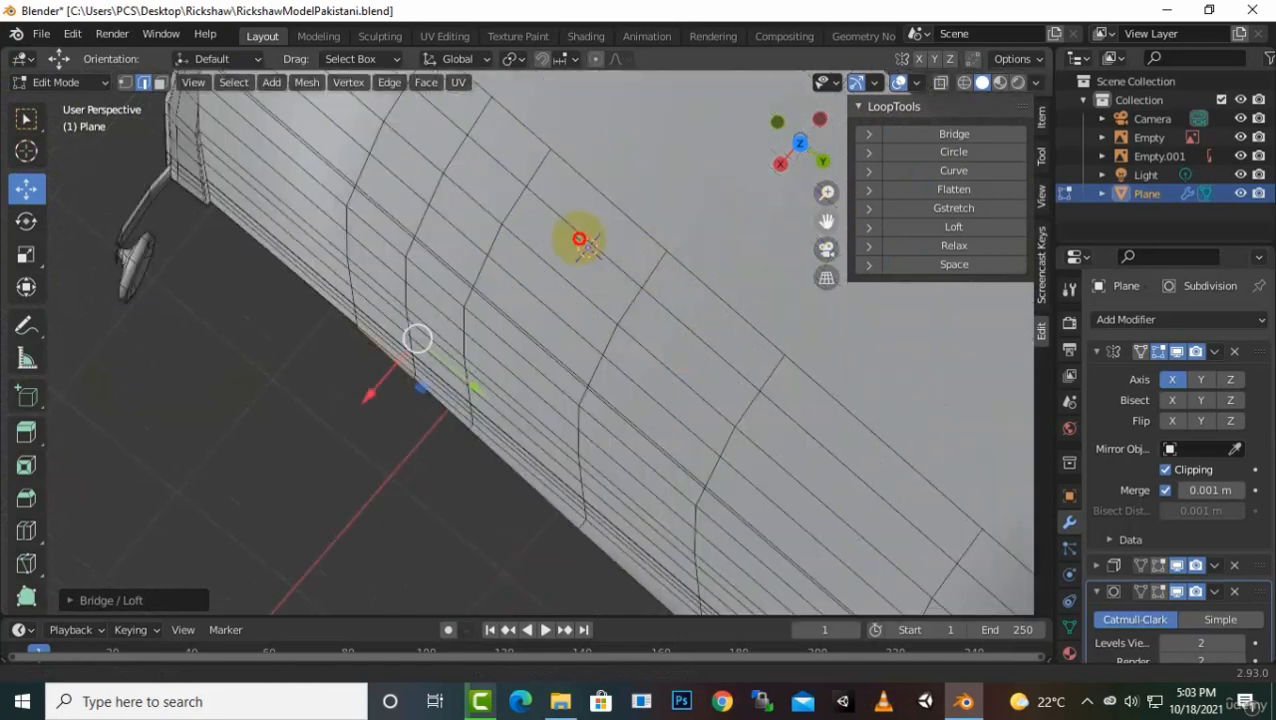
scroll(490, 407, "up", 4)
middle_click_drag(496, 407, 845, 254)
scroll(638, 367, "down", 8)
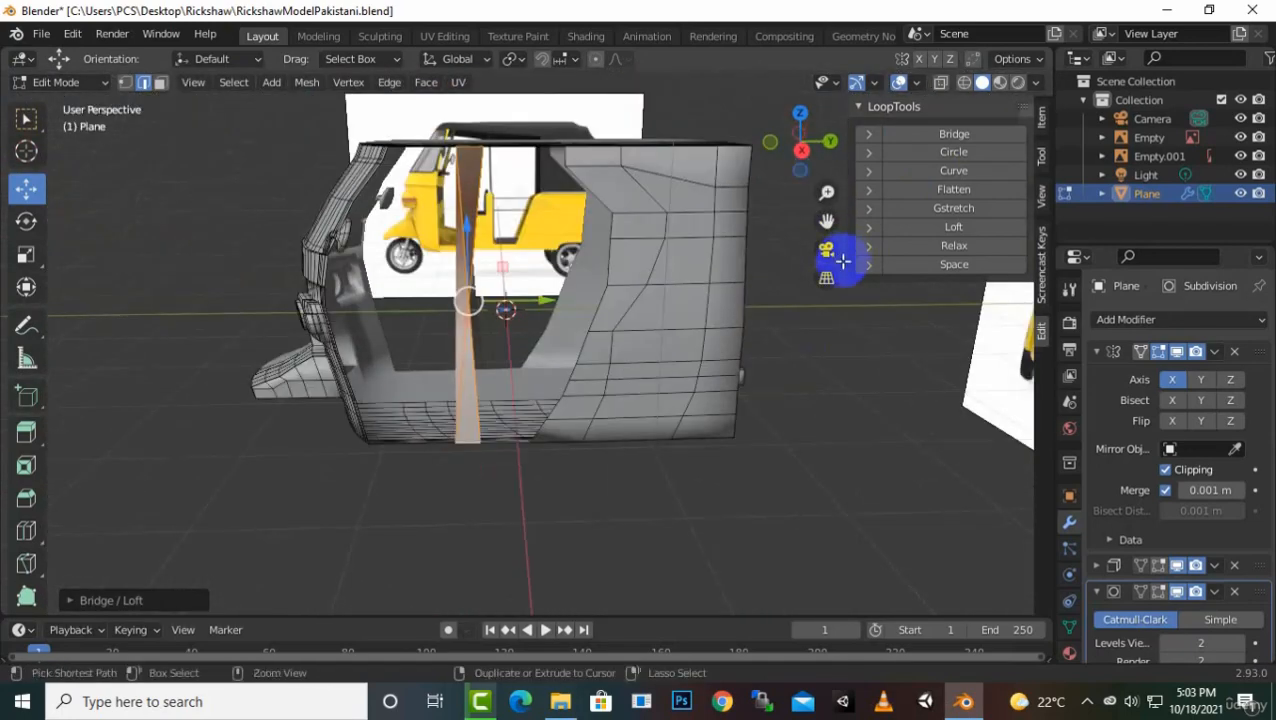
left_click(815, 262)
key("f")
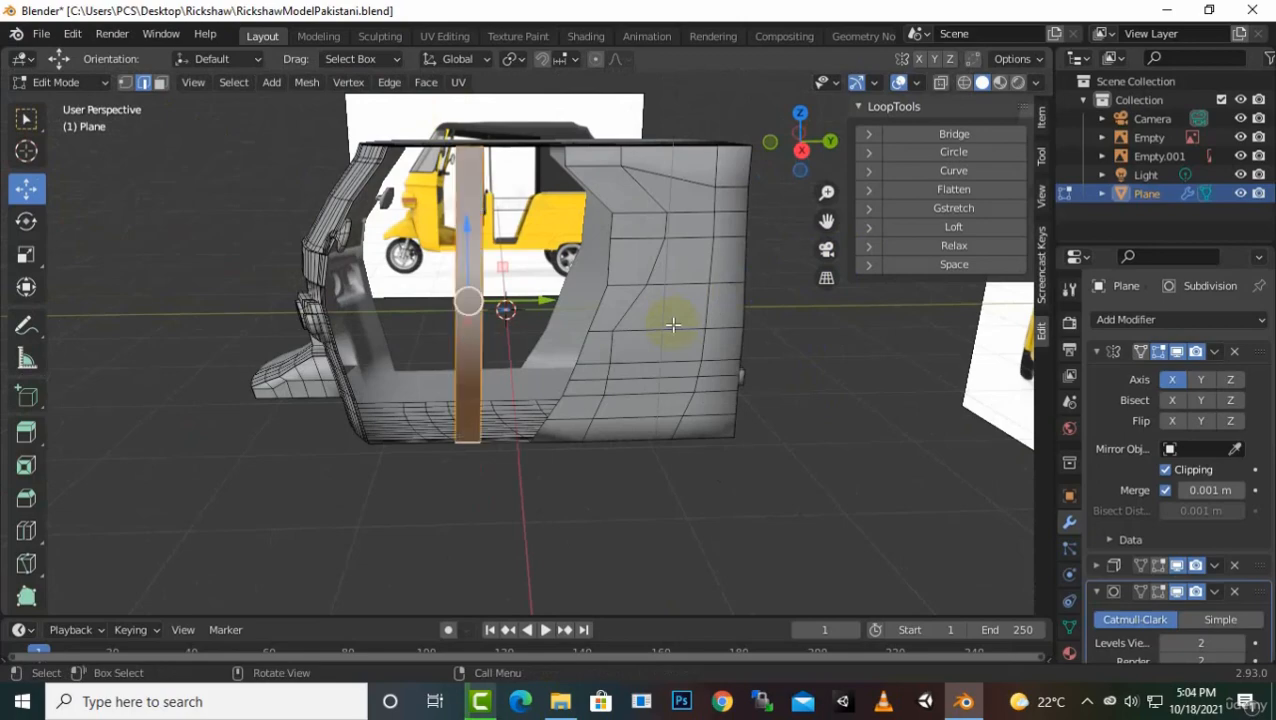
Preview the smoothed pillar with the Subdivision modifier and the one above it shown in Edit Mode, and check it in Object Mode
middle_click_drag(560, 342, 590, 372)
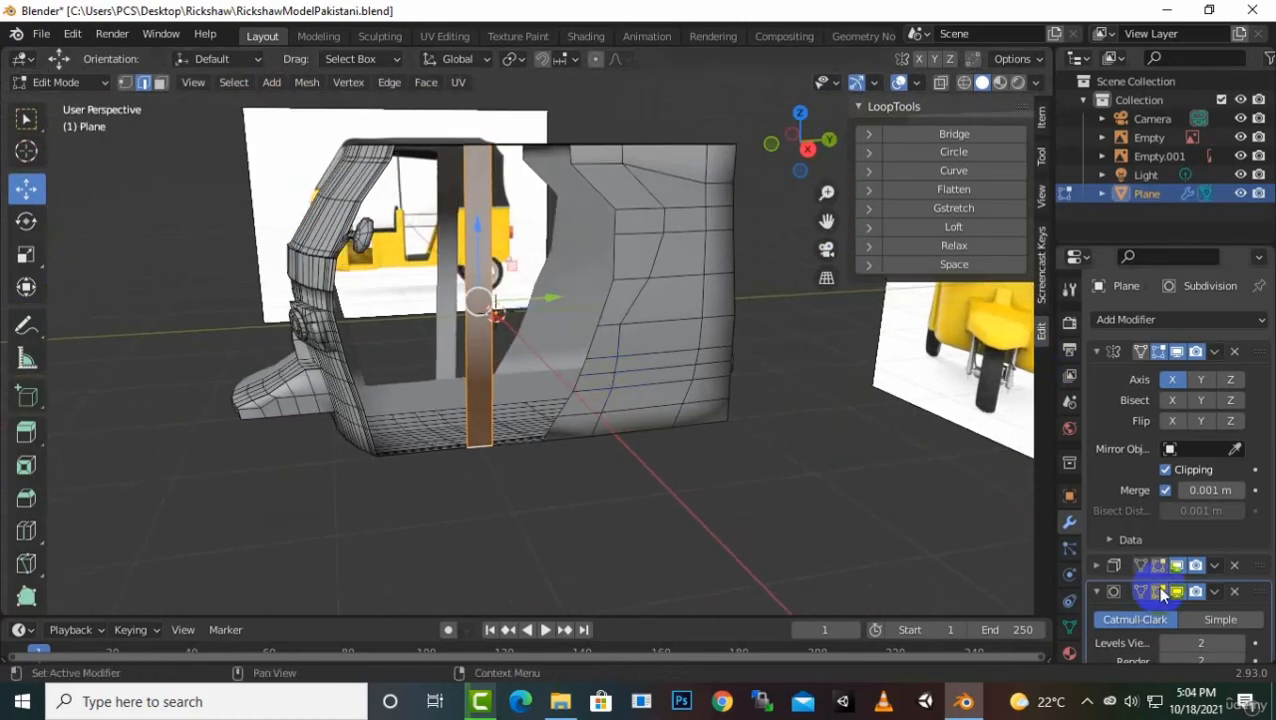
left_click(1159, 566)
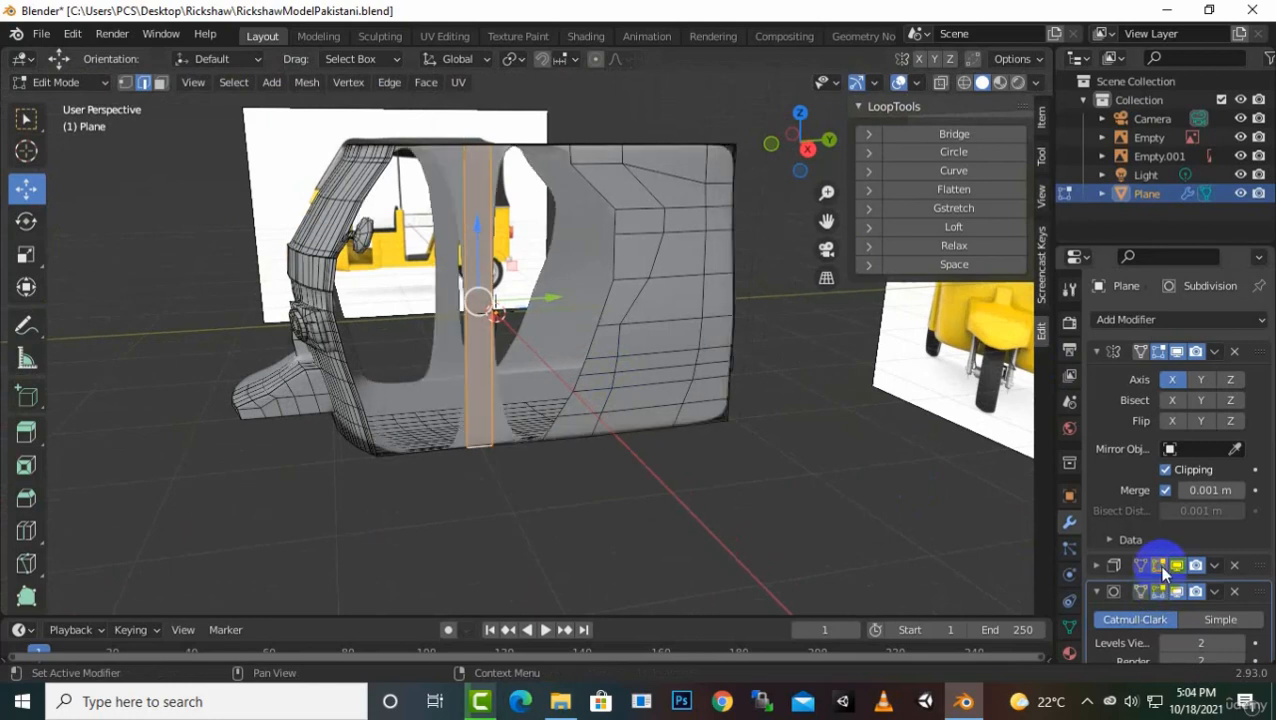
left_click(1158, 566)
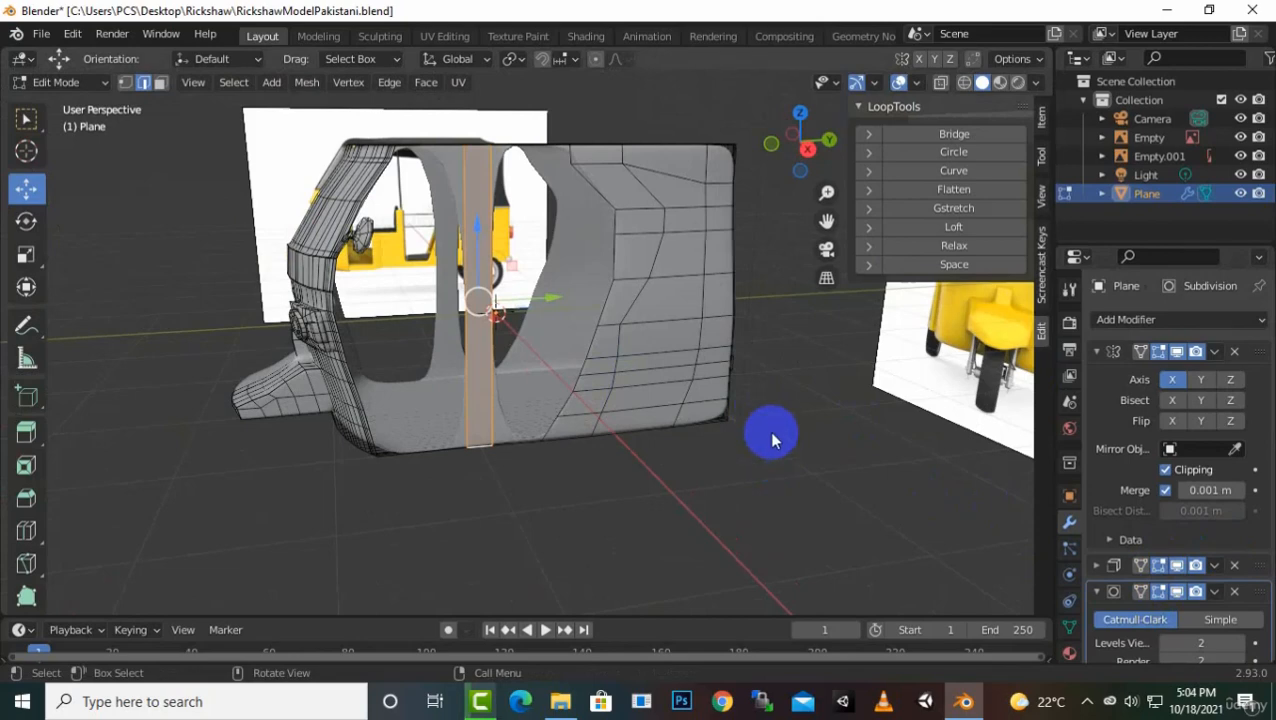
key("Tab")
mouse_move(570, 427)
middle_mouse_down()
mouse_move(517, 535)
mouse_move(464, 535)
mouse_move(487, 437)
mouse_move(586, 439)
middle_mouse_up()
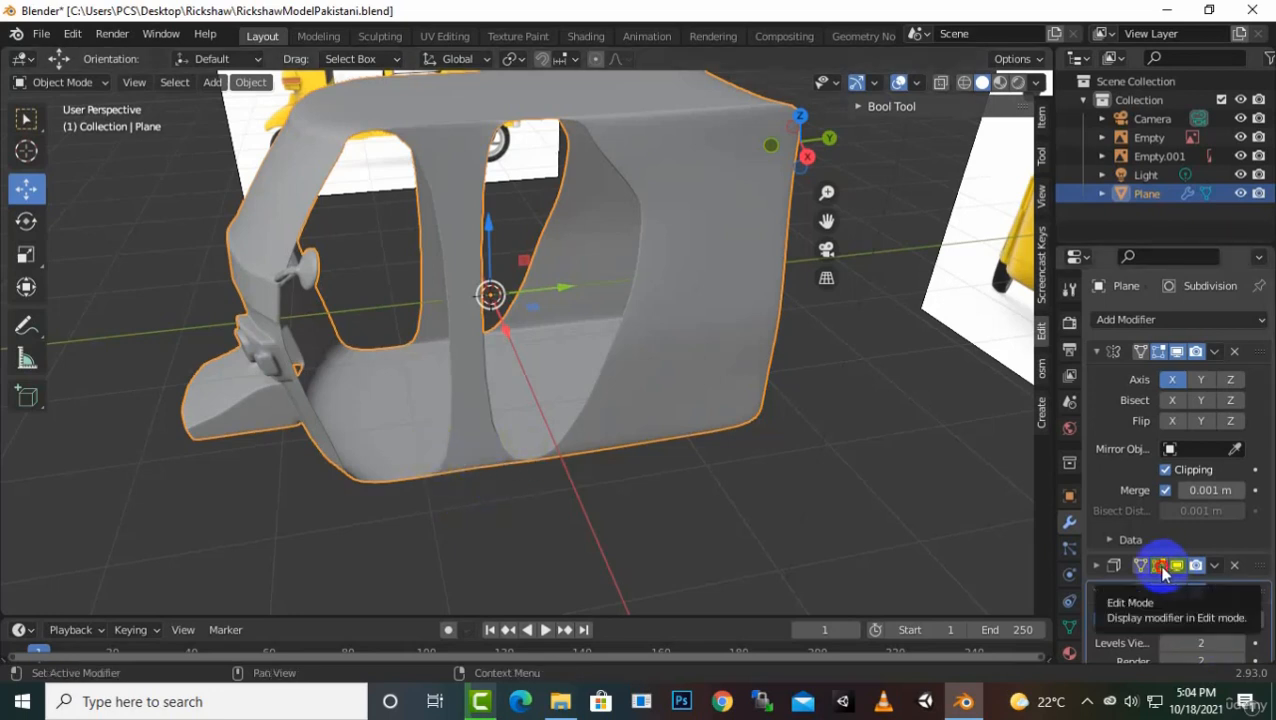
key("Tab")
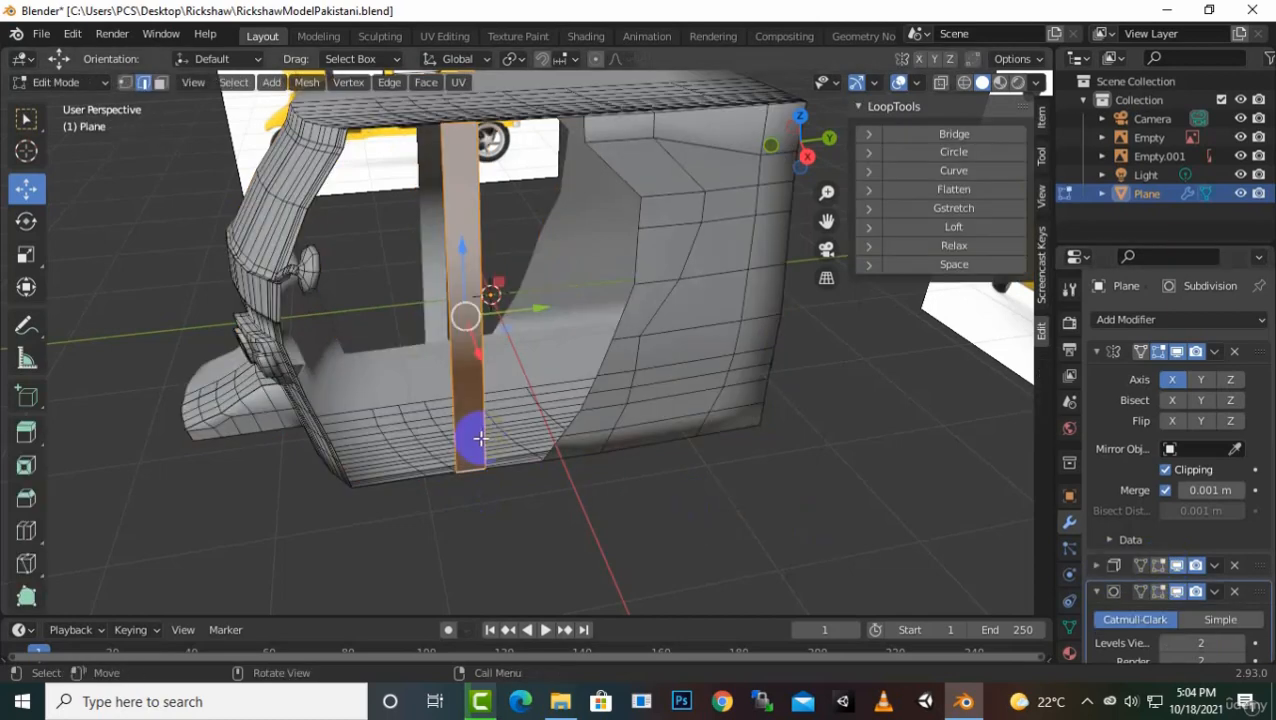
Add two loop cuts to the rear side panel, one slid against its bottom edge and one against the door opening edge
middle_click_drag(481, 445, 503, 415)
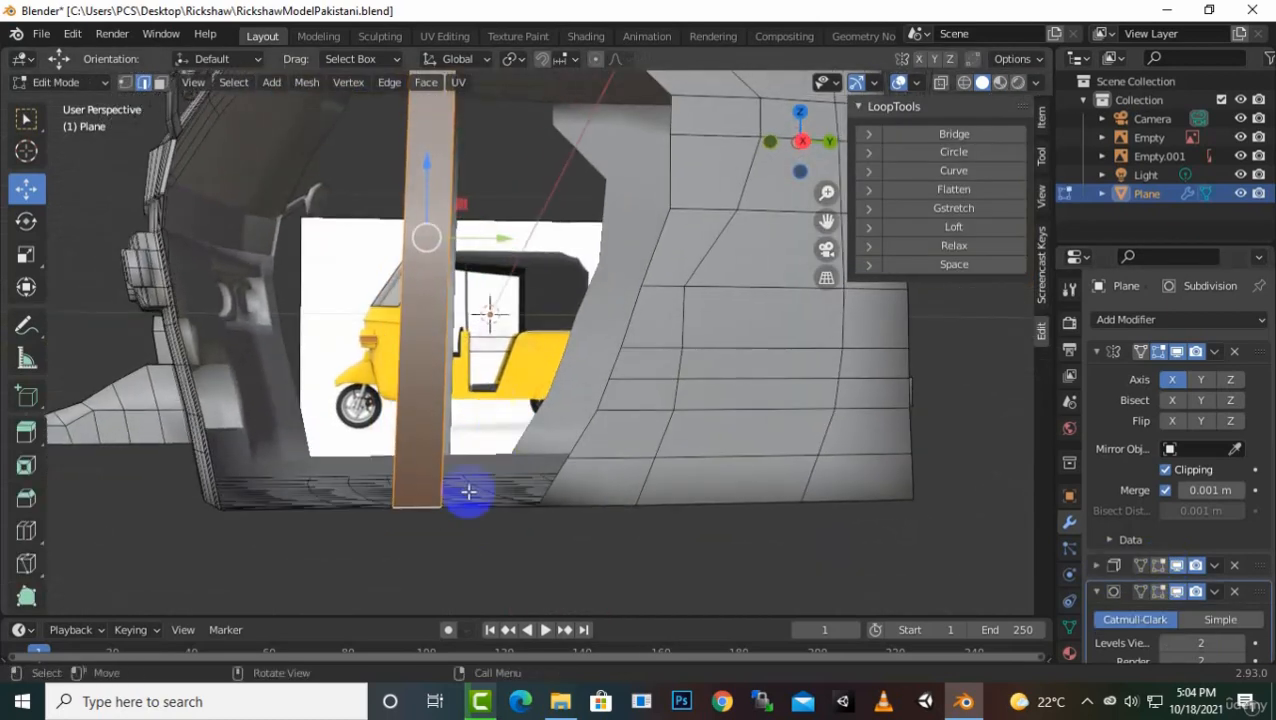
key("ctrl+r")
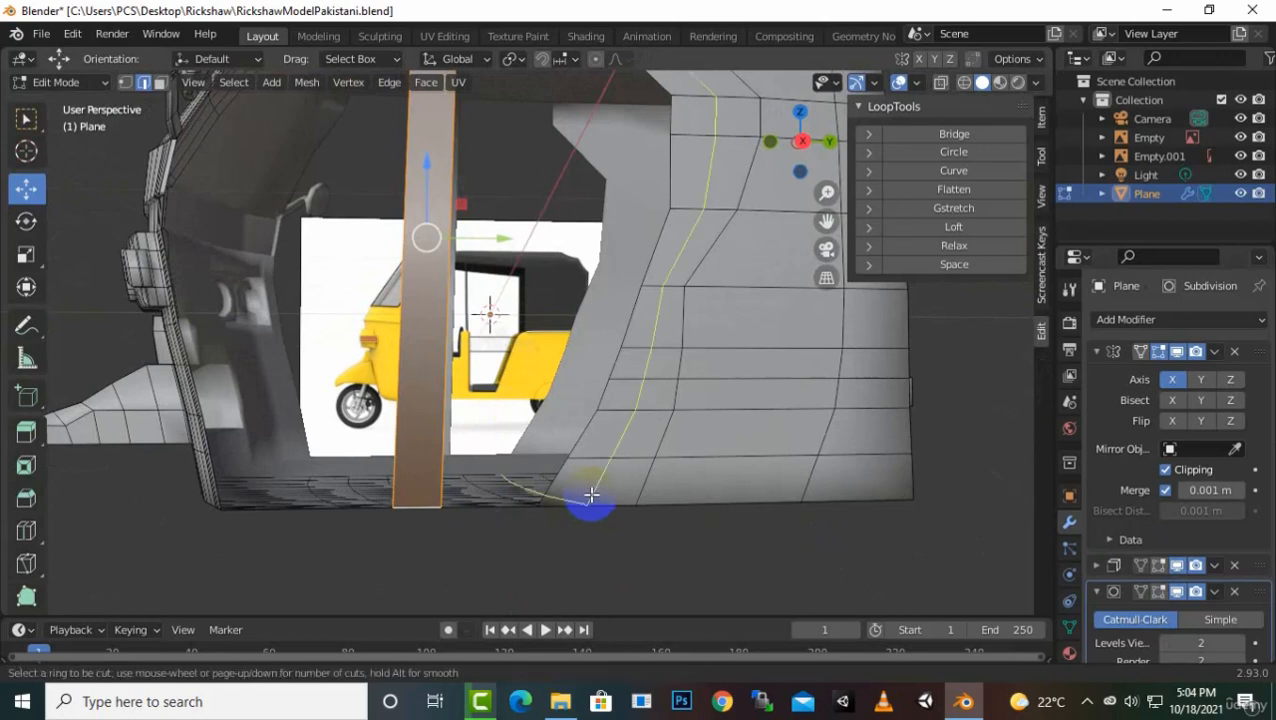
left_click(557, 501)
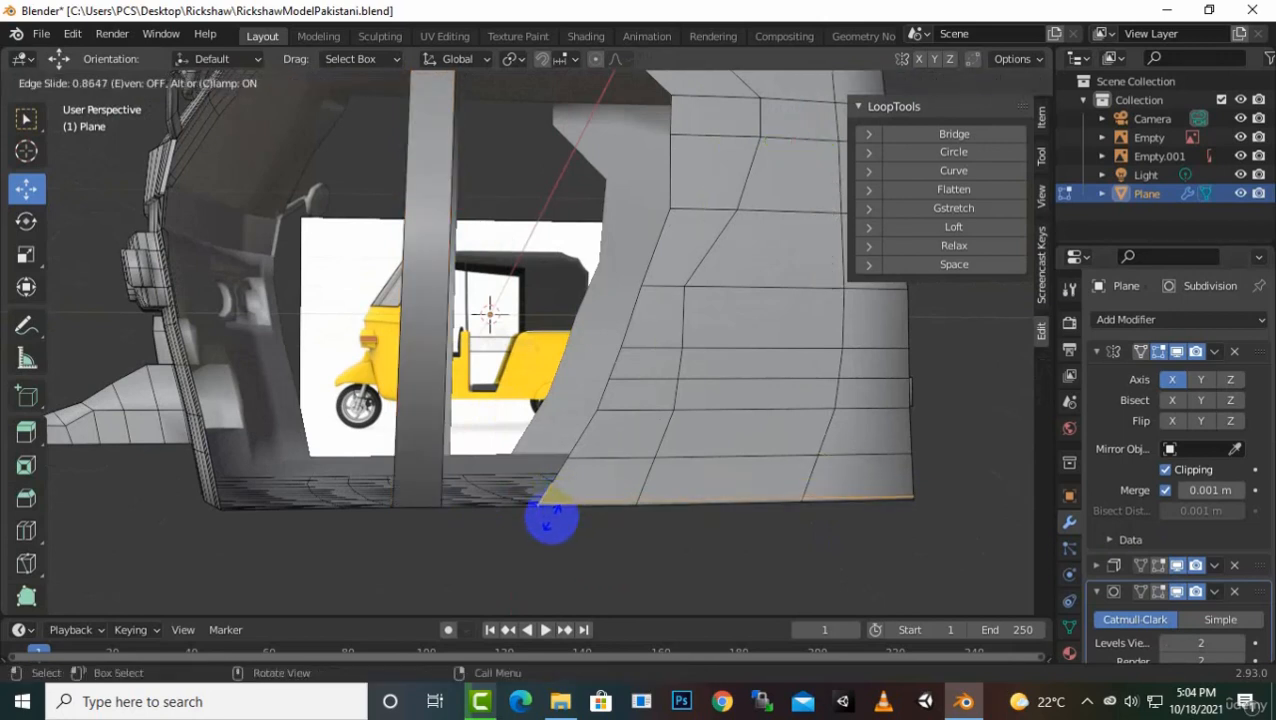
left_click(551, 516)
key("ctrl+r")
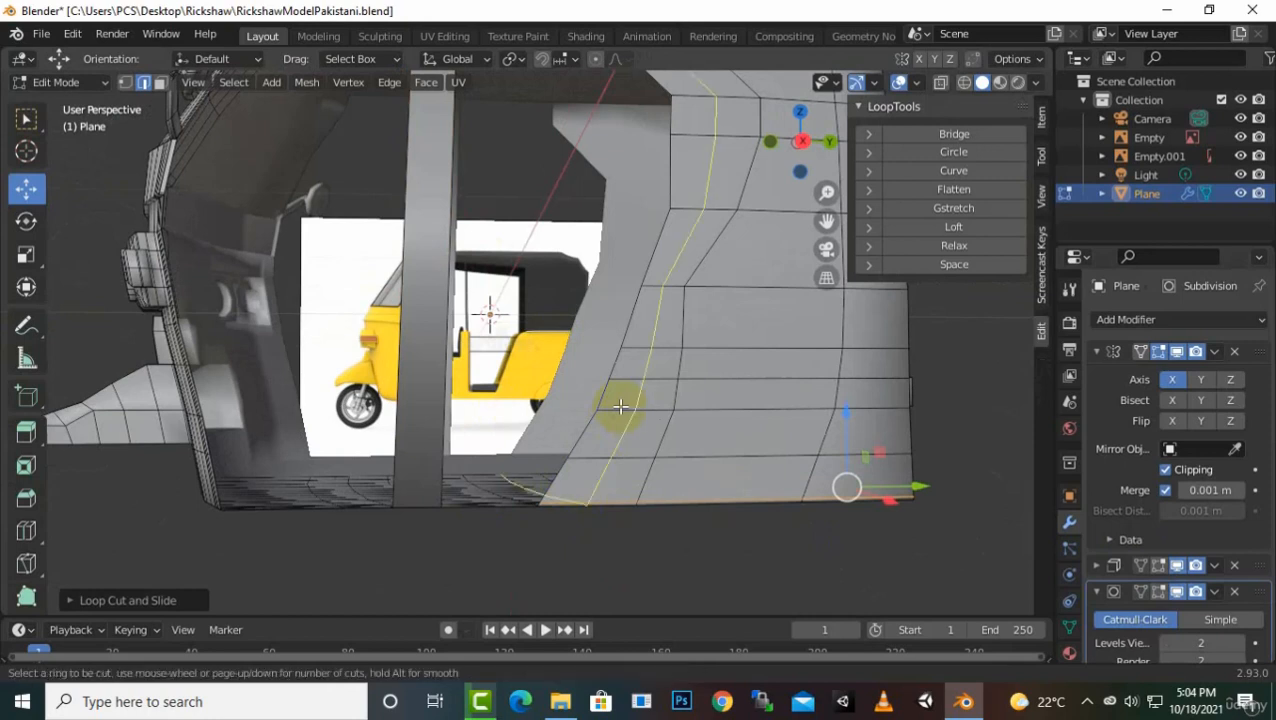
left_click(619, 407)
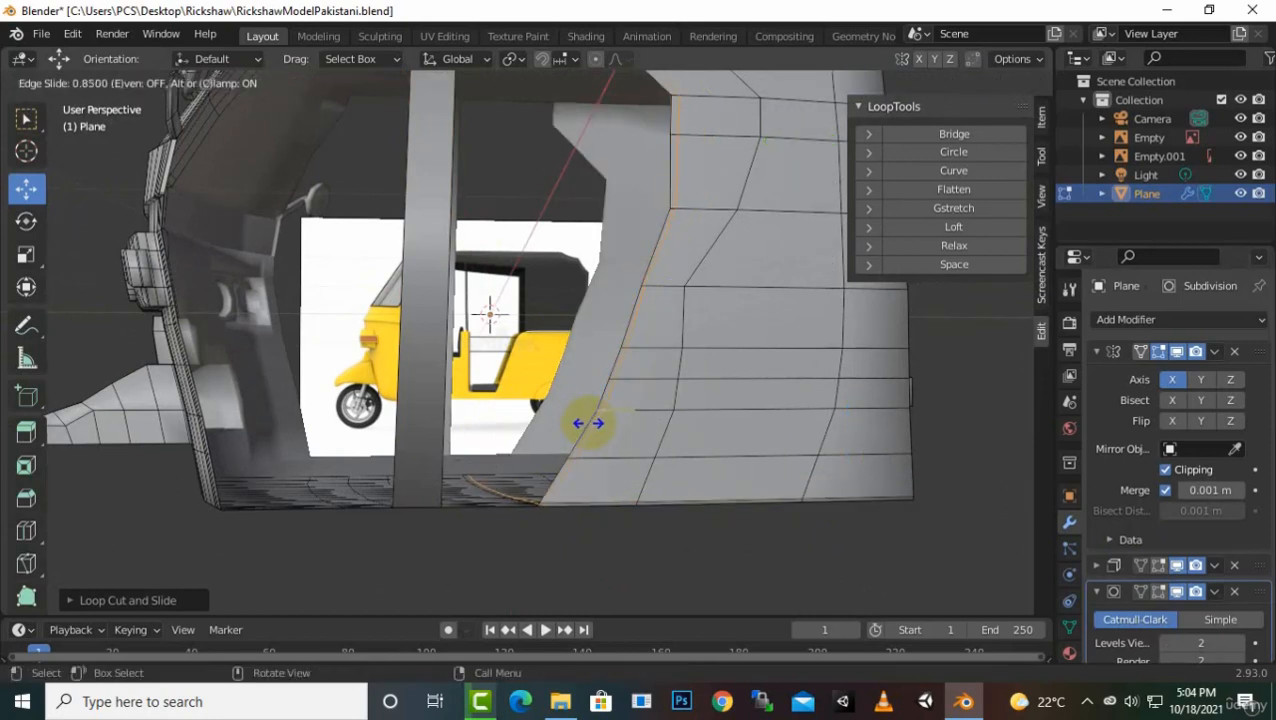
left_click(589, 423)
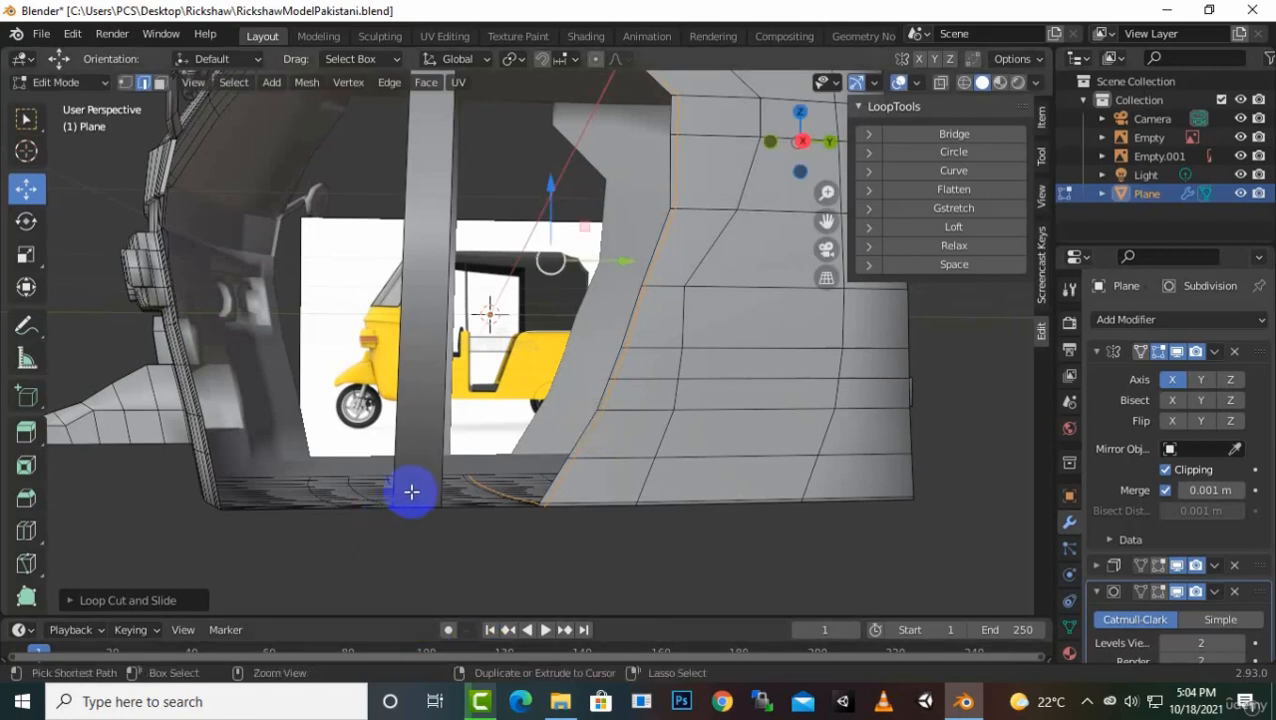
Add a horizontal loop cut across the door pillar and slide it close to the pillar's bottom end
key("ctrl+r")
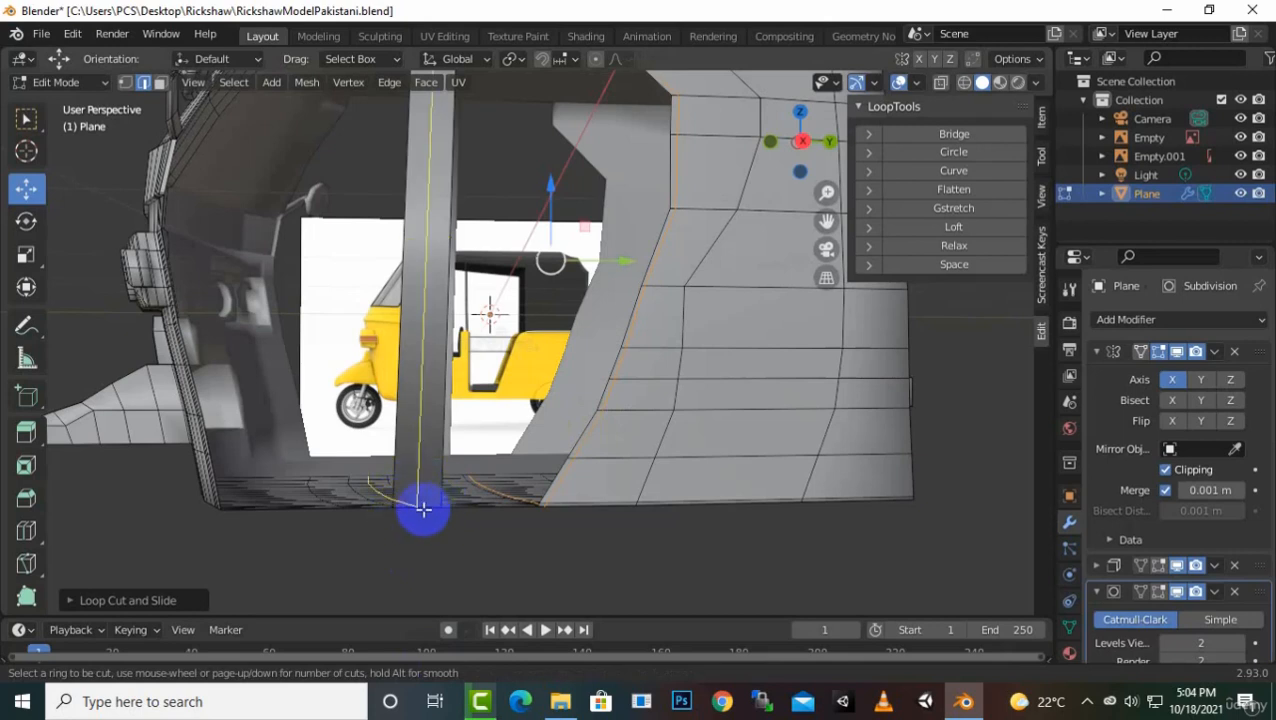
left_click(432, 397)
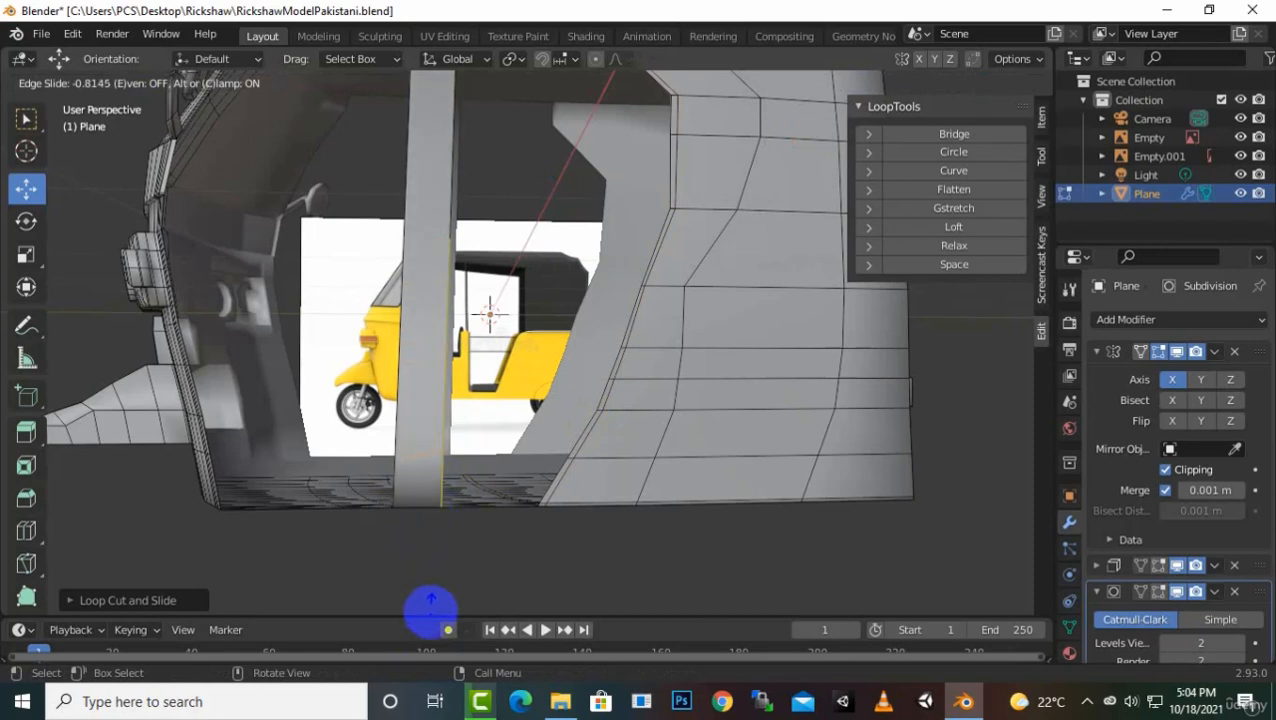
left_click(432, 107)
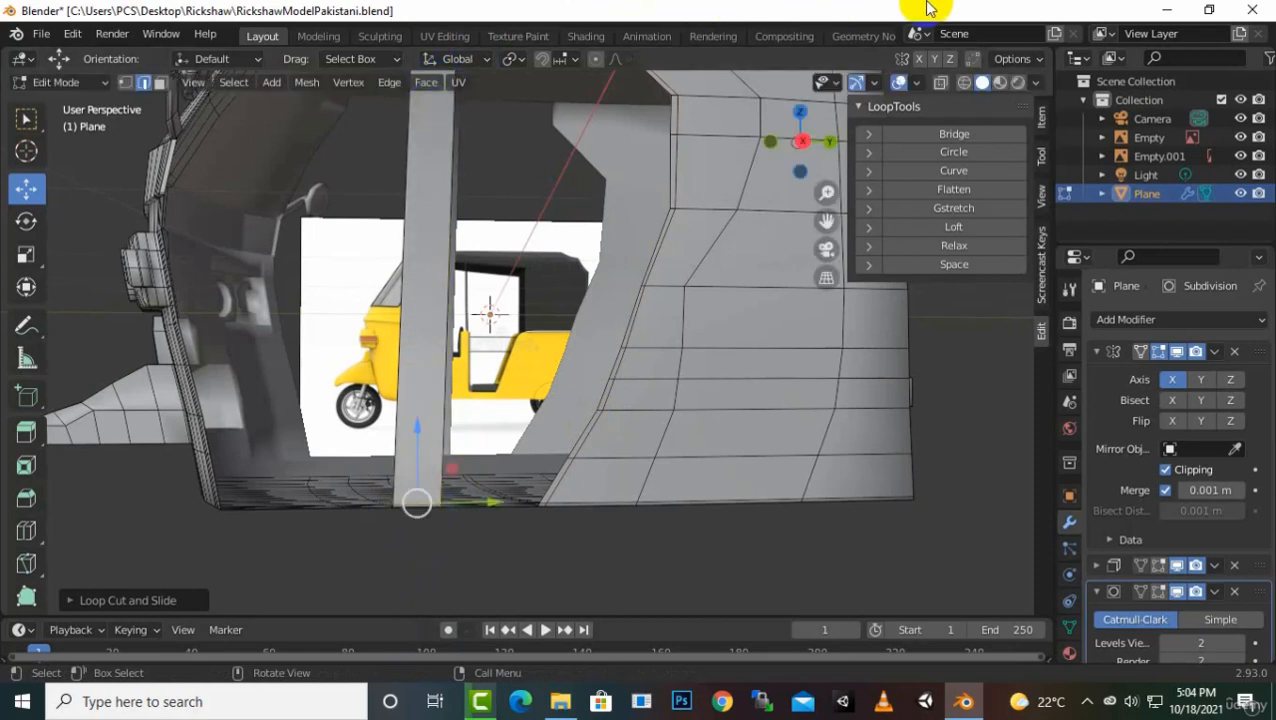
left_click(826, 277)
key("g")
left_click(845, 382)
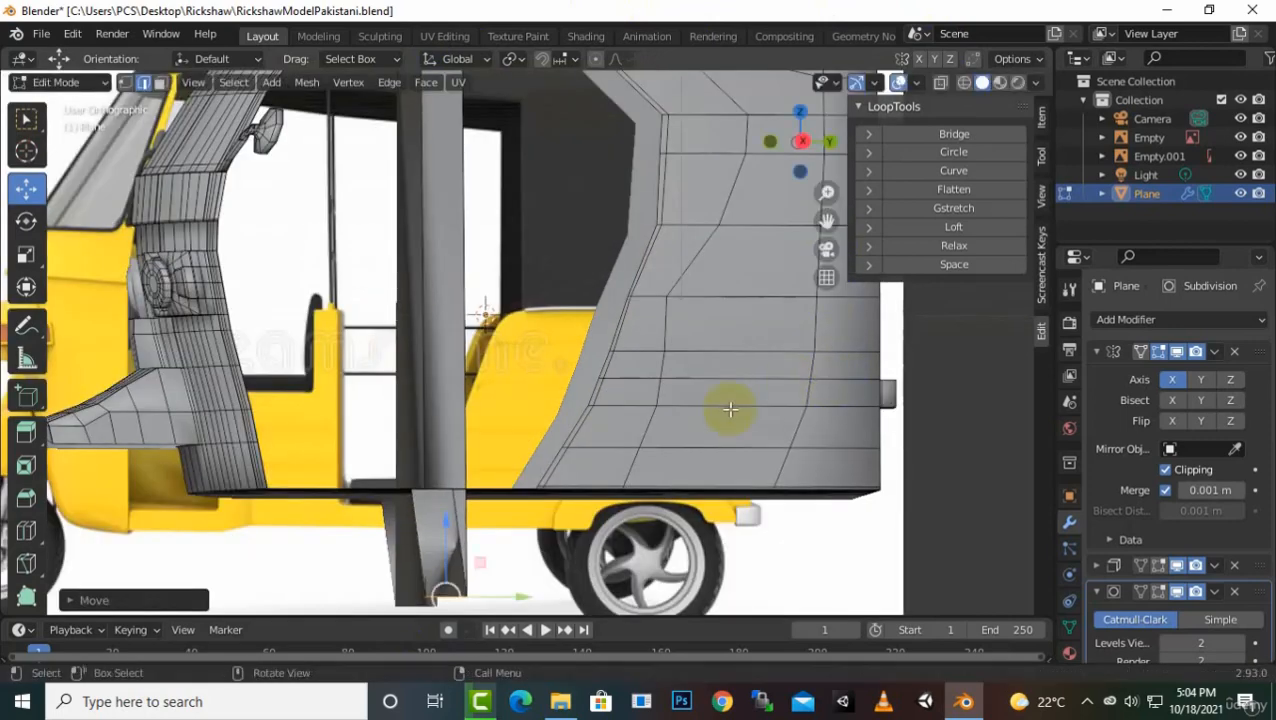
key("ctrl+z")
Add a supporting loop cut across the door pillar, slid close to its top end at the roof
left_click_drag(826, 219, 843, 350)
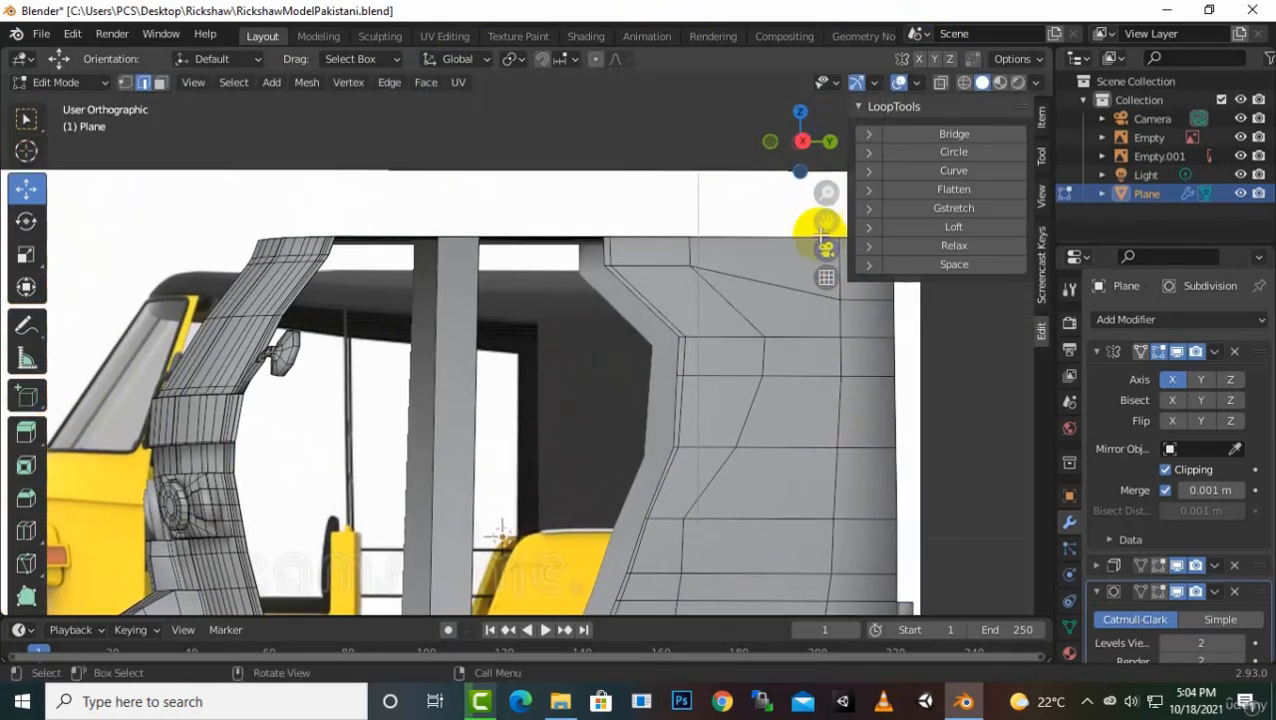
left_click(459, 359, "alt")
key("g")
key("g")
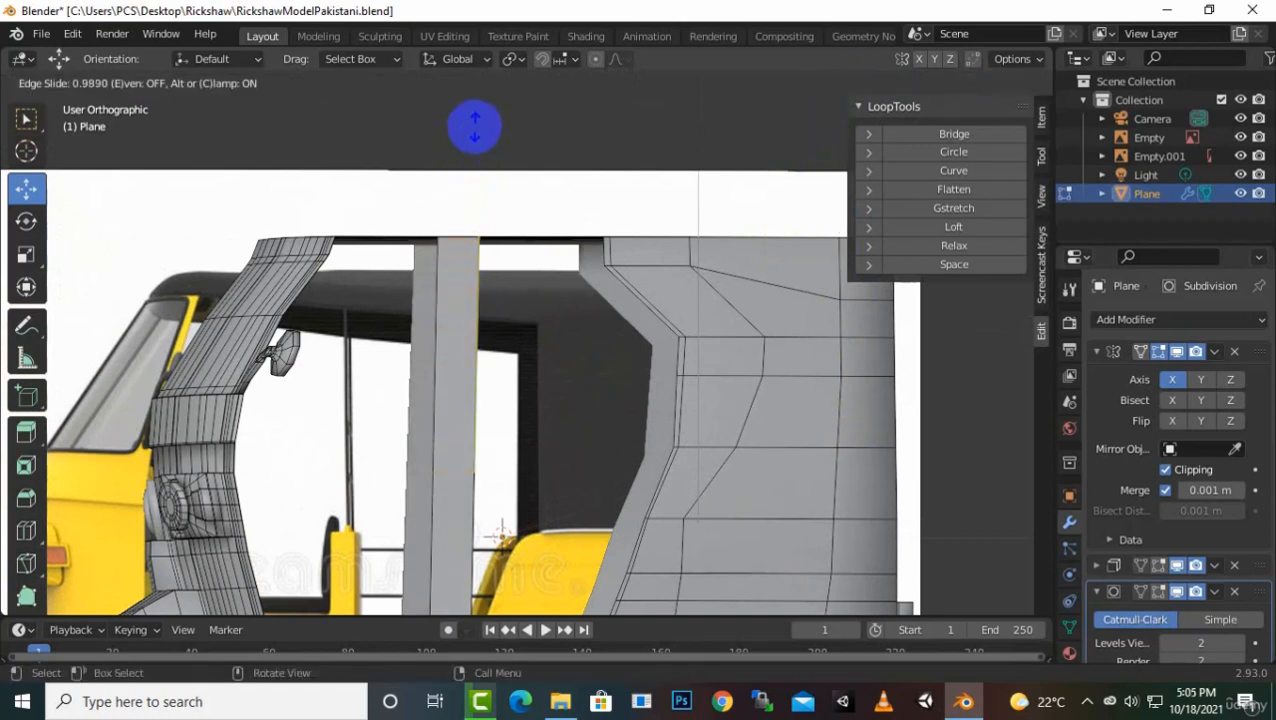
left_click(584, 208)
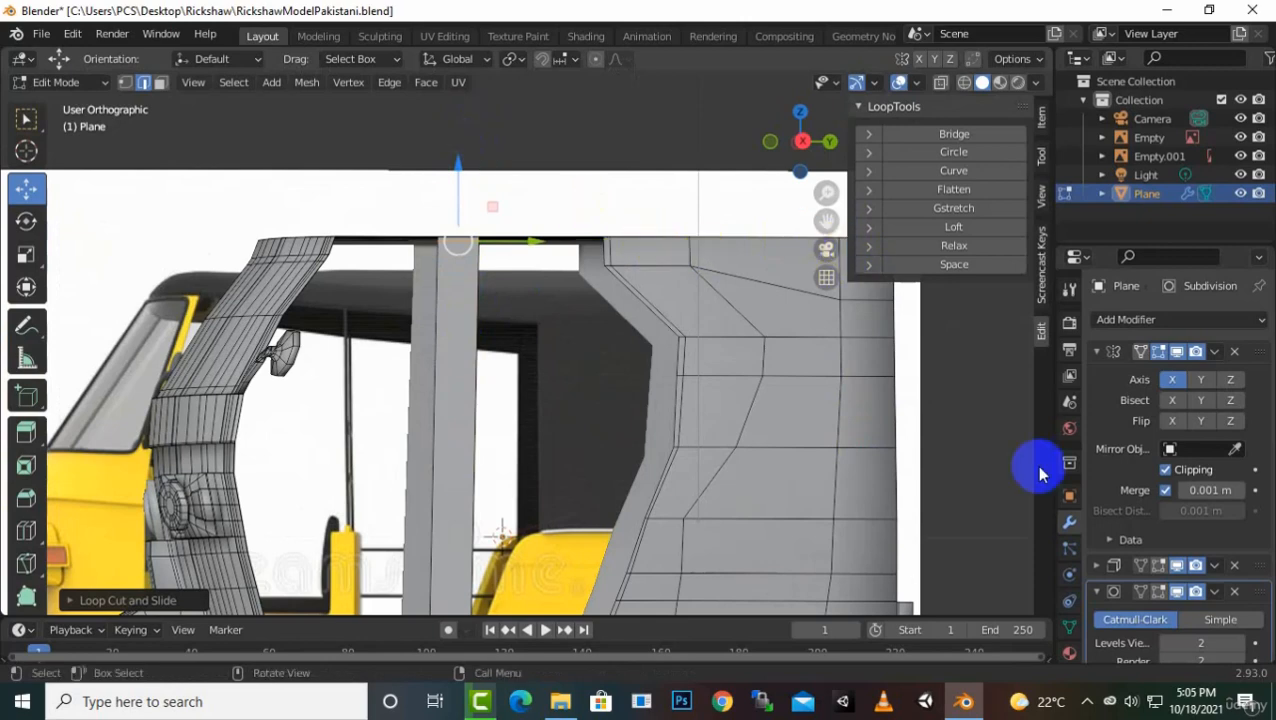
Show the Subdivision modifier and the one above it in Edit Mode, and check the smoothed body in Object Mode
left_click(1158, 567)
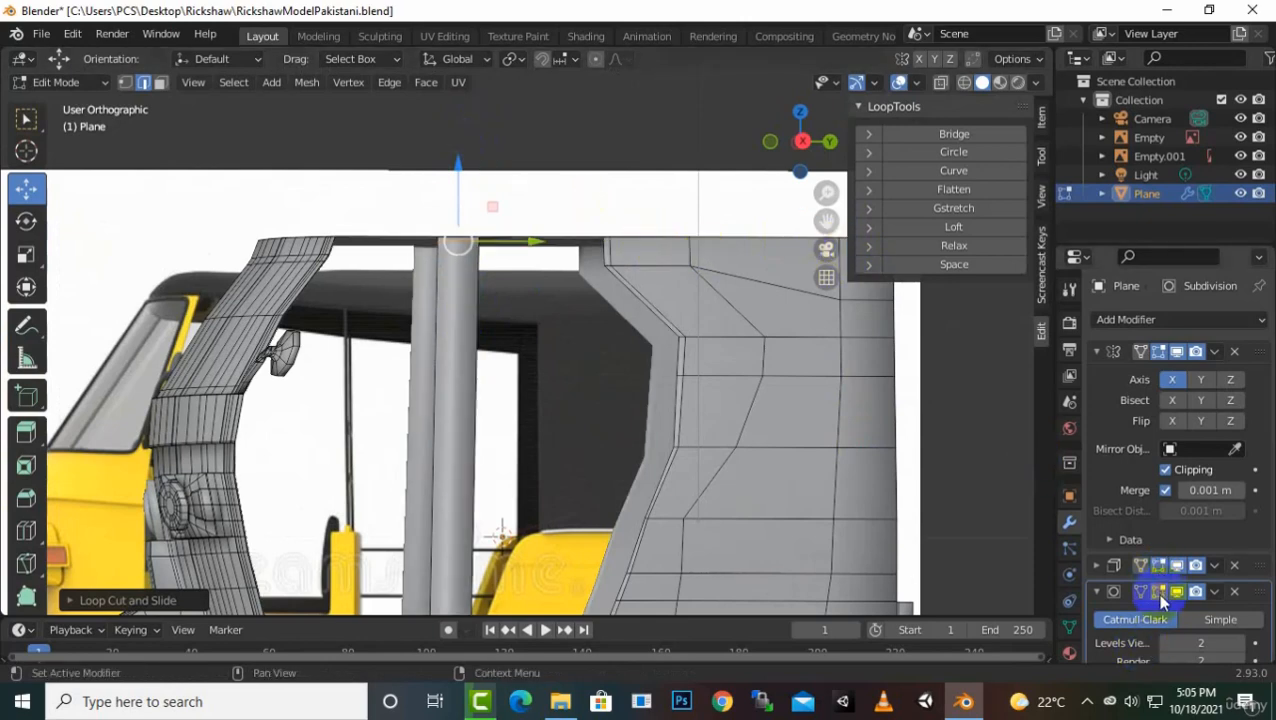
scroll(811, 430, "down", 2)
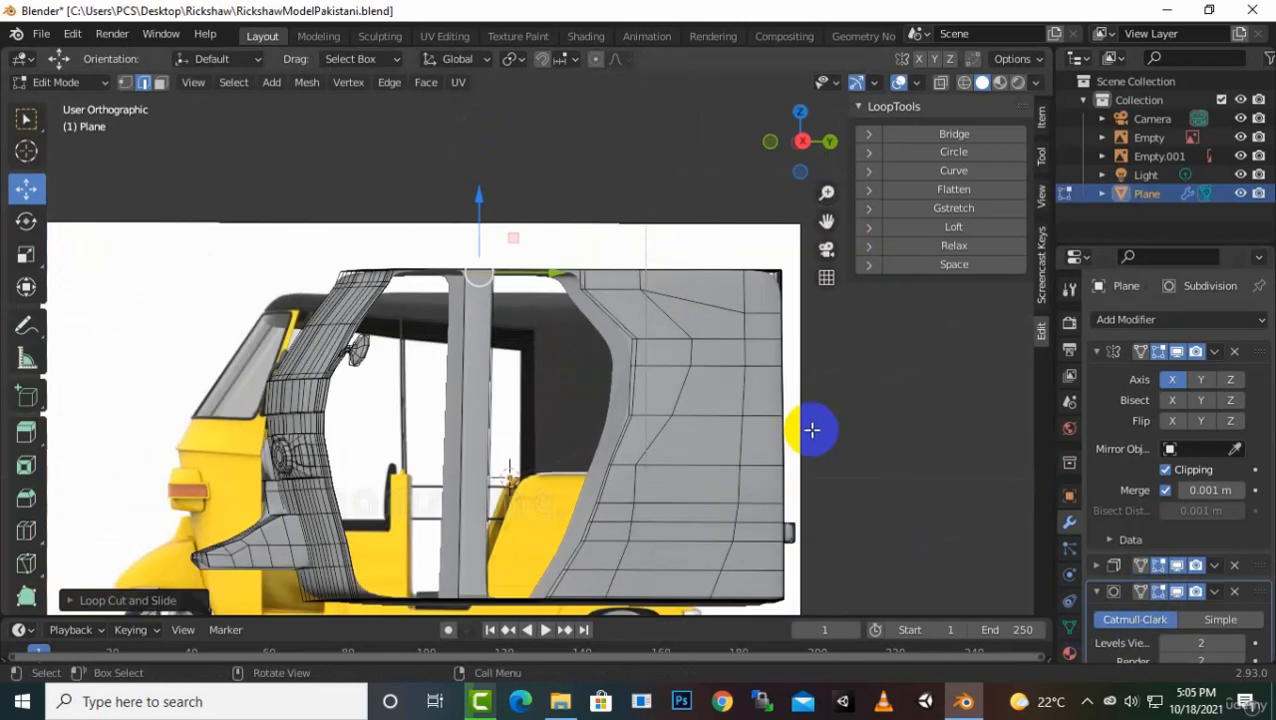
key("Tab")
scroll(883, 419, "down", 2)
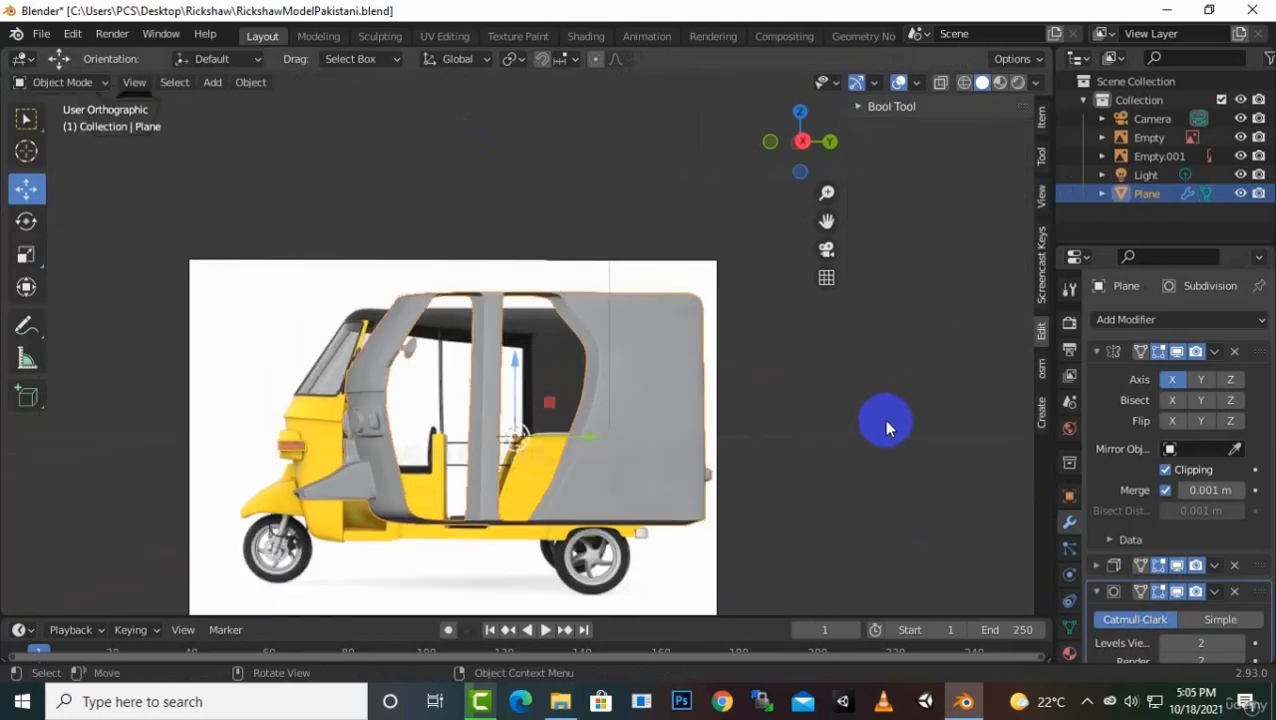
middle_click_drag(883, 419, 775, 441)
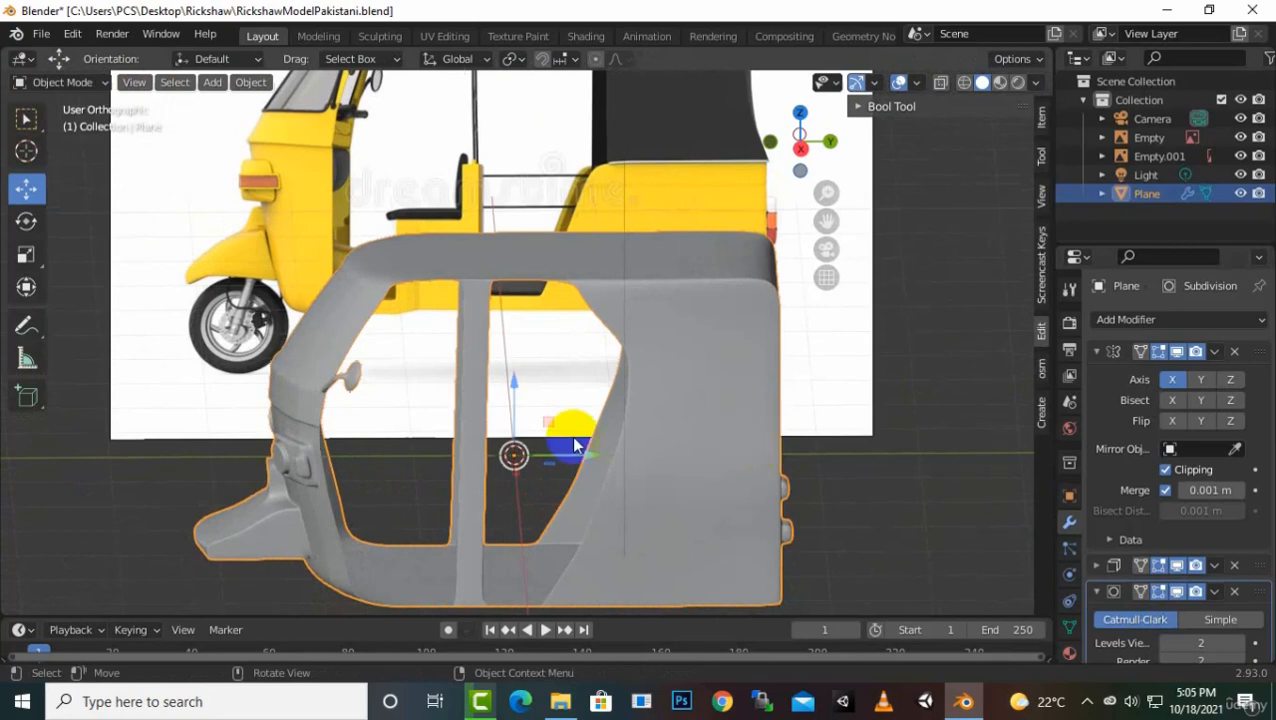
Hide the Subdivision modifier in Edit Mode and add four evenly spaced horizontal loop cuts across the door pillar, without sliding them
middle_click_drag(478, 532, 504, 456)
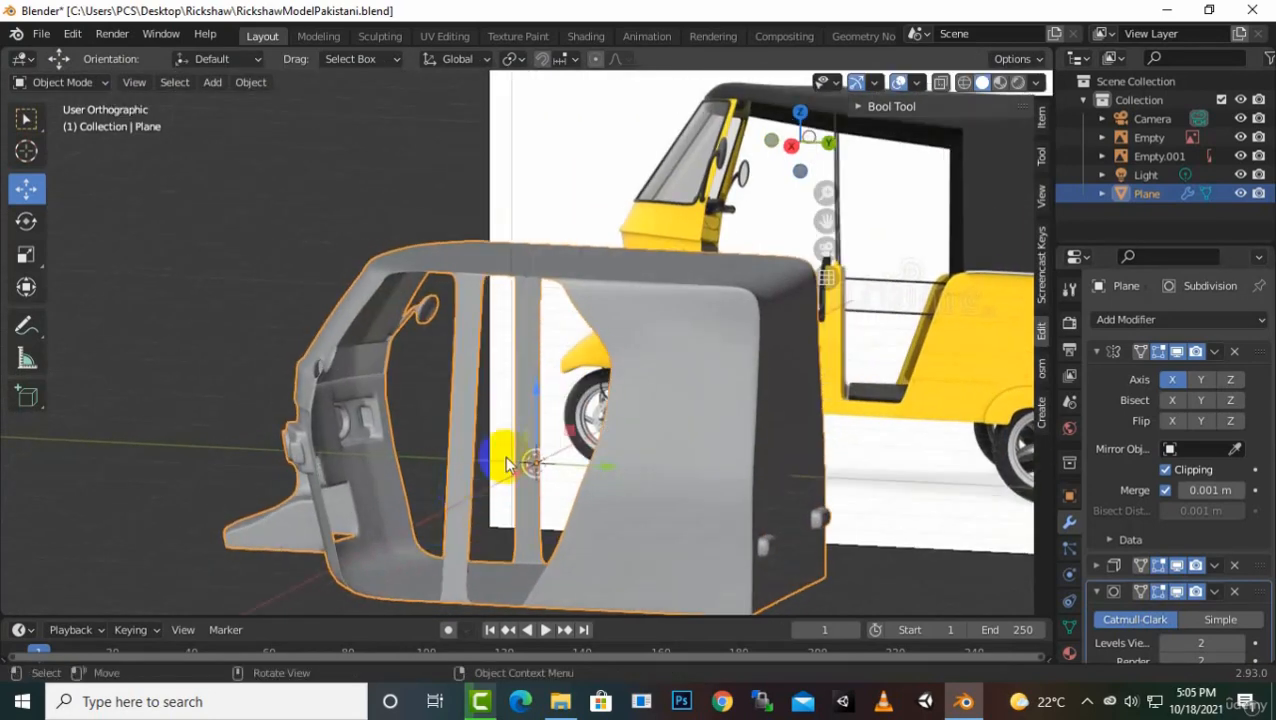
middle_click_drag(446, 423, 689, 484)
middle_click_drag(527, 458, 473, 437)
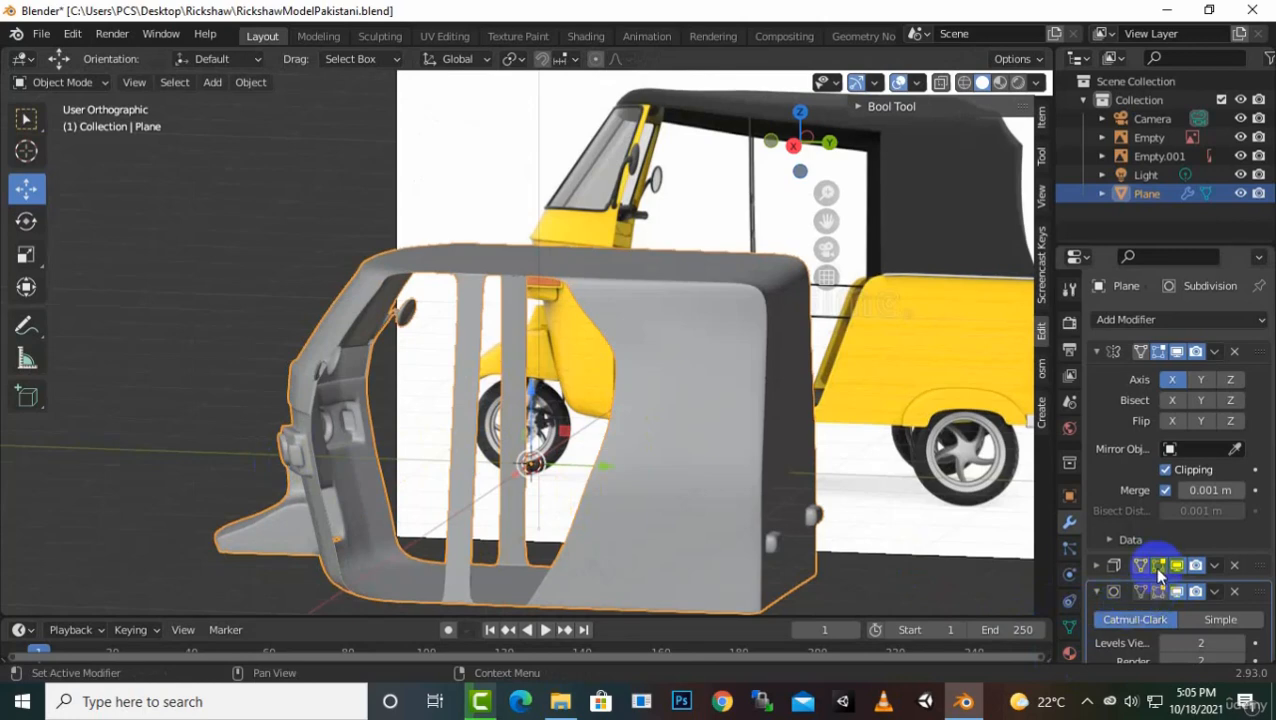
key("Tab")
mouse_move(482, 462)
middle_mouse_down()
mouse_move(521, 456)
mouse_move(507, 462)
middle_mouse_up()
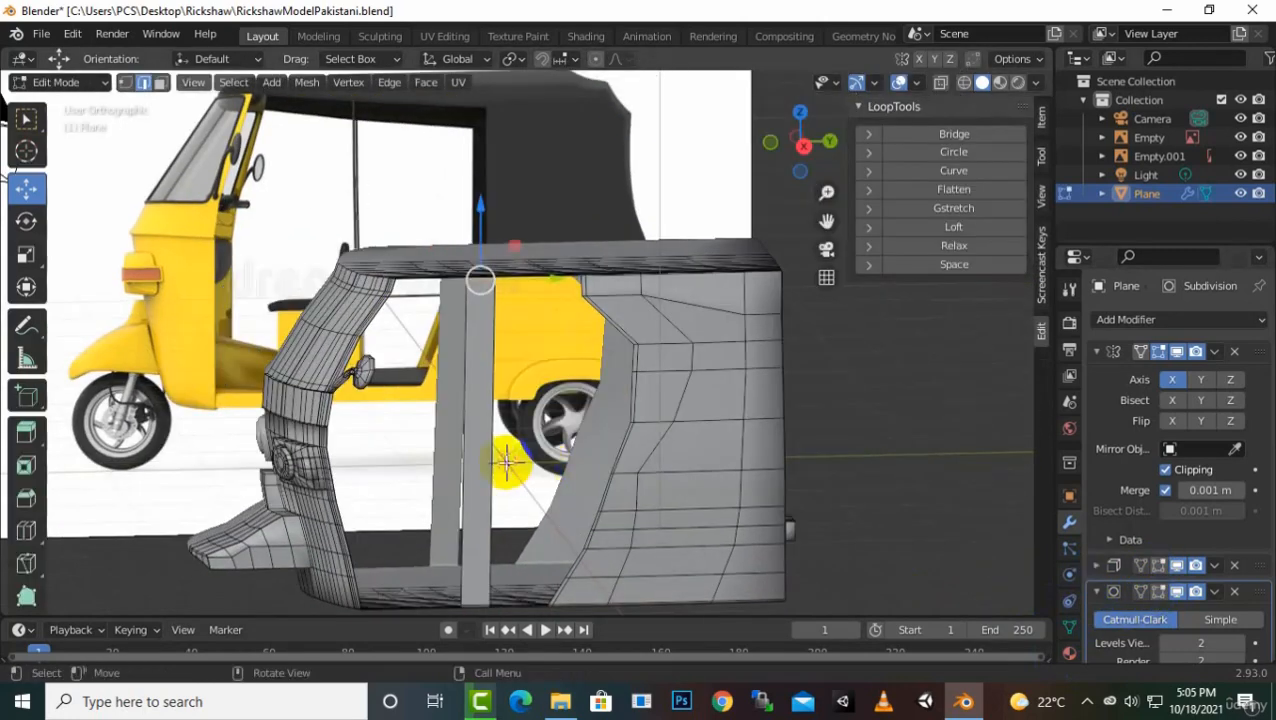
key("ctrl+r")
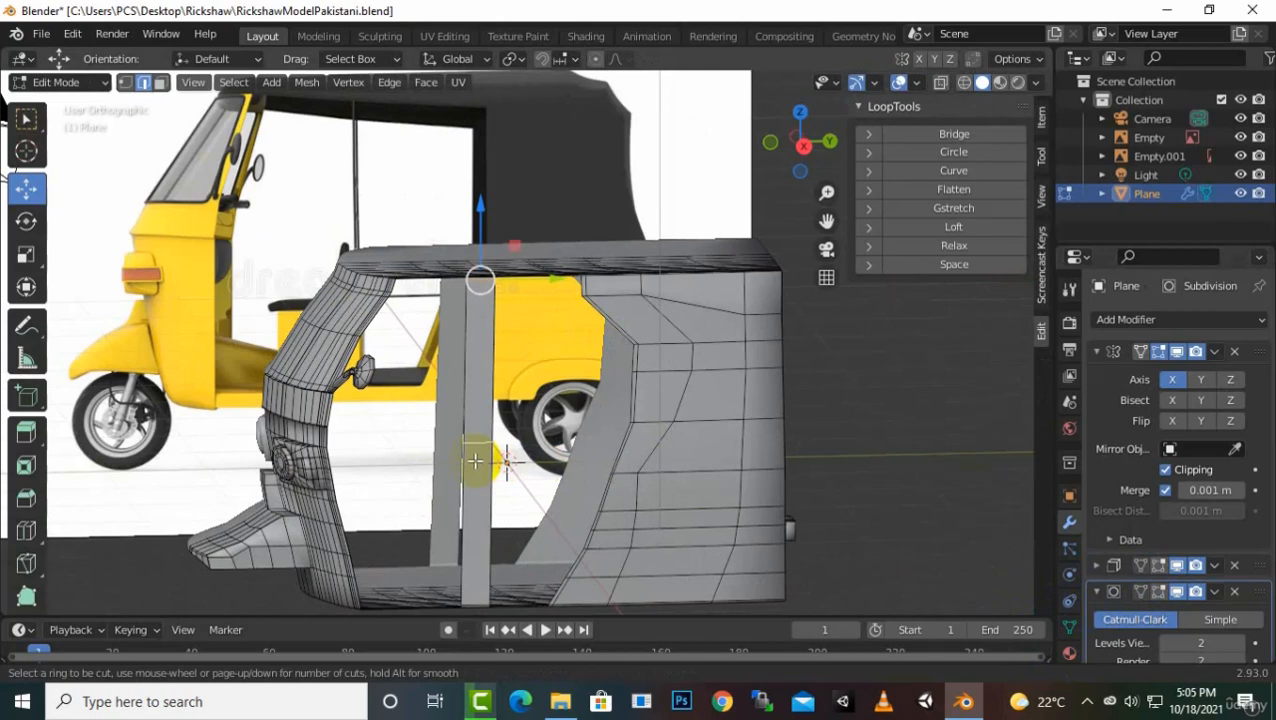
scroll(475, 460, "up", 1)
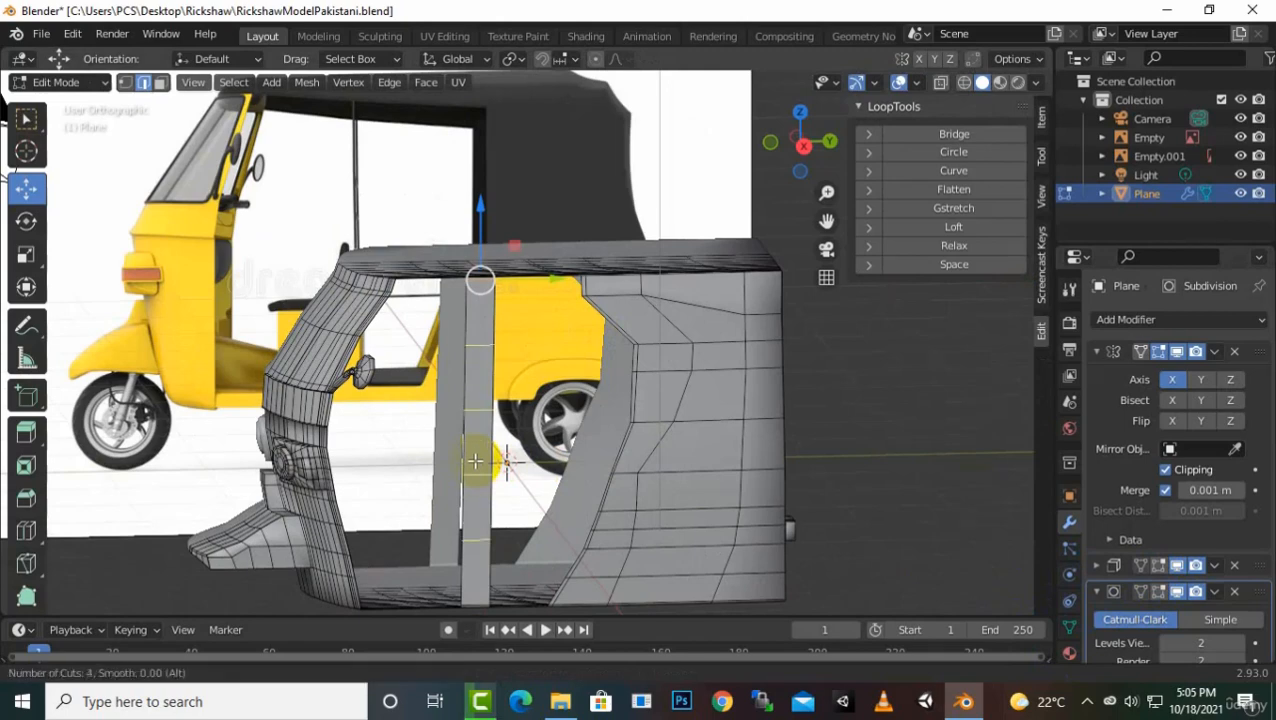
left_click(475, 460)
right_click(475, 458)
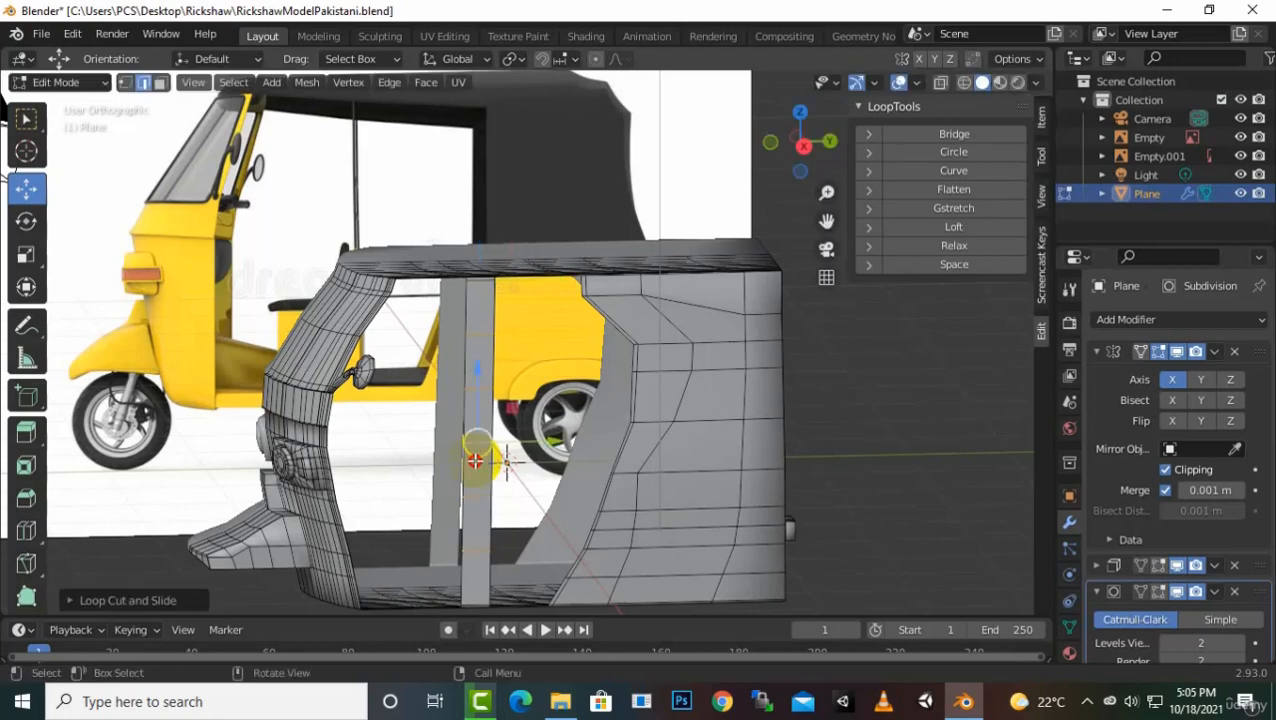
Select the door pillar's inward-facing faces as one continuous strip from the lowest face up to the face at the roof
middle_click_drag(583, 507, 530, 518)
left_click(161, 83)
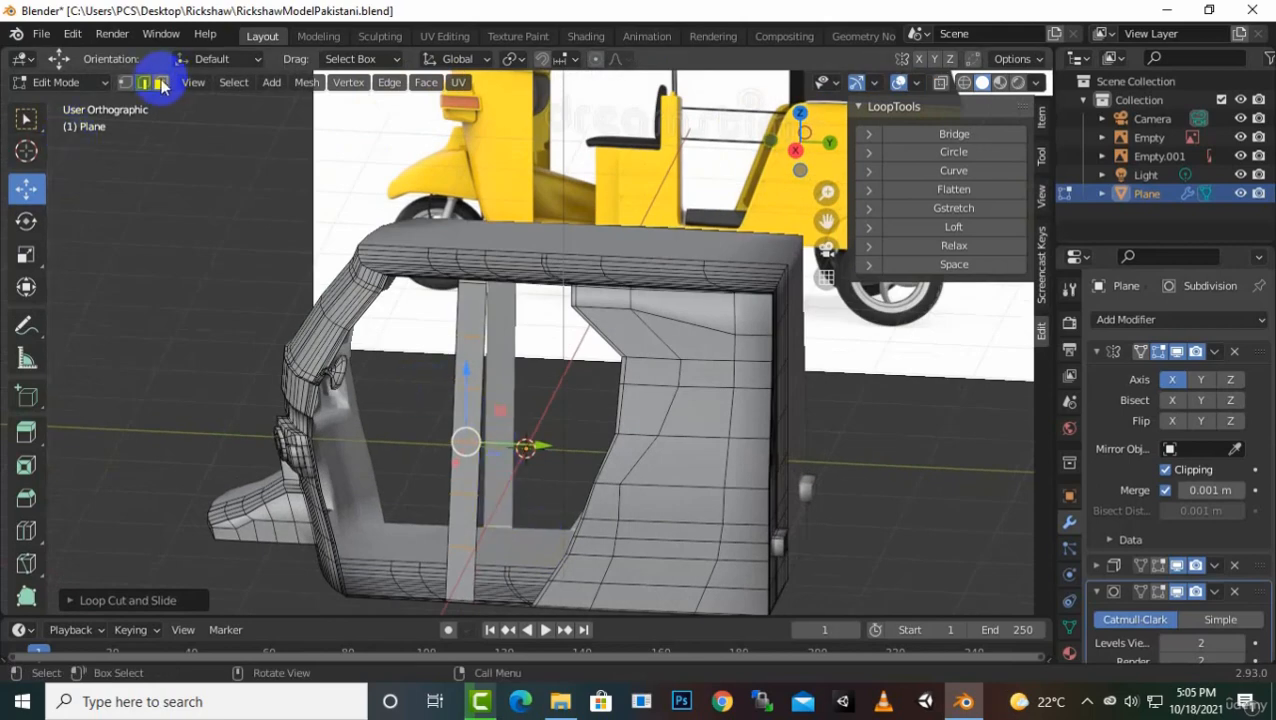
middle_click_drag(590, 475, 232, 500)
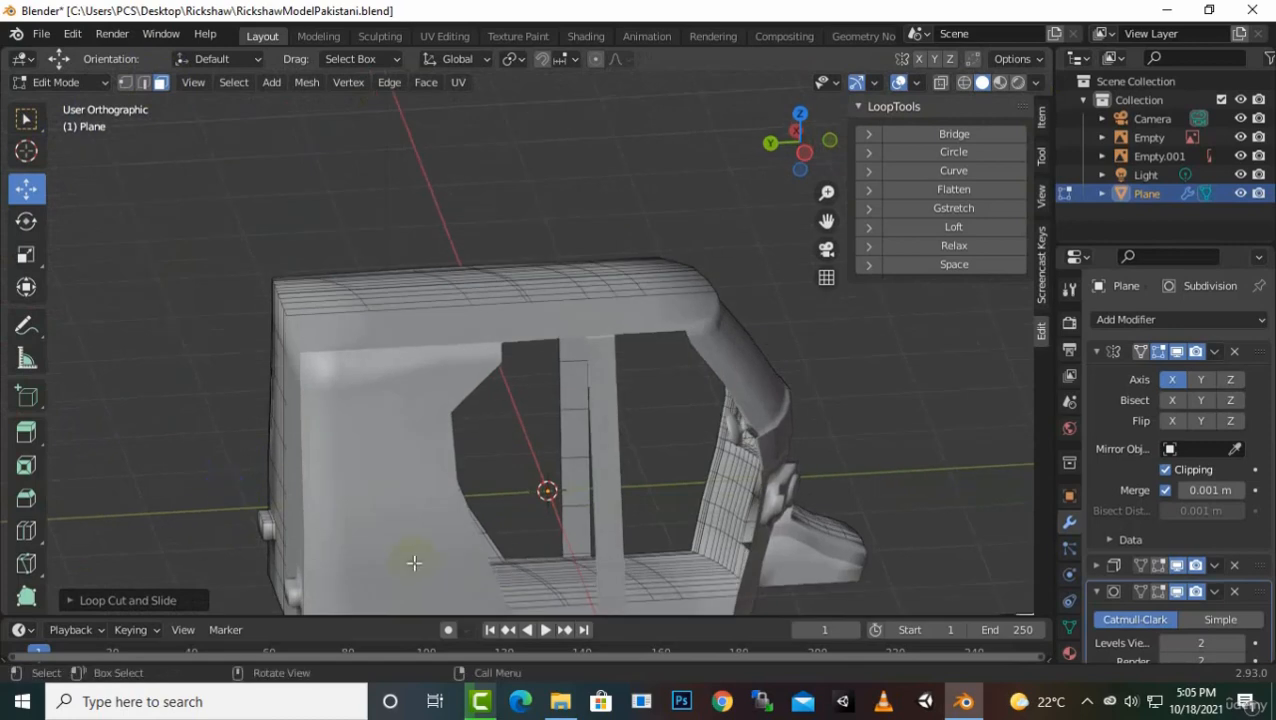
middle_click_drag(413, 555, 565, 568)
left_click(588, 567)
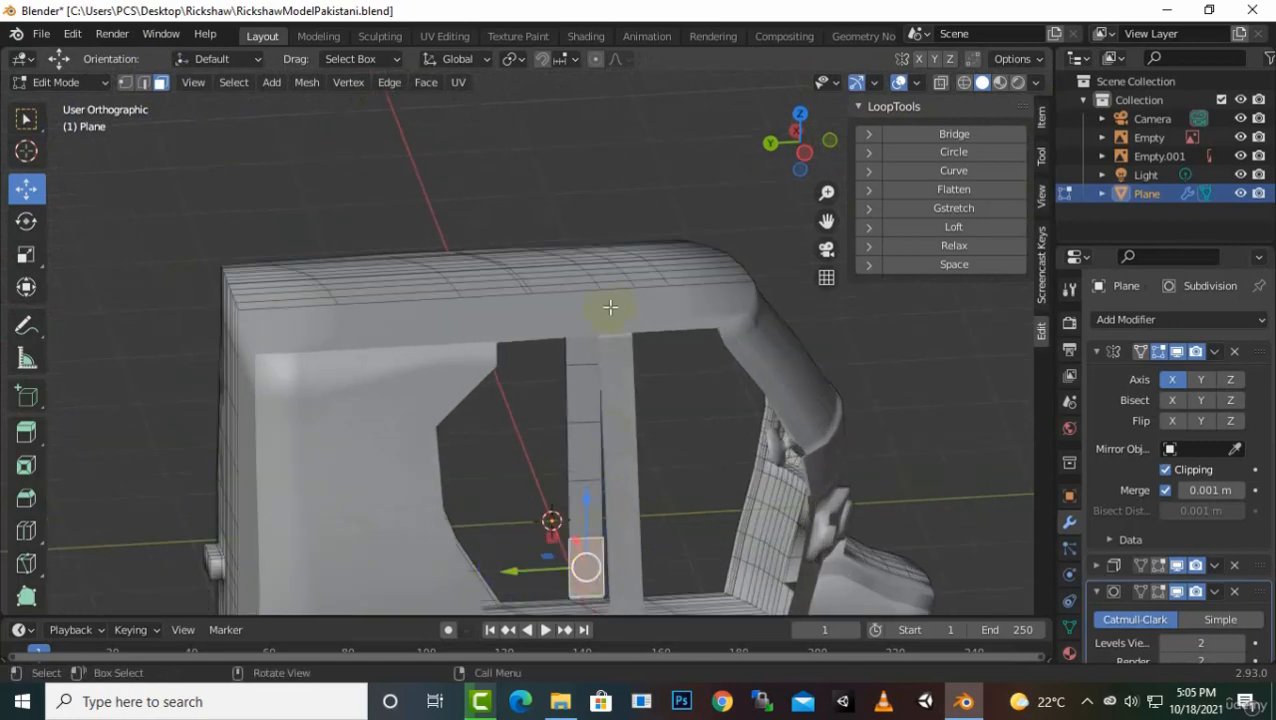
left_click_drag(826, 192, 614, 443)
left_click(632, 368, "ctrl")
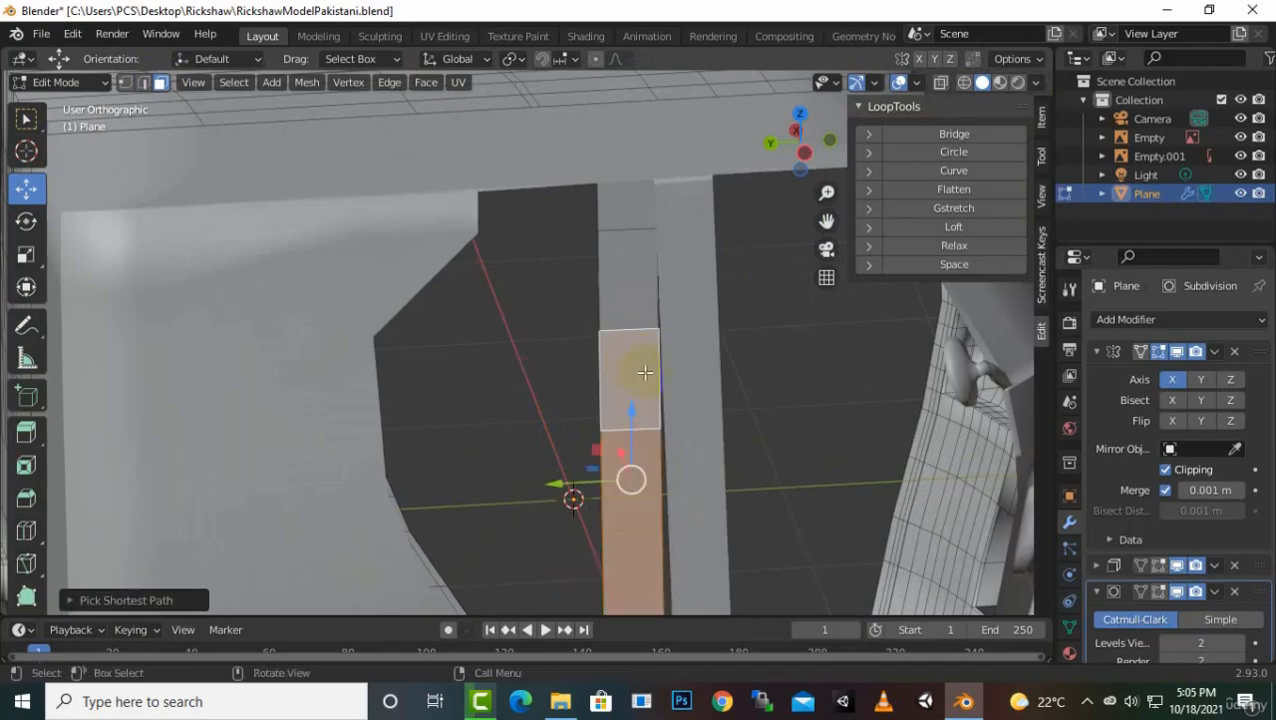
middle_click_drag(632, 368, 632, 410)
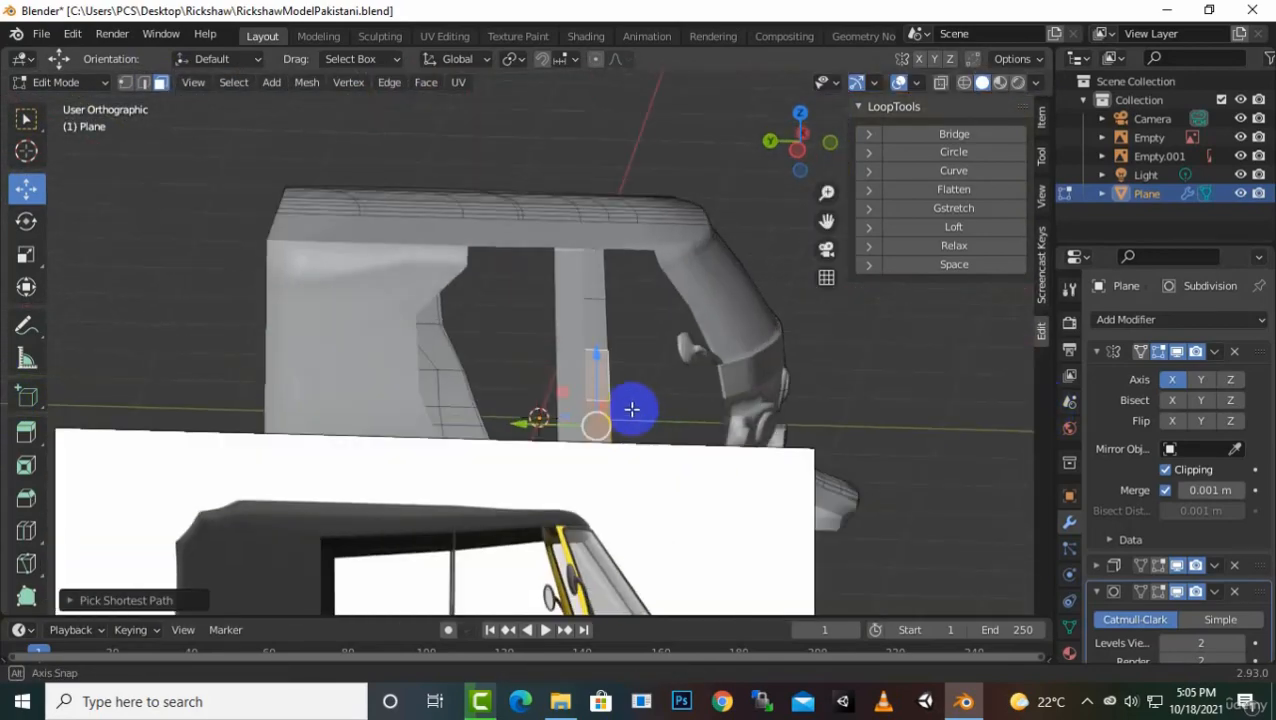
middle_click_drag(603, 325, 308, 398)
scroll(304, 515, "up", 2)
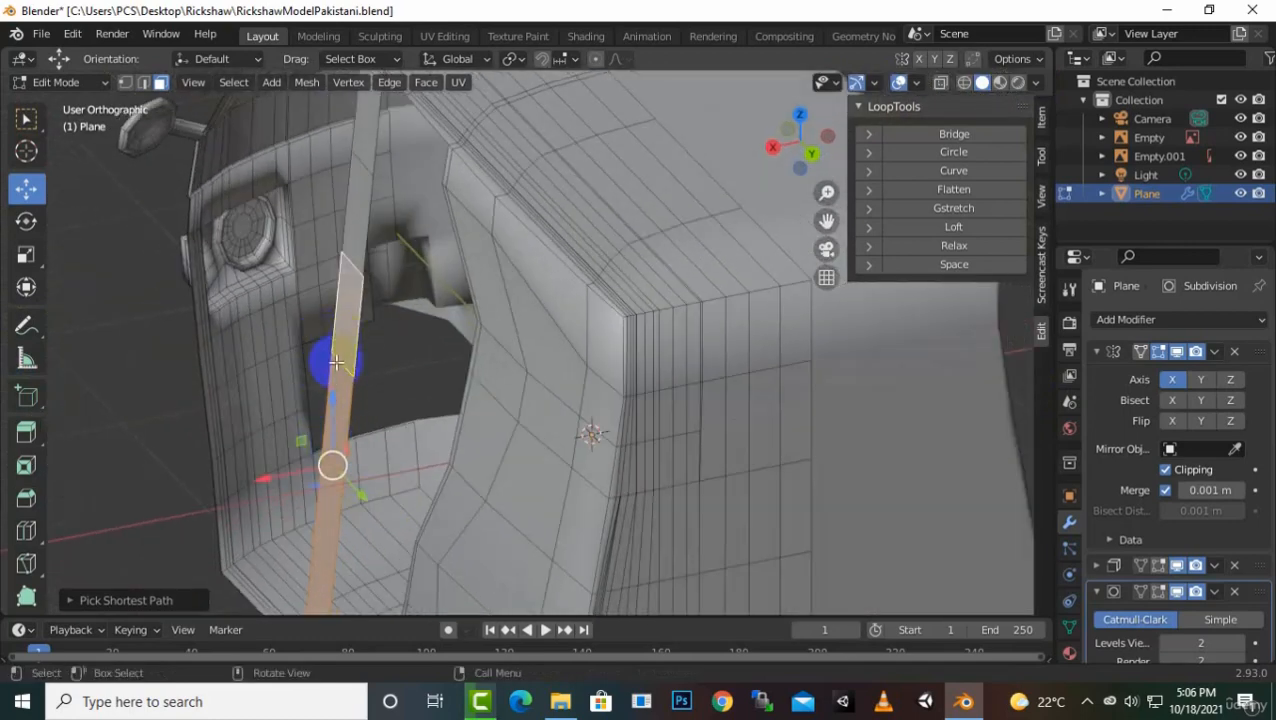
middle_click_drag(349, 360, 228, 435)
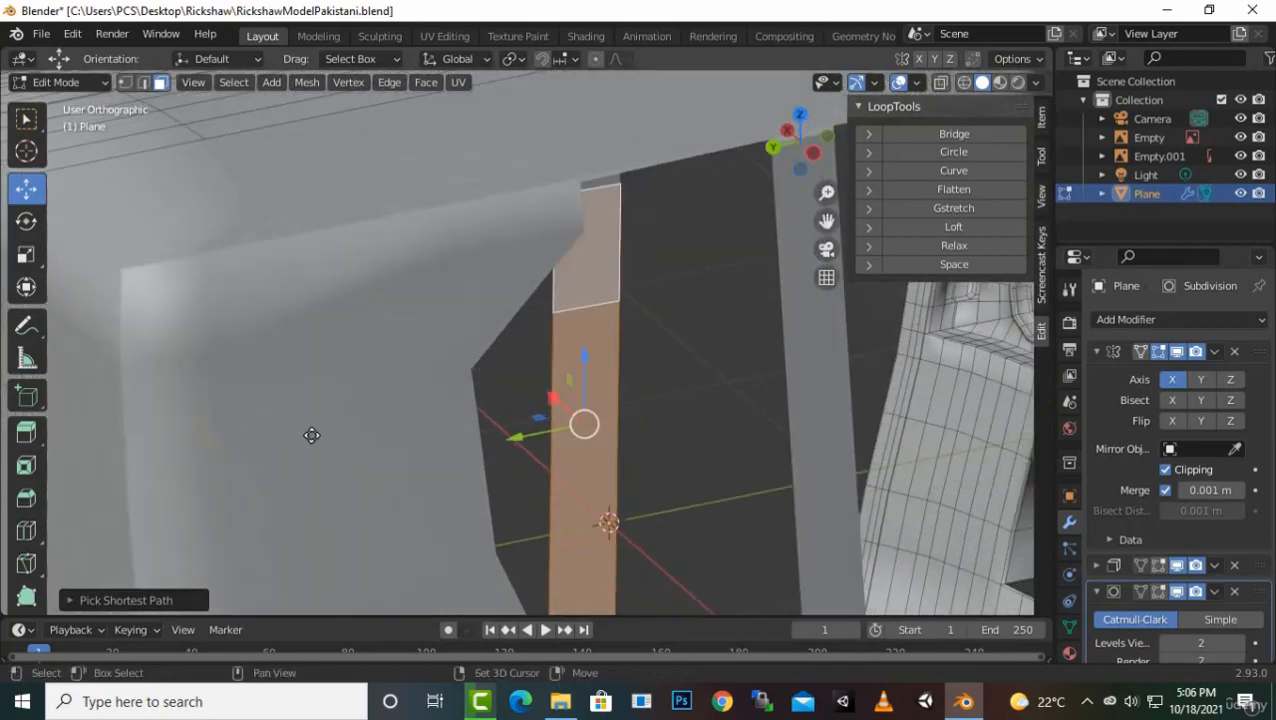
Duplicate the selected pillar faces and offset the copy slightly inward along the X axis
key("g")
key("x")
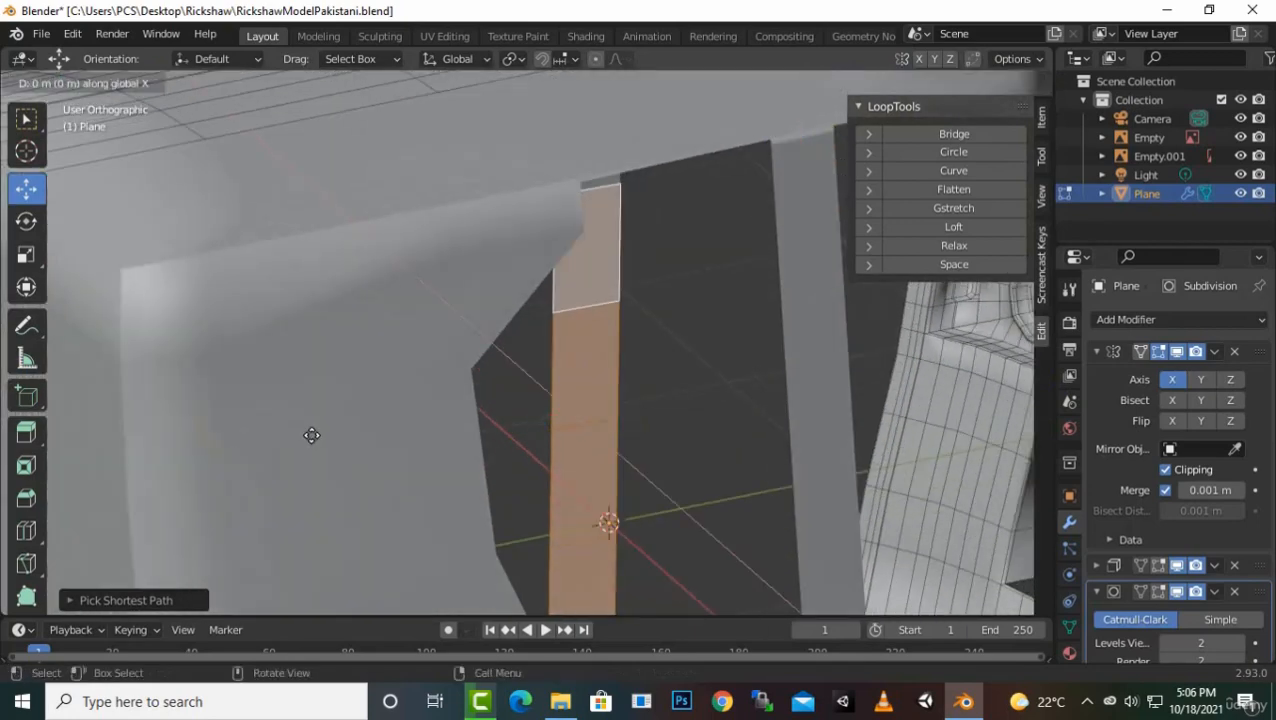
left_click(313, 436)
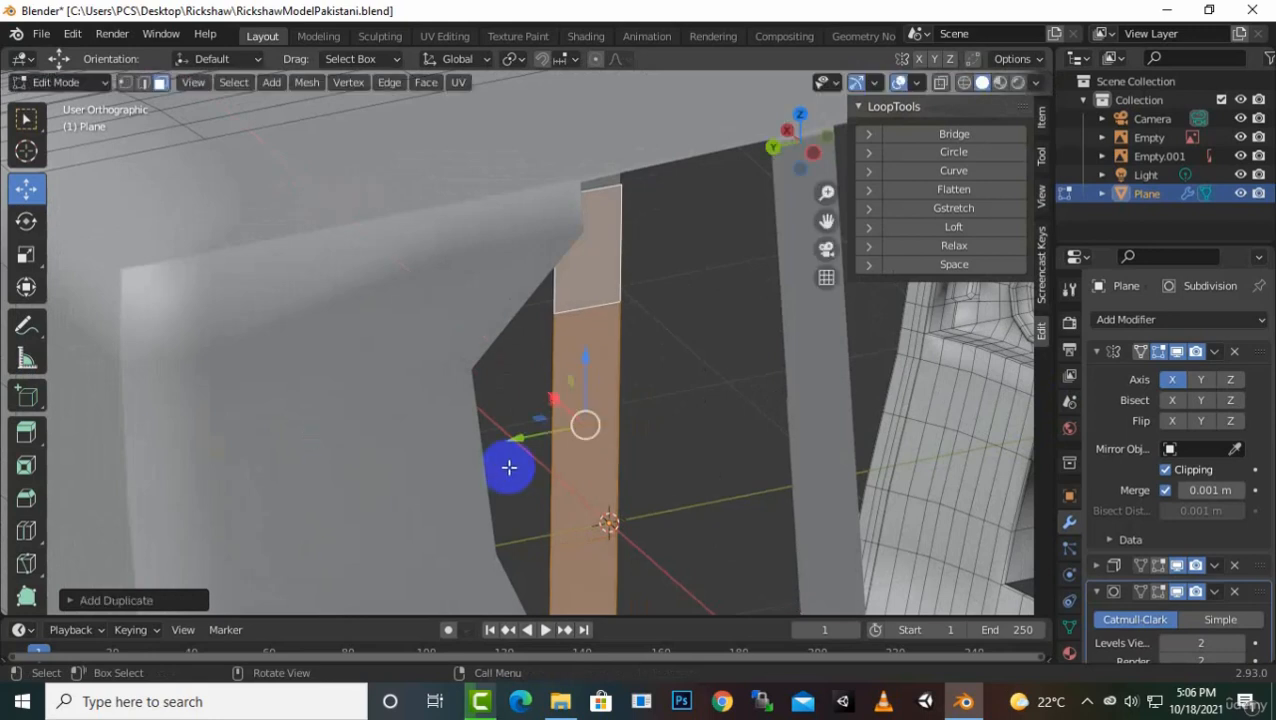
Extrude the duplicated face strip inward along X in successive segments up to the mirror centre, forming a partition across the cabin
key("e")
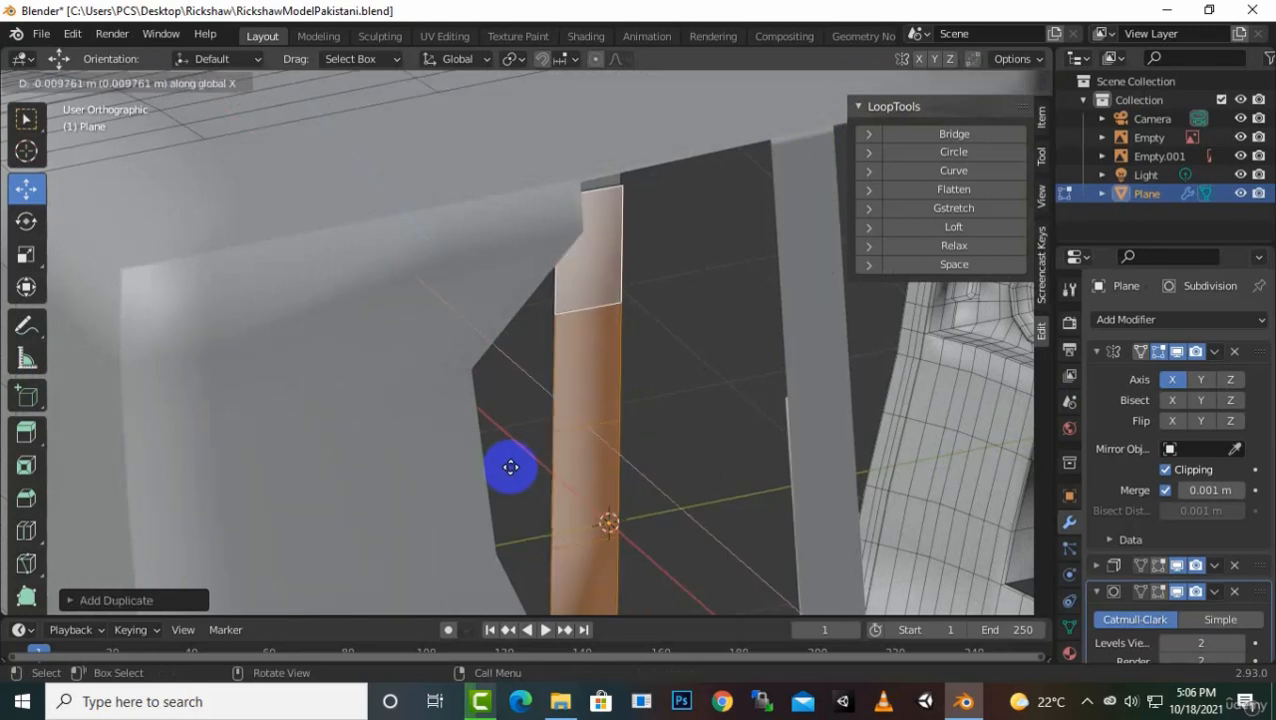
left_click(518, 470)
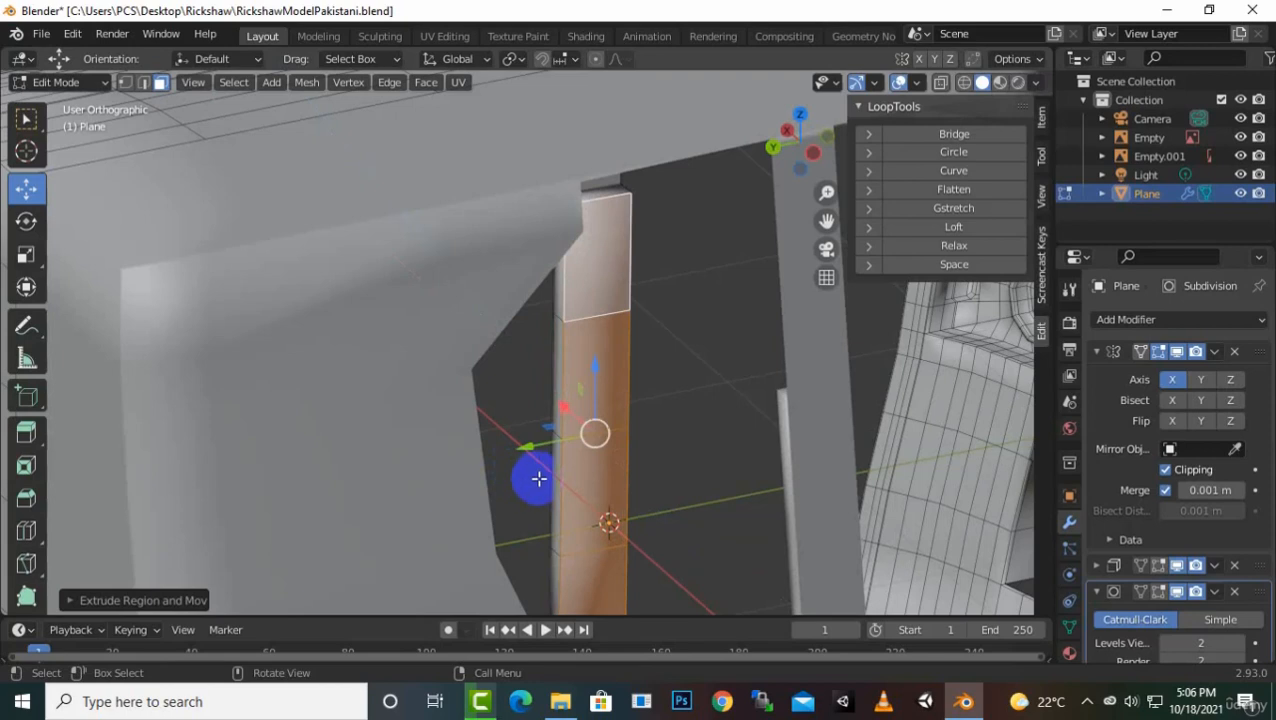
key("g")
key("x")
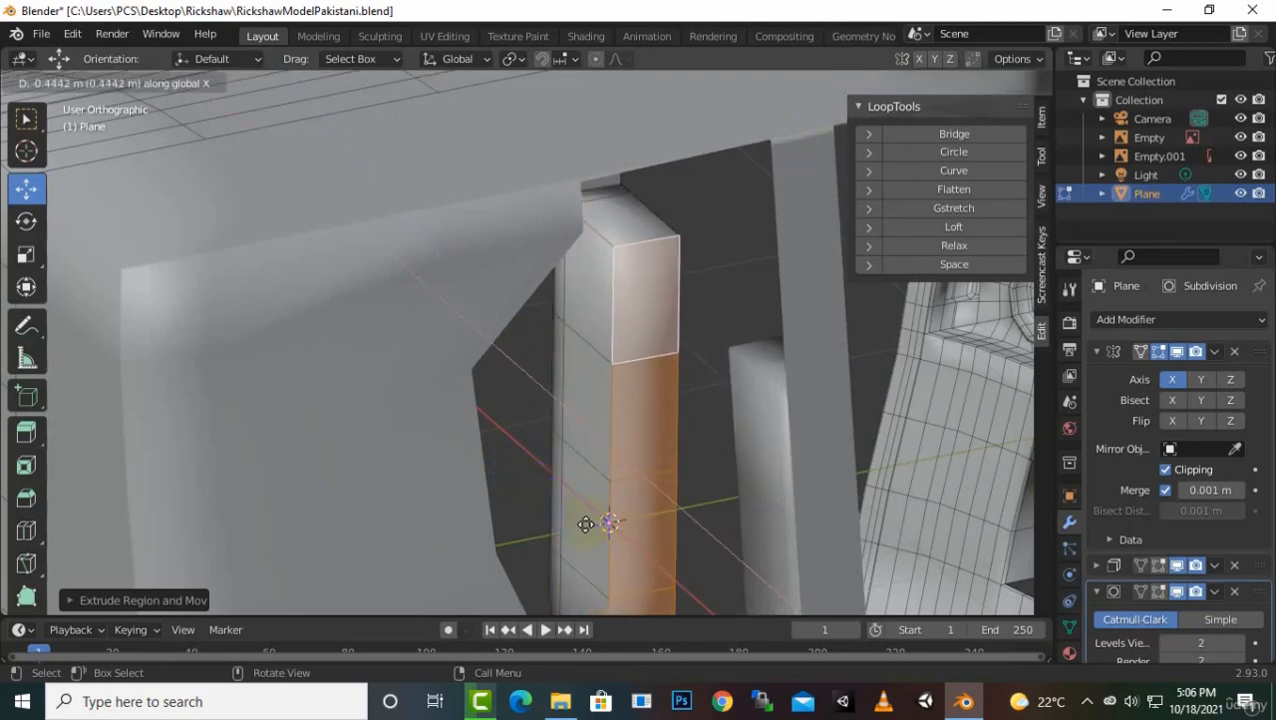
left_click(586, 524)
key("e")
key("x")
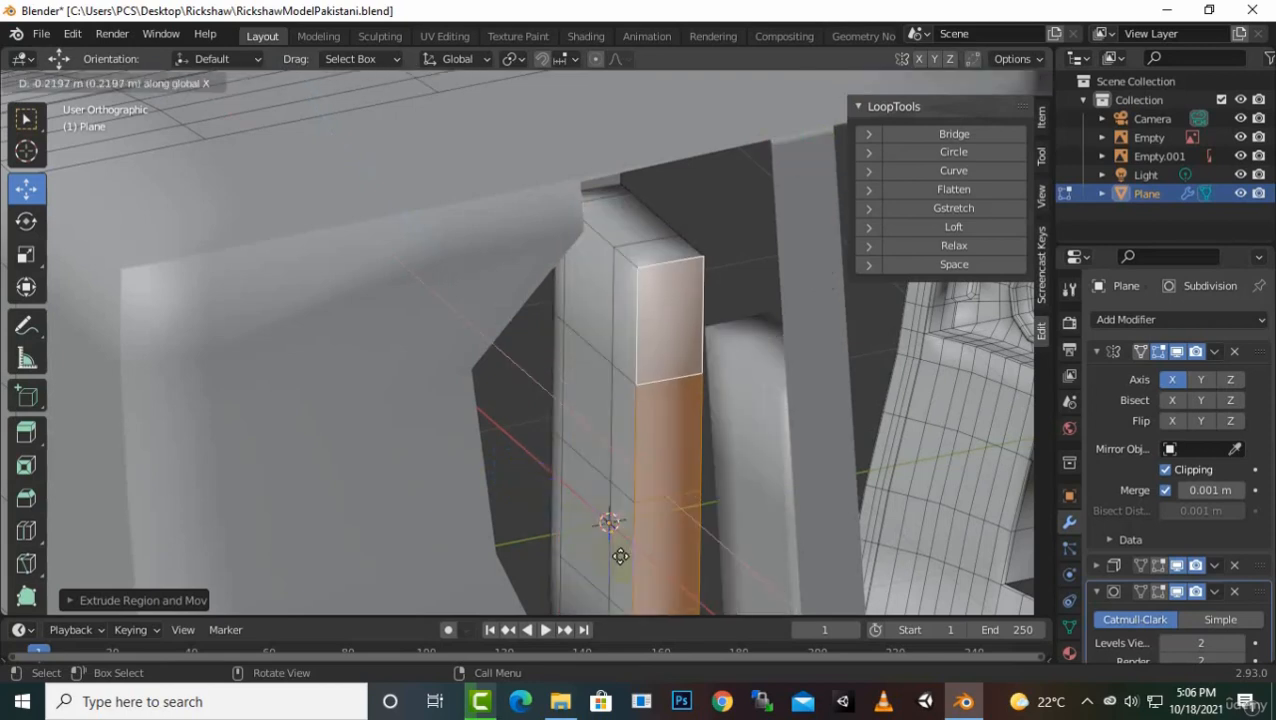
left_click(677, 80)
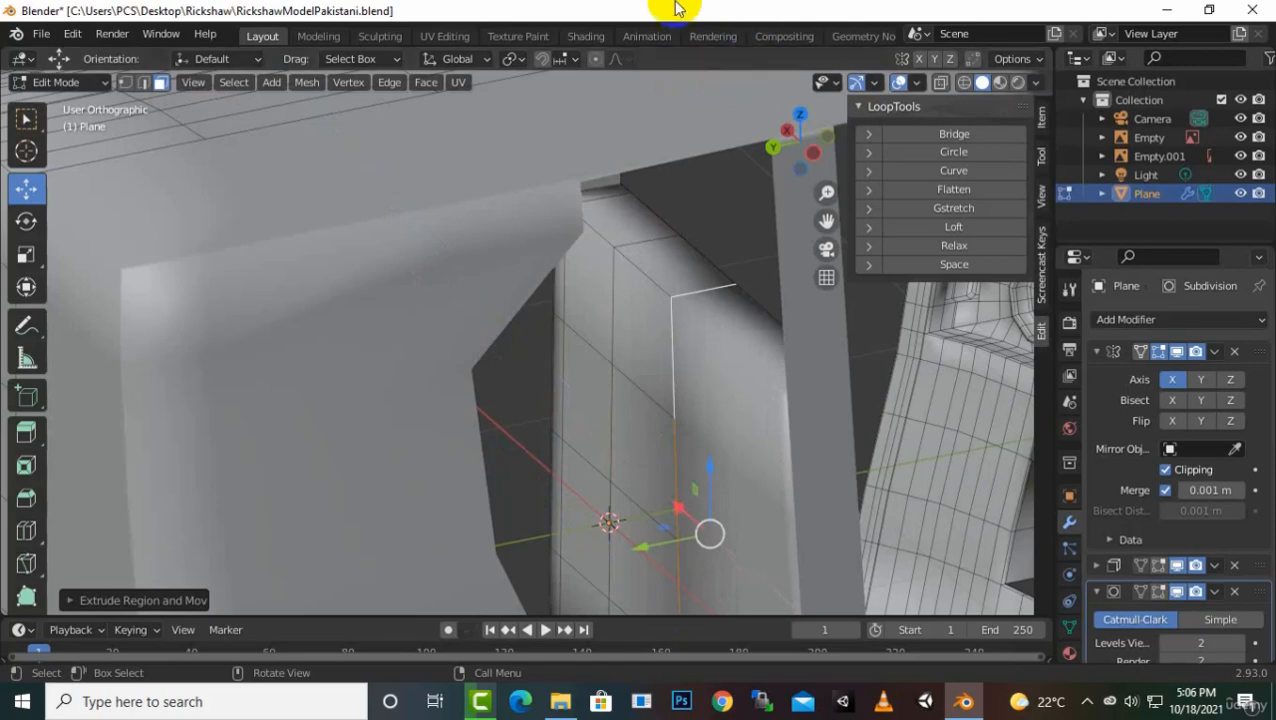
Show the Subdivision modifier in Edit Mode and inspect the smoothed partition inside the body in Object Mode
scroll(640, 400, "down", 5)
middle_click_drag(640, 440, 698, 479)
middle_click_drag(851, 392, 846, 424)
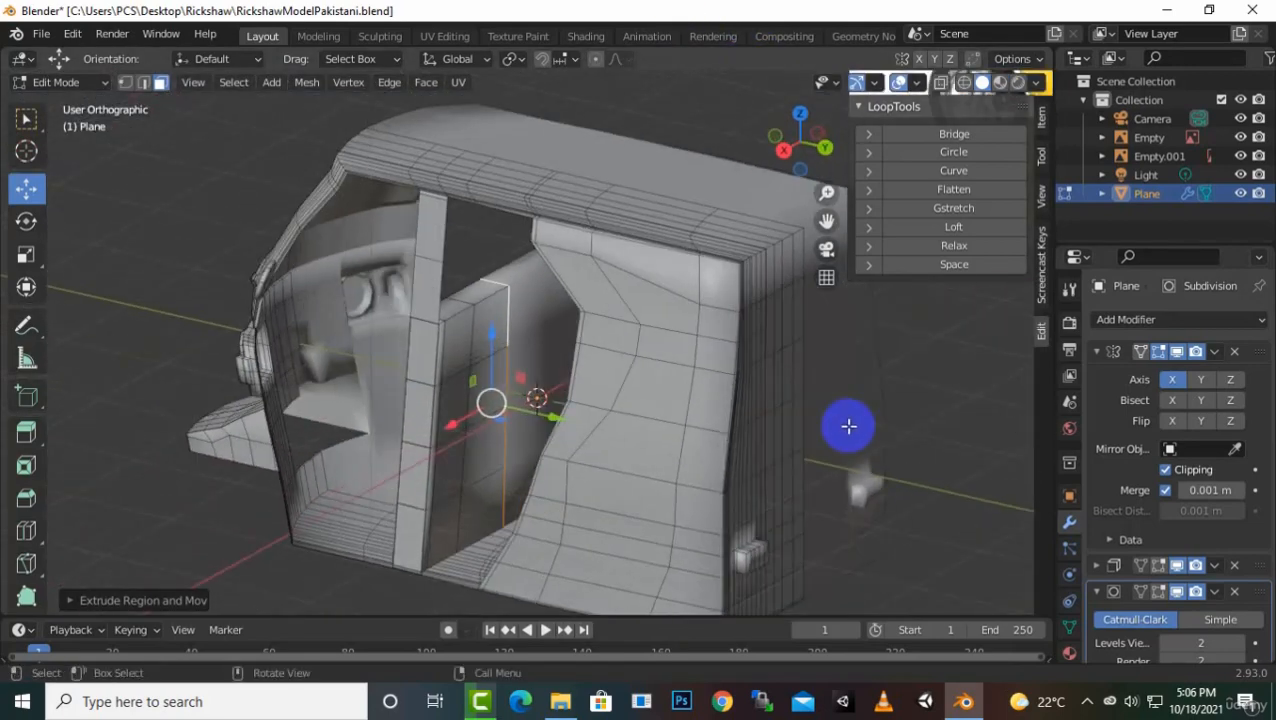
left_click(1160, 592)
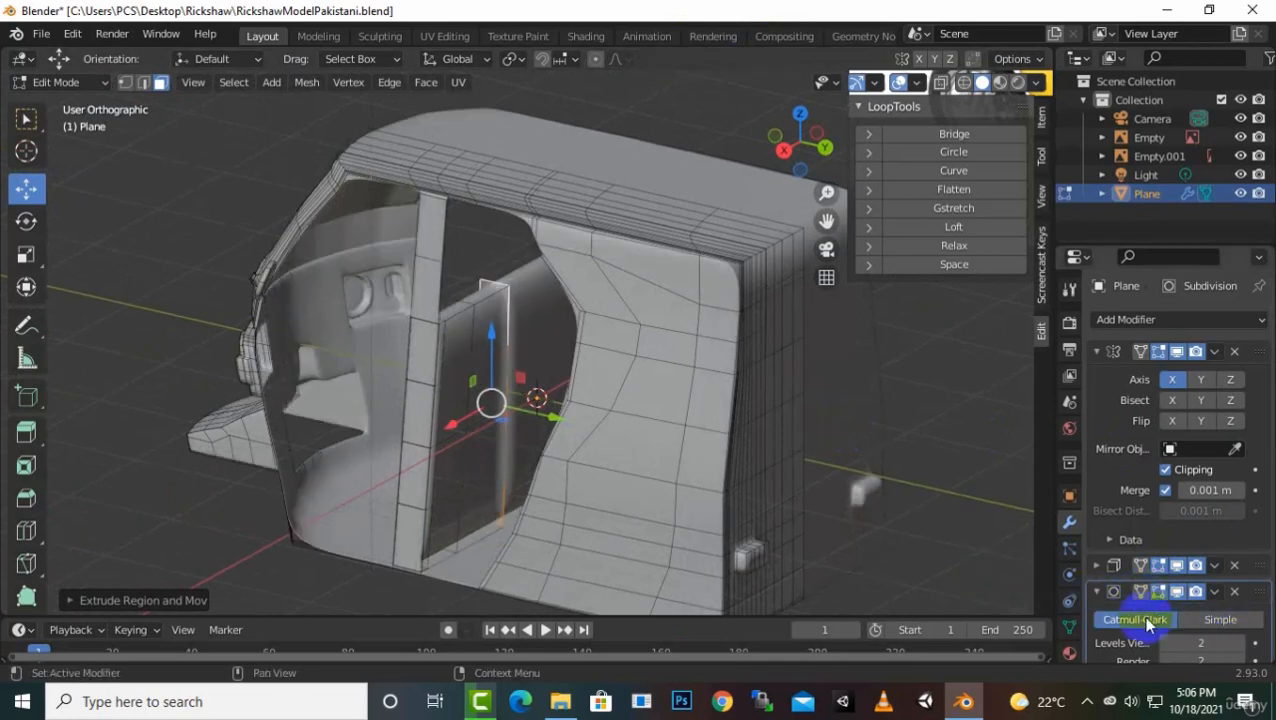
key("Tab")
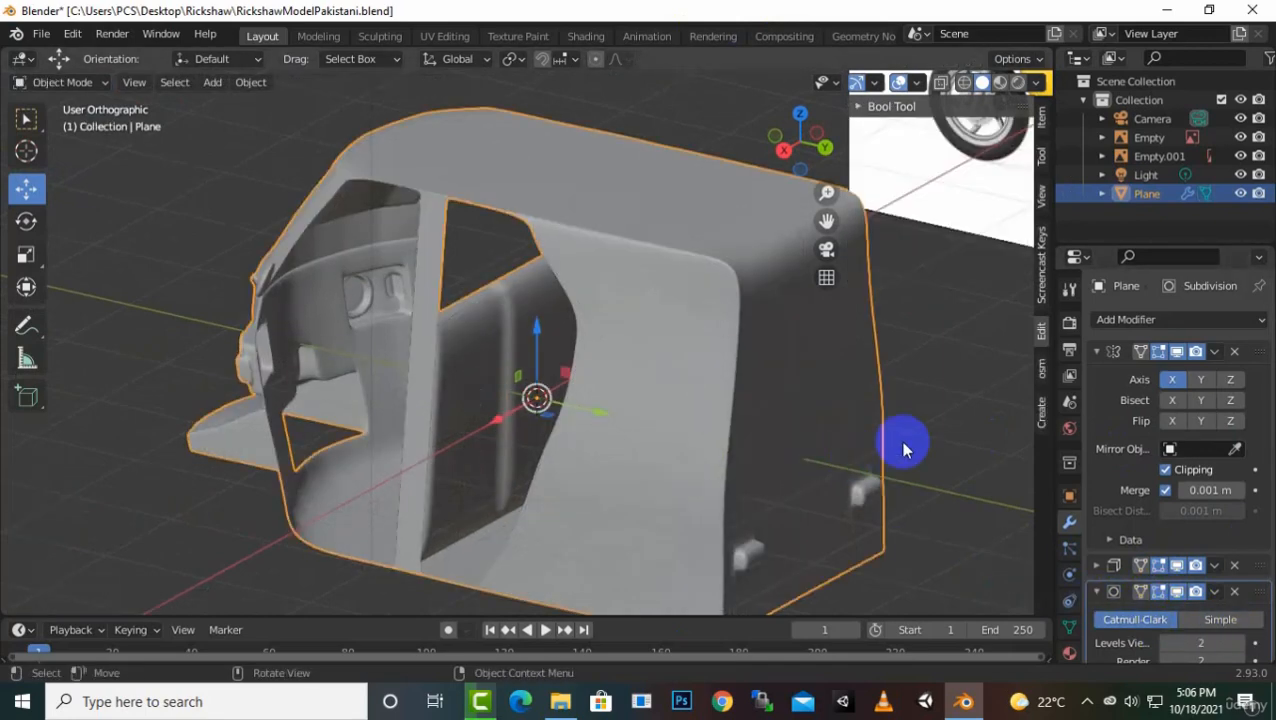
middle_click_drag(906, 441, 478, 470)
scroll(566, 436, "up", 3)
middle_click_drag(566, 436, 478, 272)
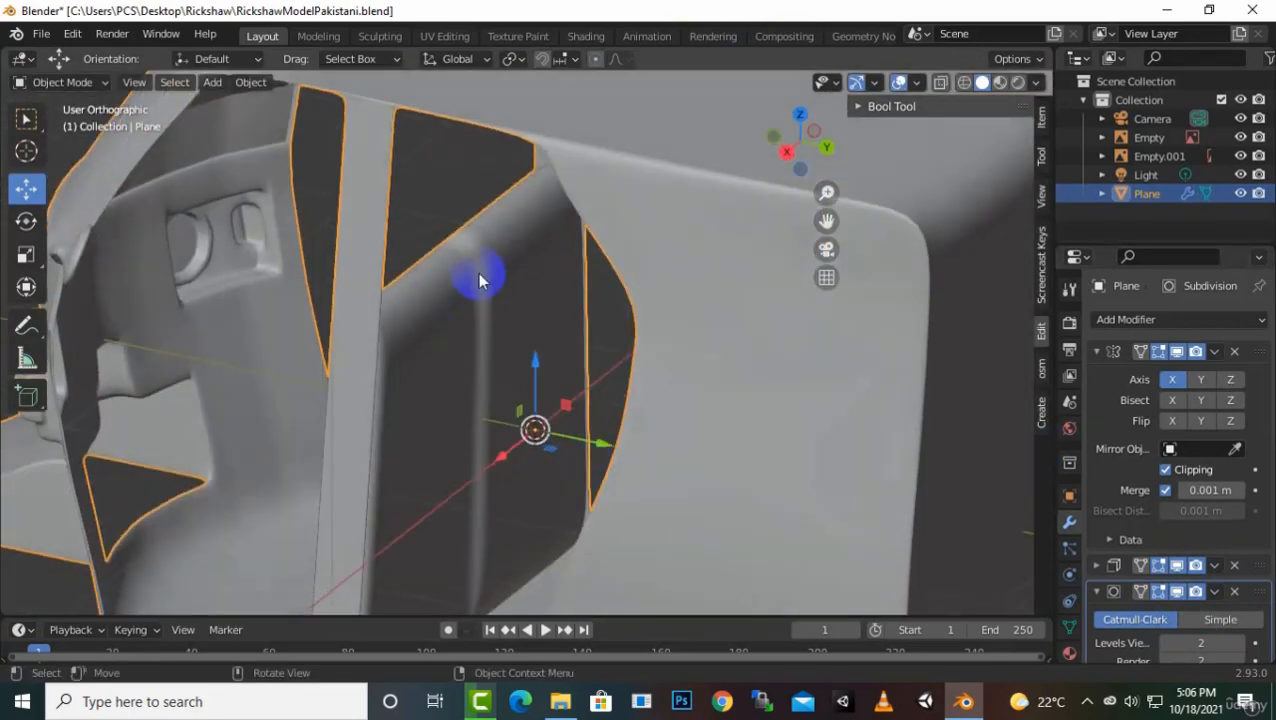
scroll(522, 372, "down", 3)
middle_click_drag(577, 421, 613, 461)
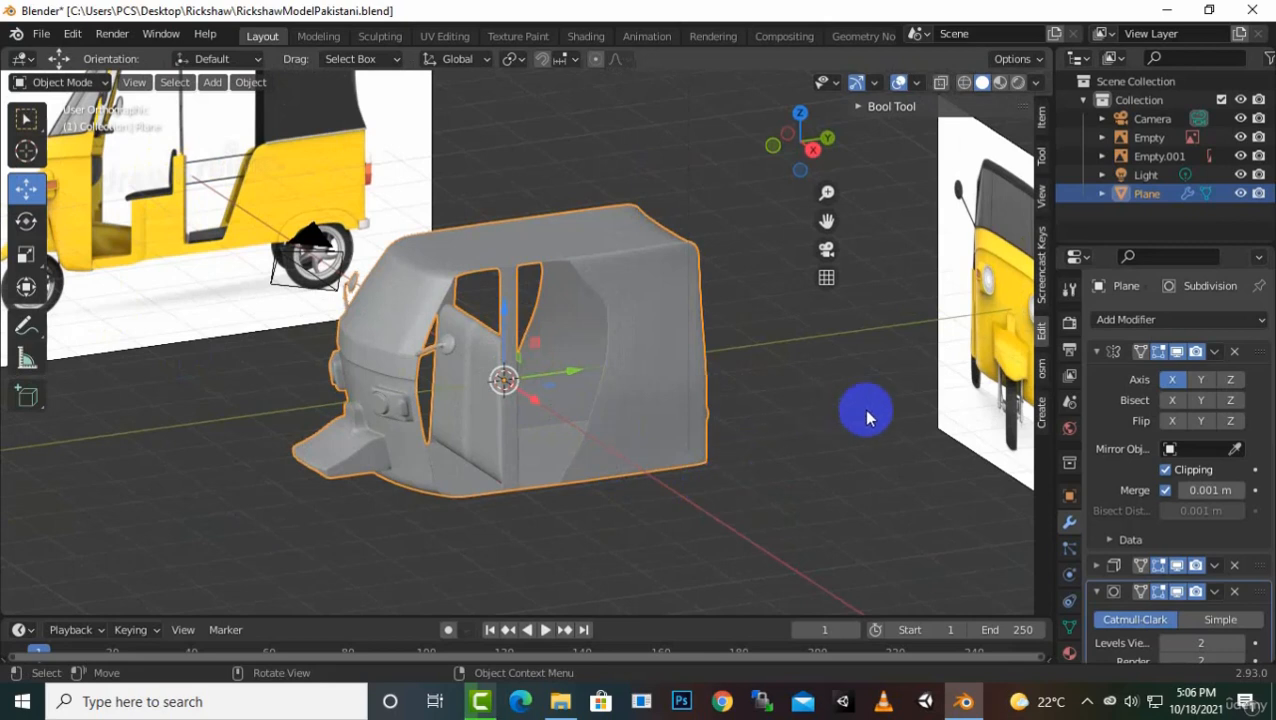
Rename the rickshaw body object as MainBody
double_click(1150, 193)
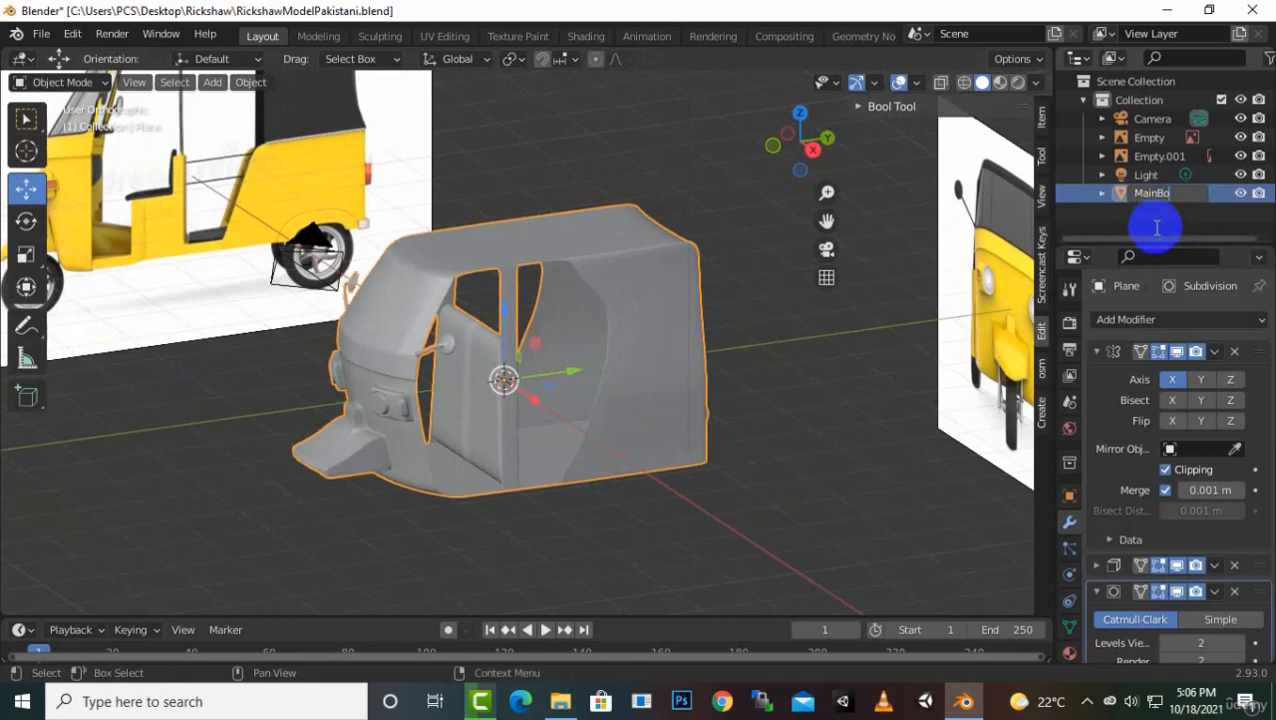
type("MainBody")
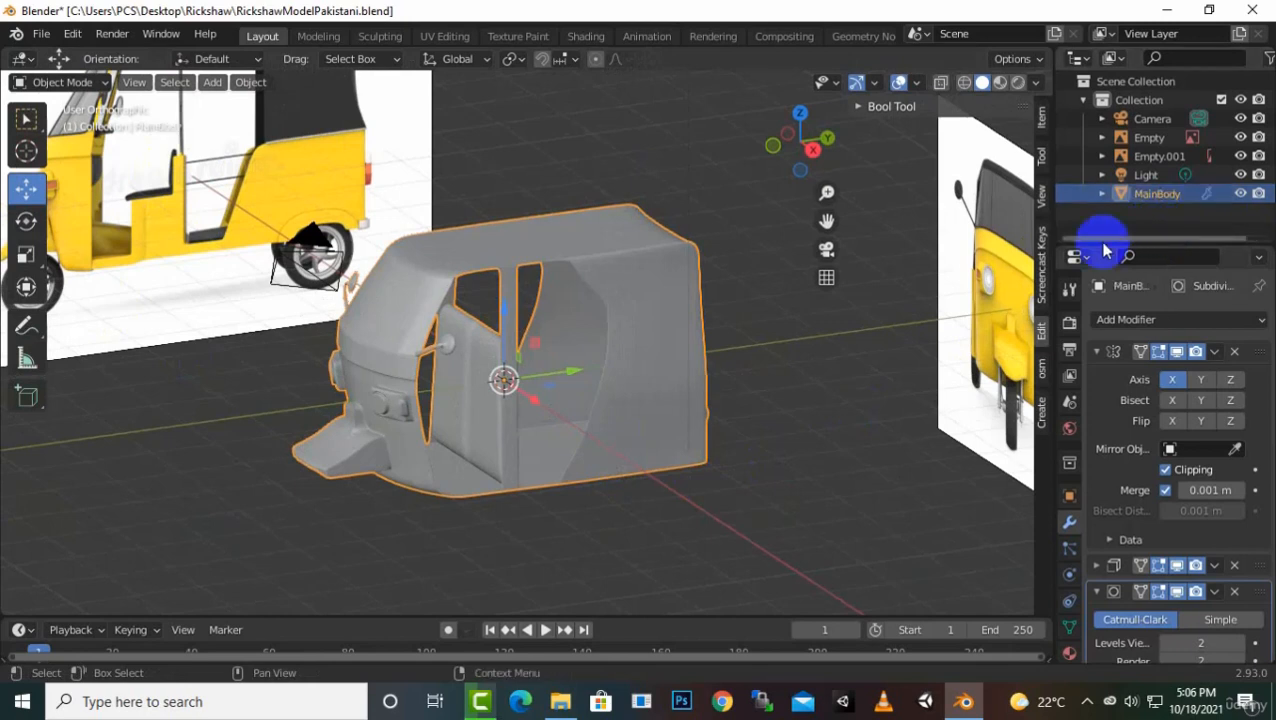
key("Return")
Create a new collection named RickshawPakistaniModel and move the MainBody object into it
right_click(1158, 226)
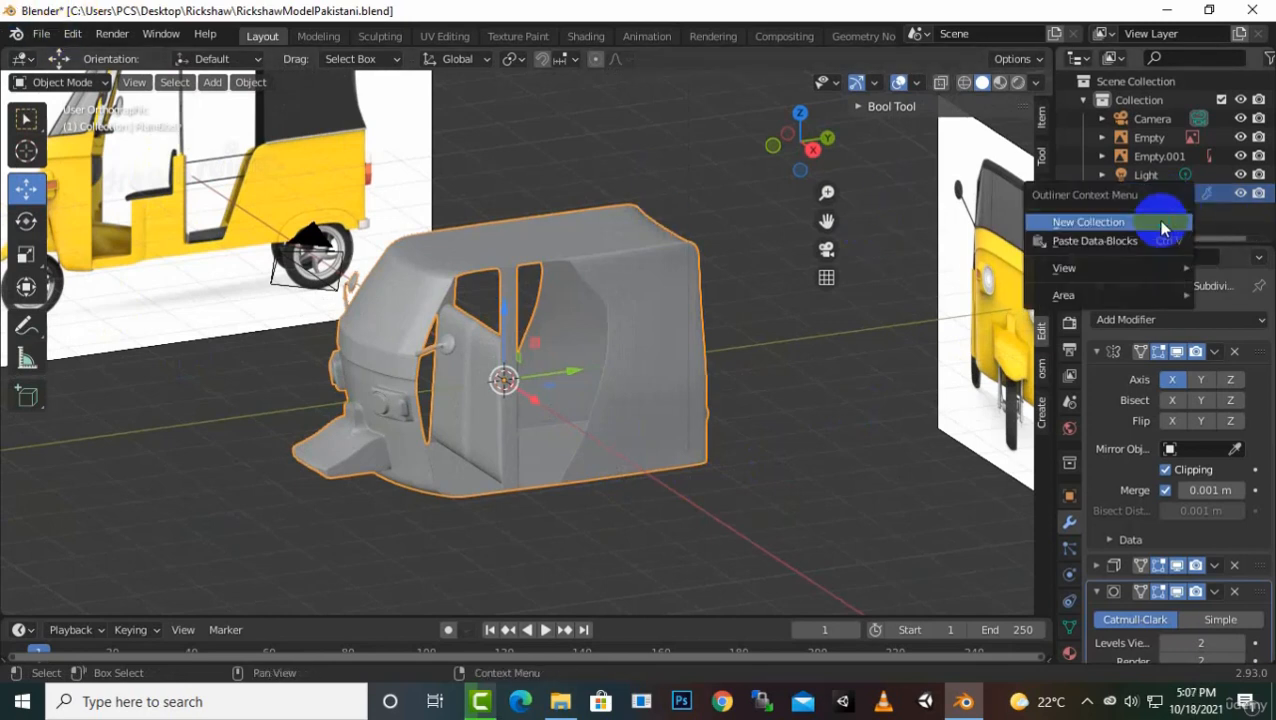
left_click(1148, 224)
left_click(1166, 213)
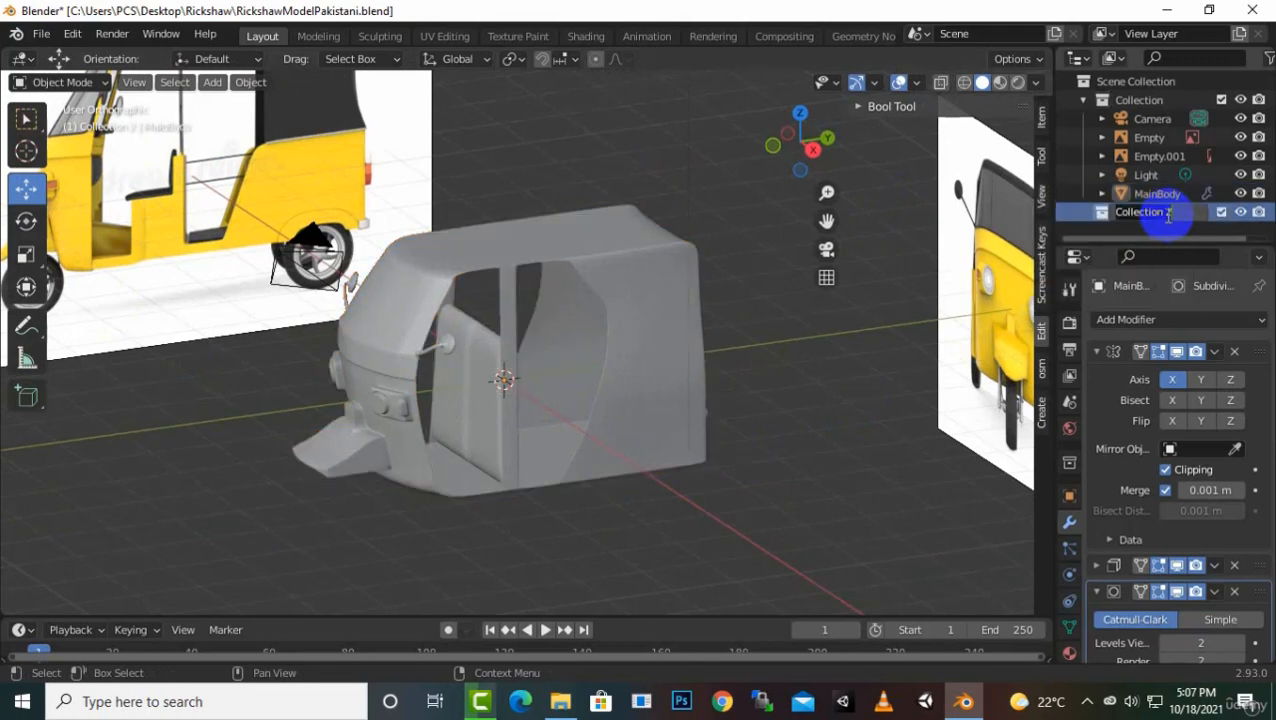
double_click(1166, 213)
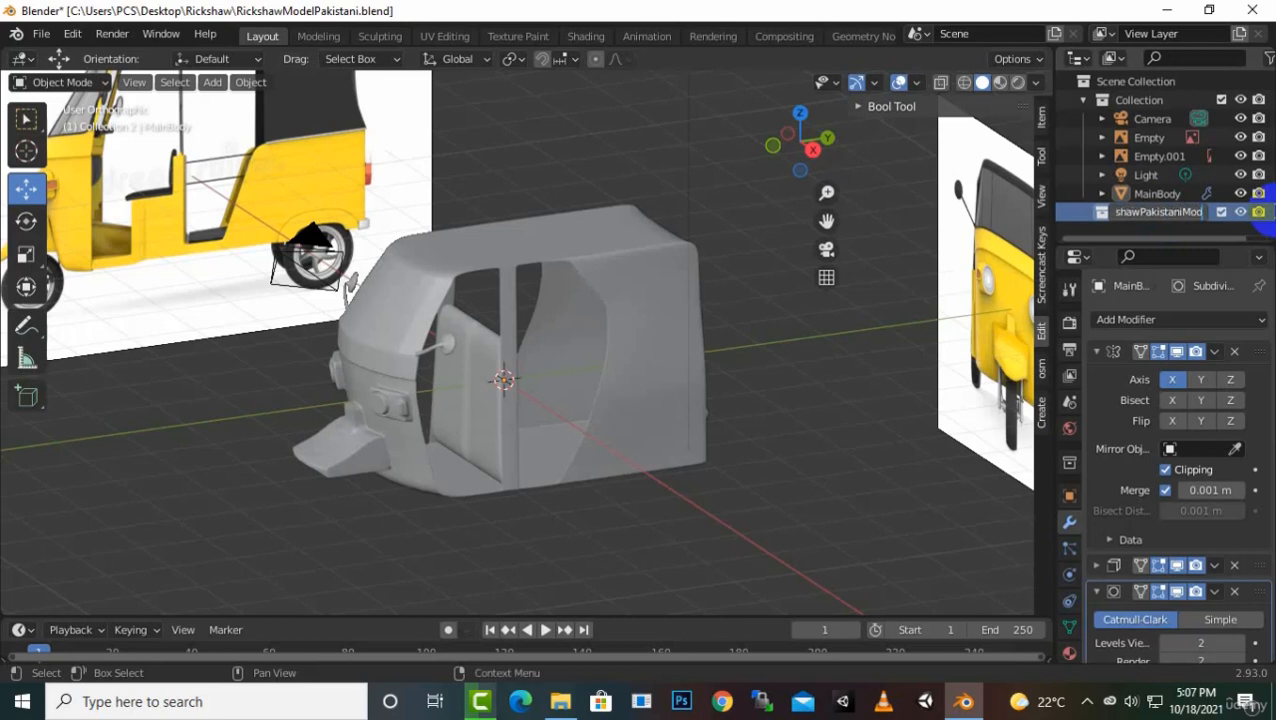
key("Return")
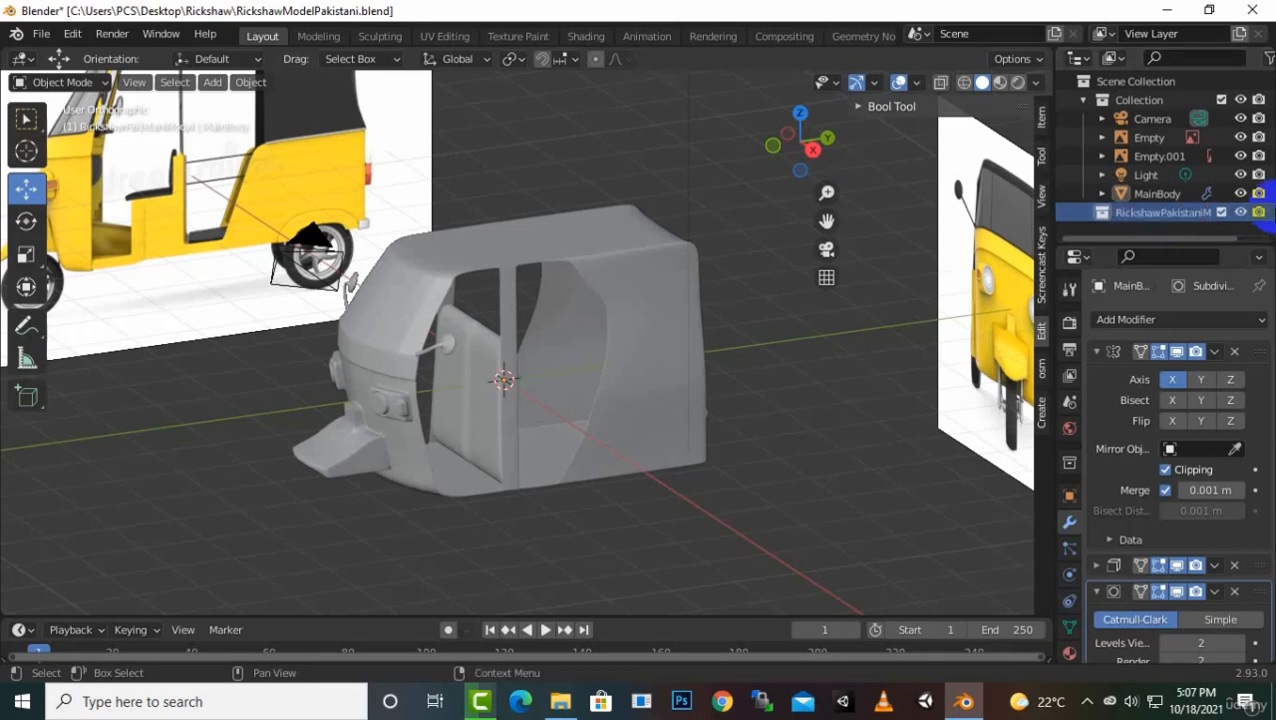
left_click_drag(1163, 203, 1166, 212)
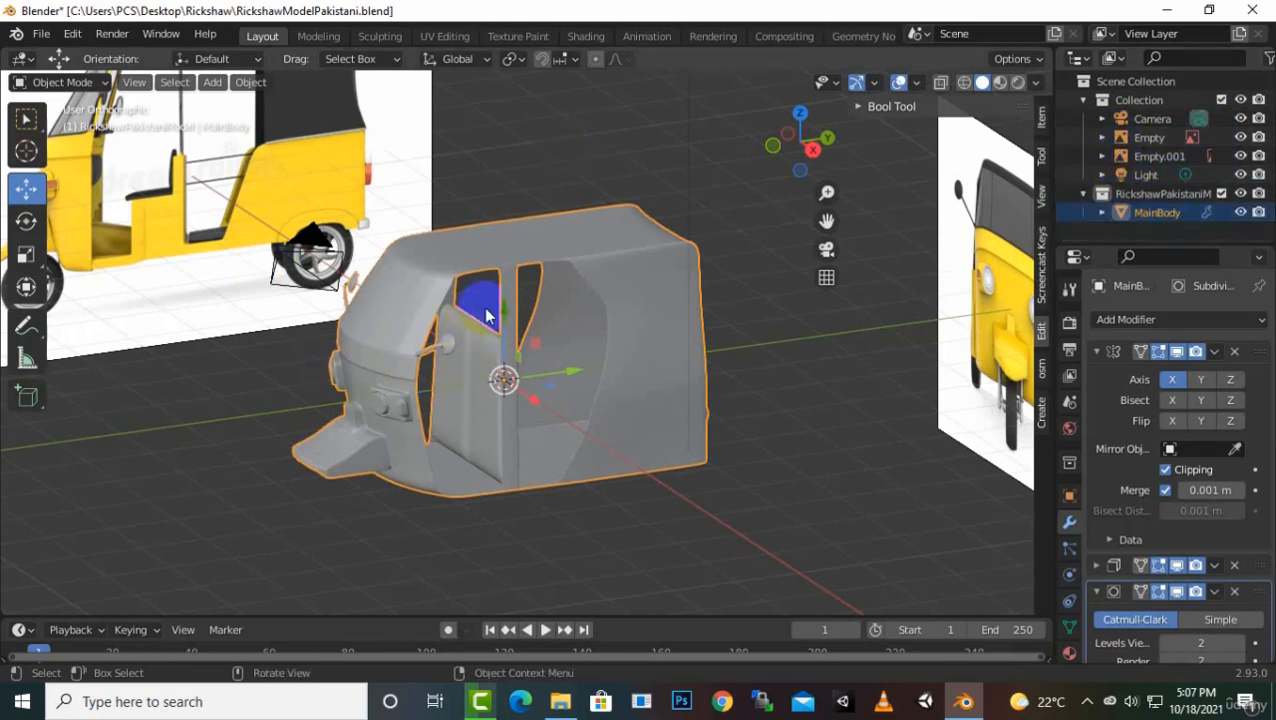
Add a cube mesh to the RickshawPakistaniModel collection and view it inside the body
middle_click_drag(483, 307, 584, 364)
scroll(450, 397, "up", 4)
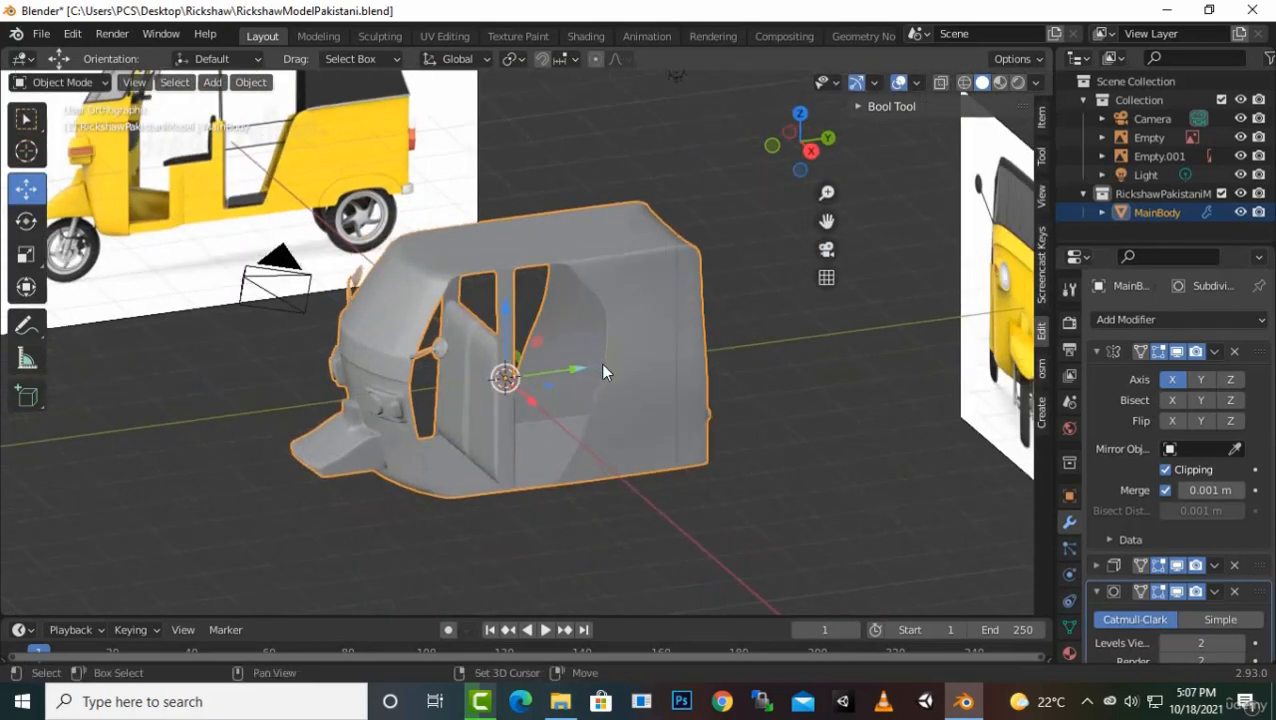
key("shift+a")
mouse_move(572, 299)
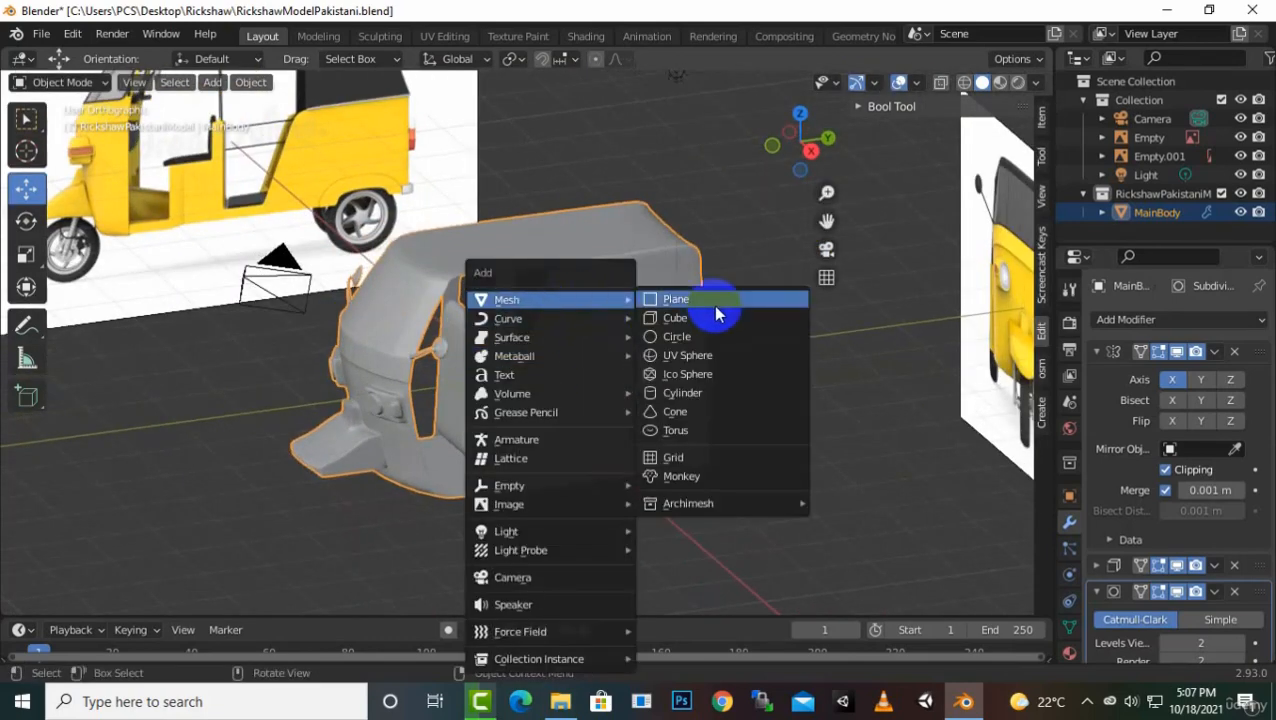
left_click(717, 318)
middle_click_drag(785, 418, 928, 436)
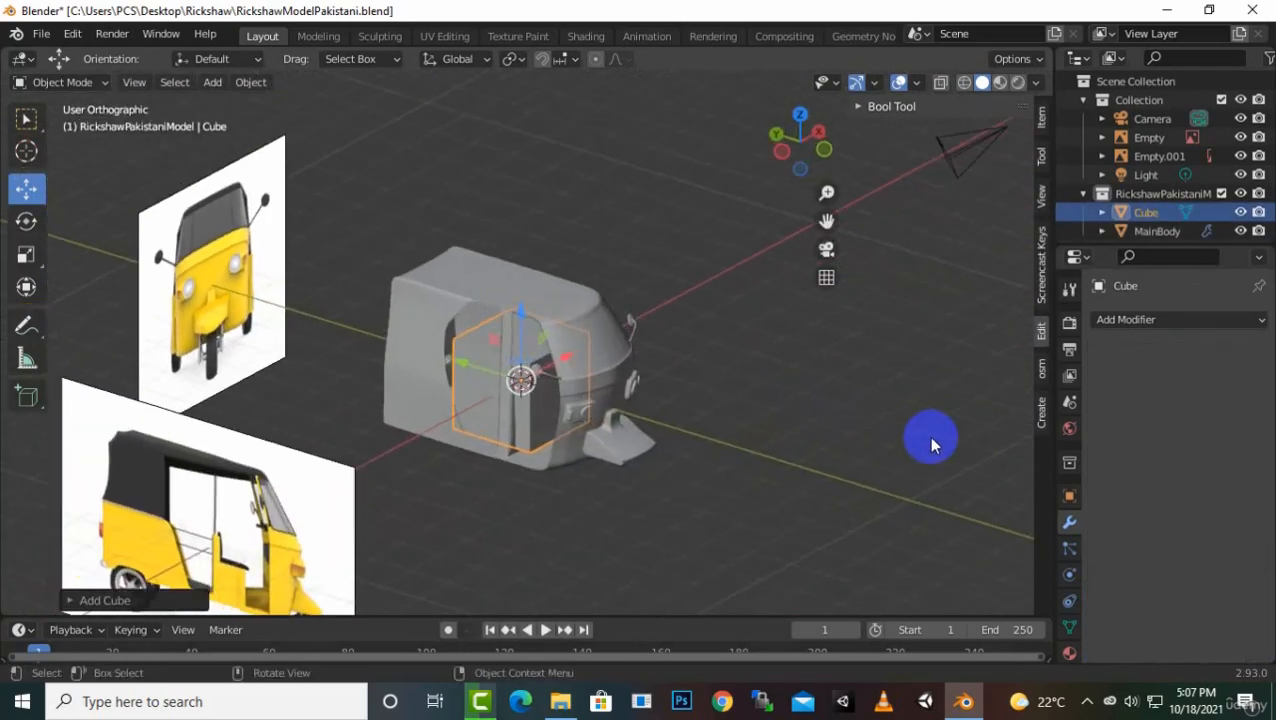
Move the cube along the Y axis from the middle of the rickshaw body to its rear compartment
scroll(527, 436, "up", 4)
middle_click_drag(530, 438, 621, 488)
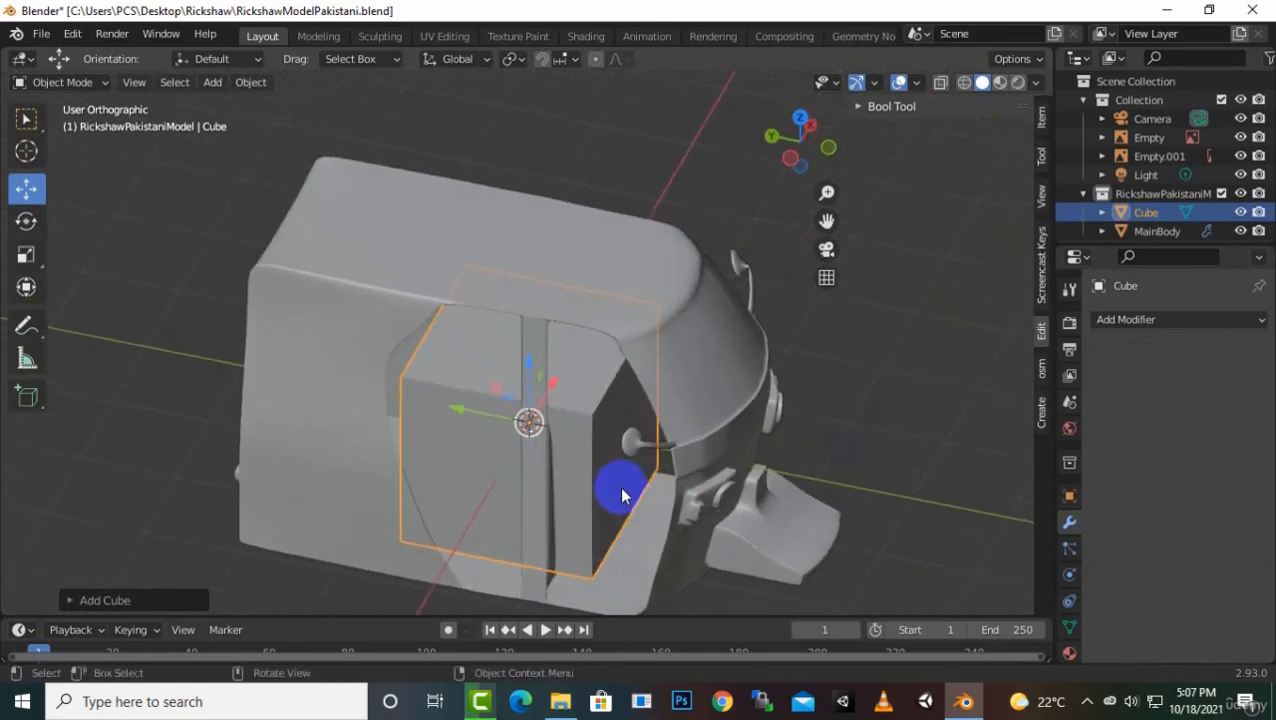
left_click_drag(447, 414, 302, 390)
middle_click_drag(336, 407, 478, 370)
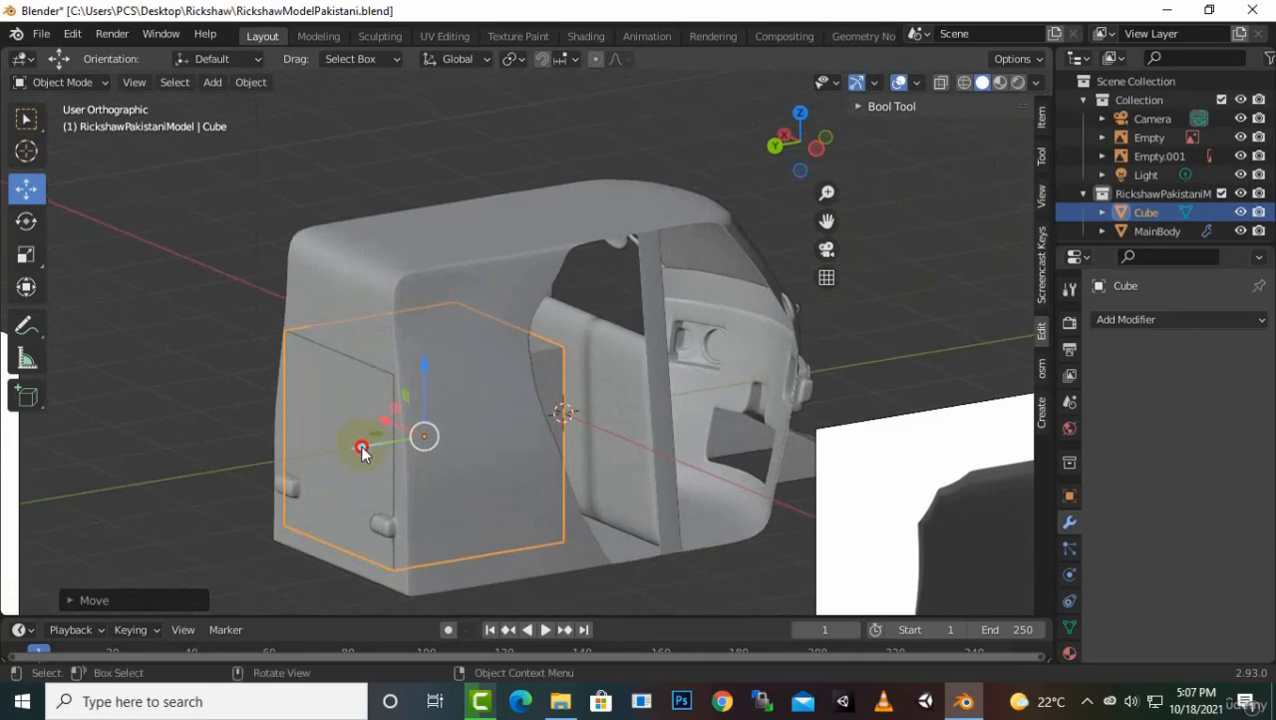
left_click_drag(362, 452, 368, 447)
middle_click_drag(368, 447, 458, 490)
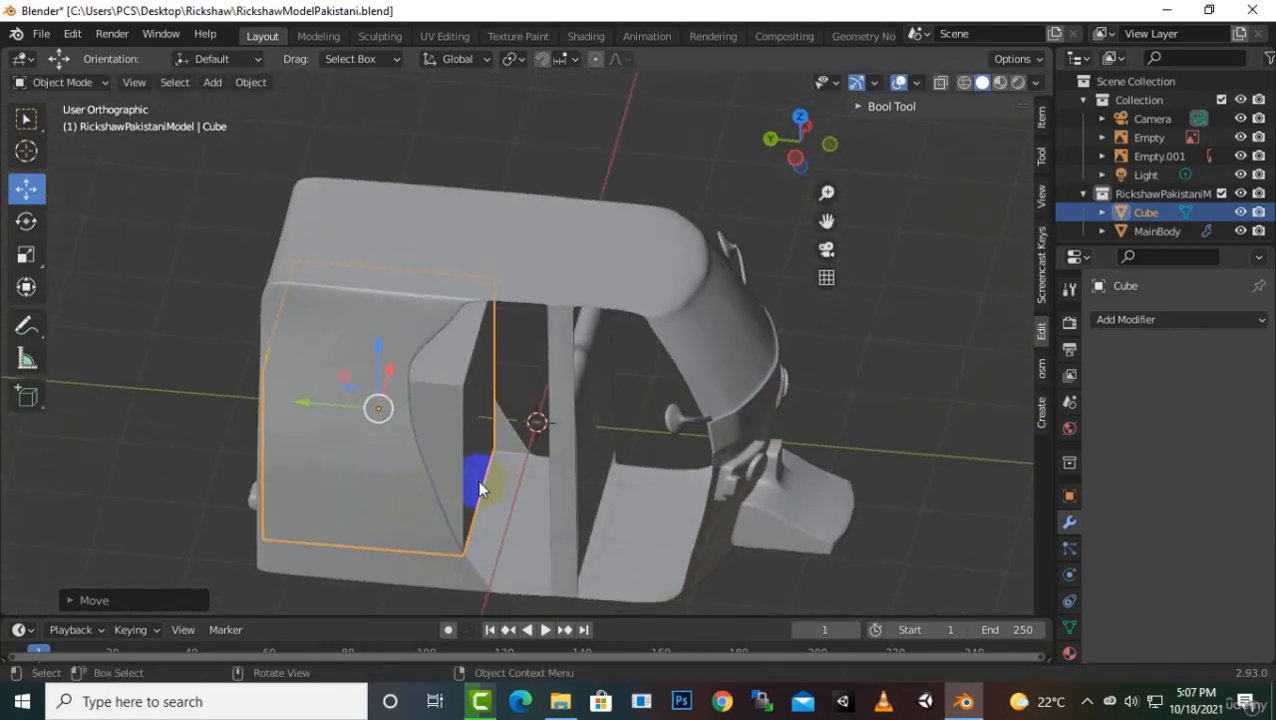
Scale the cube down along Y and along Z into a low, shallow box for the rear seat
key("s")
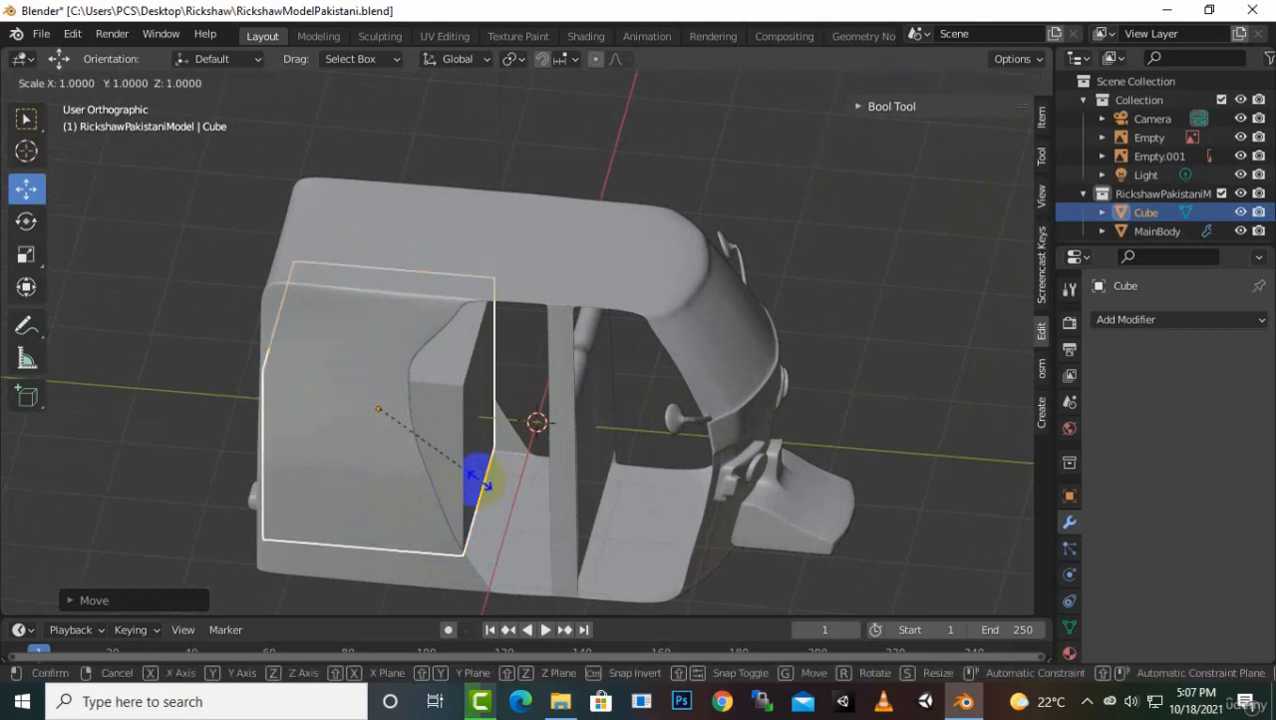
key("y")
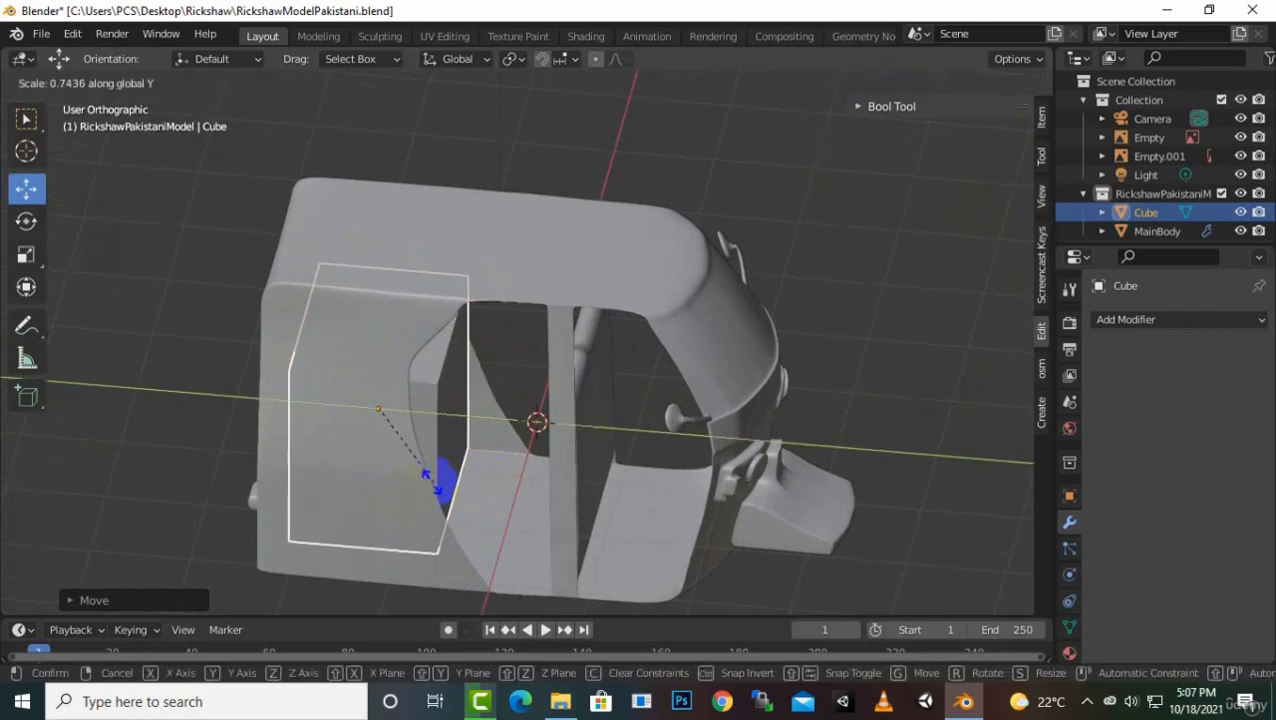
left_click(383, 471)
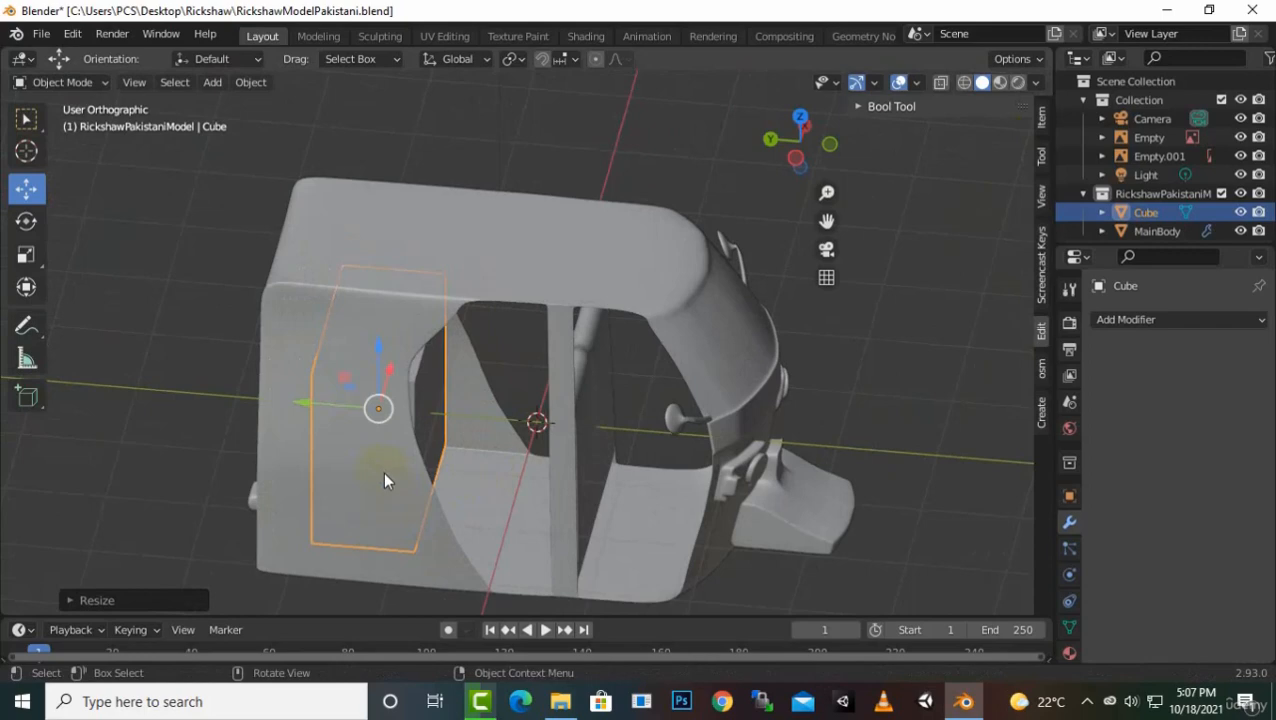
key("s")
key("z")
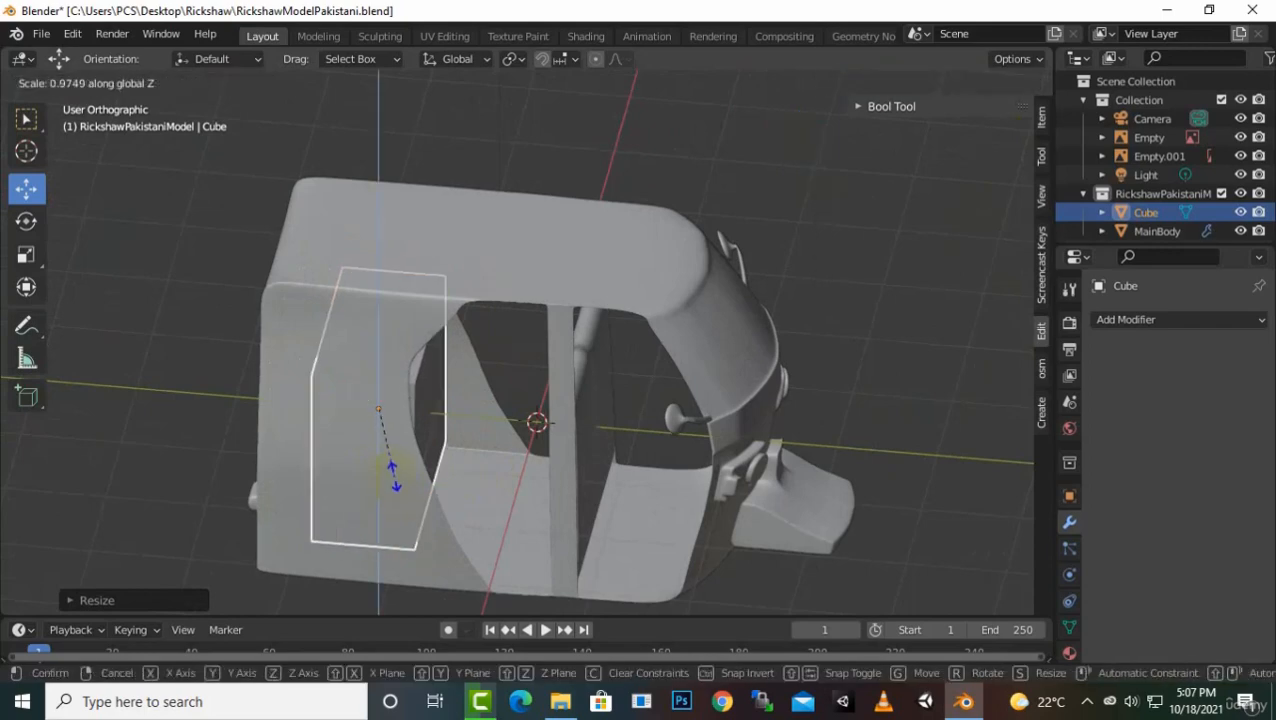
left_click(392, 440)
middle_click_drag(392, 440, 456, 419)
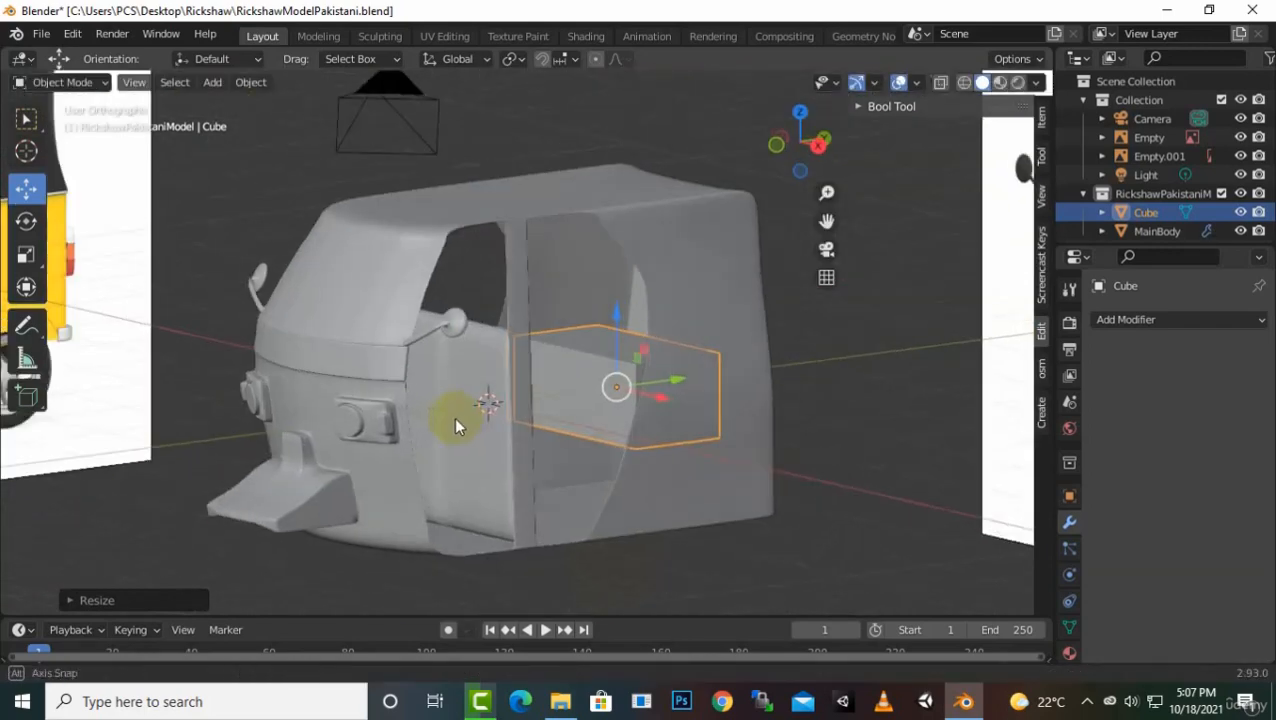
Lower the box along Z until it rests on the floor of the rear compartment
scroll(553, 411, "up", 2)
left_click_drag(658, 345, 665, 463)
scroll(665, 463, "down", 2)
middle_click_drag(692, 461, 660, 535)
scroll(650, 509, "up", 1)
Shift the box along Y towards the body's back wall, aligning it in the right side view
left_click_drag(748, 430, 763, 431)
middle_click_drag(763, 431, 715, 412)
key("KP_3")
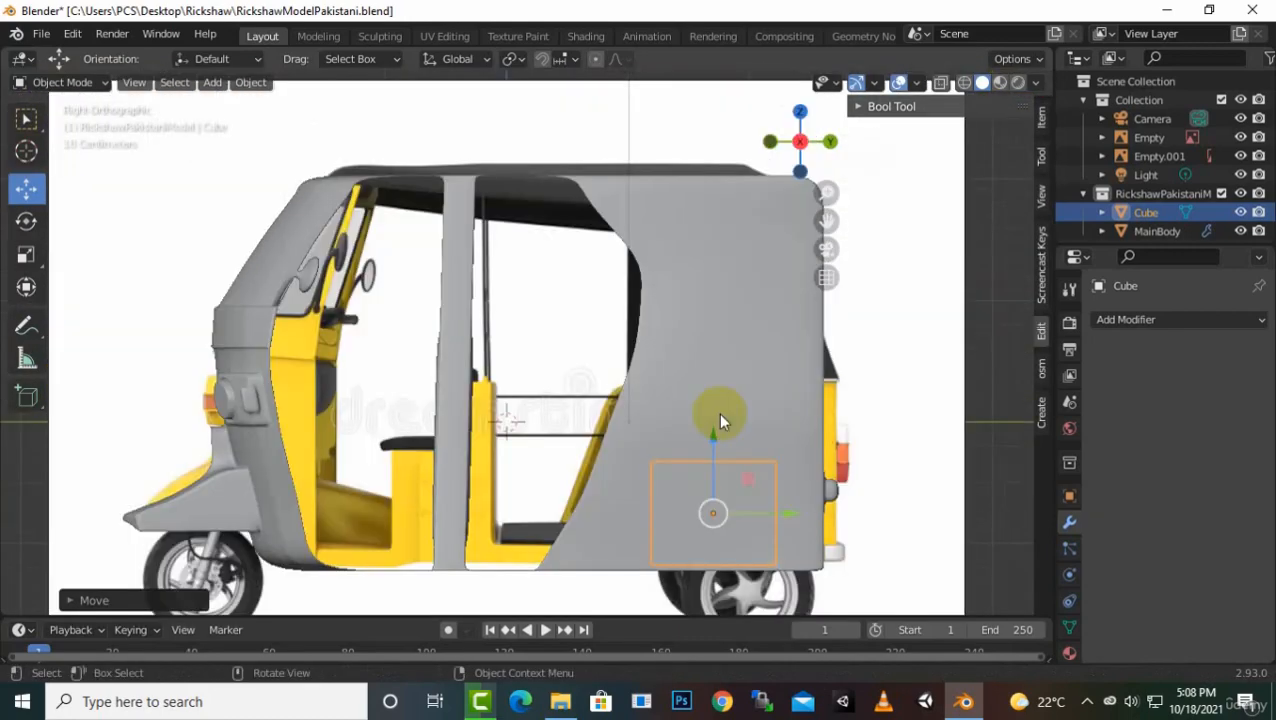
left_click(834, 529)
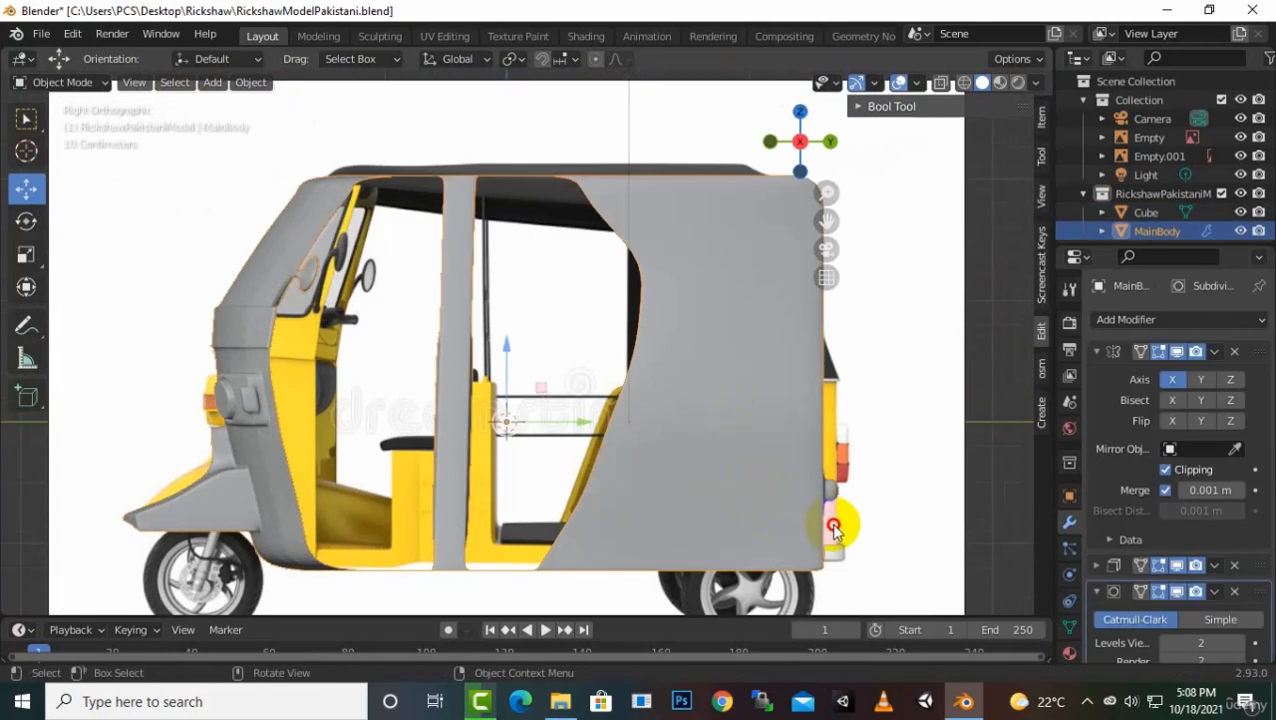
left_click(836, 535)
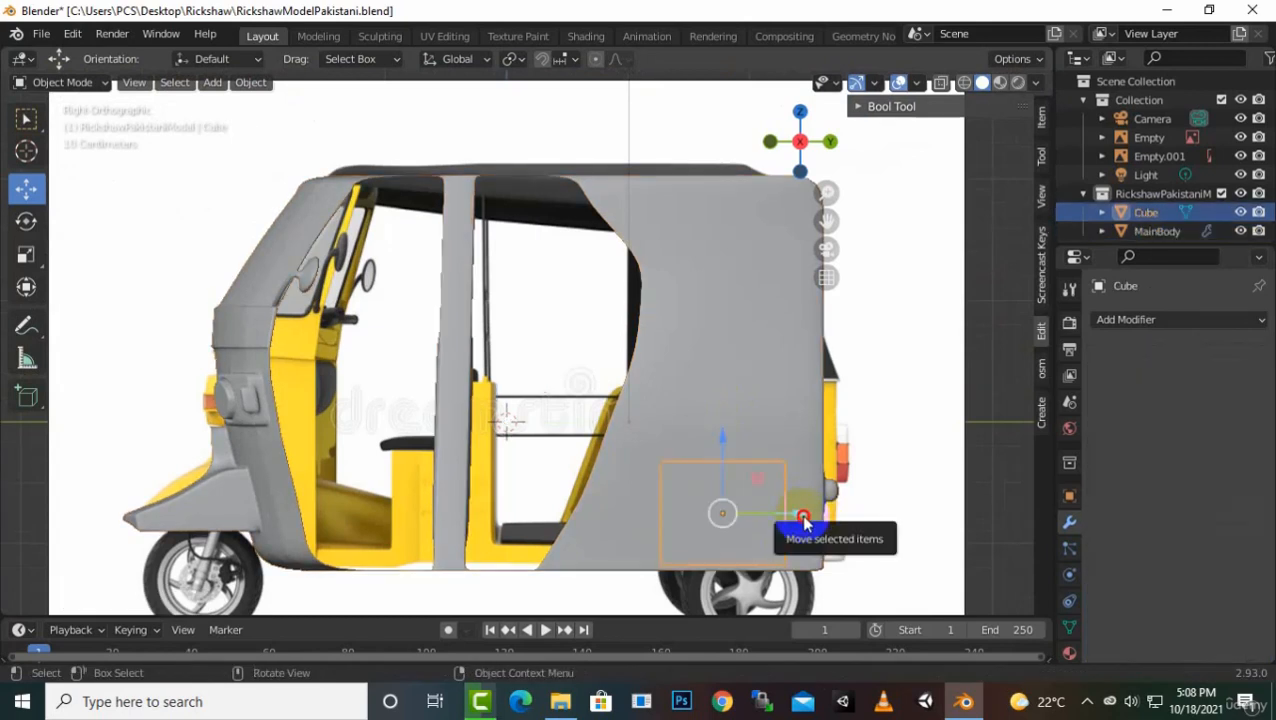
left_click_drag(806, 517, 836, 520)
middle_click_drag(937, 484, 722, 455)
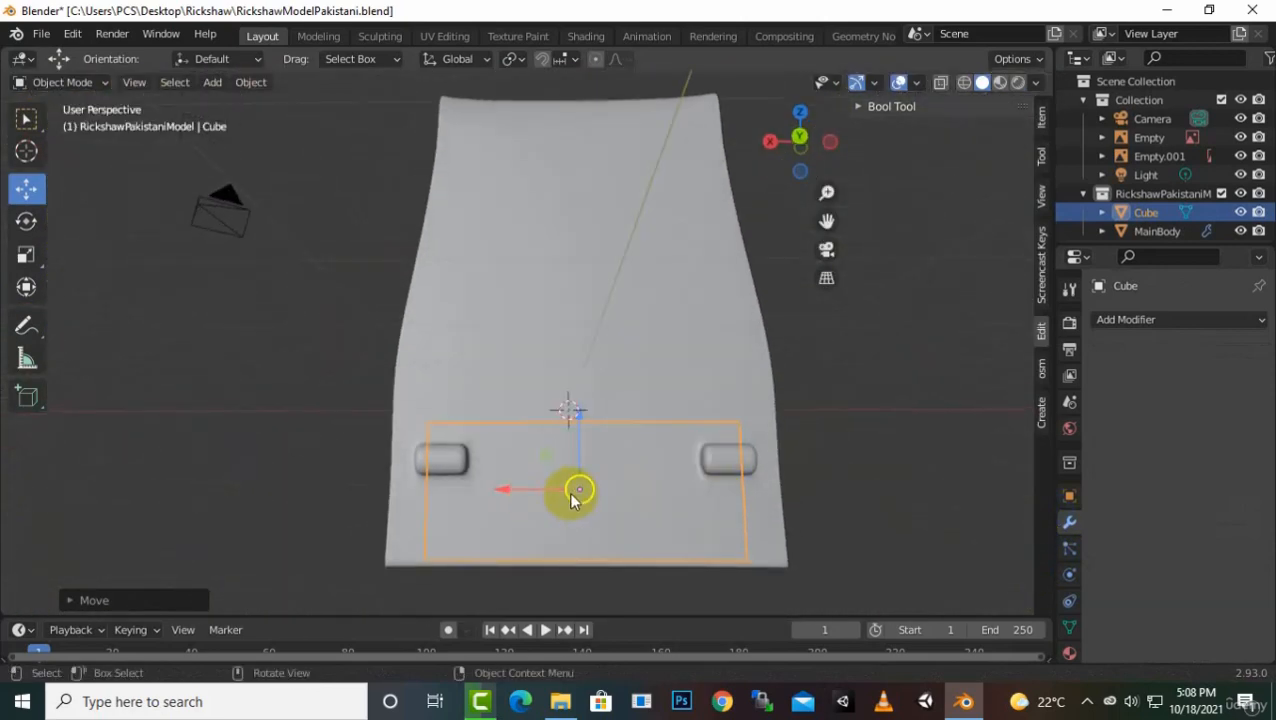
Widen the box along X so that it nearly spans the width of the body's rear
key("s")
key("x")
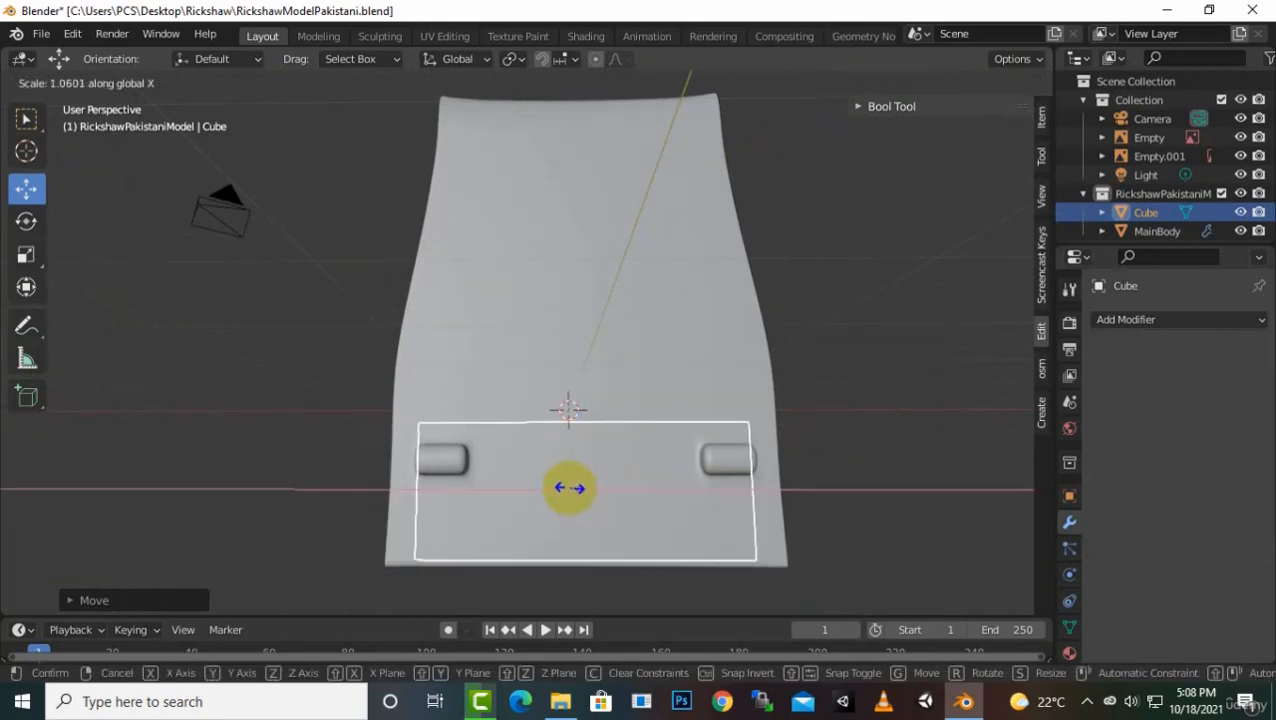
left_click(603, 486)
middle_click_drag(605, 486, 674, 491)
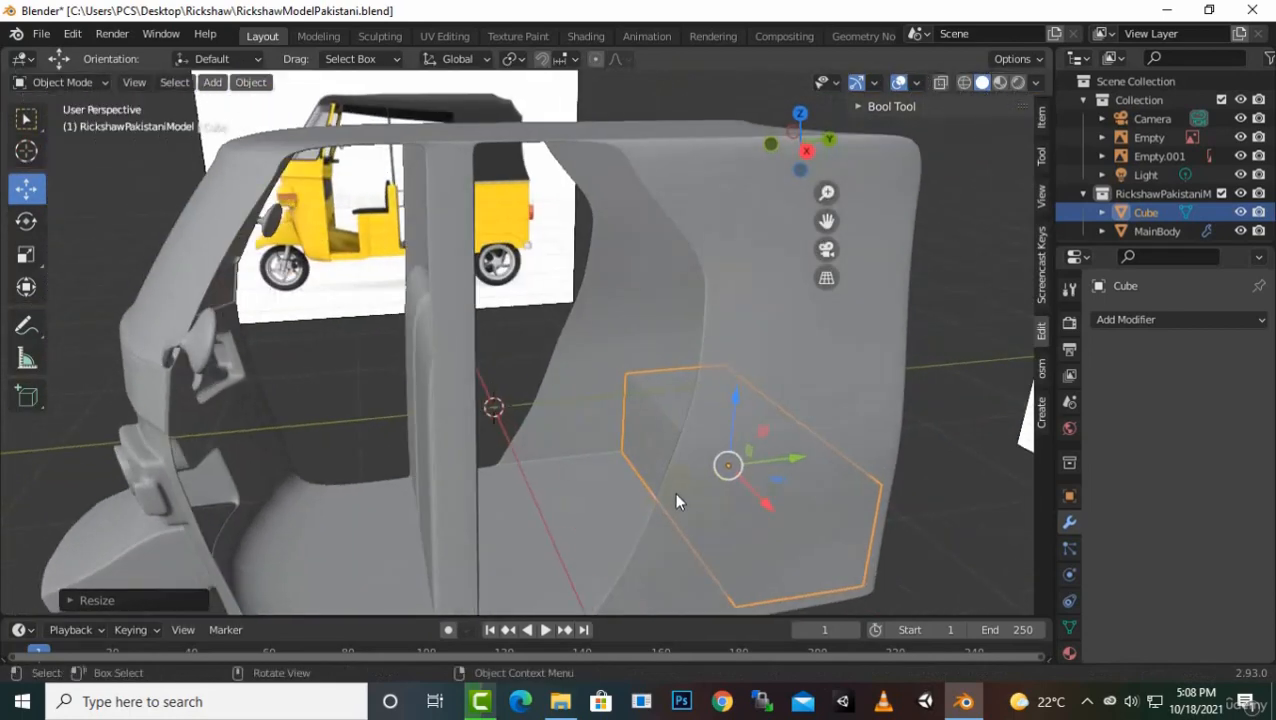
Scale the box along Y by about 1.3 and move it forward so its back stays inside the rear wall
key("s")
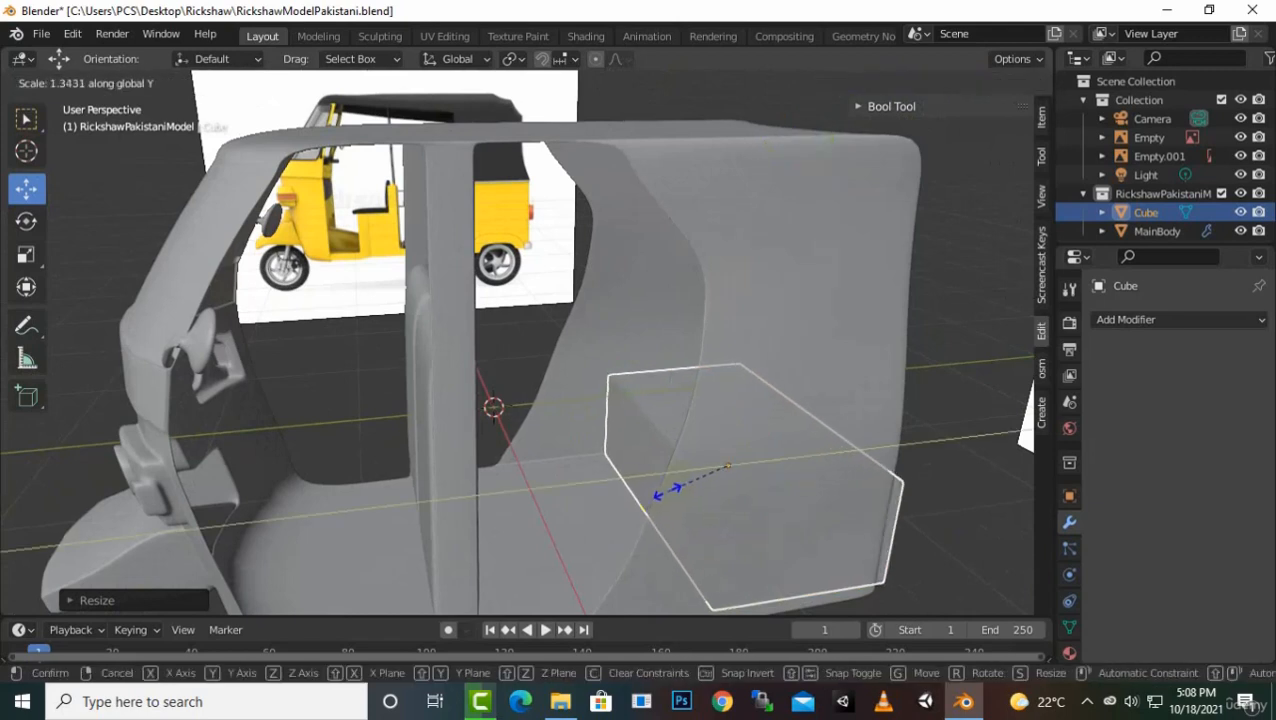
left_click(662, 494)
key("g")
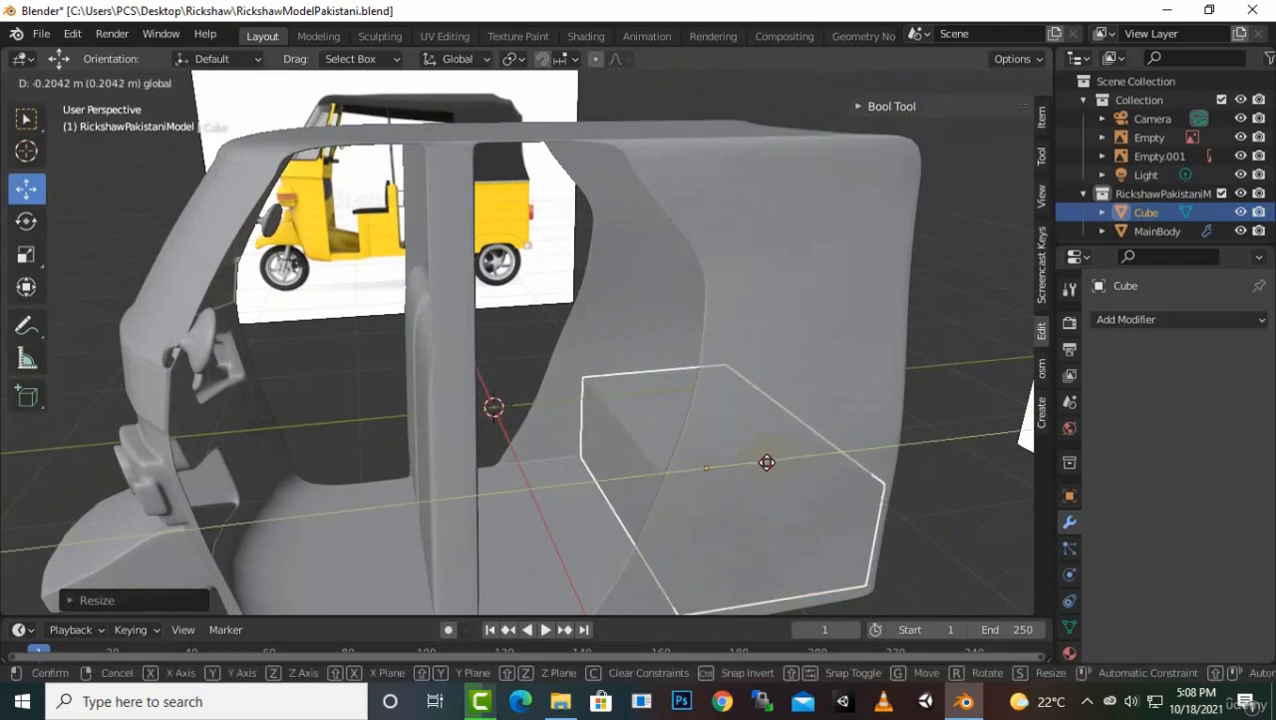
left_click(800, 470)
middle_click_drag(891, 501, 764, 488)
key("KP_3")
scroll(840, 449, "down", 2)
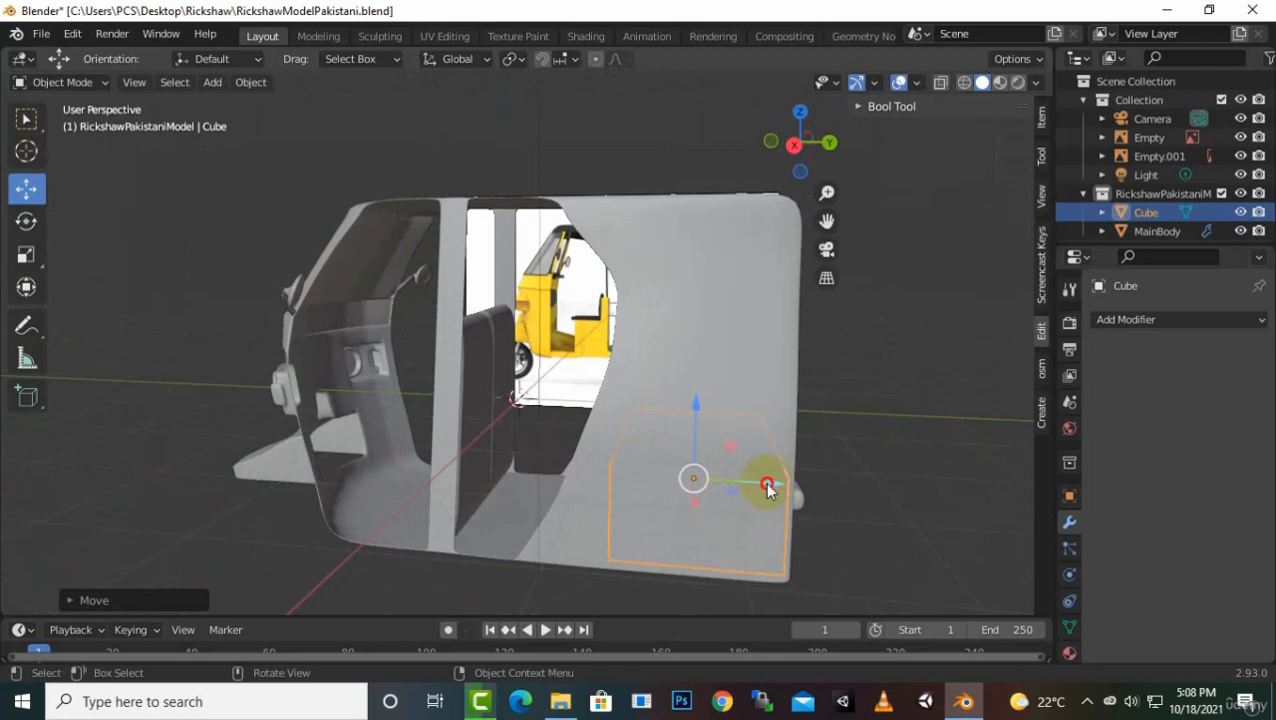
Nudge the box slightly forward along Y to fine-tune its position inside the rear compartment
left_click_drag(767, 488, 752, 481)
scroll(789, 473, "down", 2)
middle_click_drag(789, 473, 618, 462)
scroll(758, 455, "up", 2)
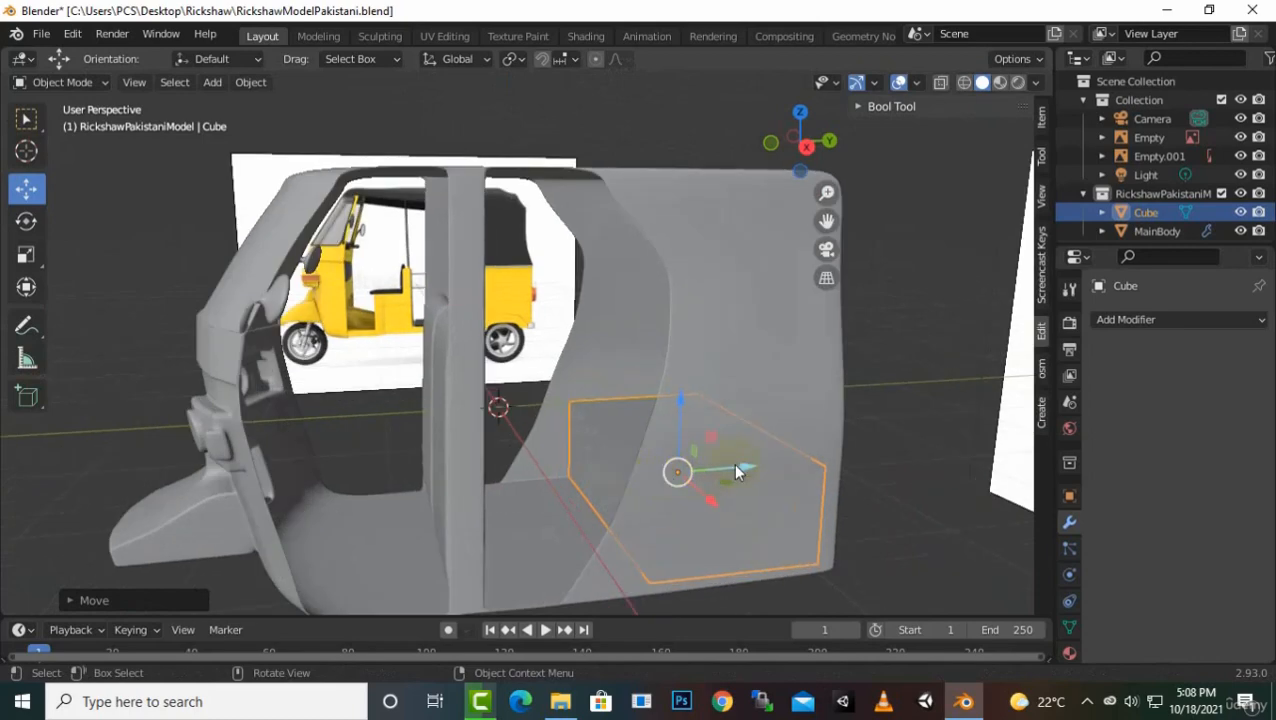
left_click_drag(735, 470, 718, 465)
middle_click_drag(718, 465, 632, 484)
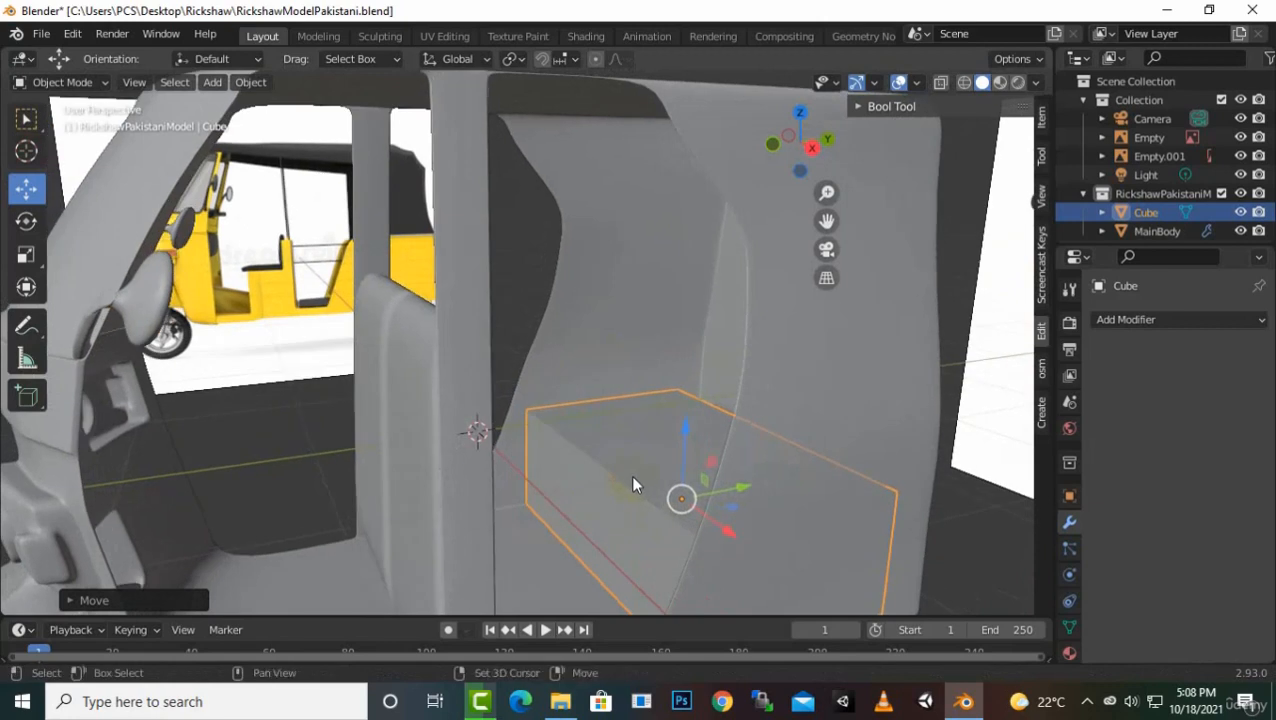
Rename the cube object as backseatbottom
double_click(1146, 212)
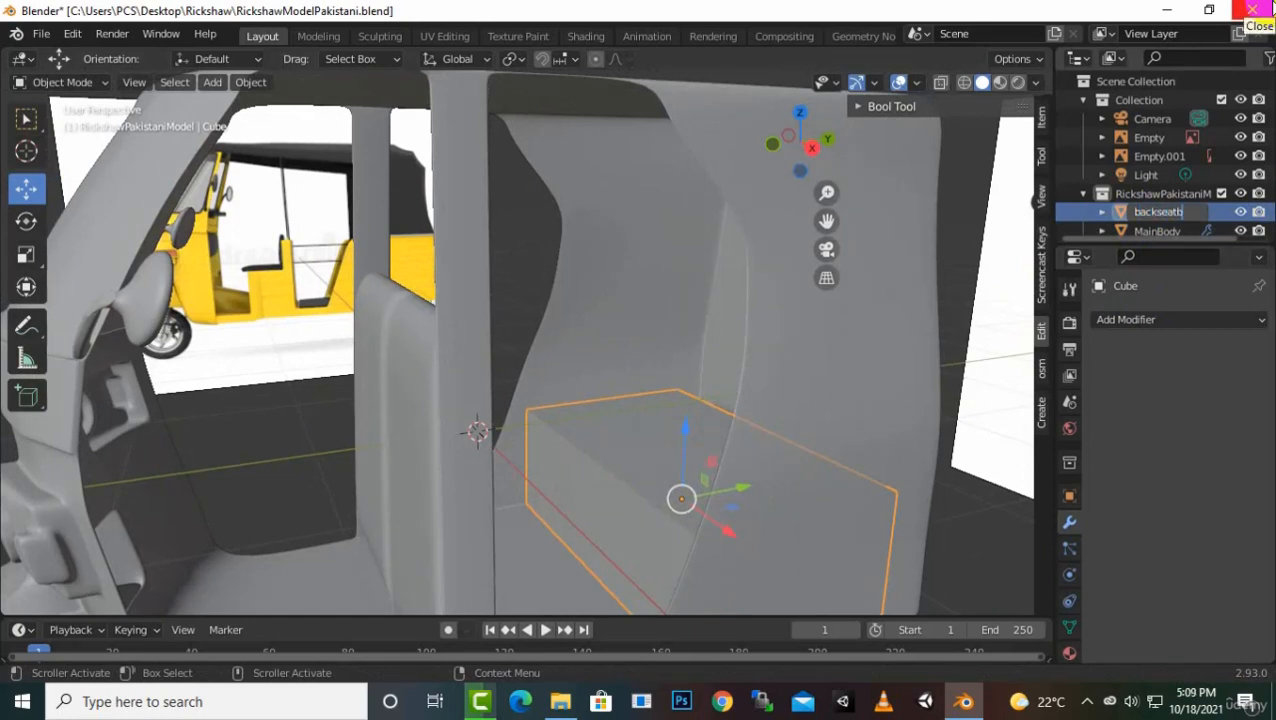
type("backseatbottom")
key("Return")
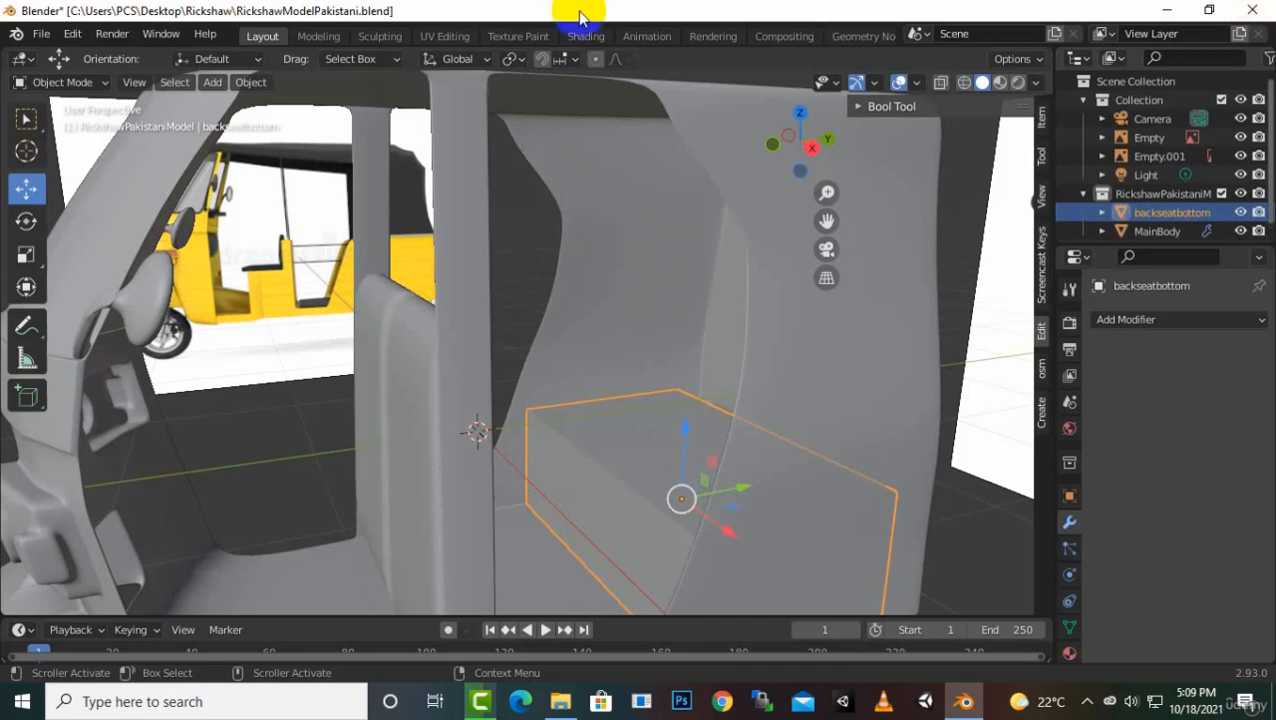
Change the seat box object's name to backseat
double_click(1175, 213)
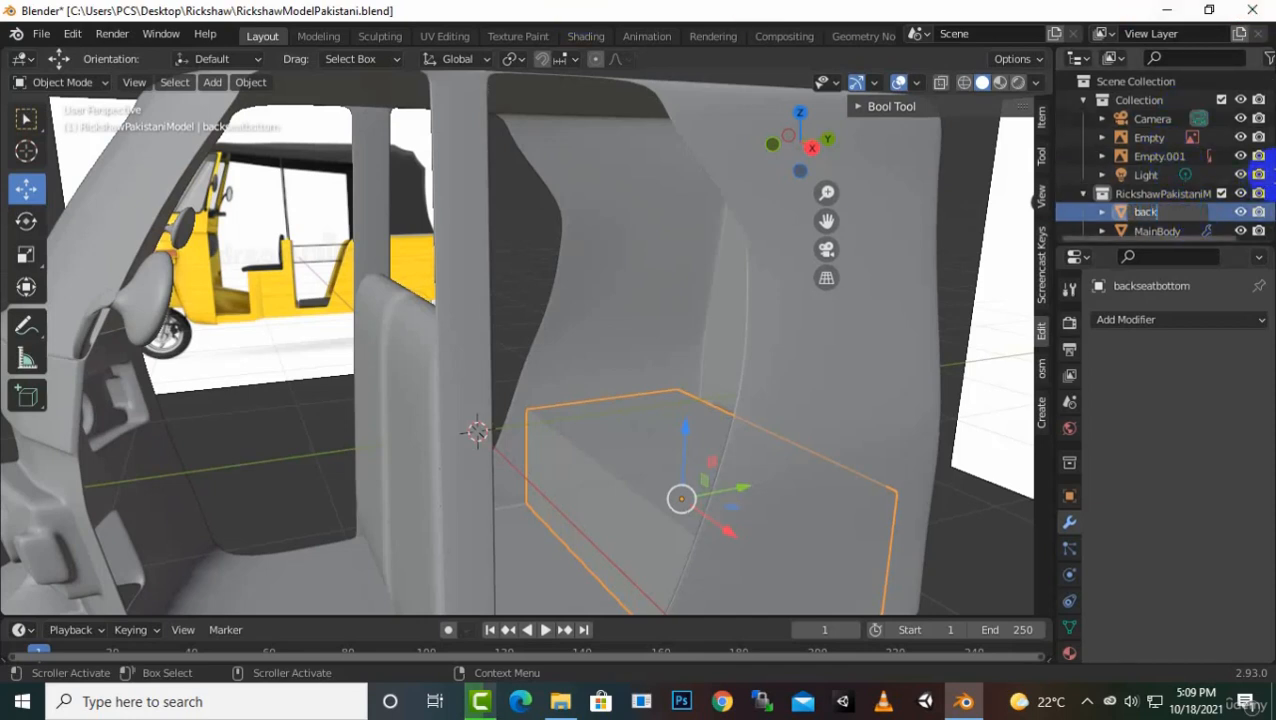
key("Return")
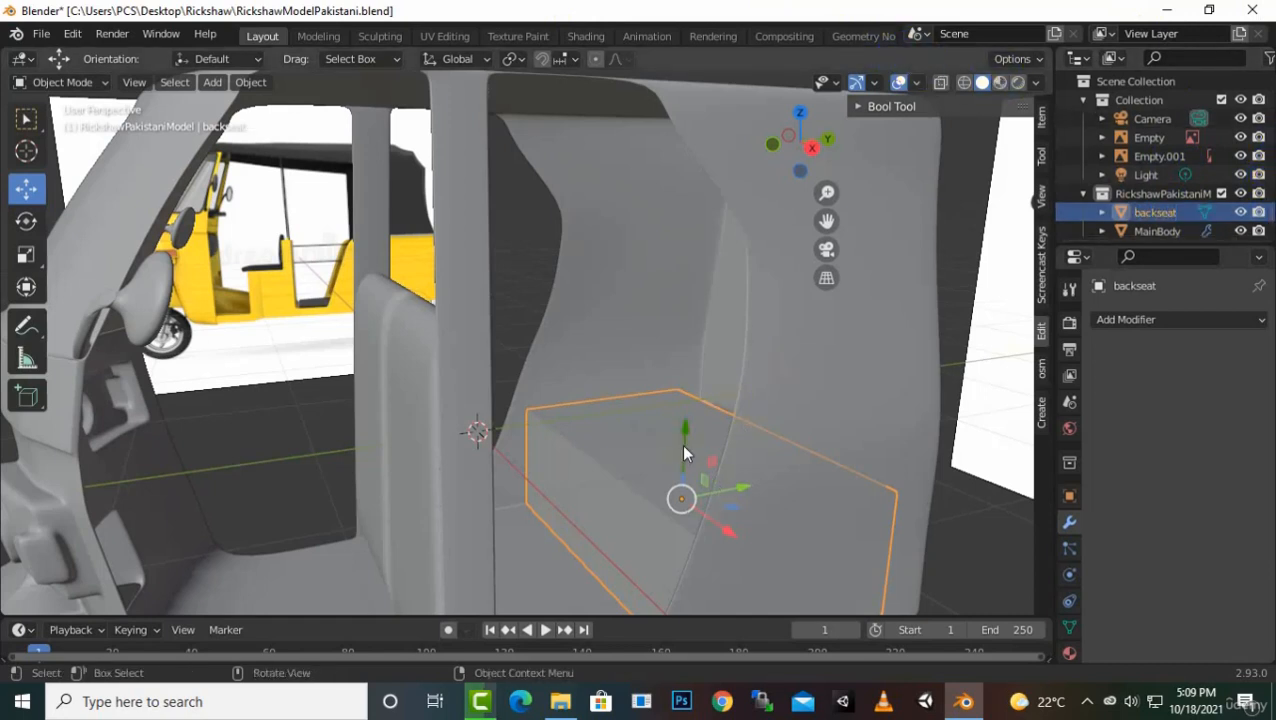
key("shift+d")
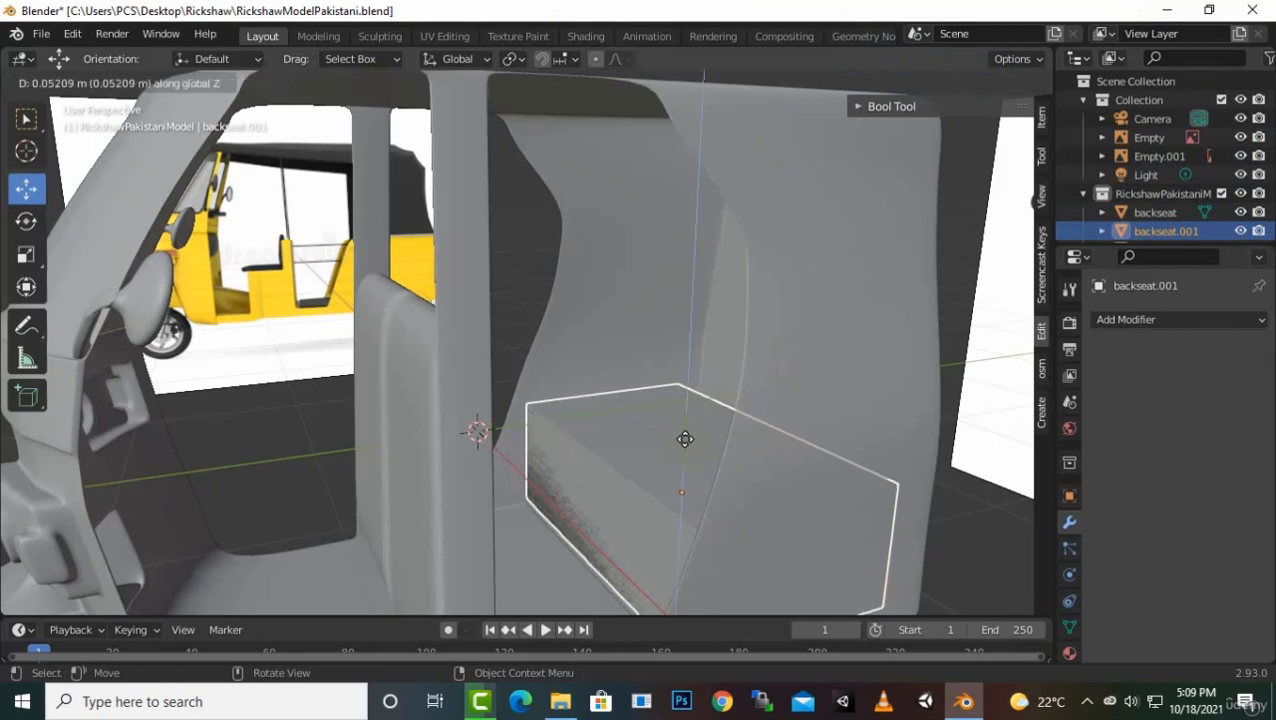
left_click(689, 431)
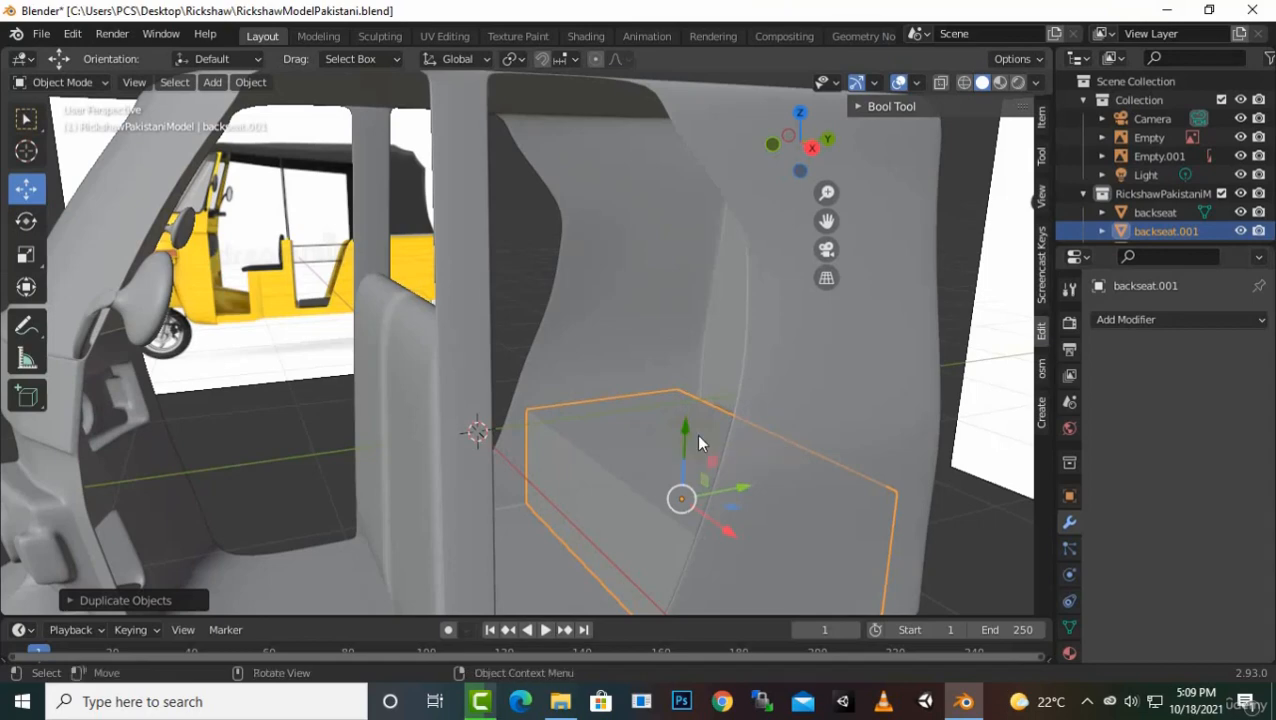
key("Delete")
In Edit Mode, add two evenly spaced loop cuts across the width of the backseat object
middle_click_drag(673, 435, 567, 384)
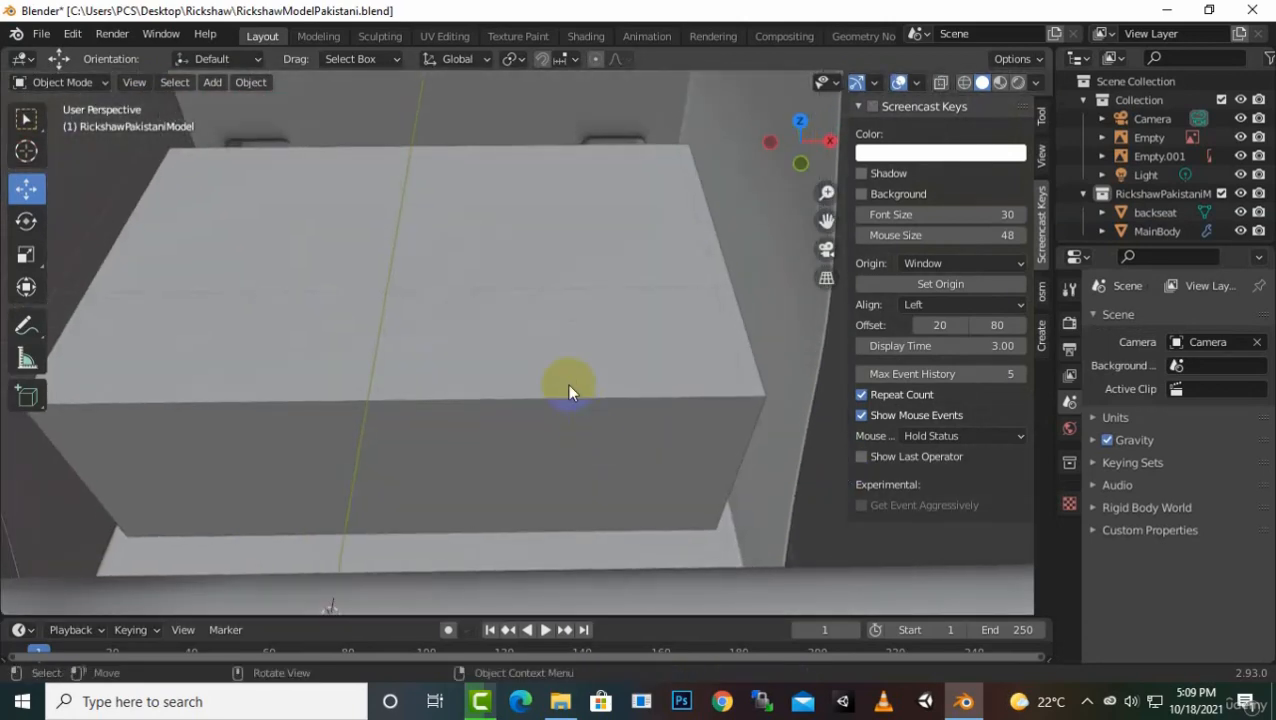
left_click(567, 383)
key("Tab")
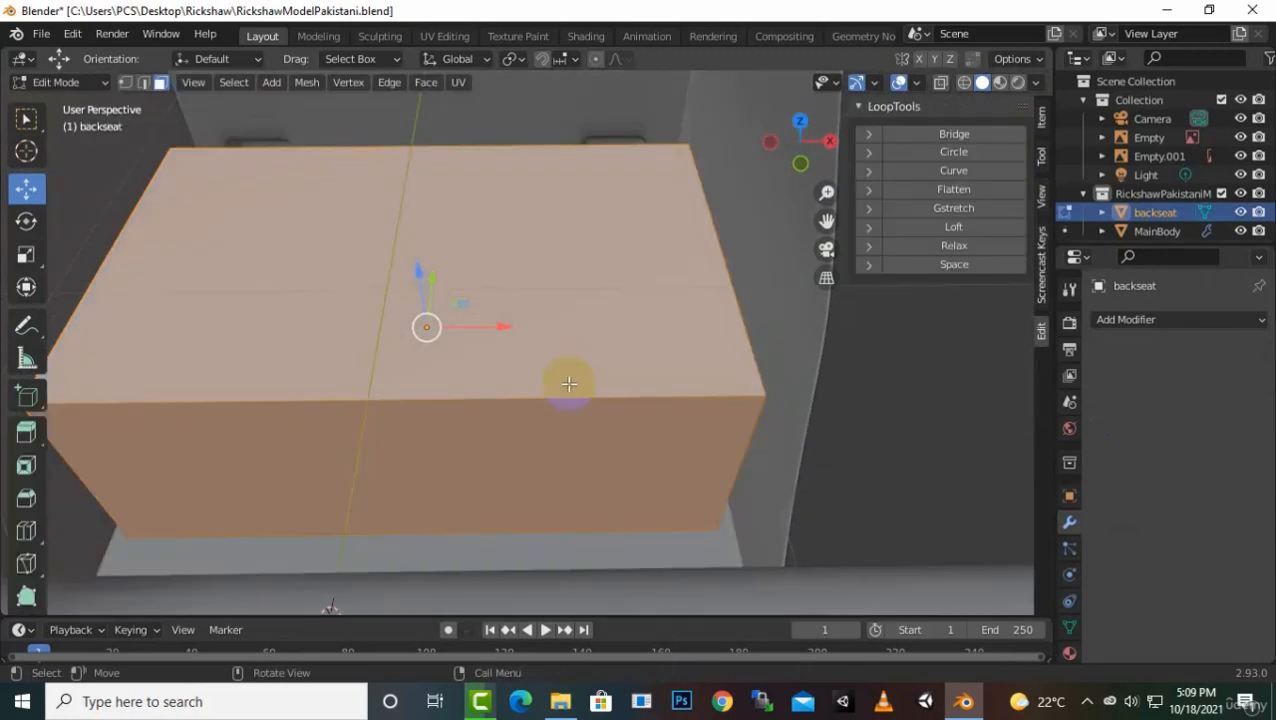
key("ctrl")
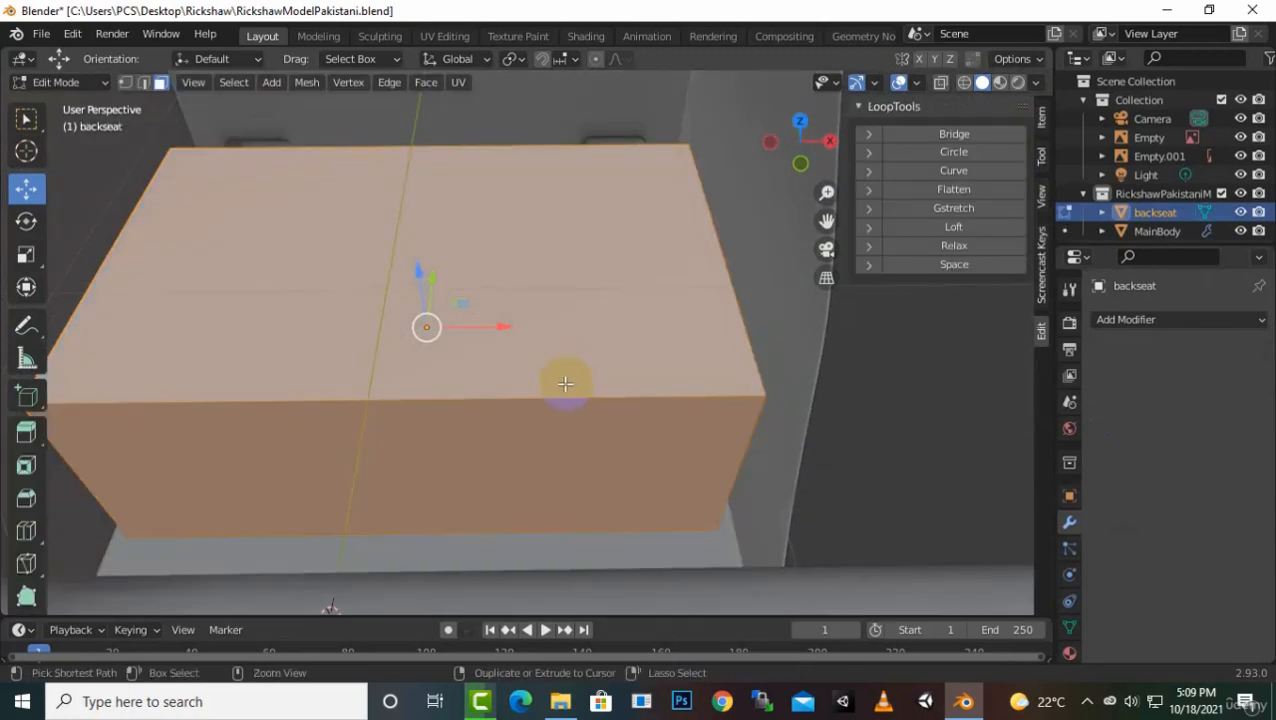
key("ctrl+r")
scroll(565, 383, "up", 1)
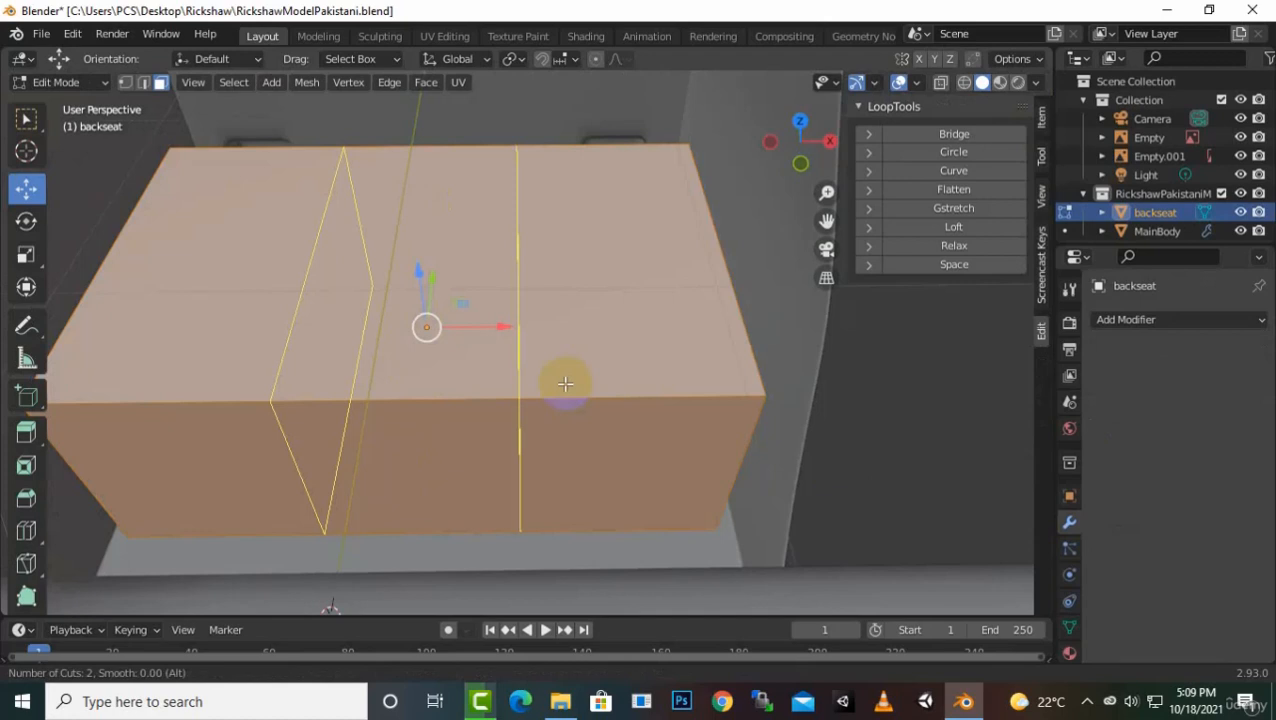
left_click(565, 383)
right_click(565, 383)
Scale the two edge loops apart along X until they lie close to the backseat's side ends
key("s")
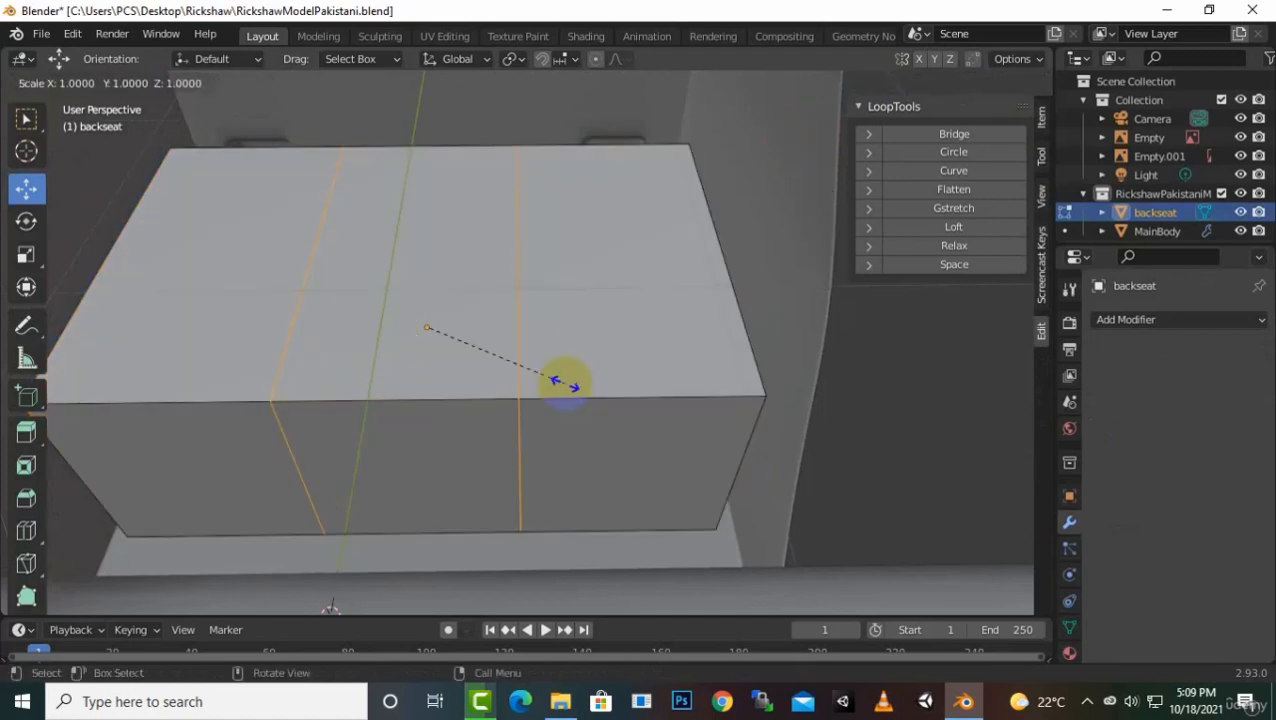
key("x")
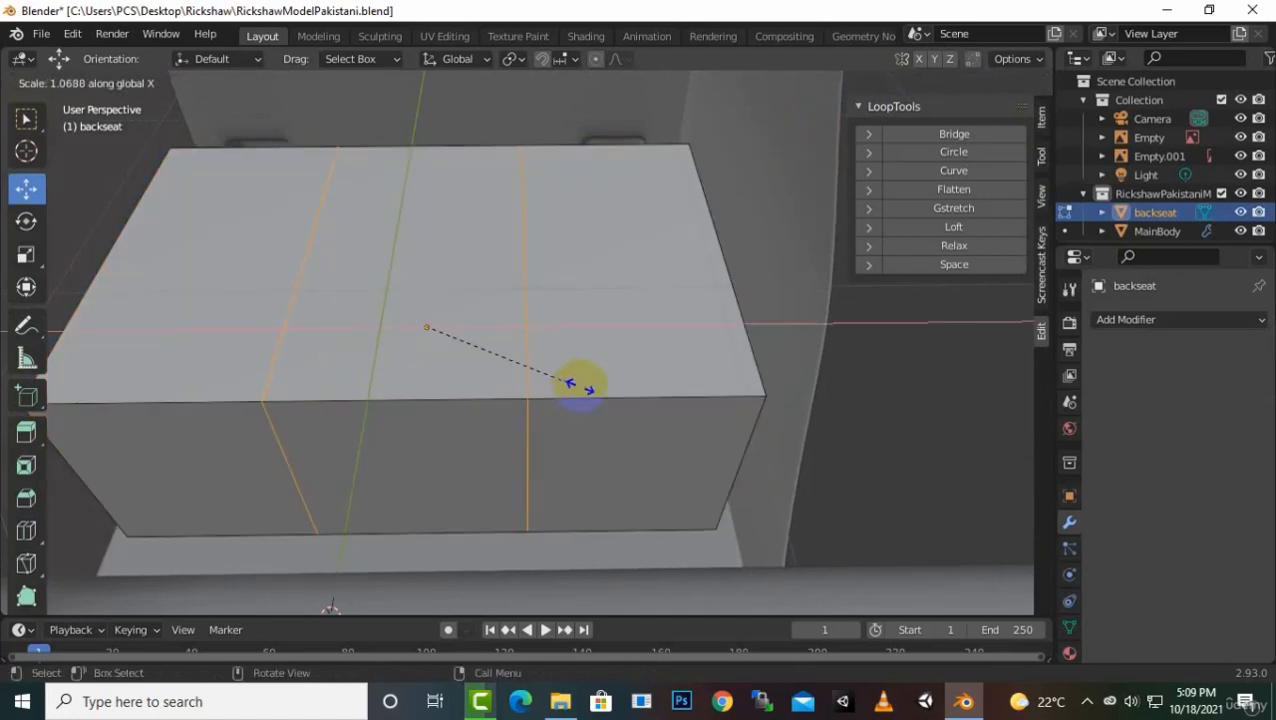
right_click(855, 439)
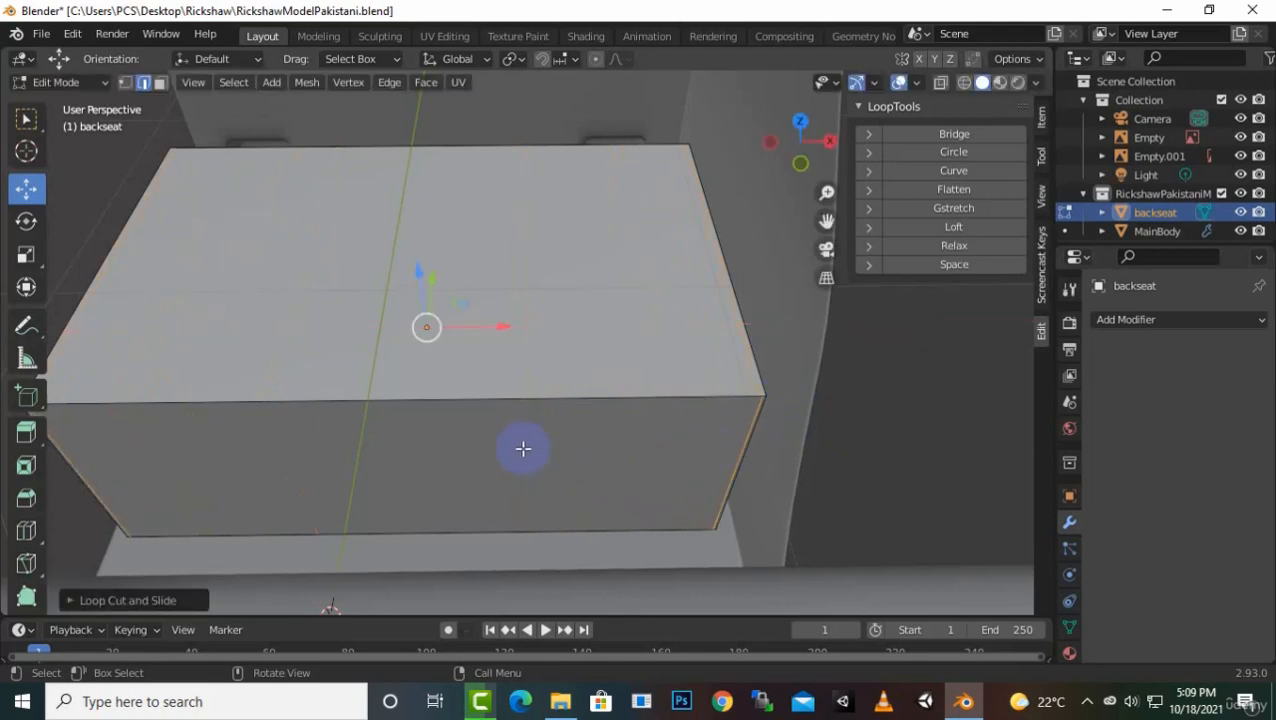
key("ctrl")
key("ctrl+r")
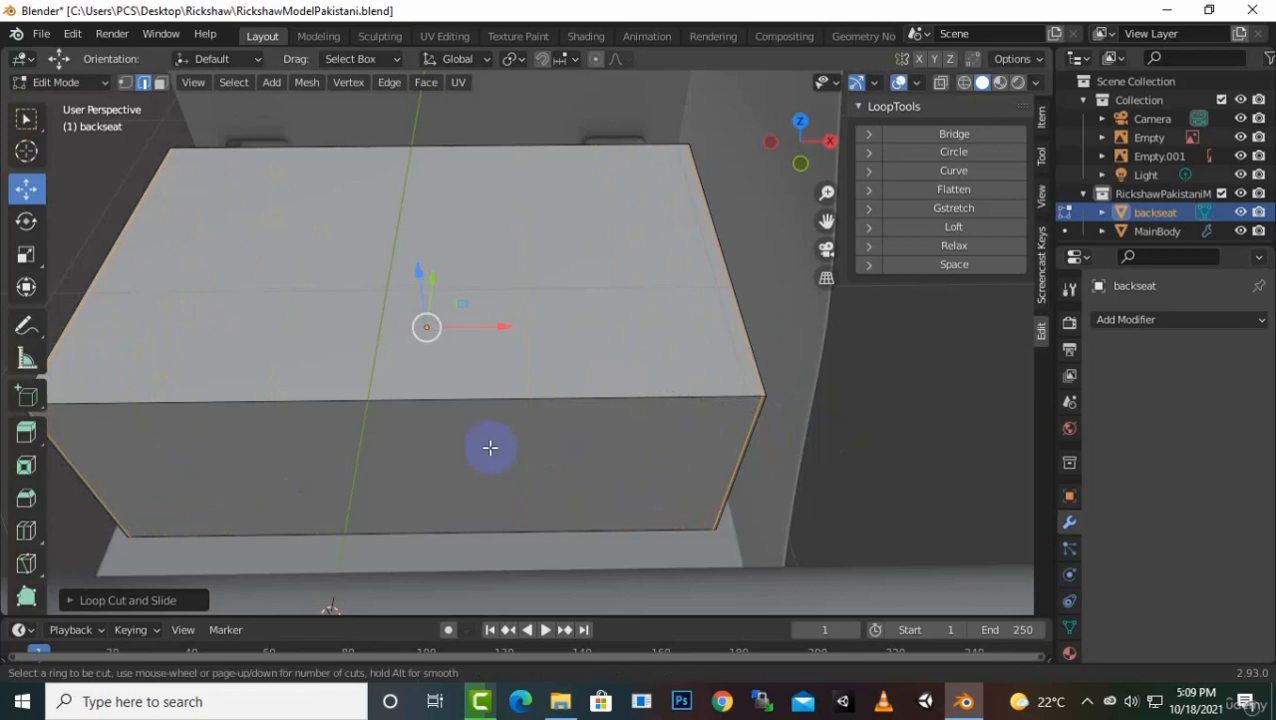
left_click(723, 468)
right_click(723, 468)
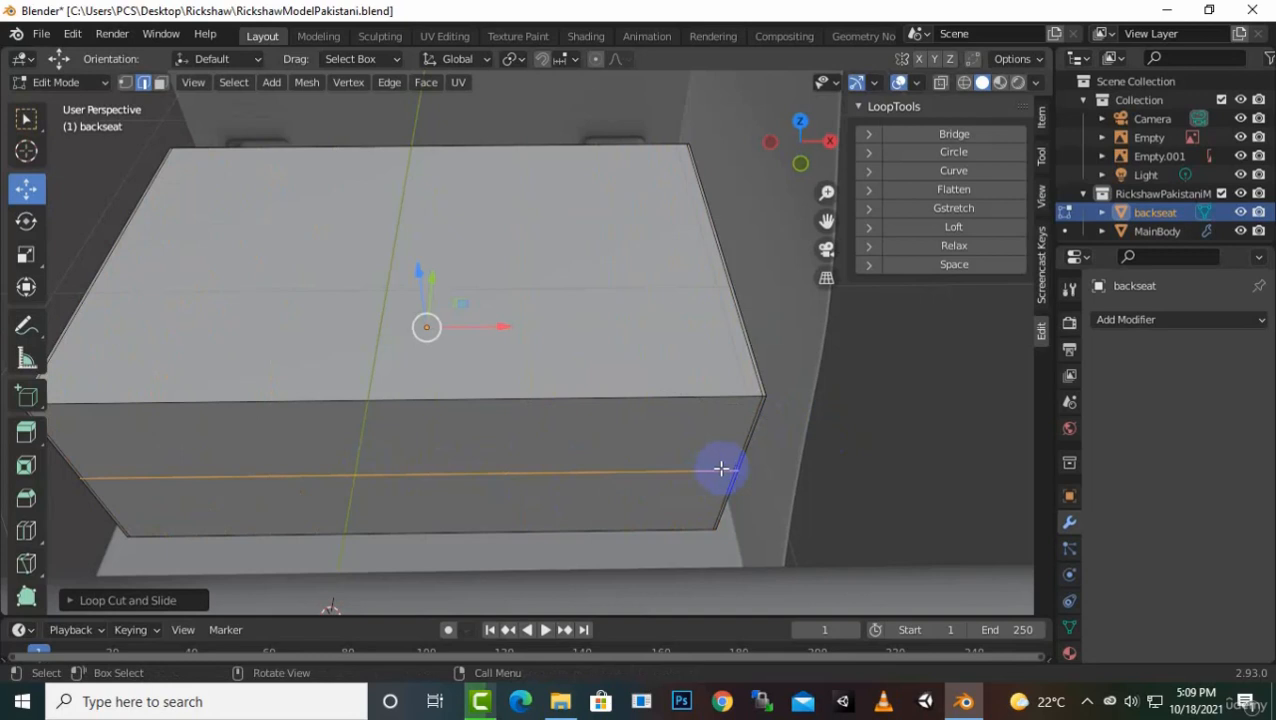
key("ctrl+z")
key("ctrl")
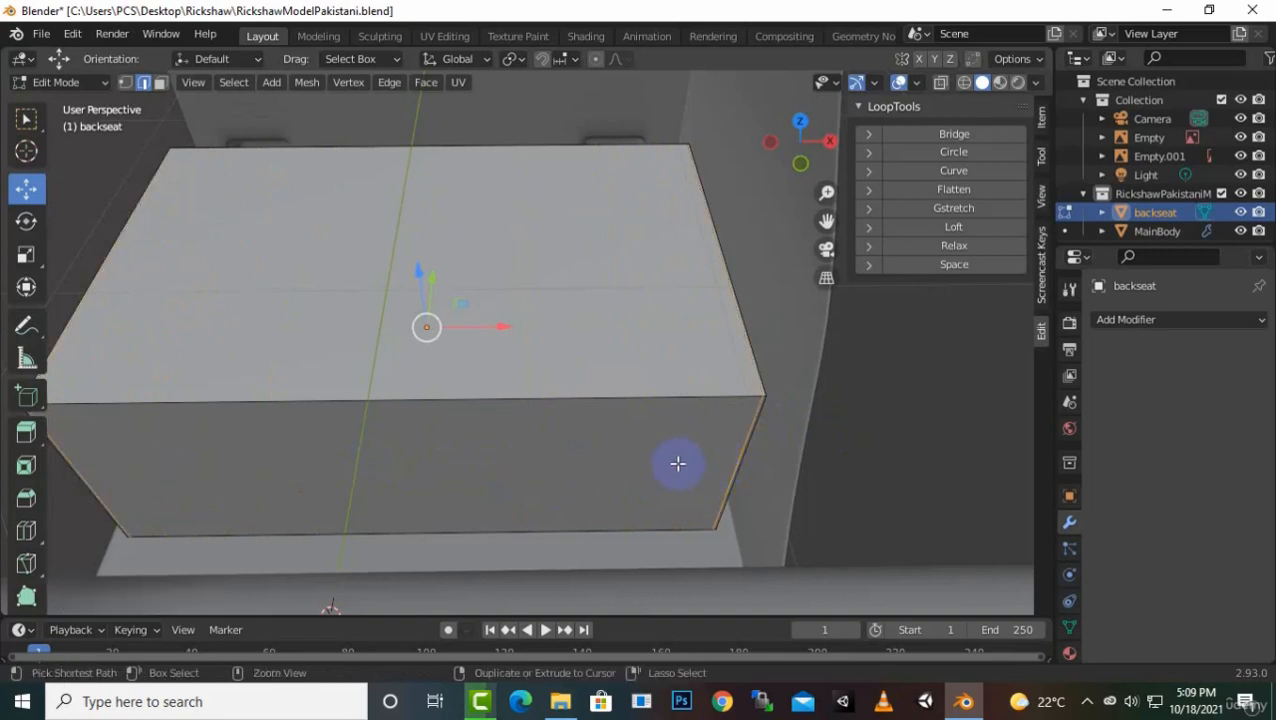
key("ctrl+r")
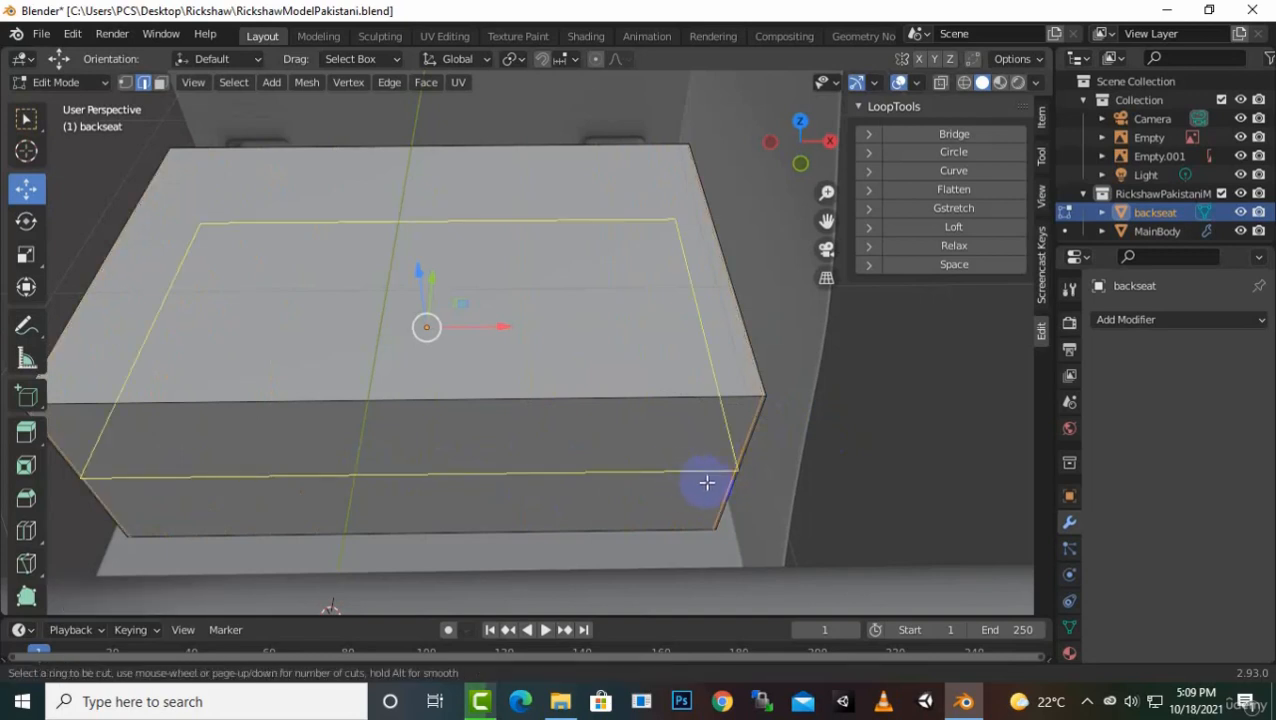
scroll(706, 483, "up", 1)
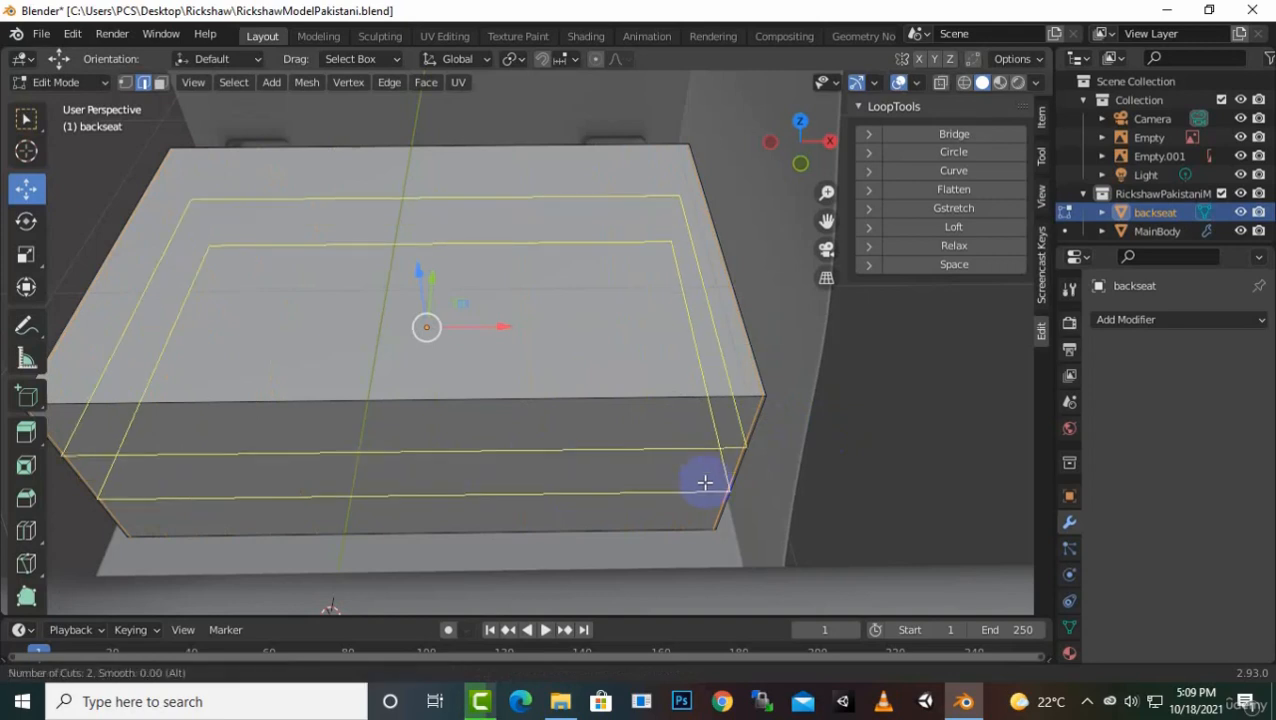
left_click(705, 483)
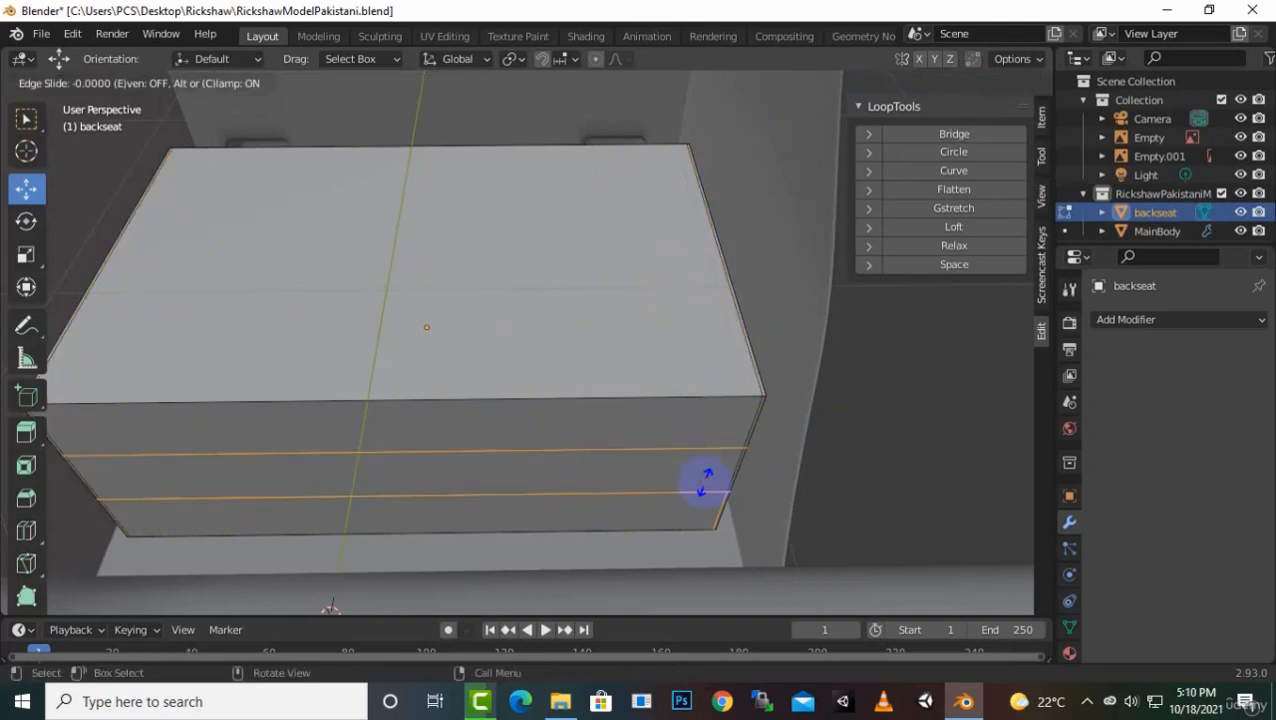
right_click(706, 483)
key("s")
key("y")
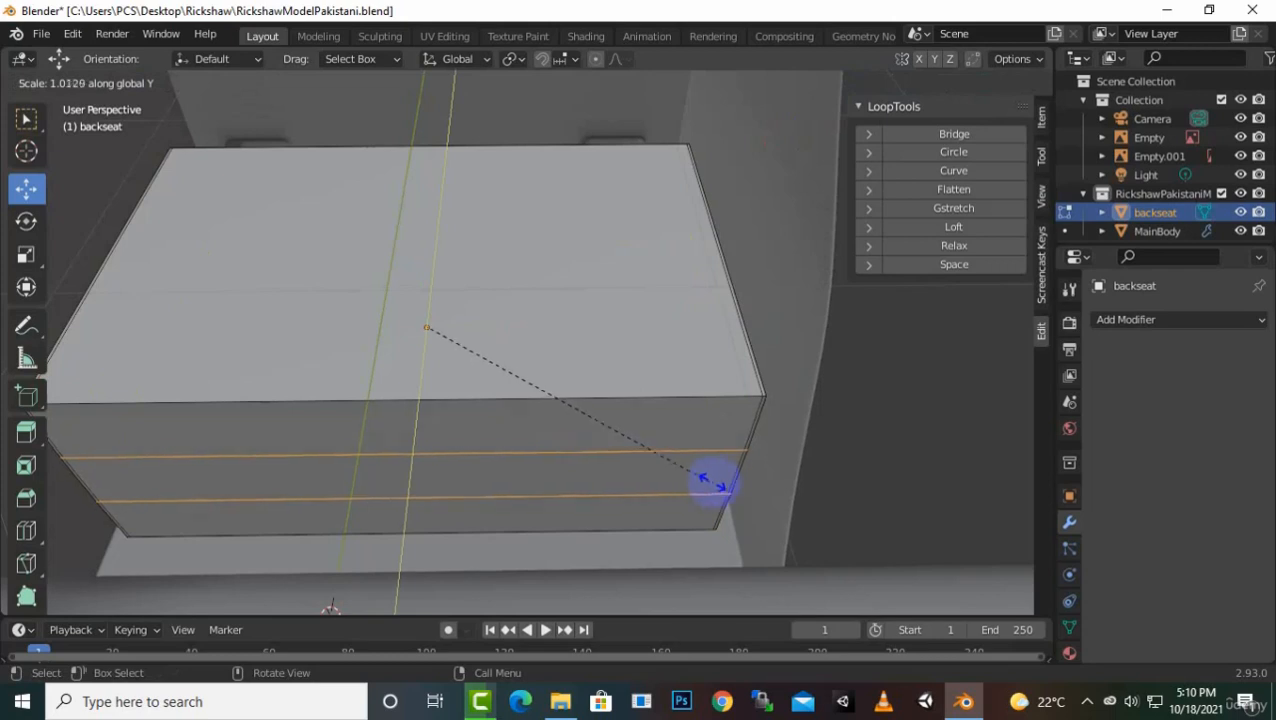
right_click(645, 475)
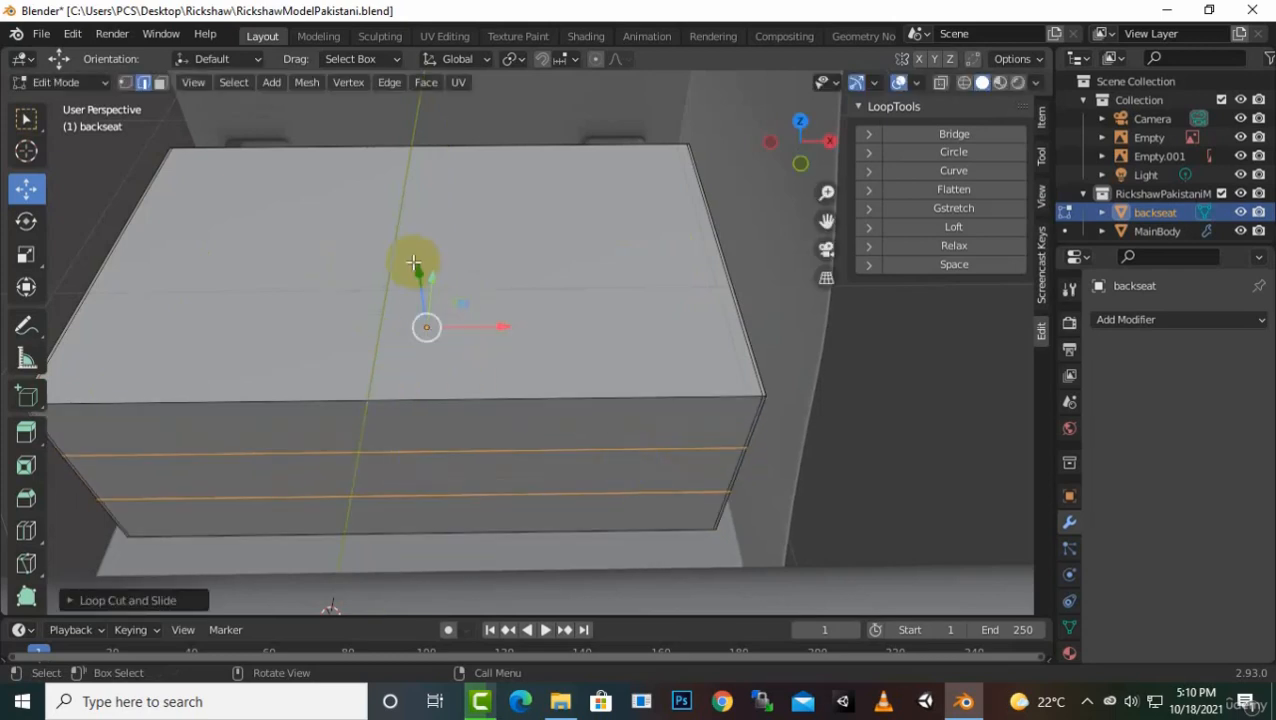
key("ctrl+z")
key("ctrl")
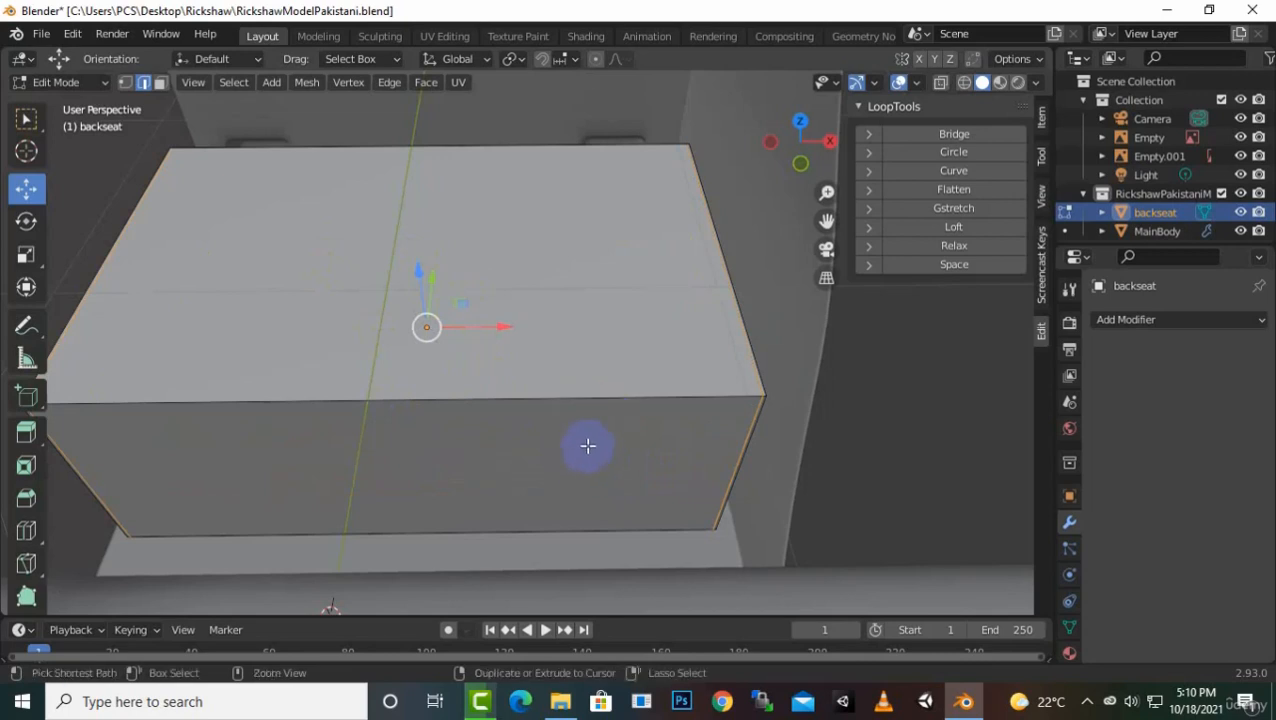
Add two horizontal loop cuts around the backseat box and scale them apart along Z until they lie close to its top and bottom edges
key("ctrl+r")
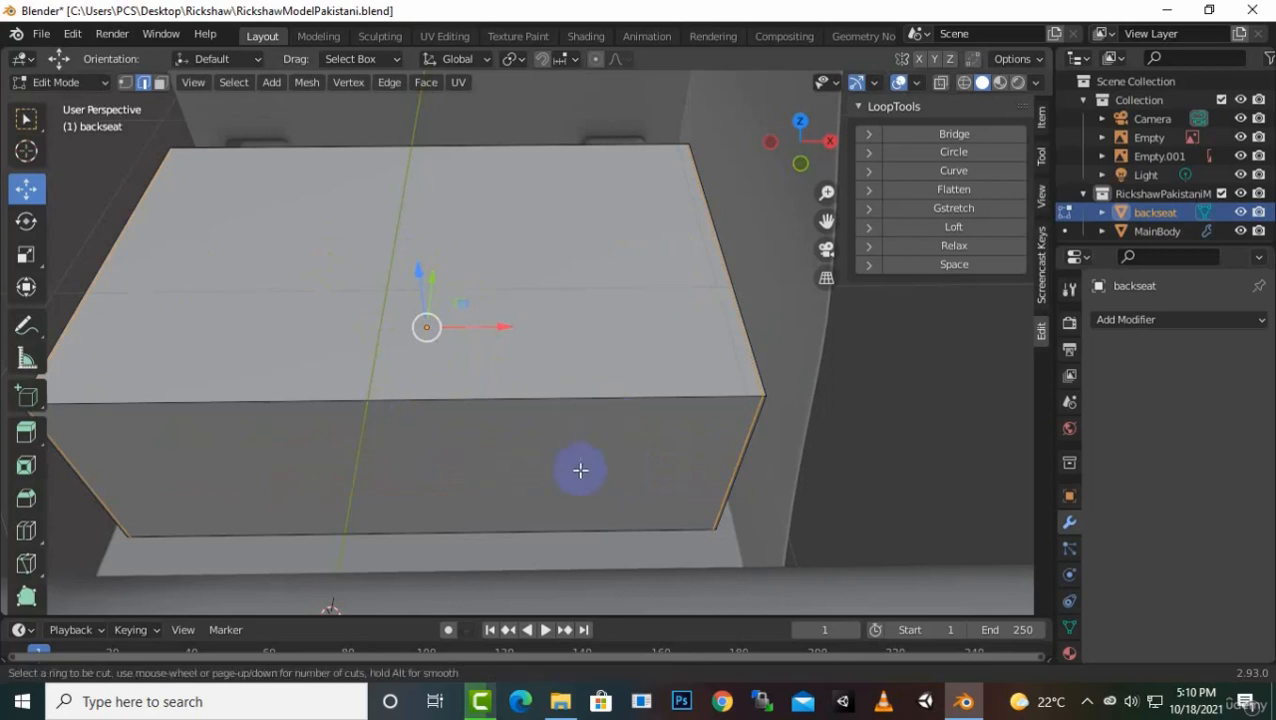
scroll(696, 477, "up", 1)
left_click(696, 477)
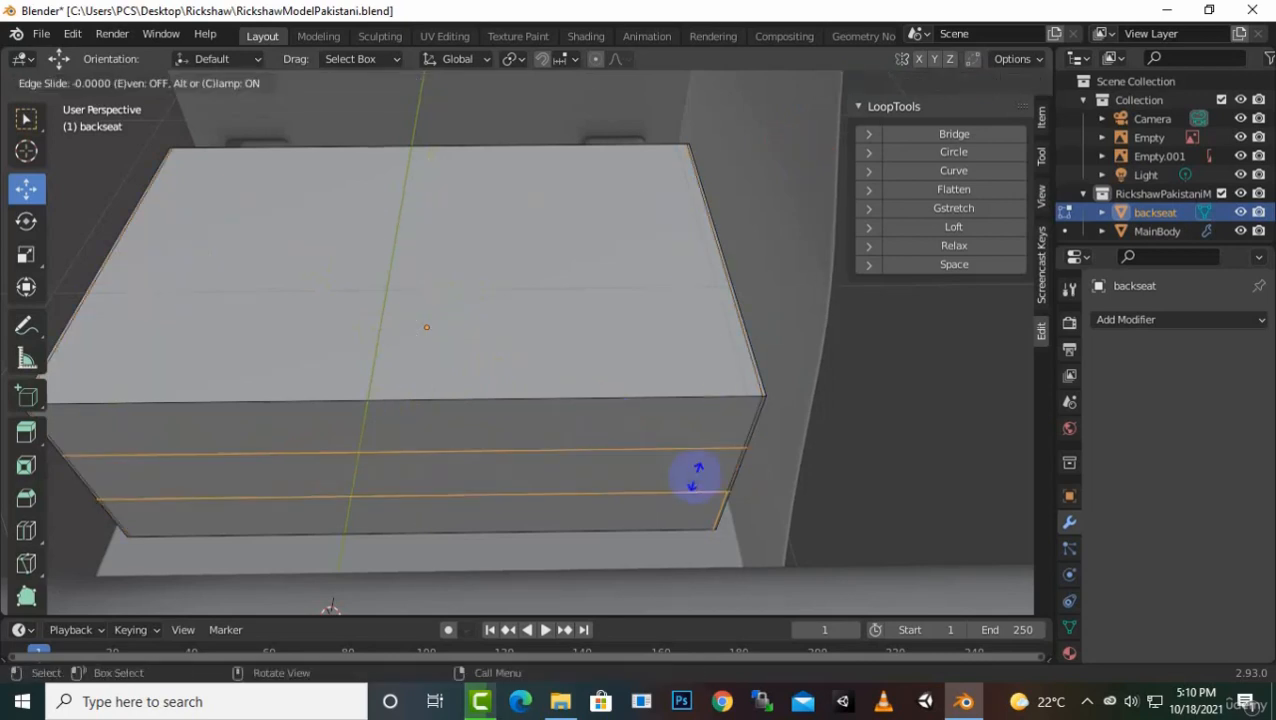
key("s")
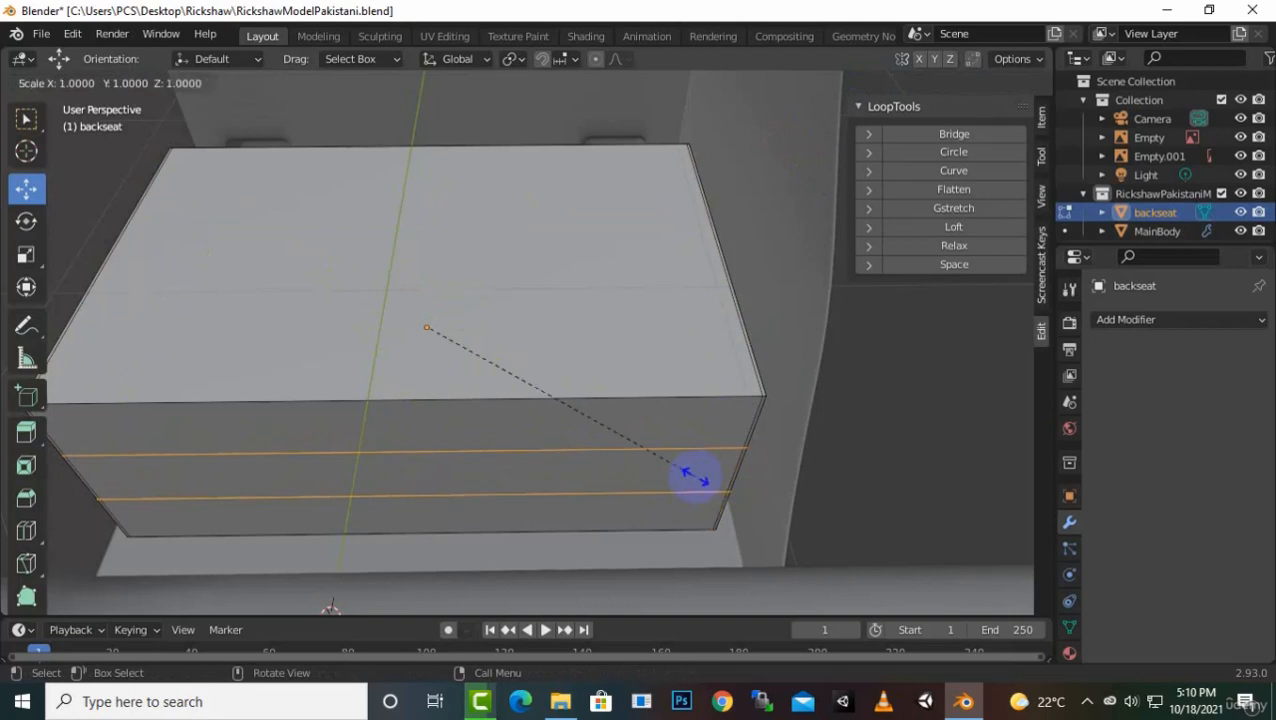
key("z")
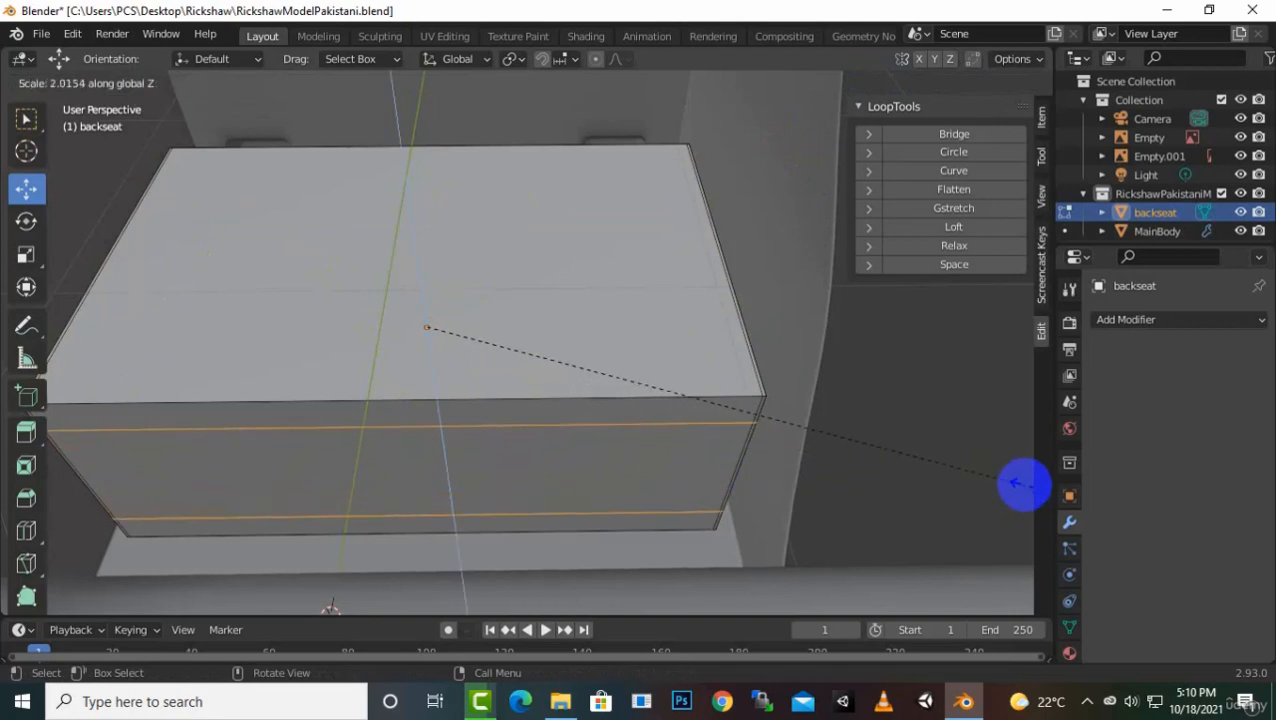
left_click(254, 560)
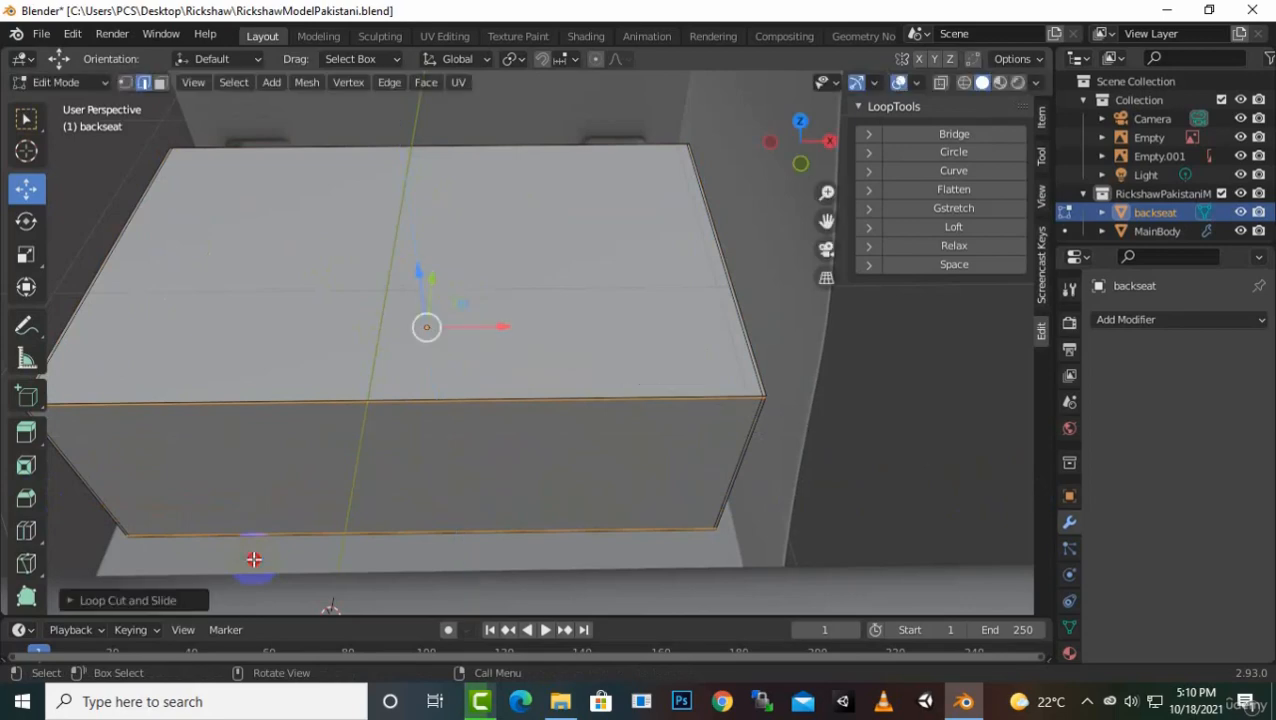
In Object Mode, duplicate the backseat box and raise the copy about 0.38 m along Z
scroll(390, 467, "down", 3)
middle_click_drag(436, 461, 285, 450)
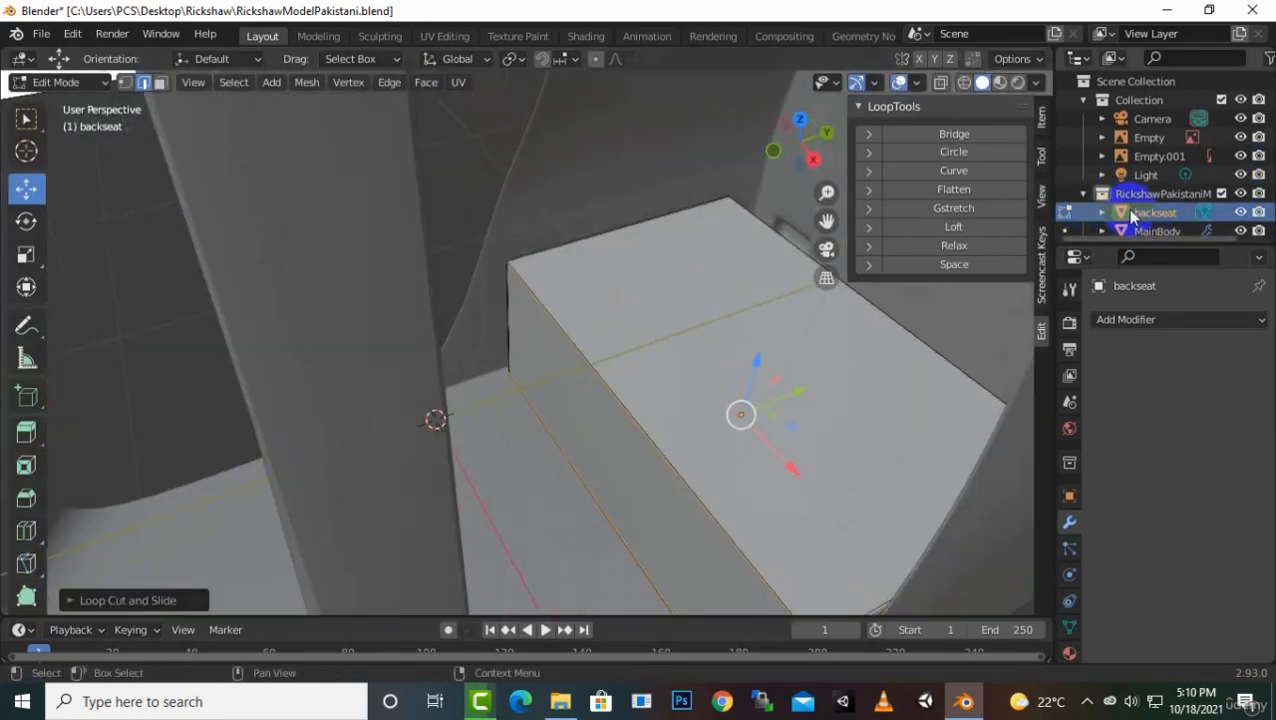
mouse_move(703, 313)
middle_mouse_down()
mouse_move(678, 342)
mouse_move(712, 356)
mouse_move(694, 324)
middle_mouse_up()
key("Tab")
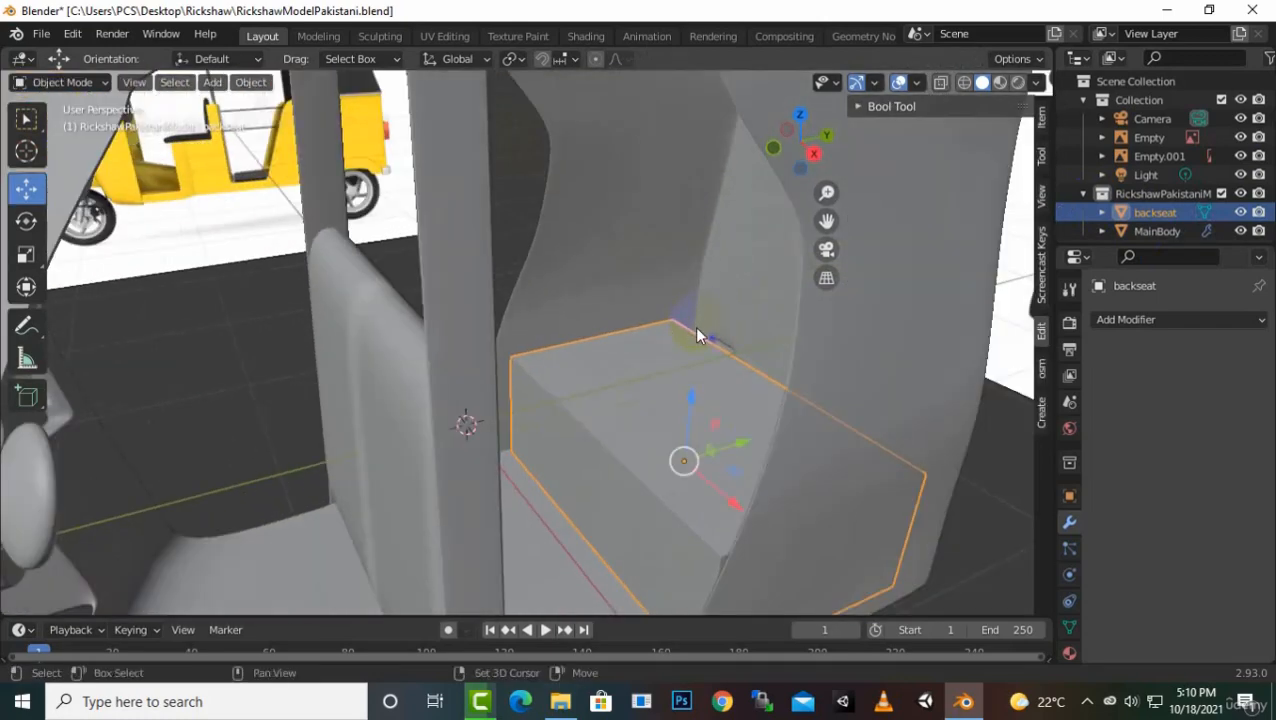
key("shift+s")
key("Escape")
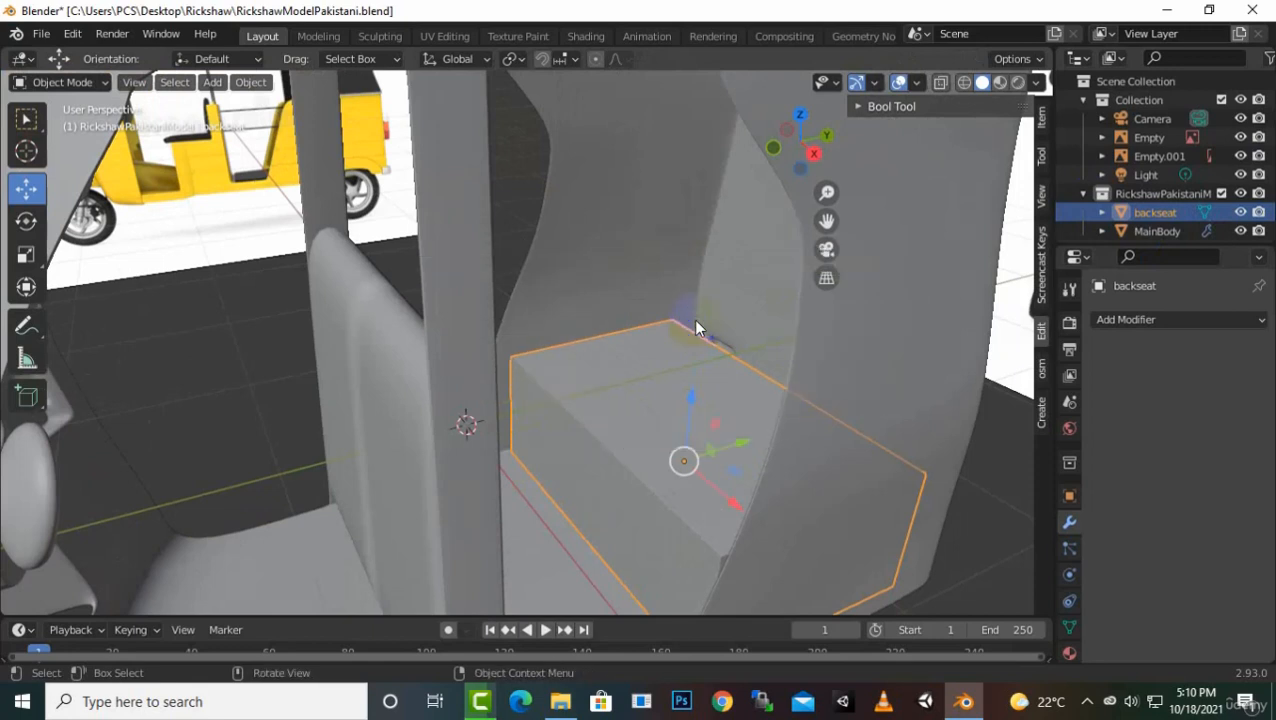
key("shift+d")
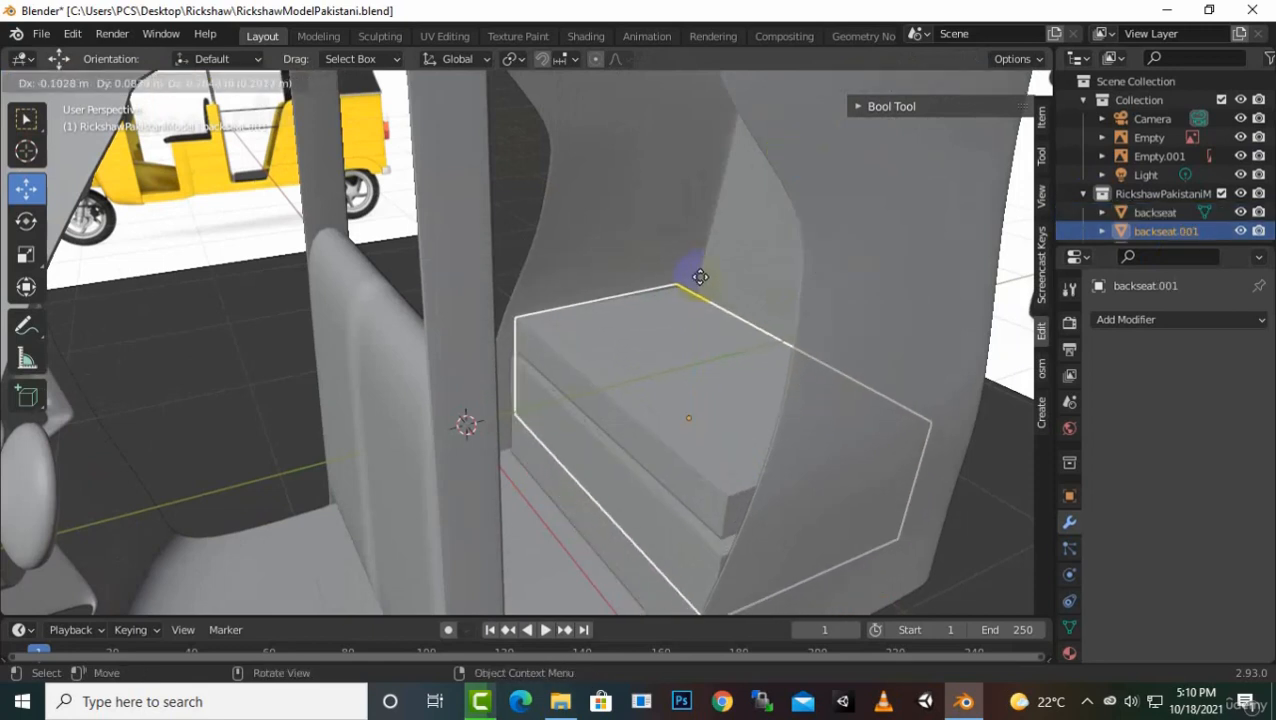
key("z")
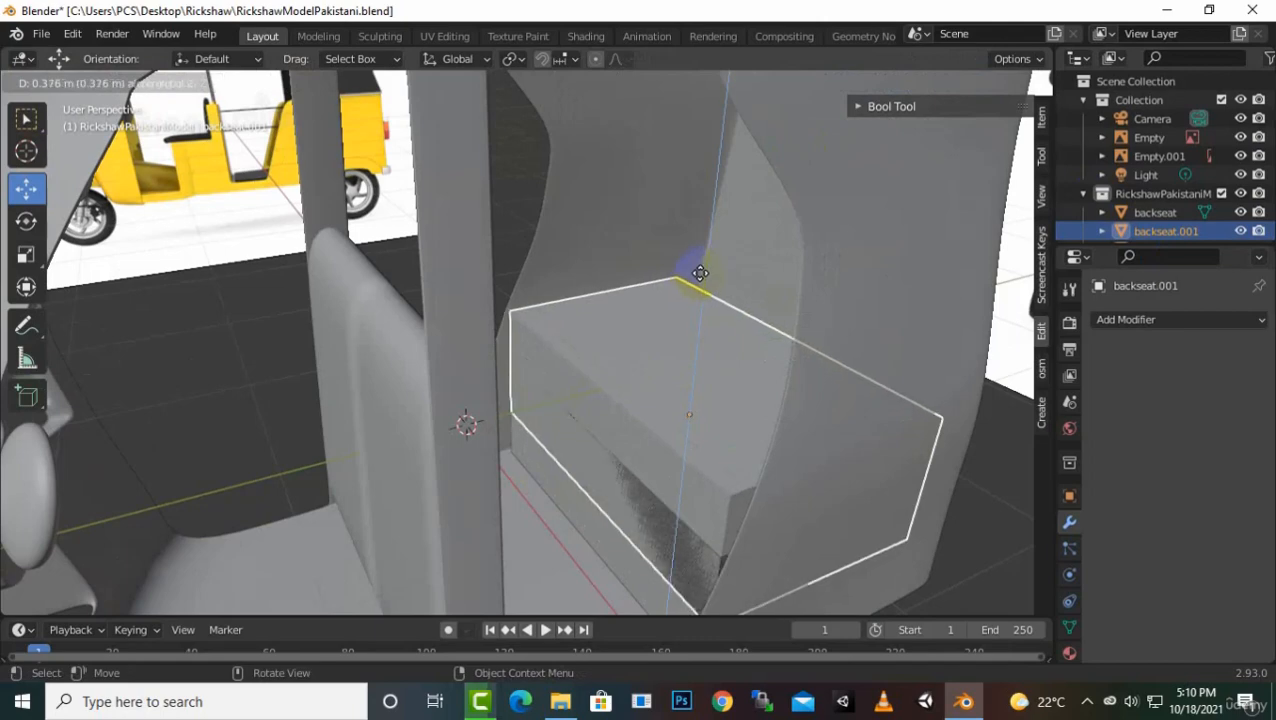
left_click(700, 272)
Scale the duplicated seat box down along Z into a thin cushion slab
middle_click_drag(707, 280, 794, 322)
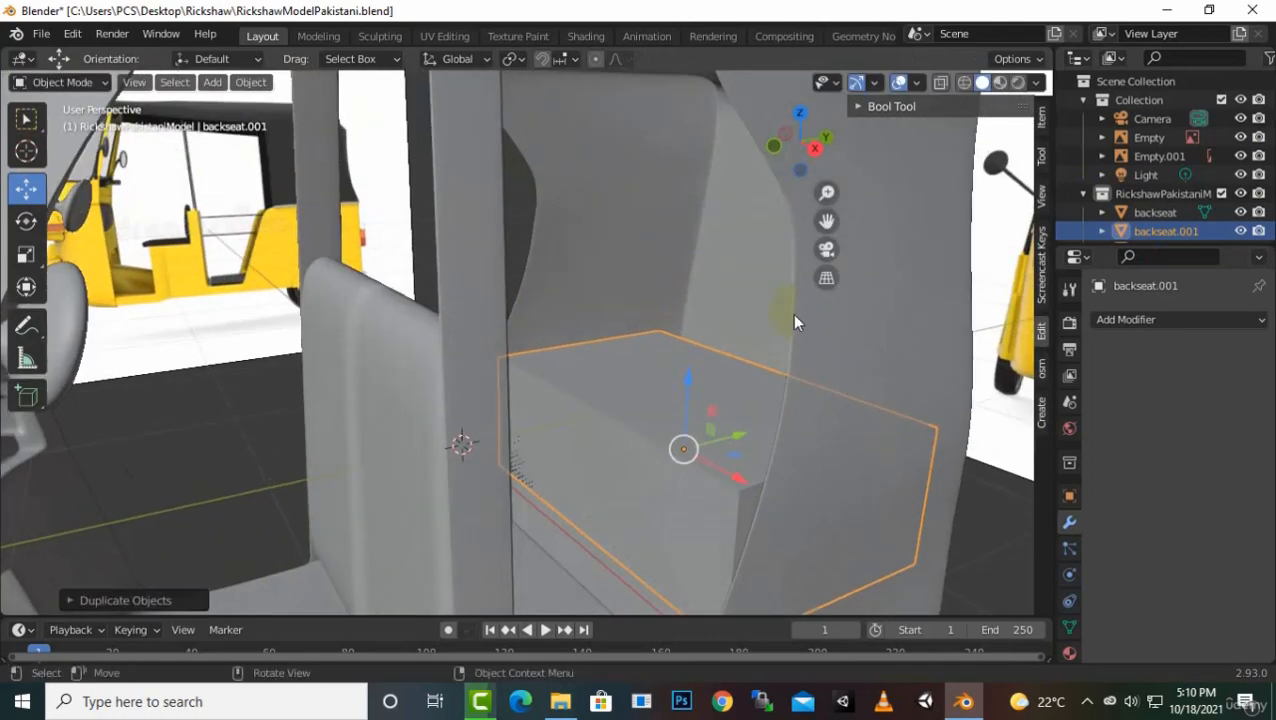
middle_click_drag(778, 367, 797, 368)
key("s")
key("z")
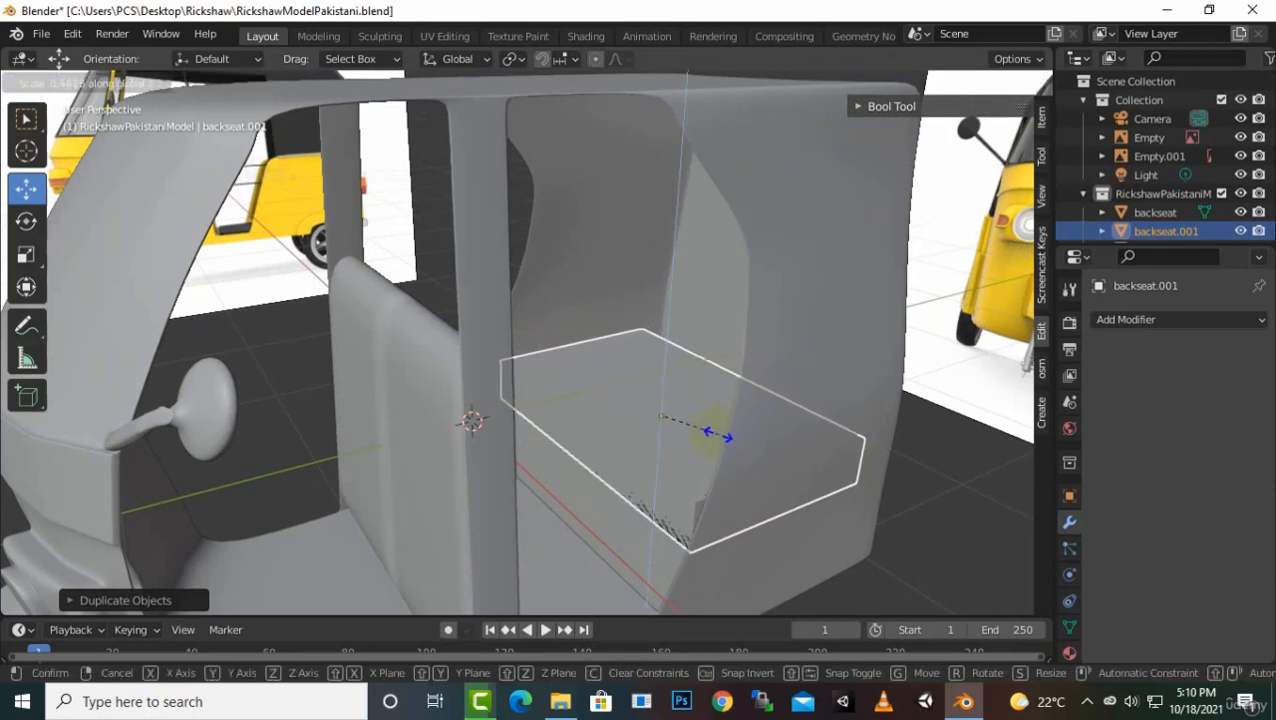
left_click(671, 427)
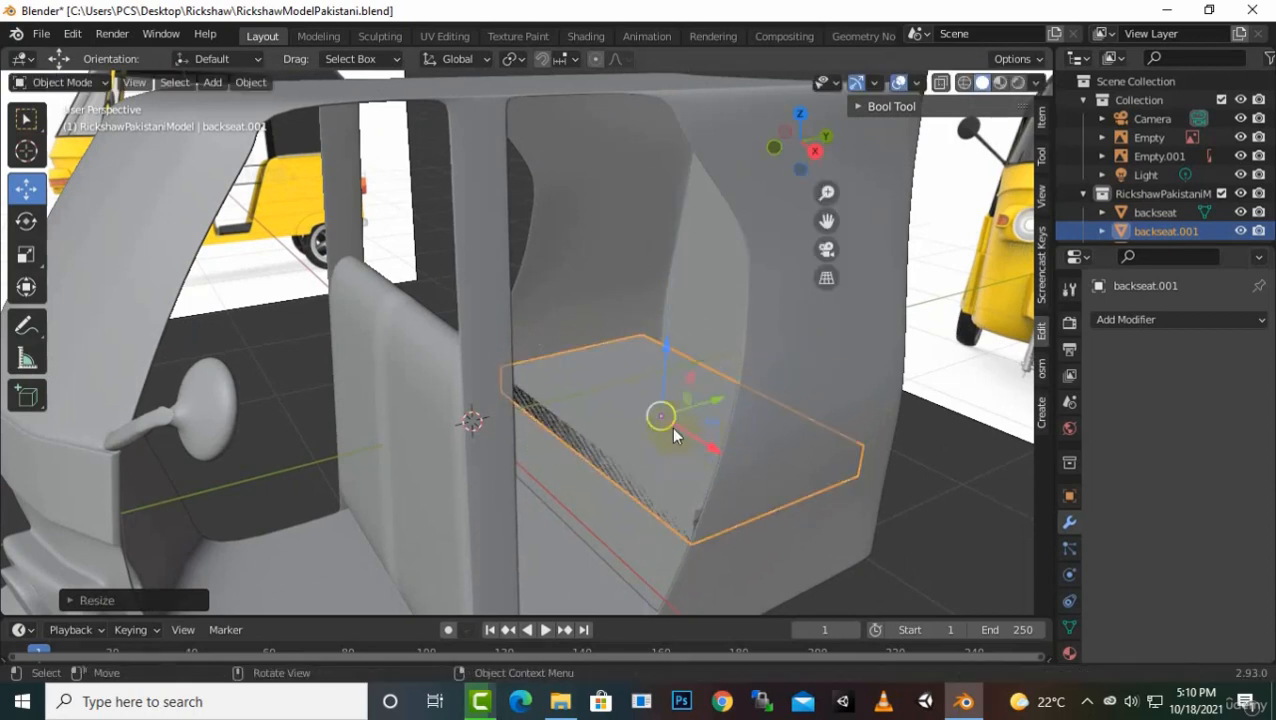
Move the cushion slab up along Z until it rests on top of the seat base
key("g")
key("z")
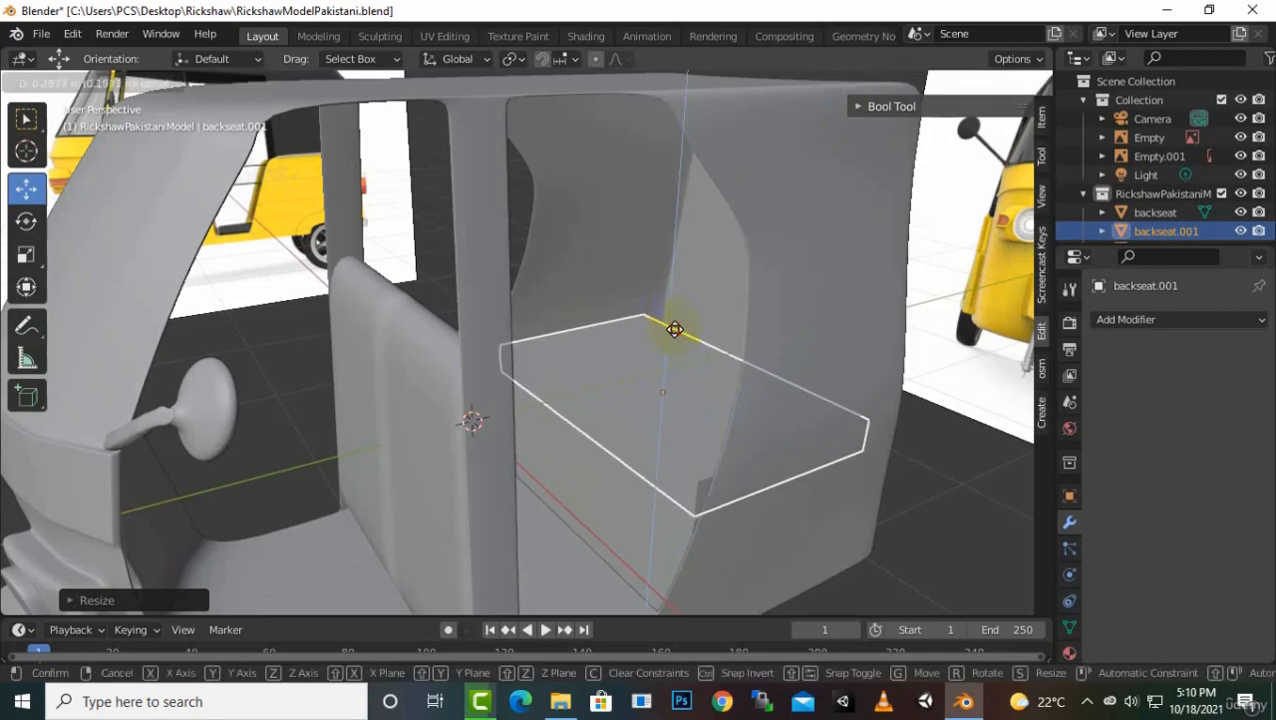
left_click(675, 330)
left_click_drag(713, 381, 699, 387)
middle_click_drag(834, 466, 599, 382)
Join the cushion backseat.001 and the backseat base into one object, with backseat as the active object
scroll(760, 428, "down", 5)
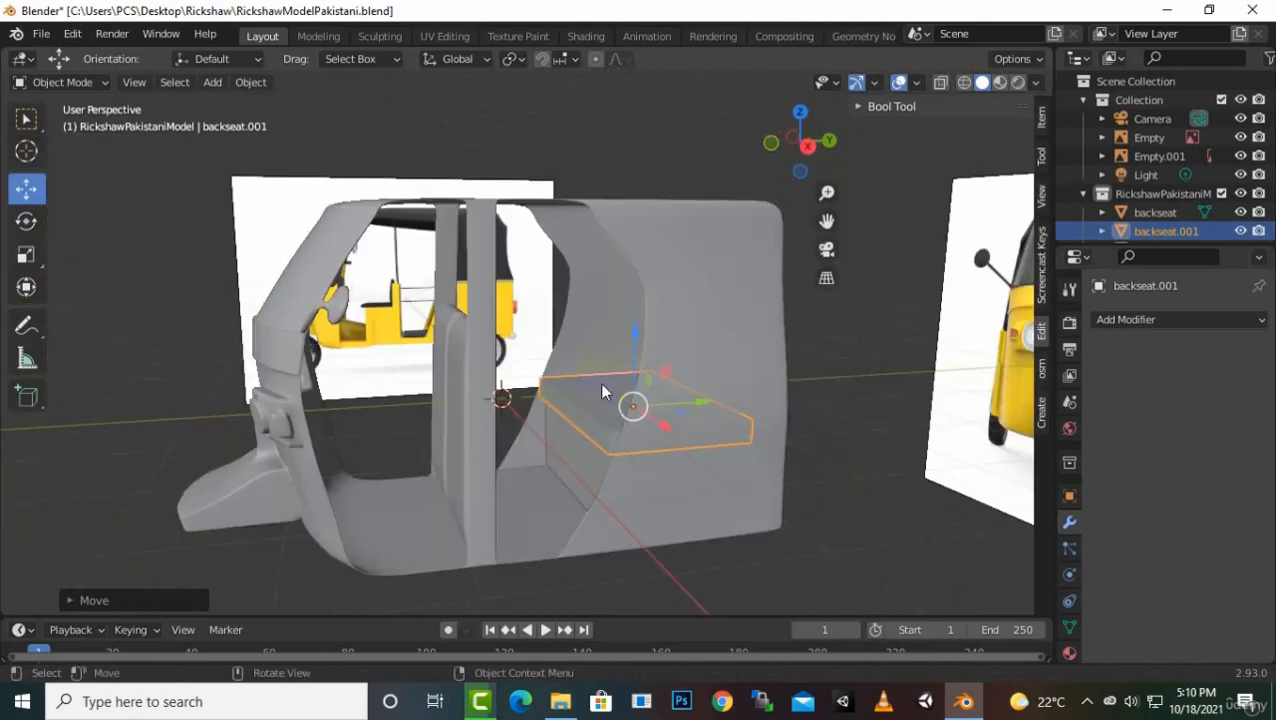
scroll(621, 419, "down", 3)
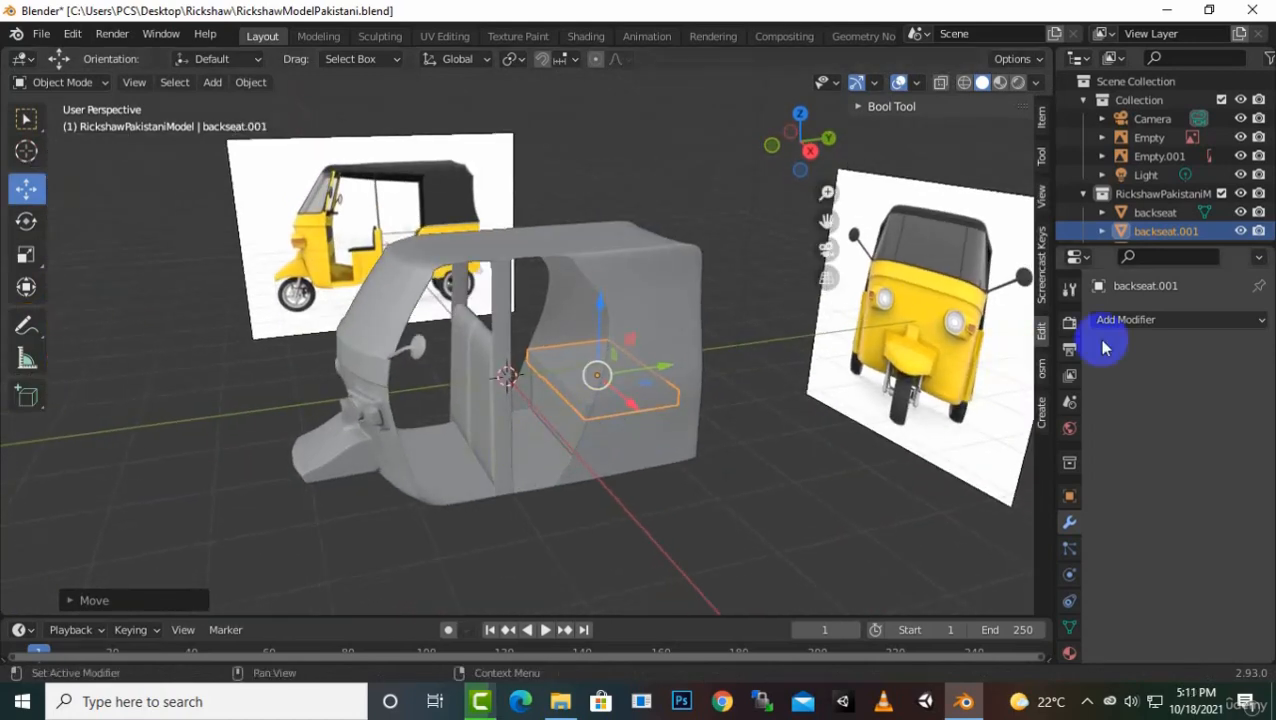
left_click(1178, 213, "ctrl")
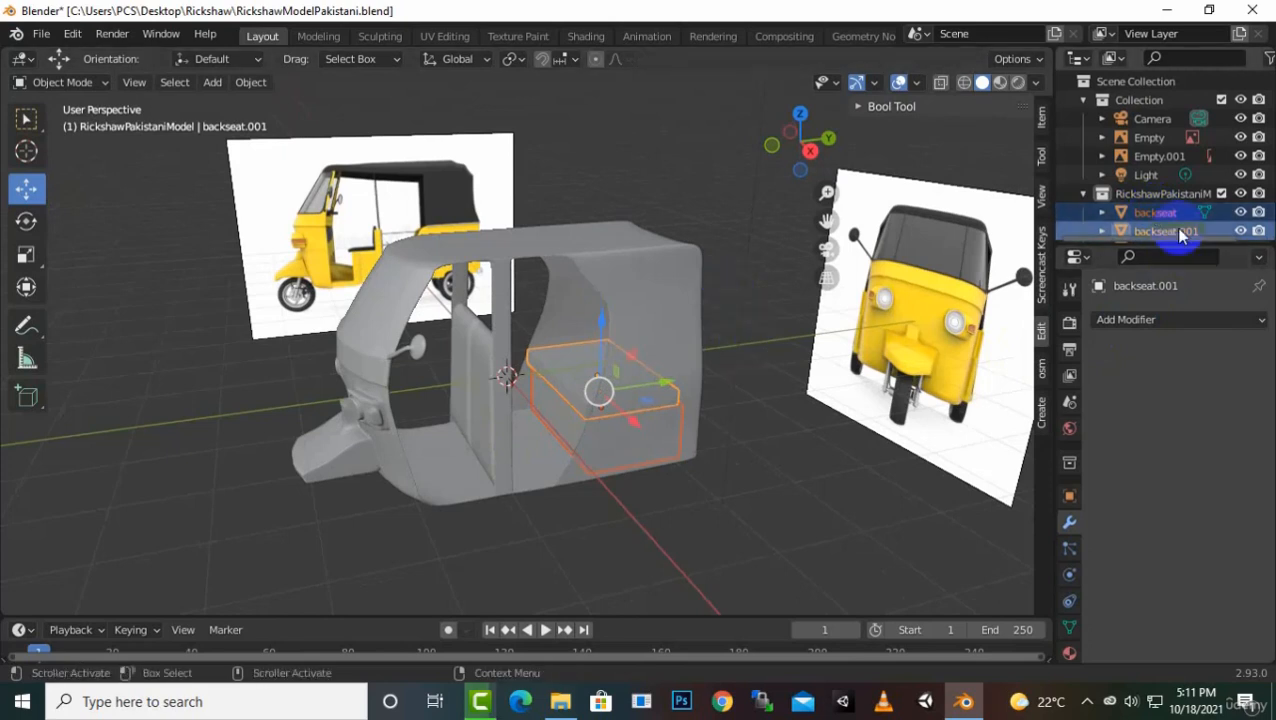
right_click(1160, 218)
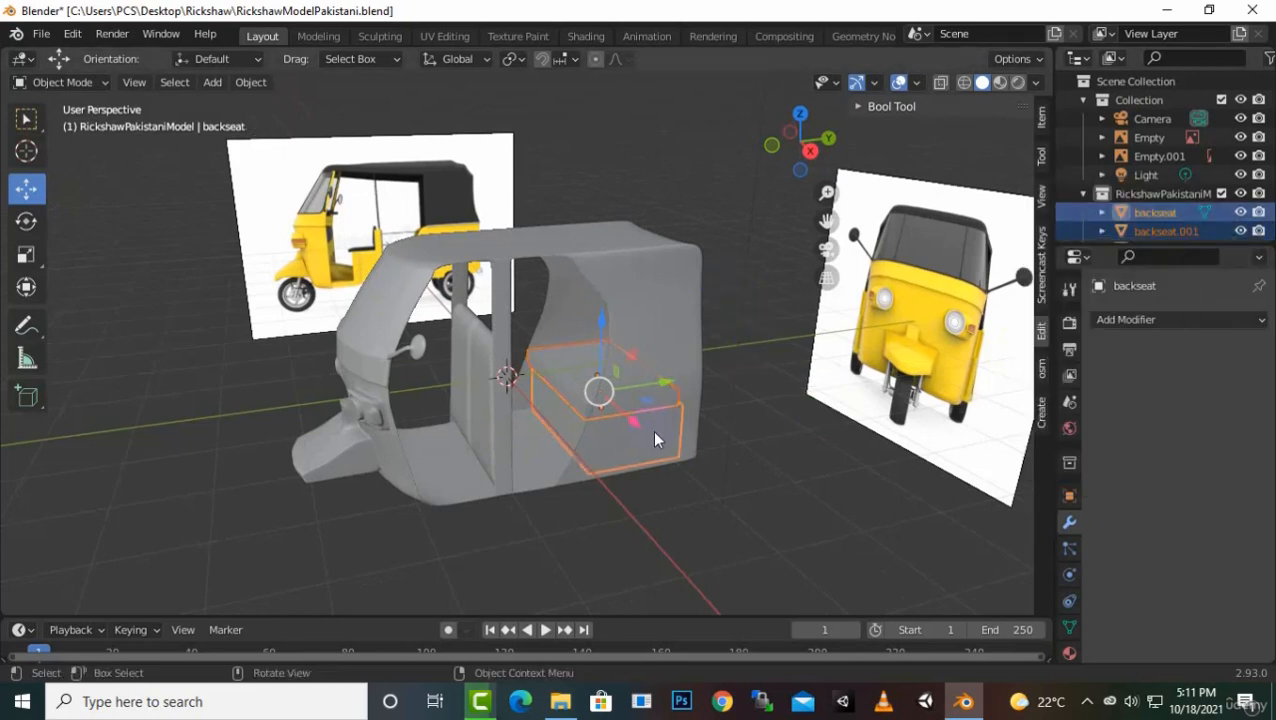
right_click(586, 400)
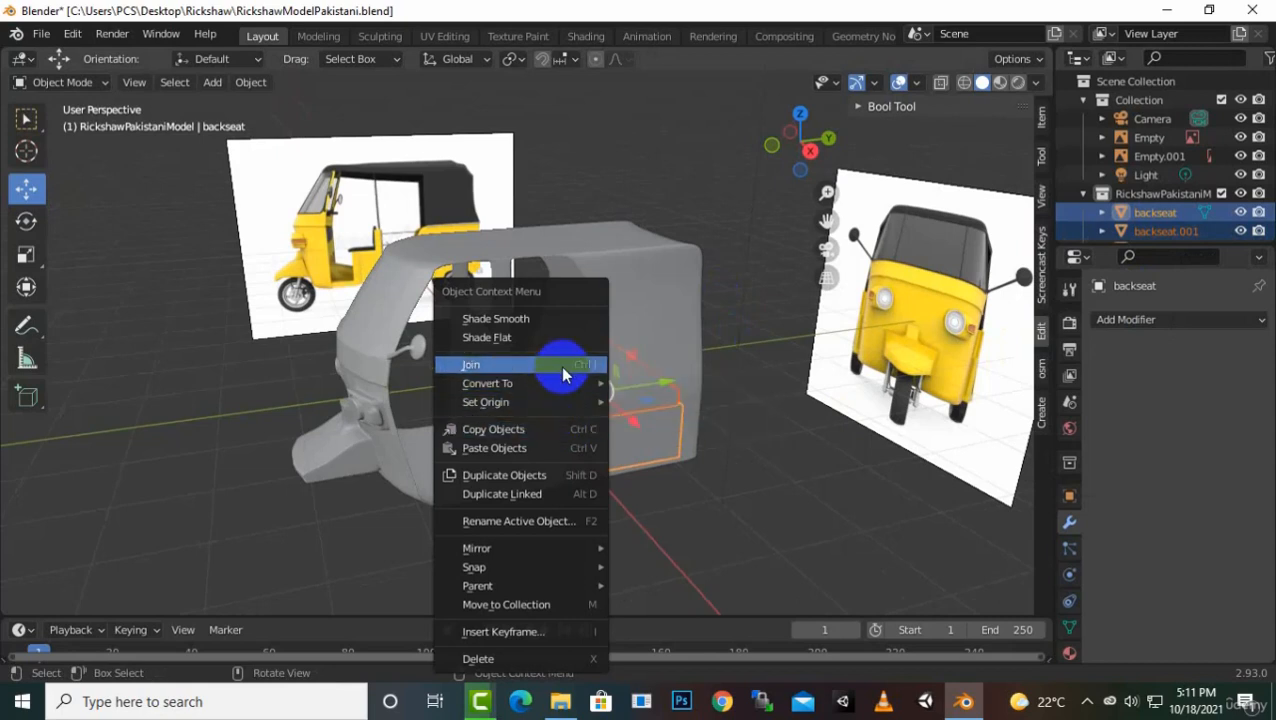
left_click(560, 366)
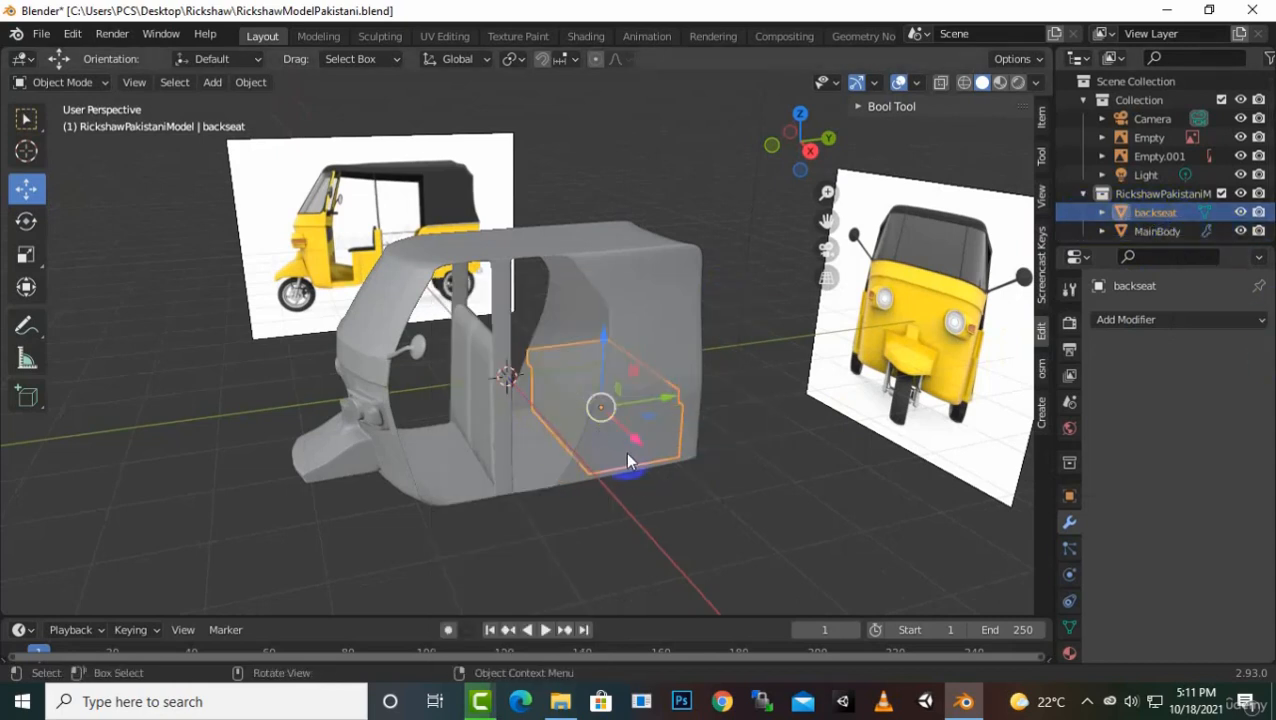
Add a new cube mesh at the 3D cursor inside the rickshaw body
middle_click_drag(625, 452, 615, 460)
middle_click_drag(492, 428, 483, 397)
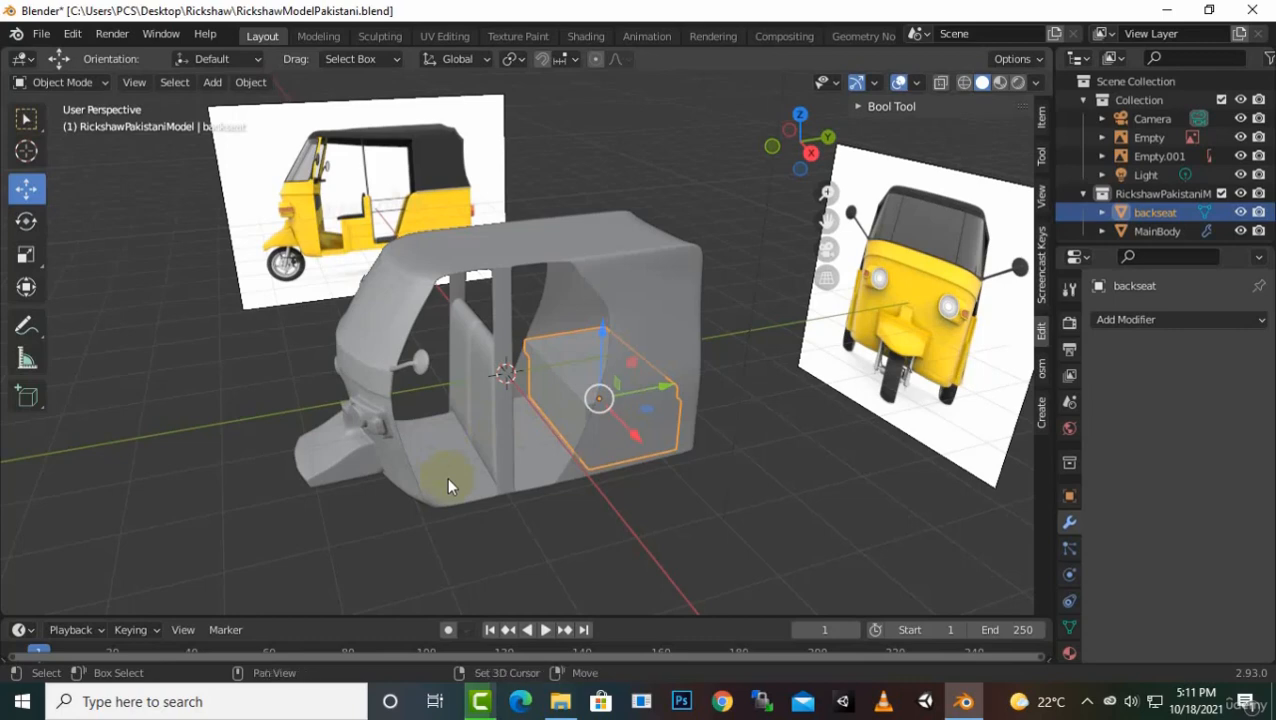
key("shift+a")
mouse_move(441, 300)
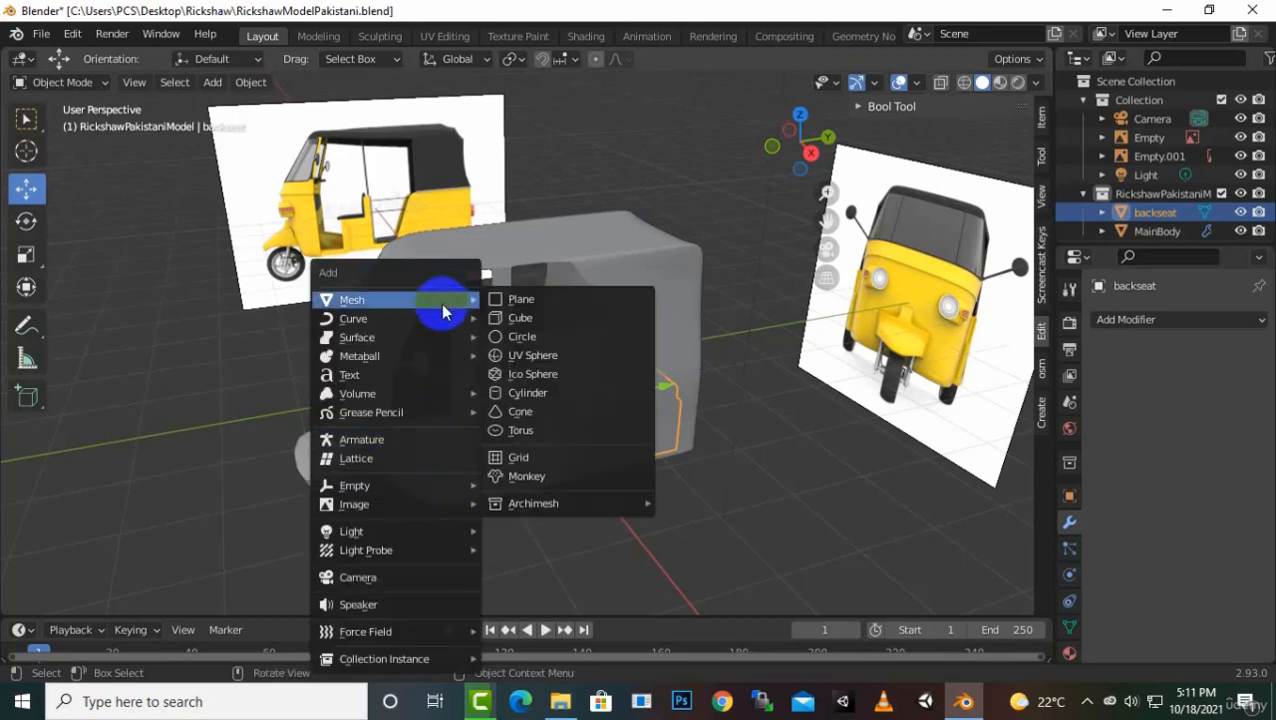
left_click(507, 303)
left_click(519, 317)
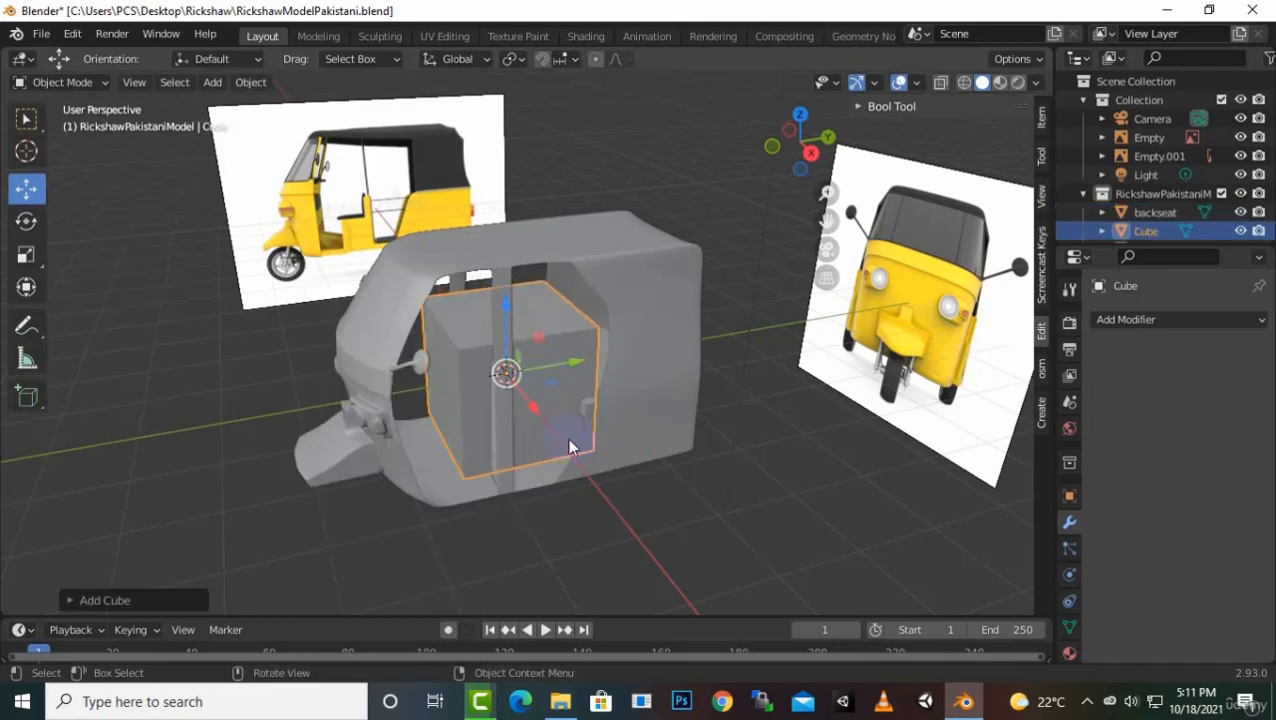
Scale the new cube down along Y and along Z to form a low, narrow box across the rickshaw body
mouse_move(603, 469)
middle_mouse_down()
mouse_move(817, 487)
mouse_move(874, 458)
mouse_move(593, 450)
middle_mouse_up()
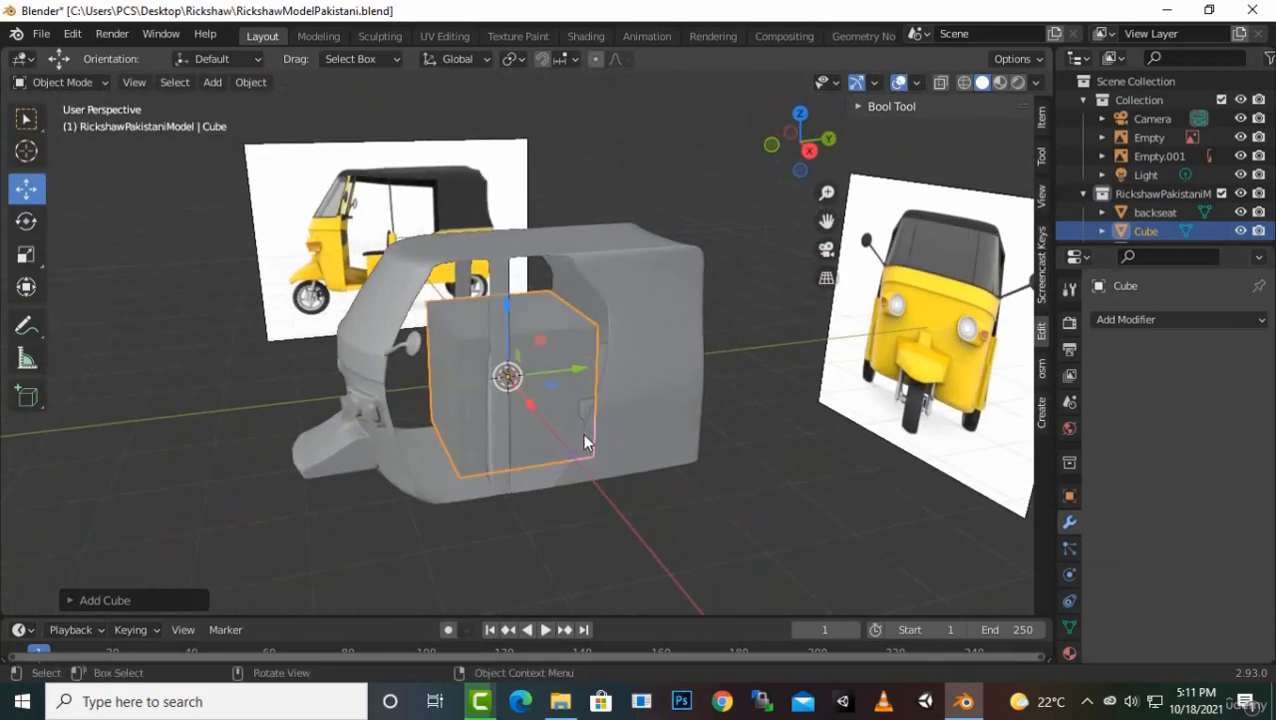
key("s")
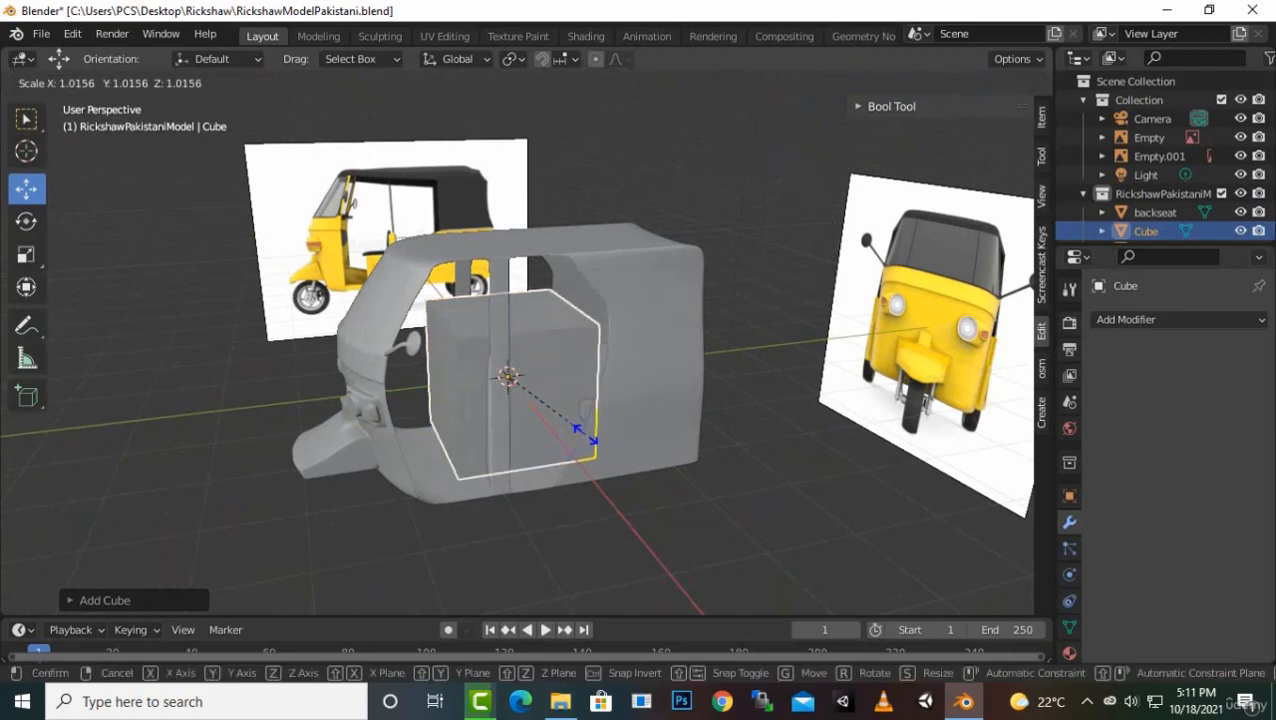
key("y")
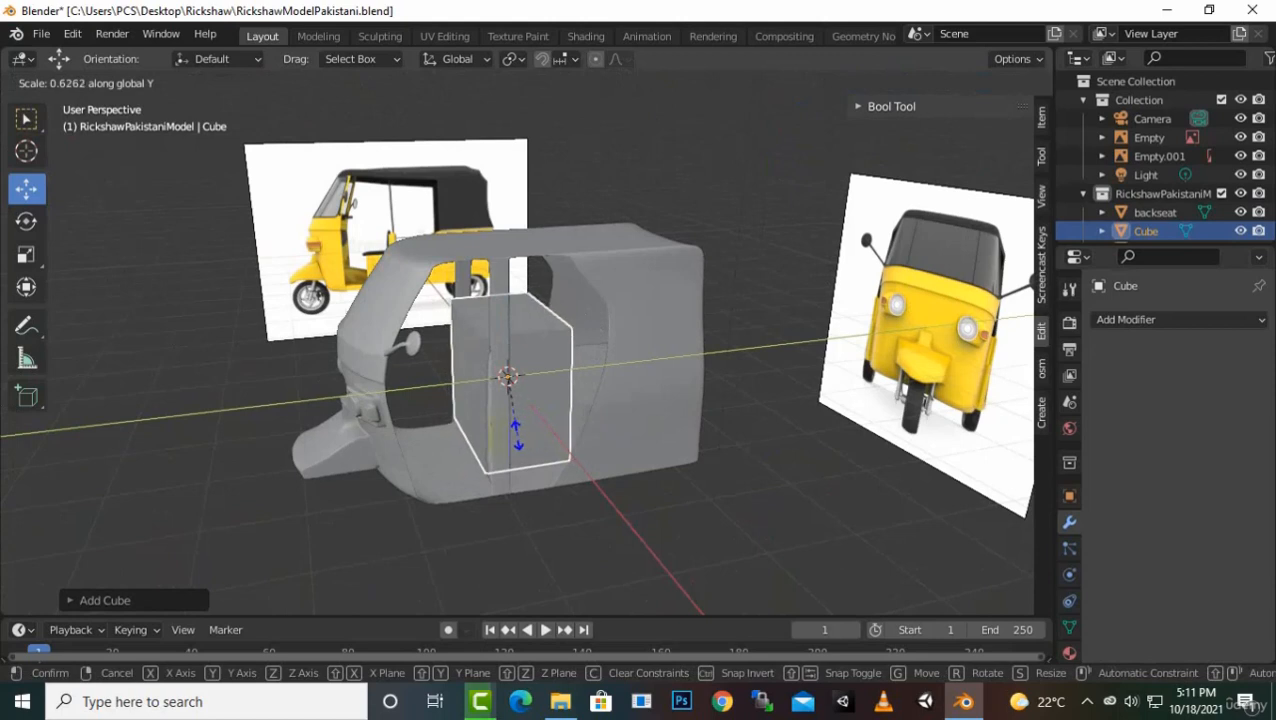
left_click(511, 426)
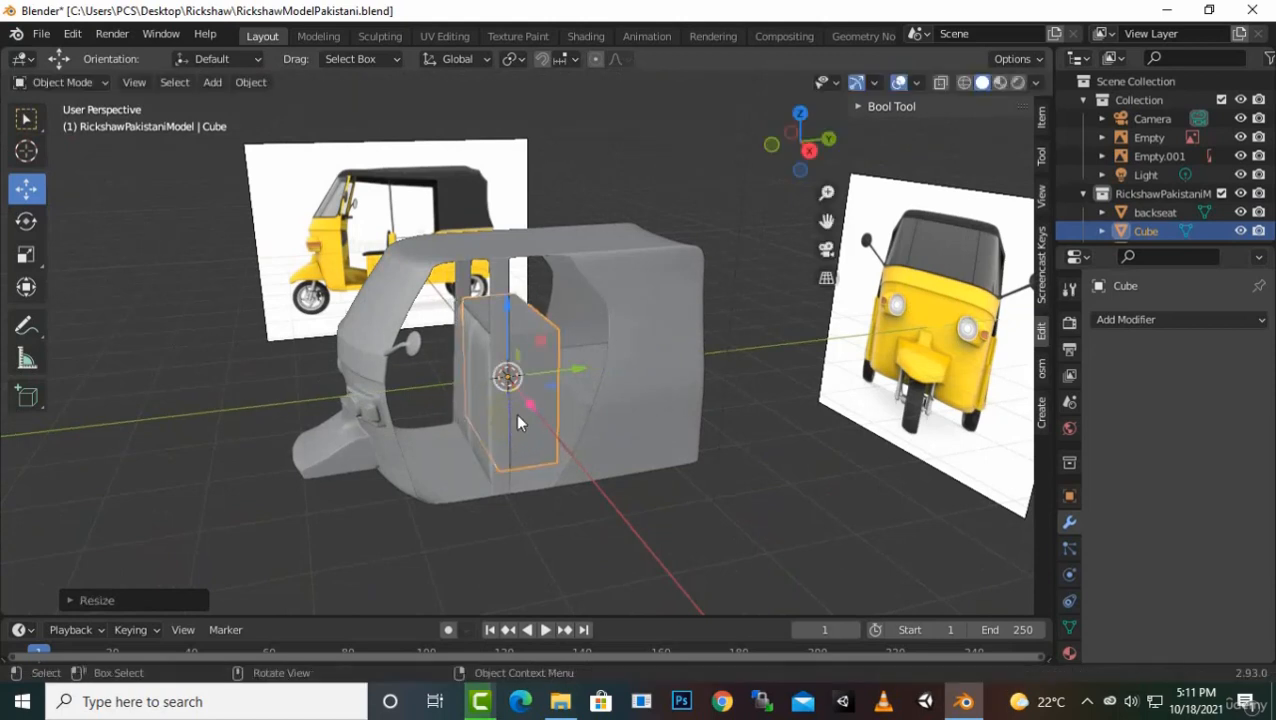
key("s")
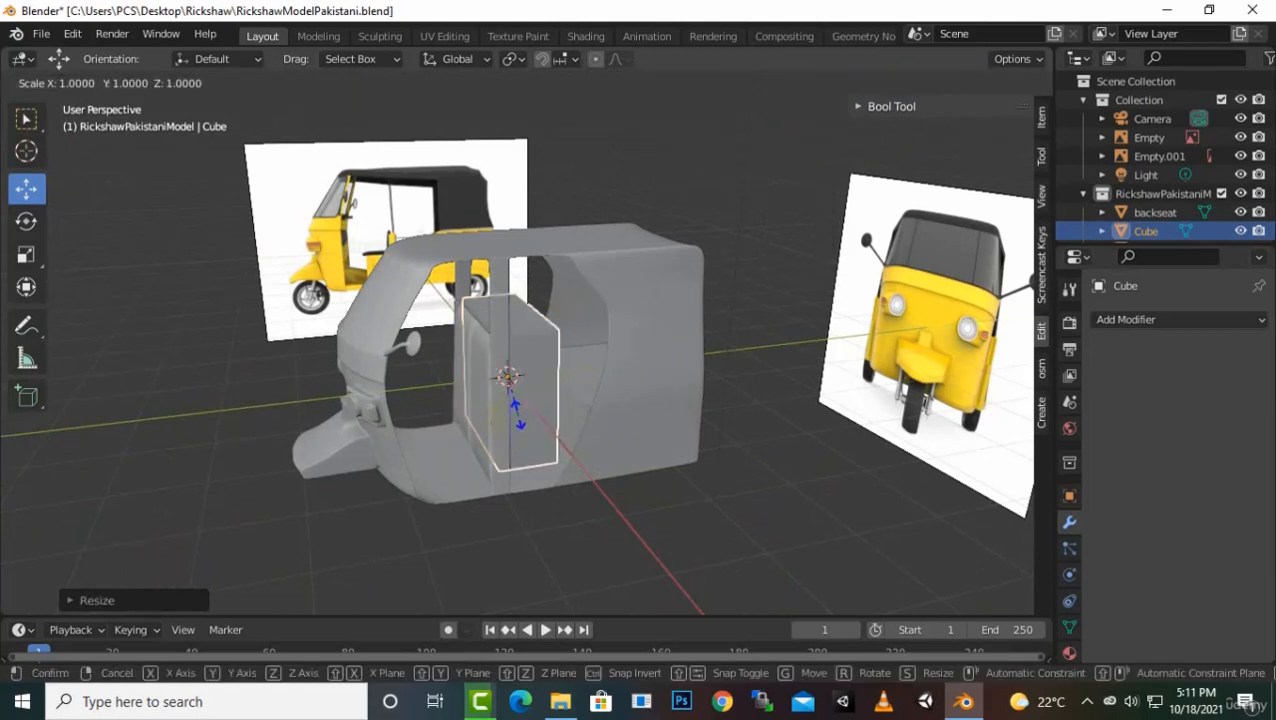
key("z")
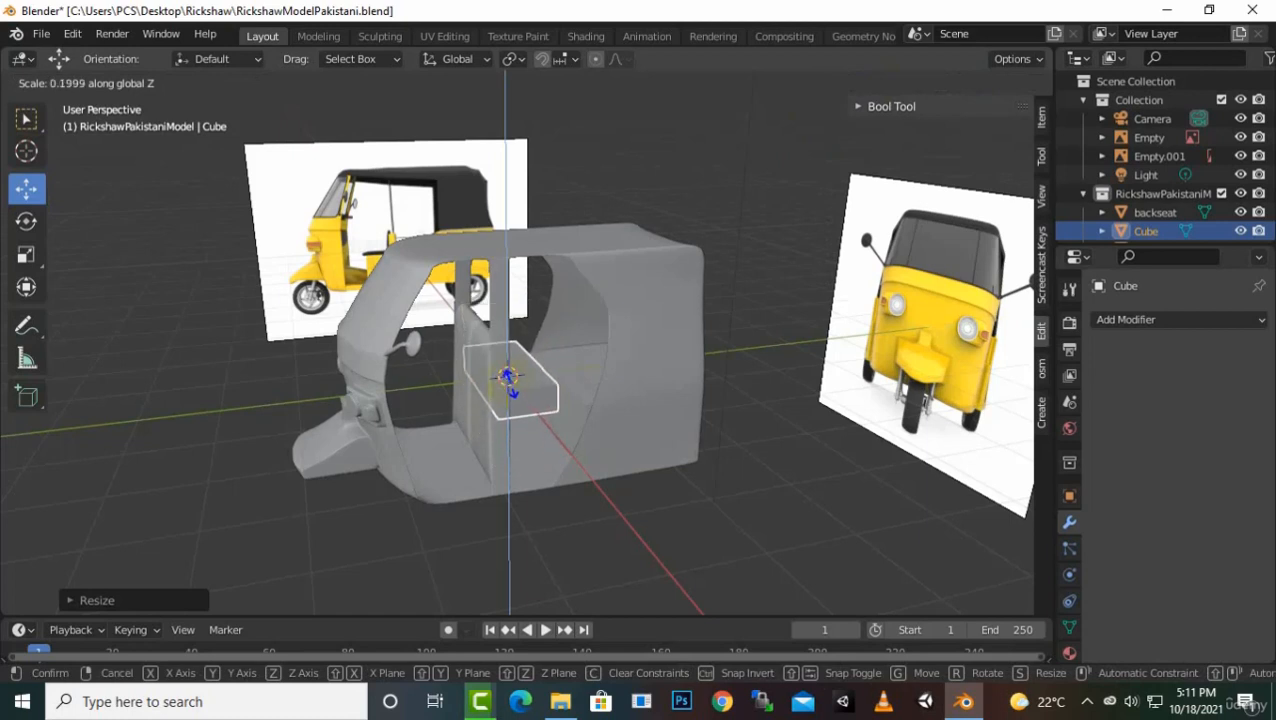
left_click(513, 401)
Move the box forward along Y into the driver's area and lower it along Z to the body floor
key("g")
key("y")
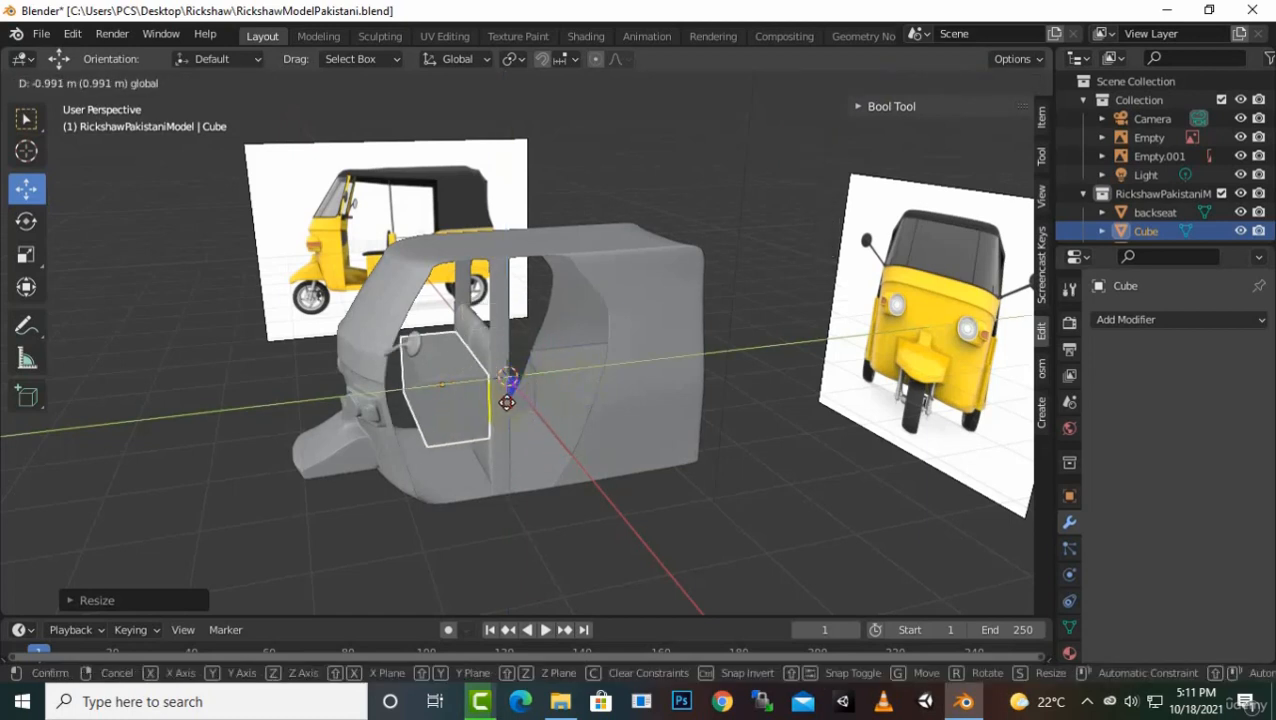
left_click(510, 378)
key("g")
key("z")
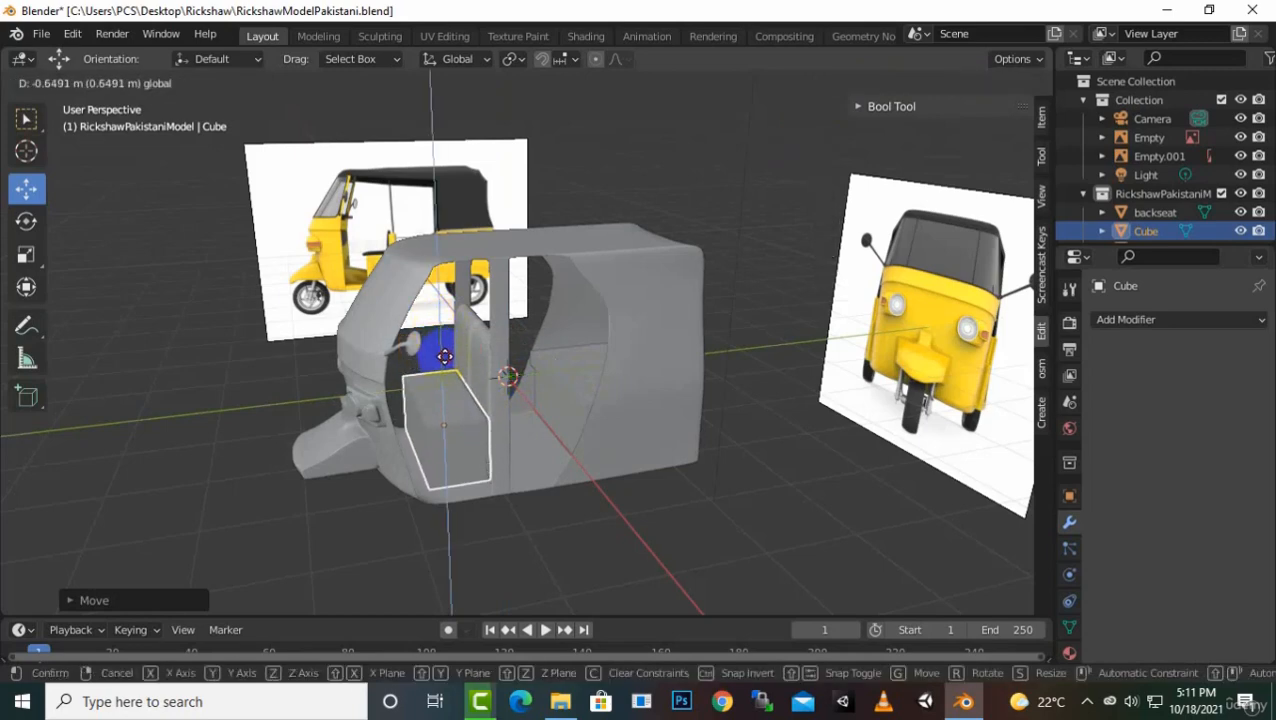
left_click(448, 378)
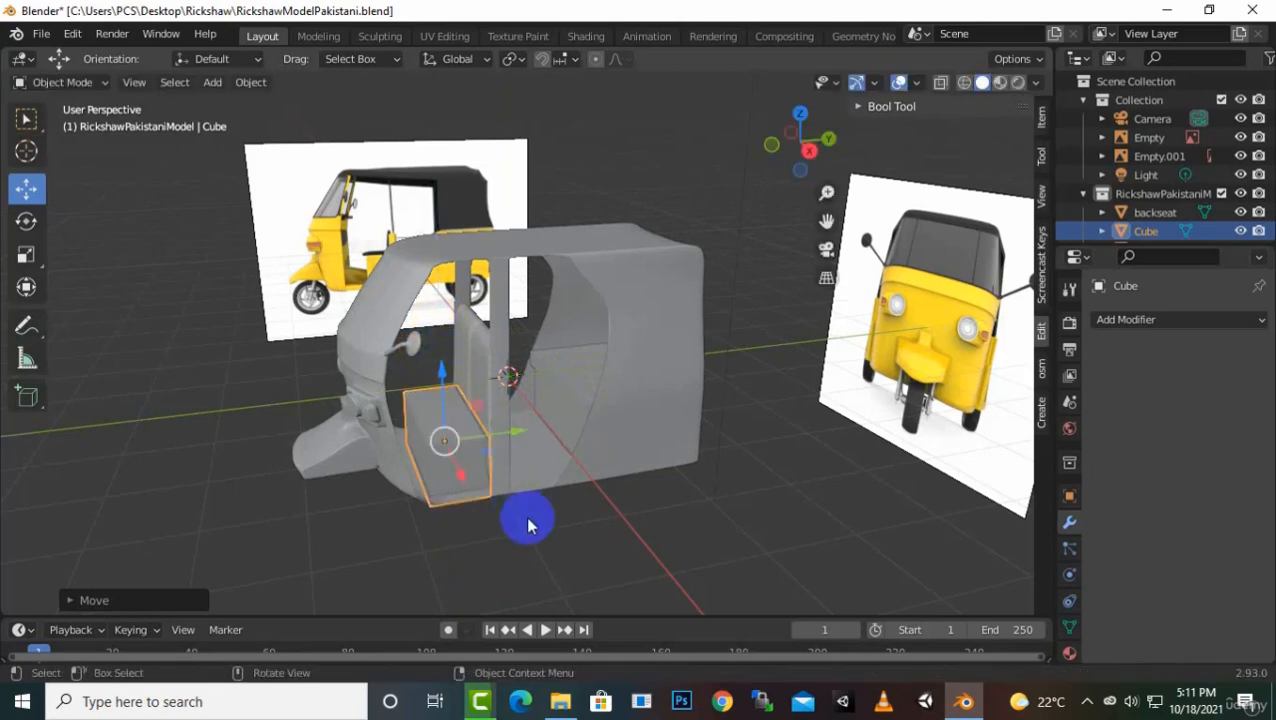
In the right side view, raise the box along Z until its underside meets the bottom edge of the body
key("KP_3")
scroll(447, 461, "up", 3)
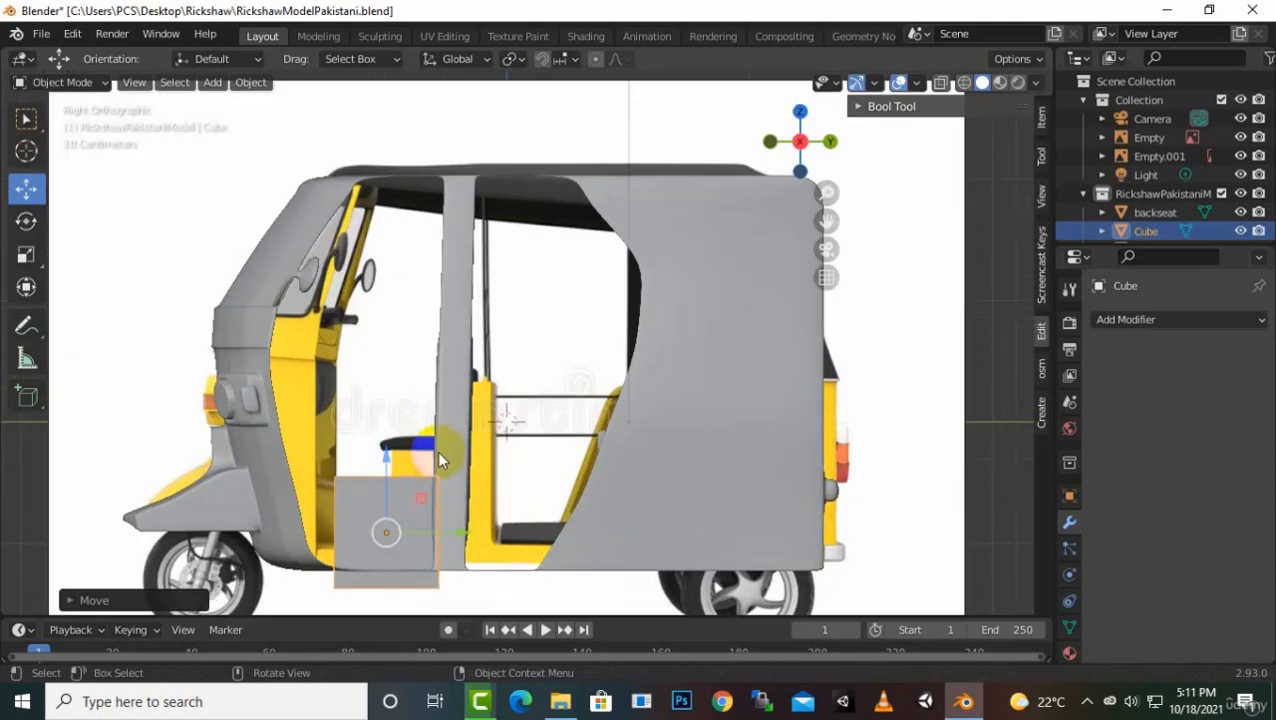
key("g")
key("z")
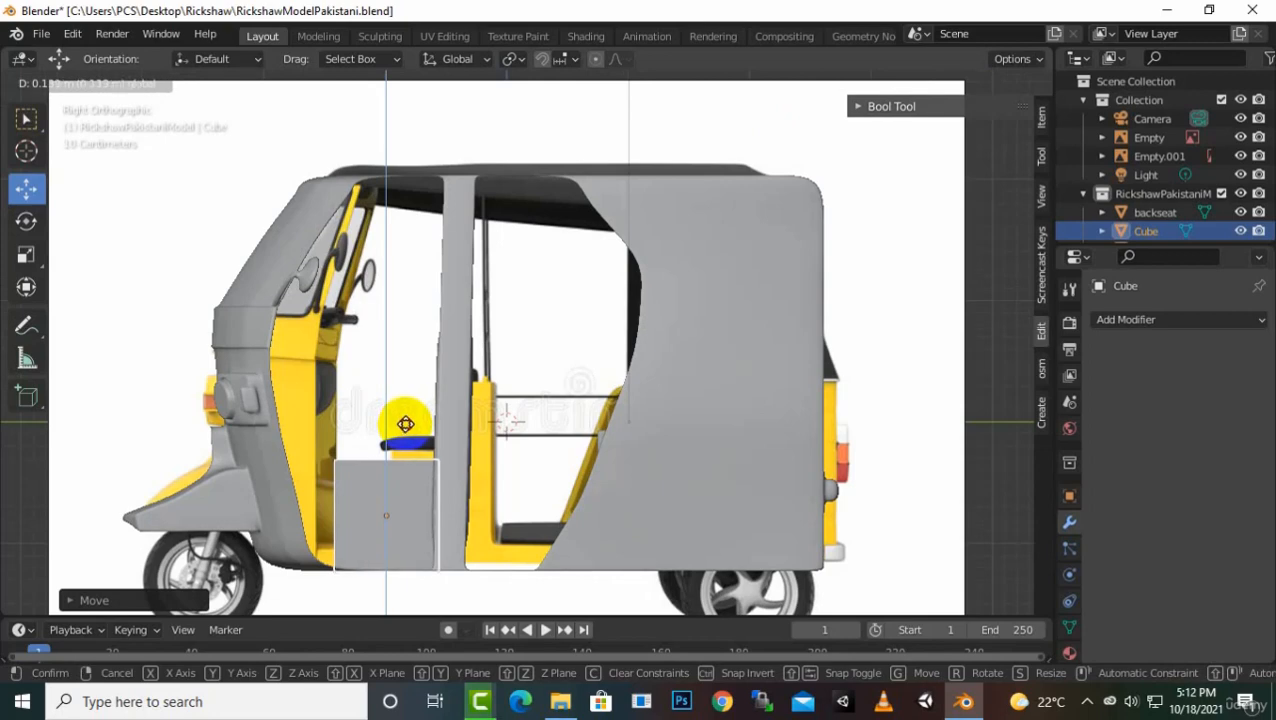
left_click(405, 423)
Narrow the driver's seat box along Y and shift it backward along Y against the partition behind the driver
middle_click_drag(480, 470, 515, 517)
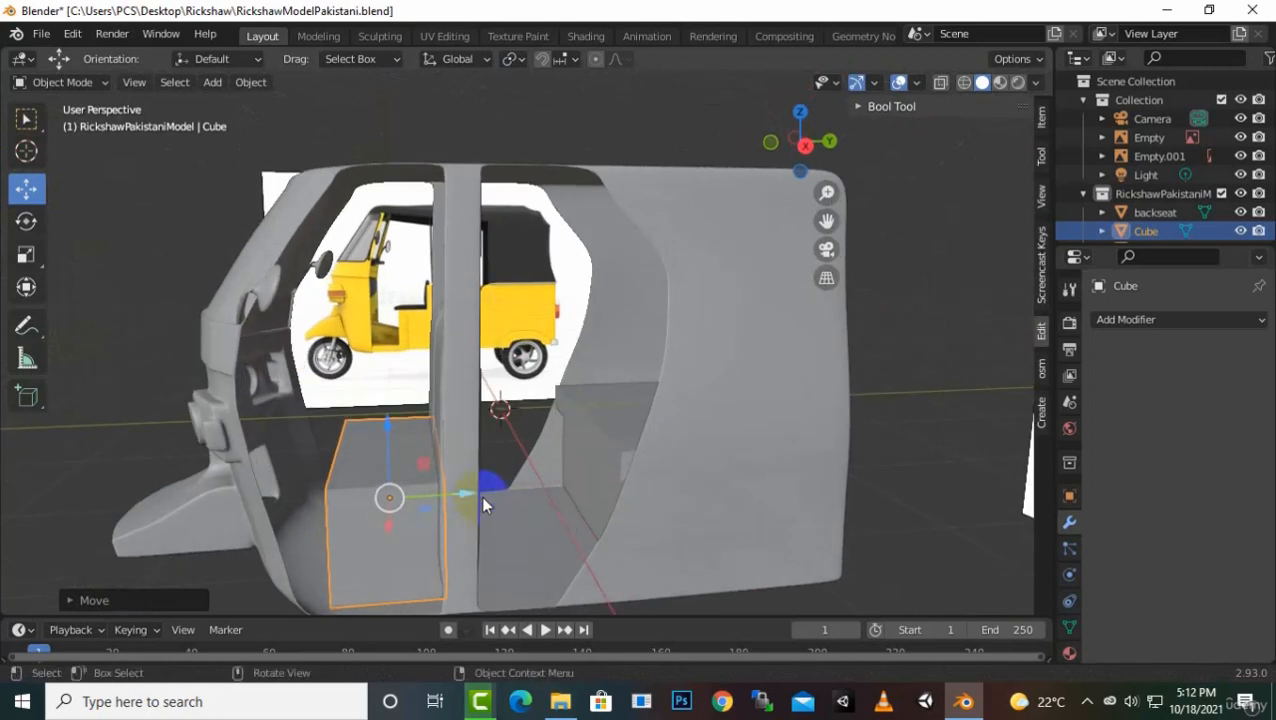
key("s")
key("y")
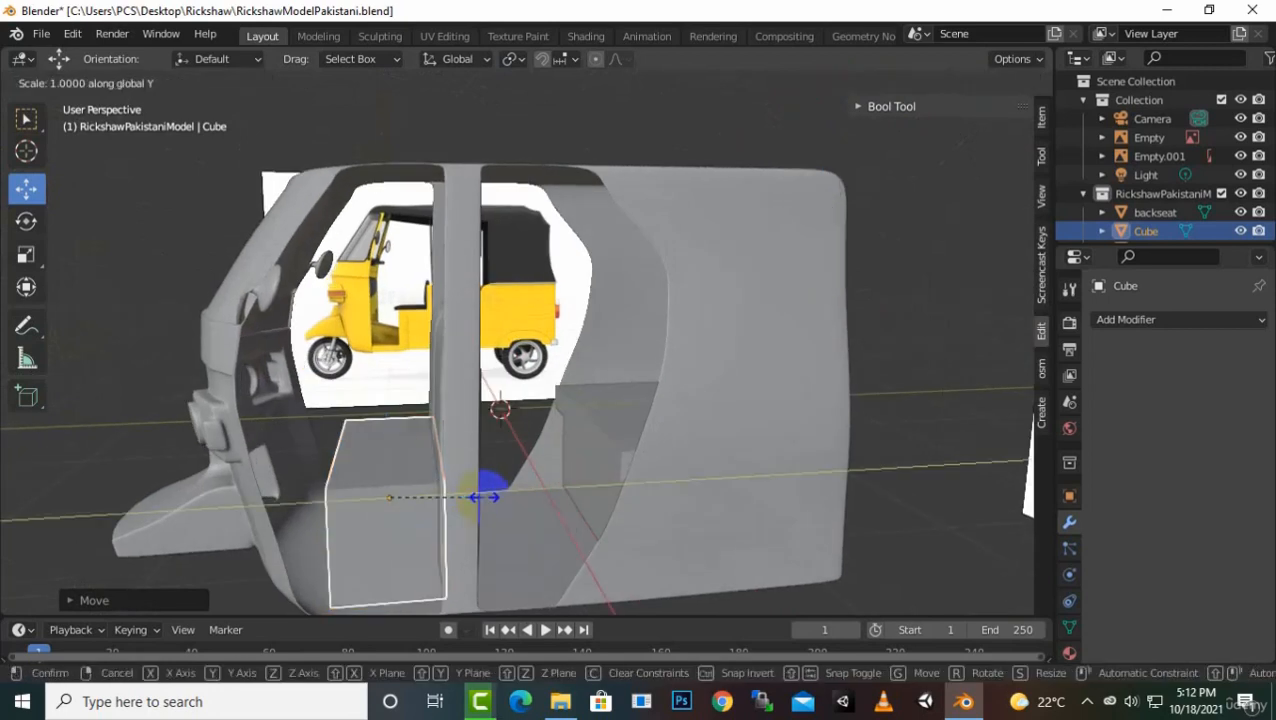
left_click(461, 510)
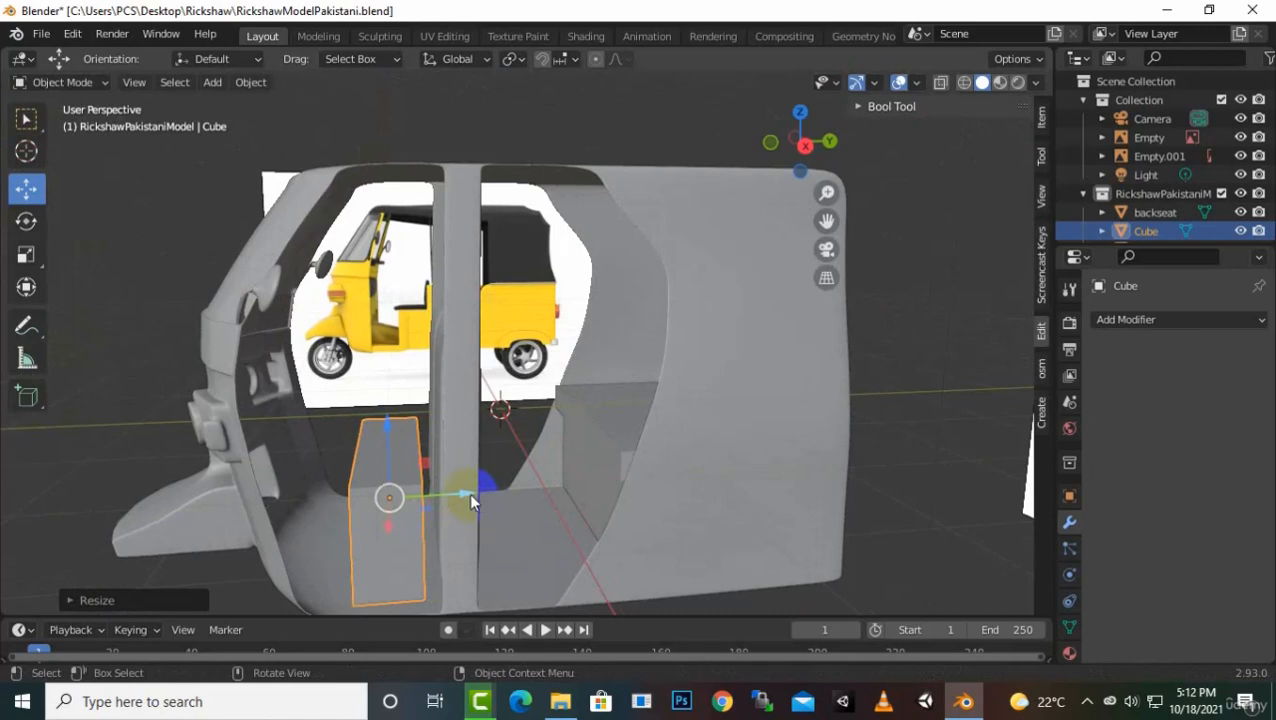
left_click_drag(469, 492, 509, 492)
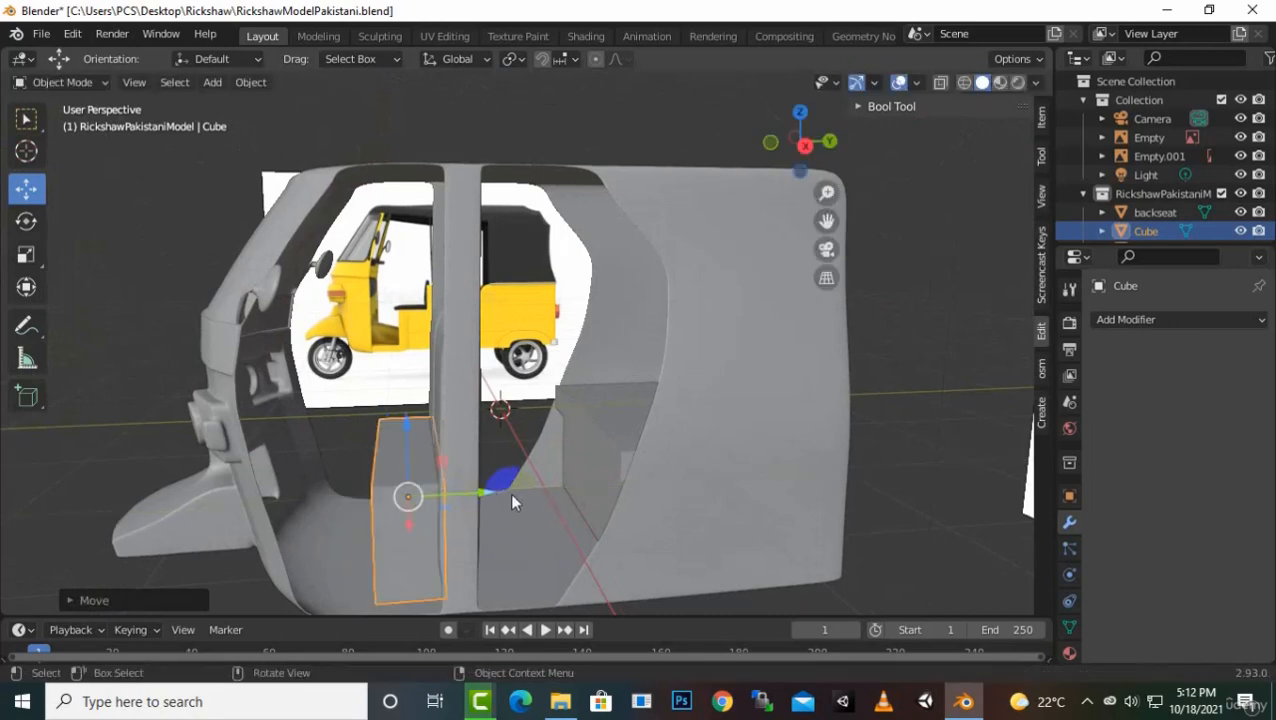
middle_click_drag(509, 492, 478, 489)
key("KP_3")
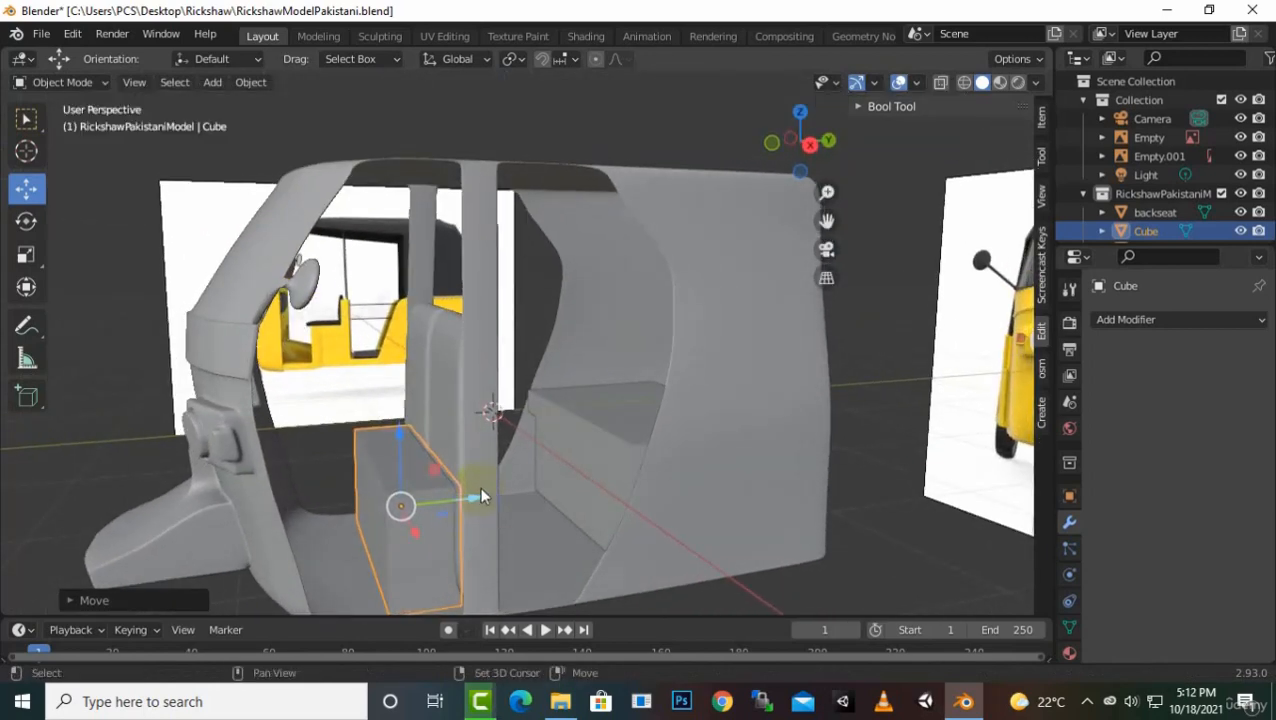
Duplicate the driver's seat box upward along Z and flatten the copy along Z into a cushion slab
key("shift+d")
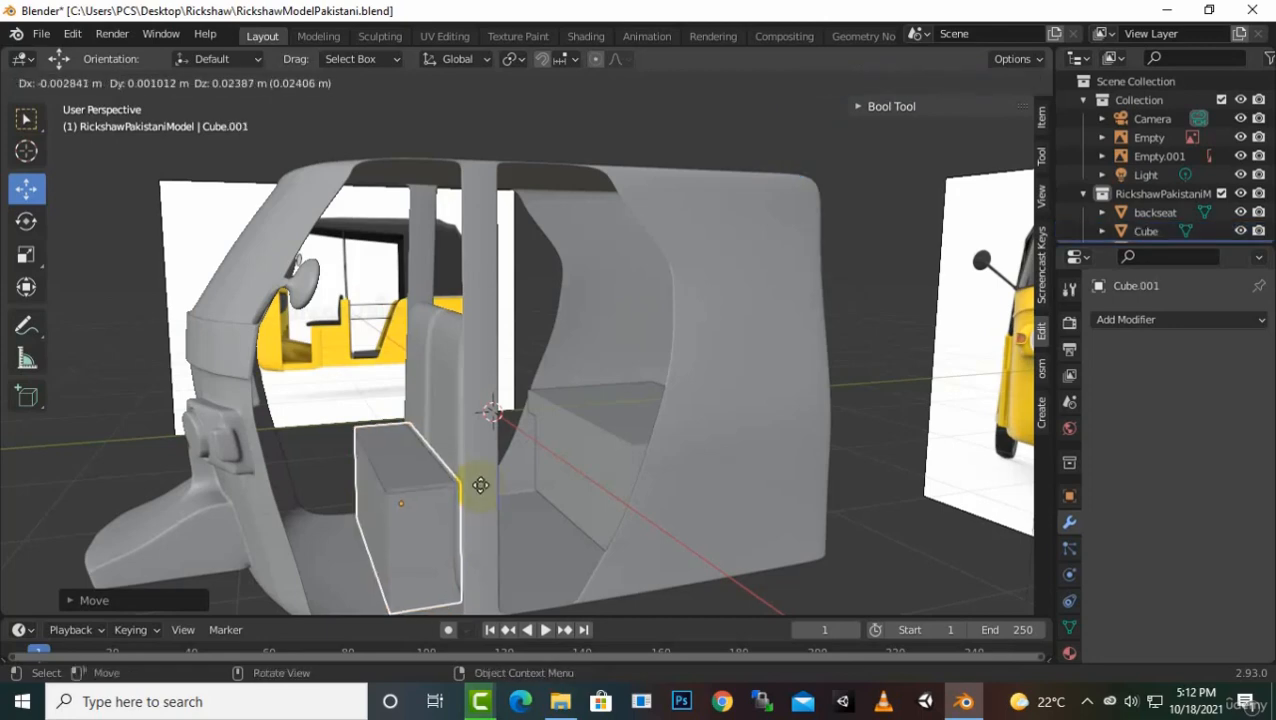
key("z")
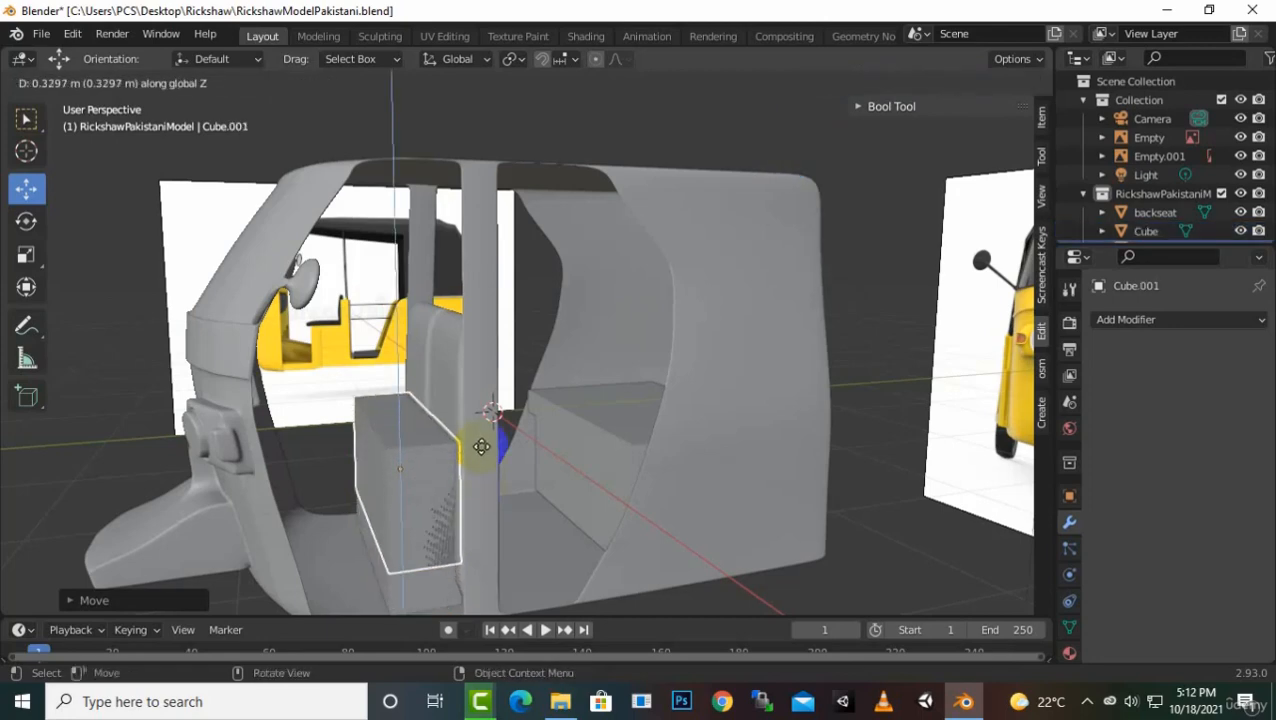
left_click(478, 447)
middle_click_drag(478, 447, 505, 440)
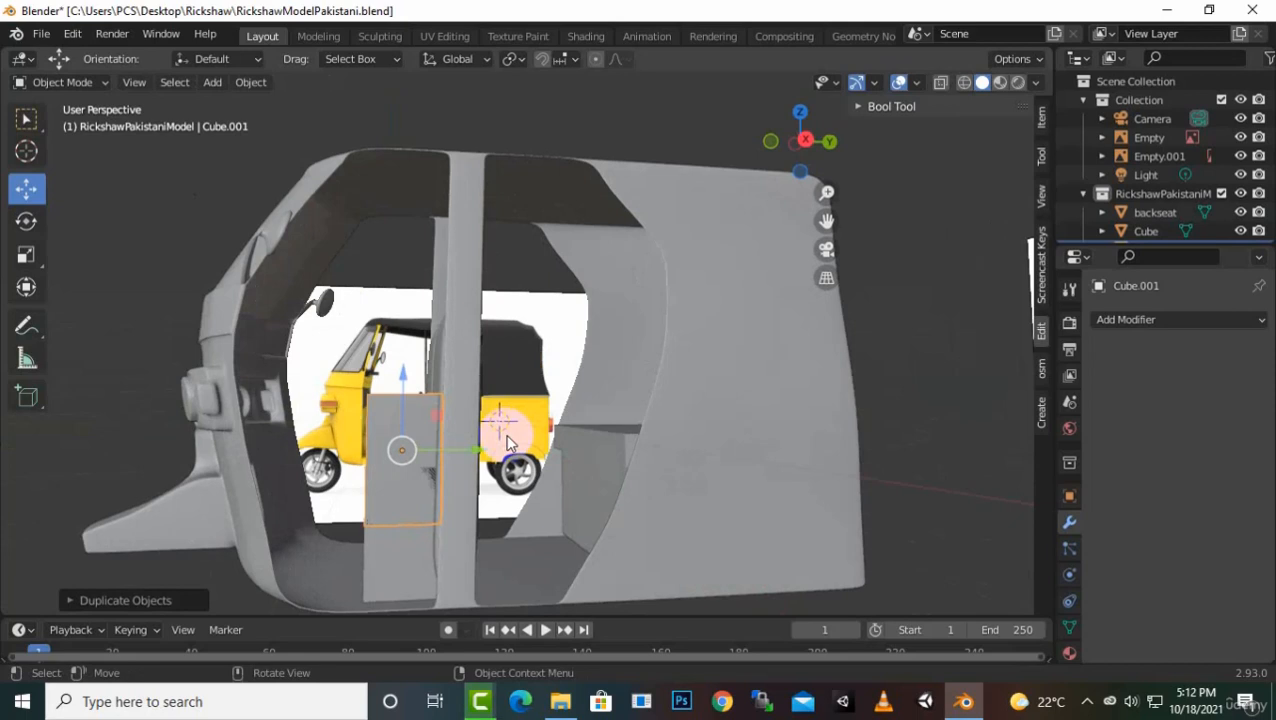
key("s")
key("z")
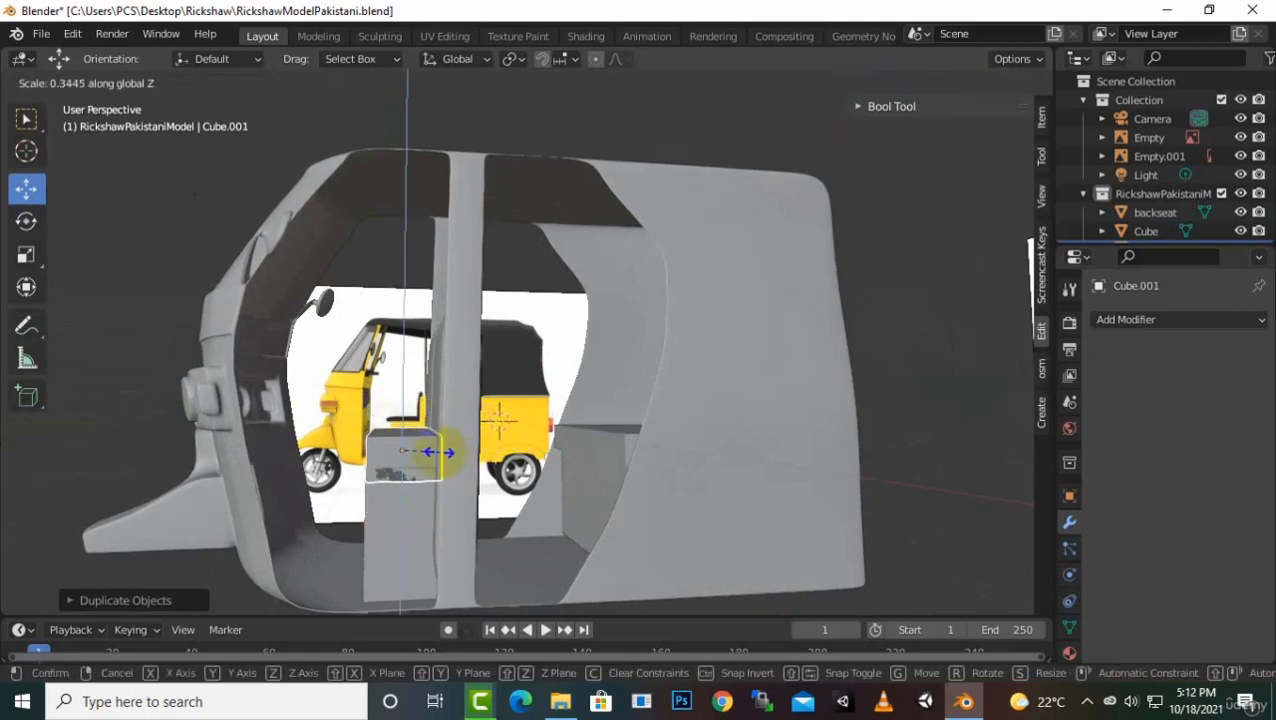
left_click(420, 457)
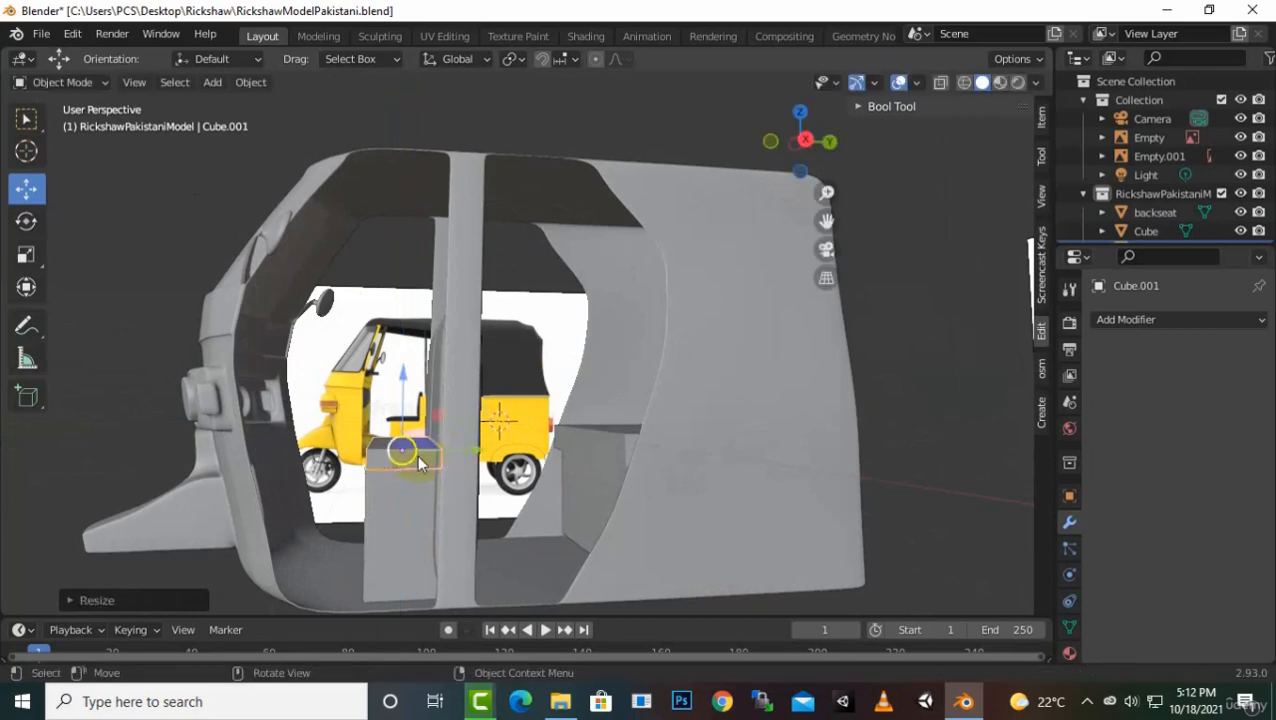
Adjust the position of the cushion slab on top of the driver's seat box
scroll(447, 470, "up", 3)
middle_click_drag(447, 470, 408, 460)
left_click_drag(309, 449, 373, 436)
middle_click_drag(373, 436, 465, 367)
left_click_drag(368, 405, 397, 404)
middle_click_drag(397, 404, 416, 468)
Scale the driver's seat base slightly narrower along X so the cushion overhangs its ends
left_click(386, 575)
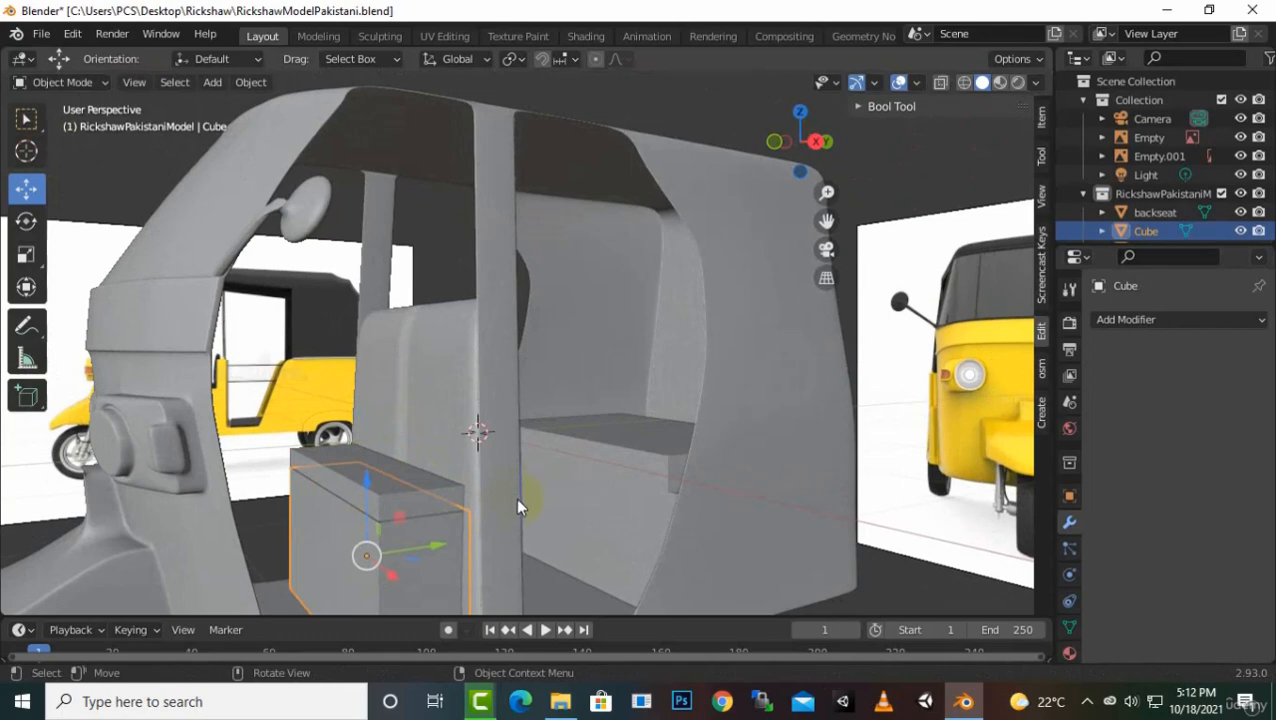
key("s")
key("x")
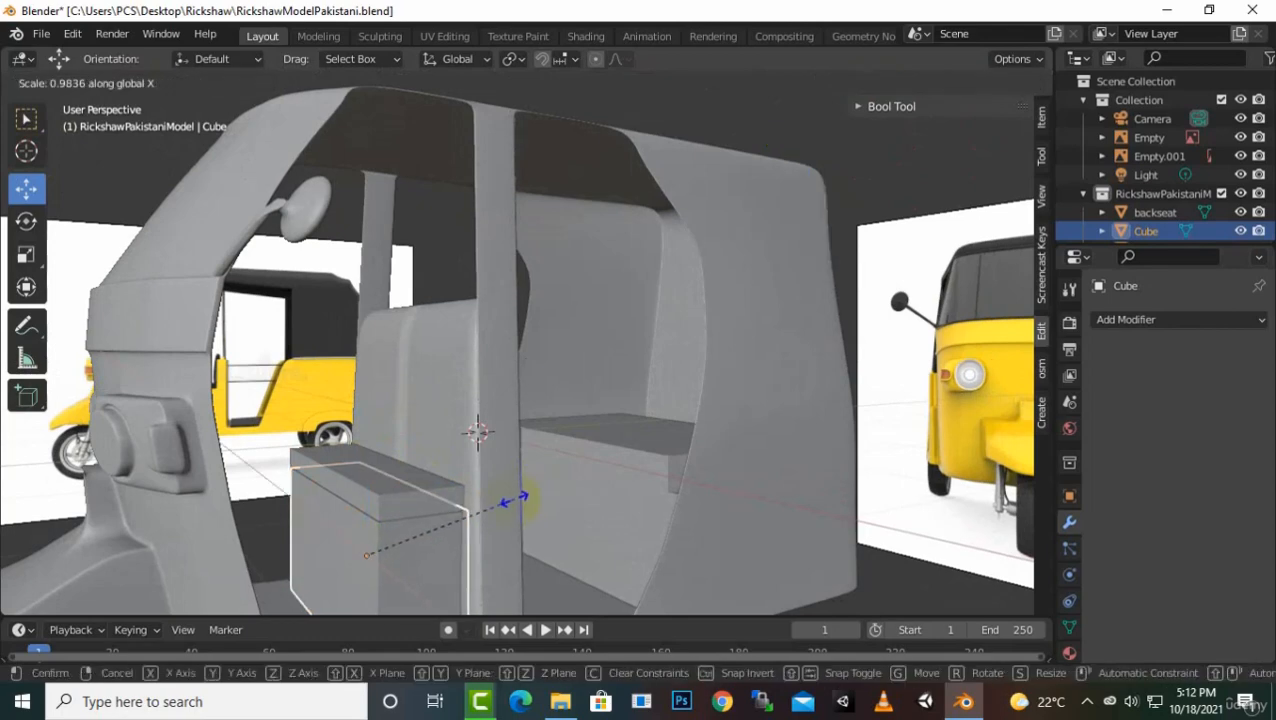
left_click(505, 501)
middle_click_drag(505, 501, 430, 485)
Duplicate the driver's seat cushion and place the copy just above the original
left_click(415, 435)
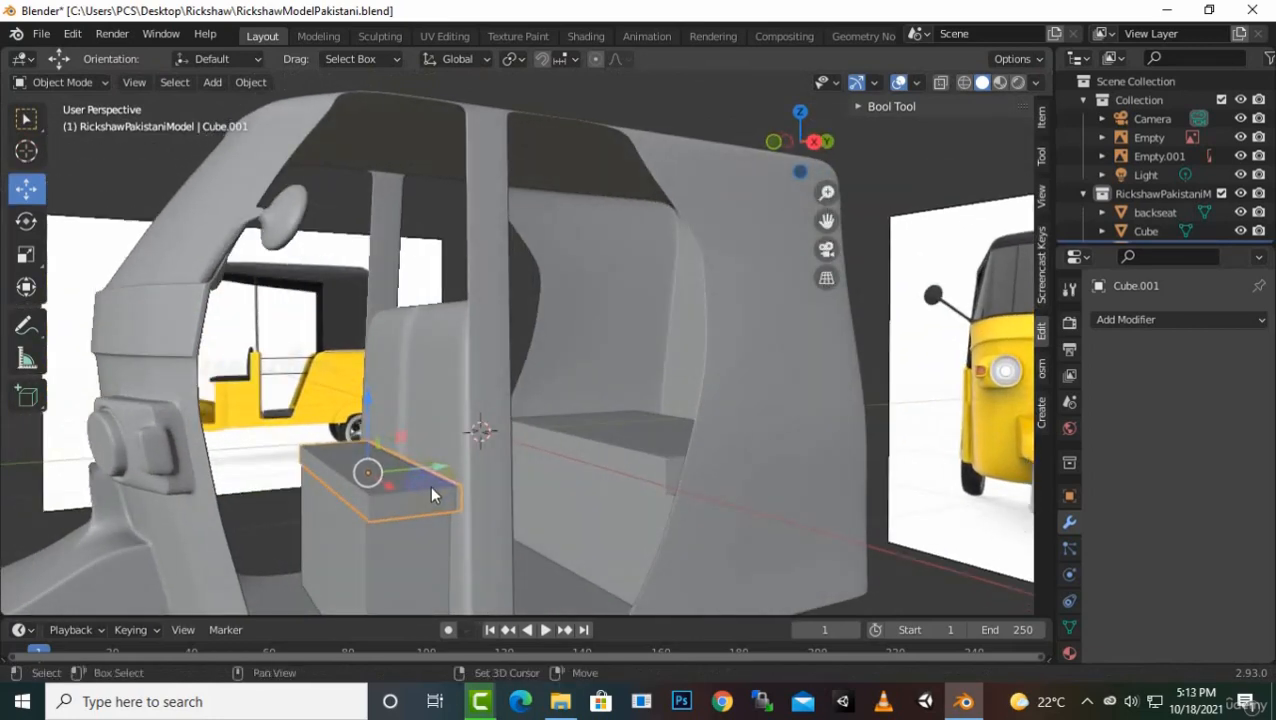
key("shift+d")
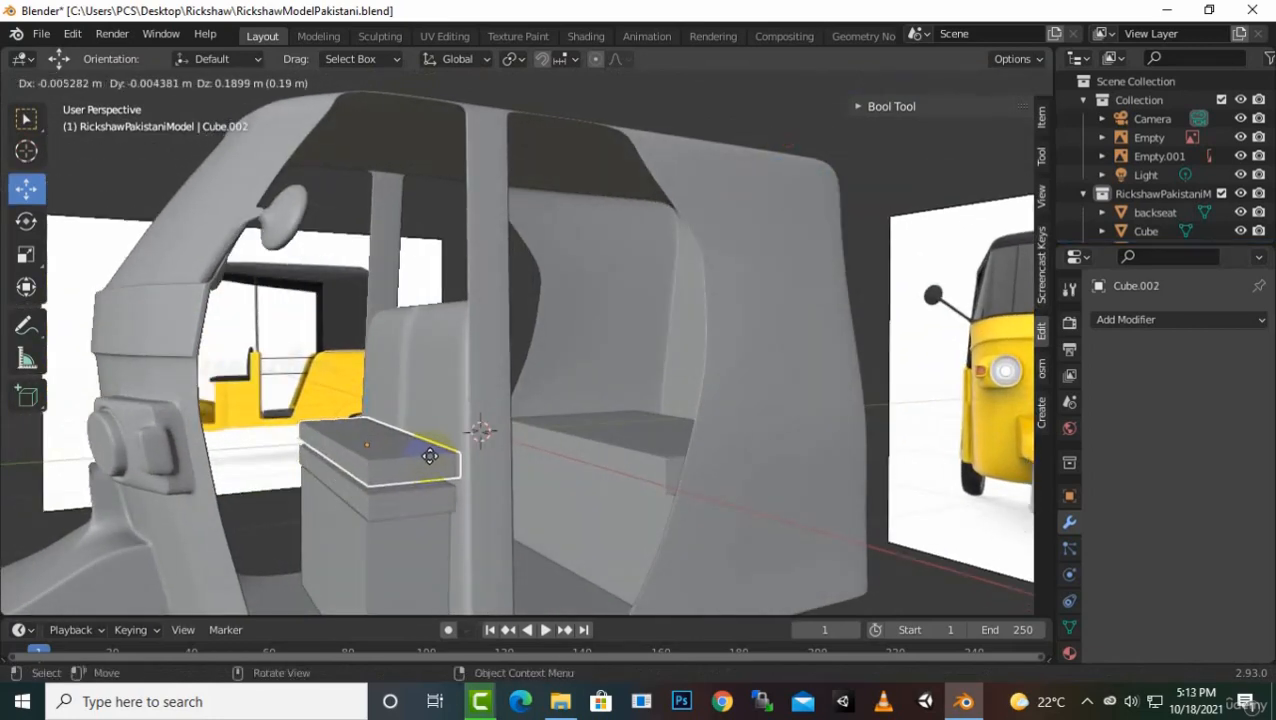
left_click(429, 461)
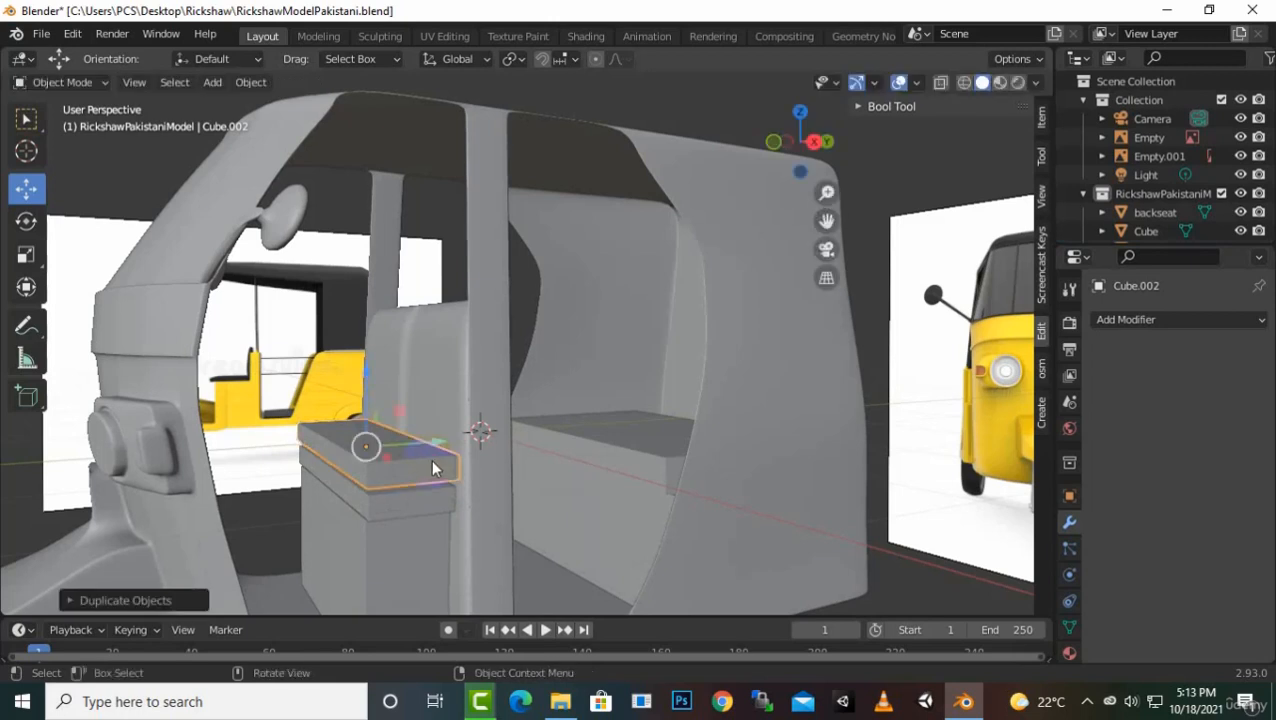
Rotate the mesh of the duplicated cushion 90° about the X axis in Edit Mode so it stands upright
key("Tab")
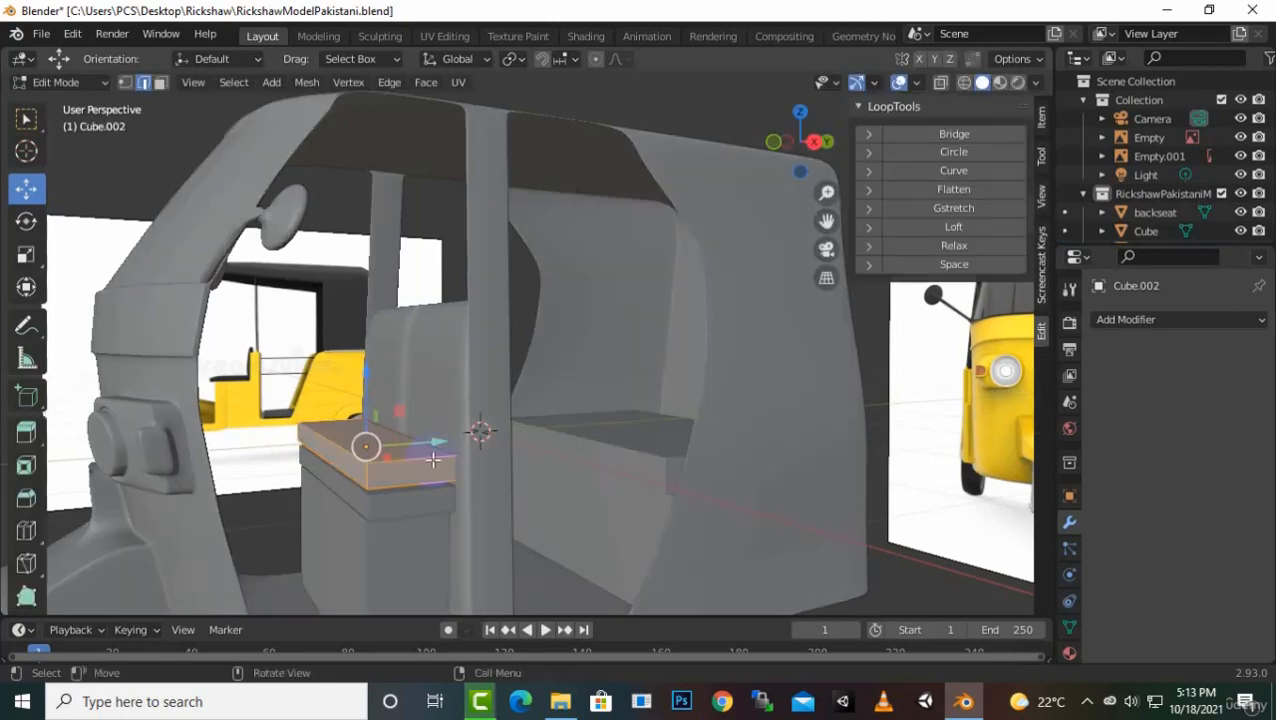
key("r")
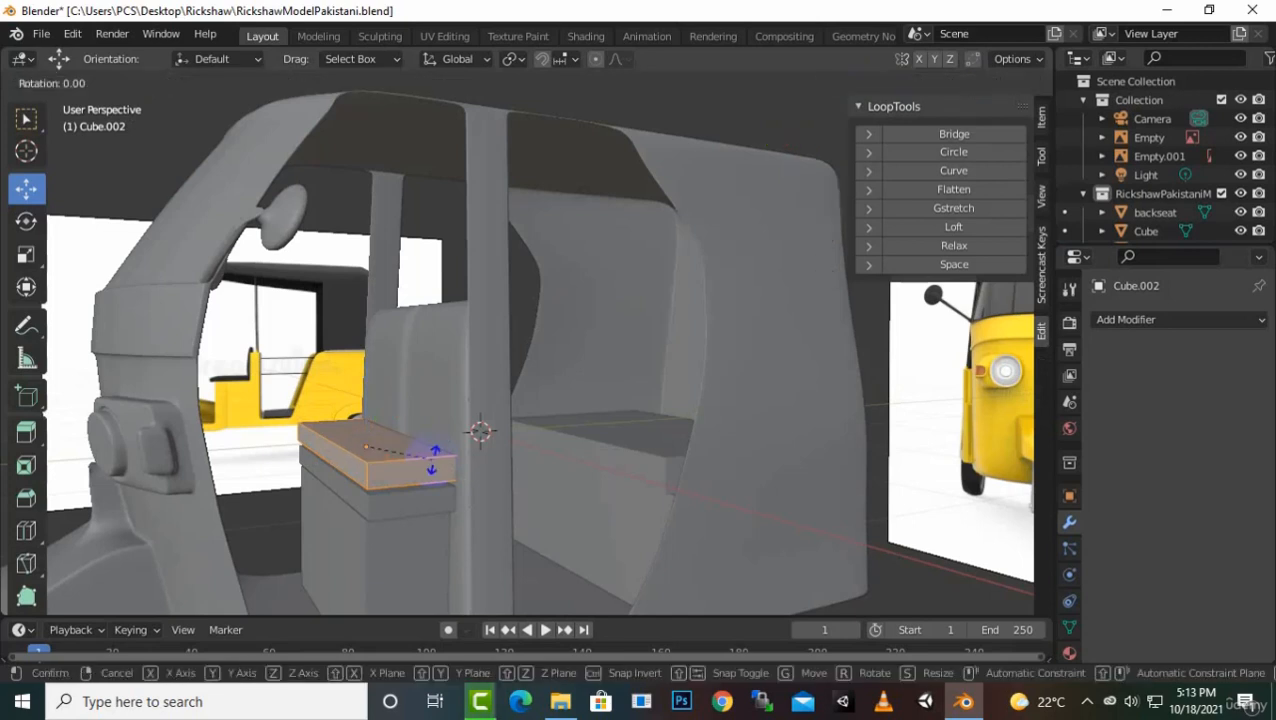
type("x")
type("90")
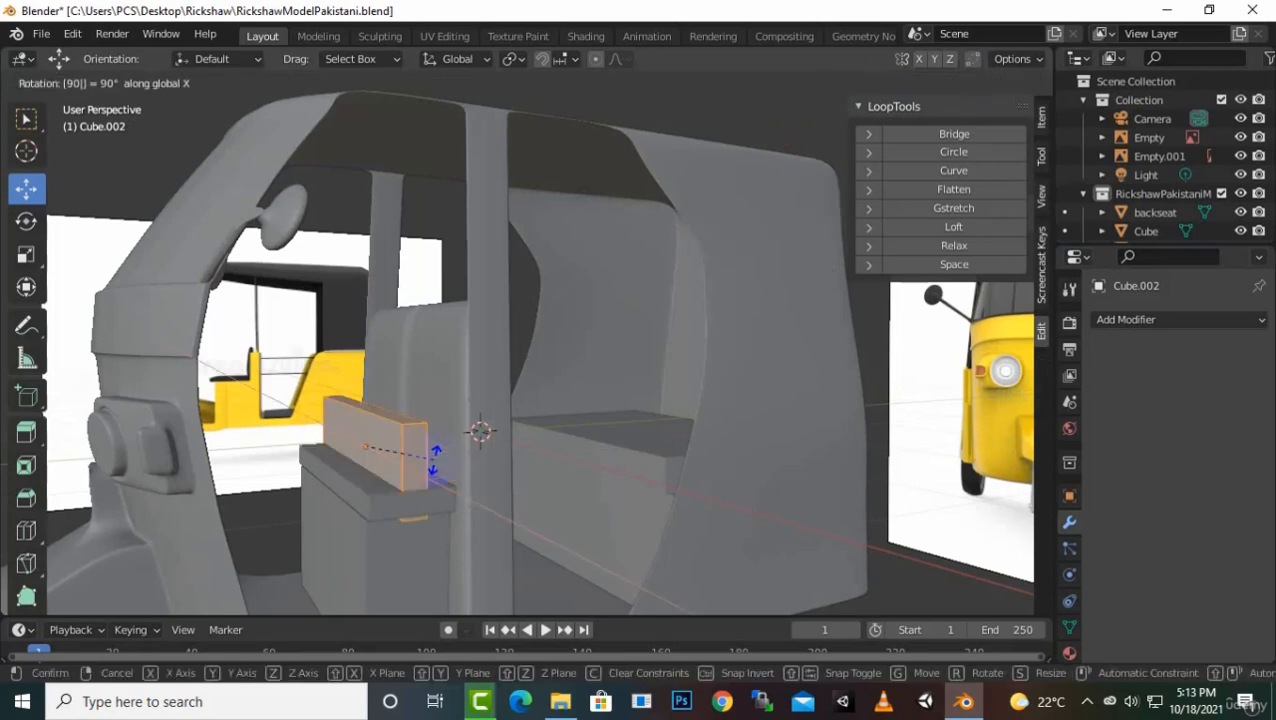
key("Return")
left_click(1088, 706)
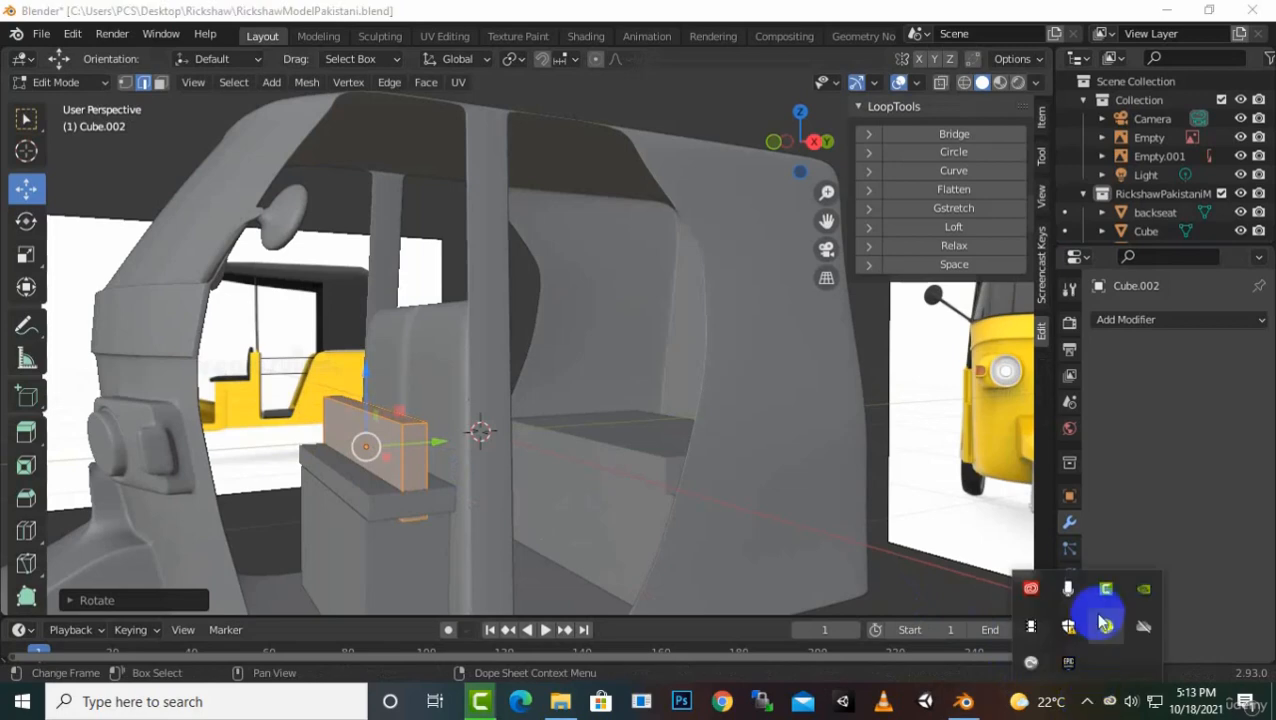
left_click(1034, 632)
Move the upright slab backward along Y and up along Z to form the driver's backrest above the cushion
middle_click_drag(458, 488, 351, 497)
left_click_drag(354, 494, 396, 497)
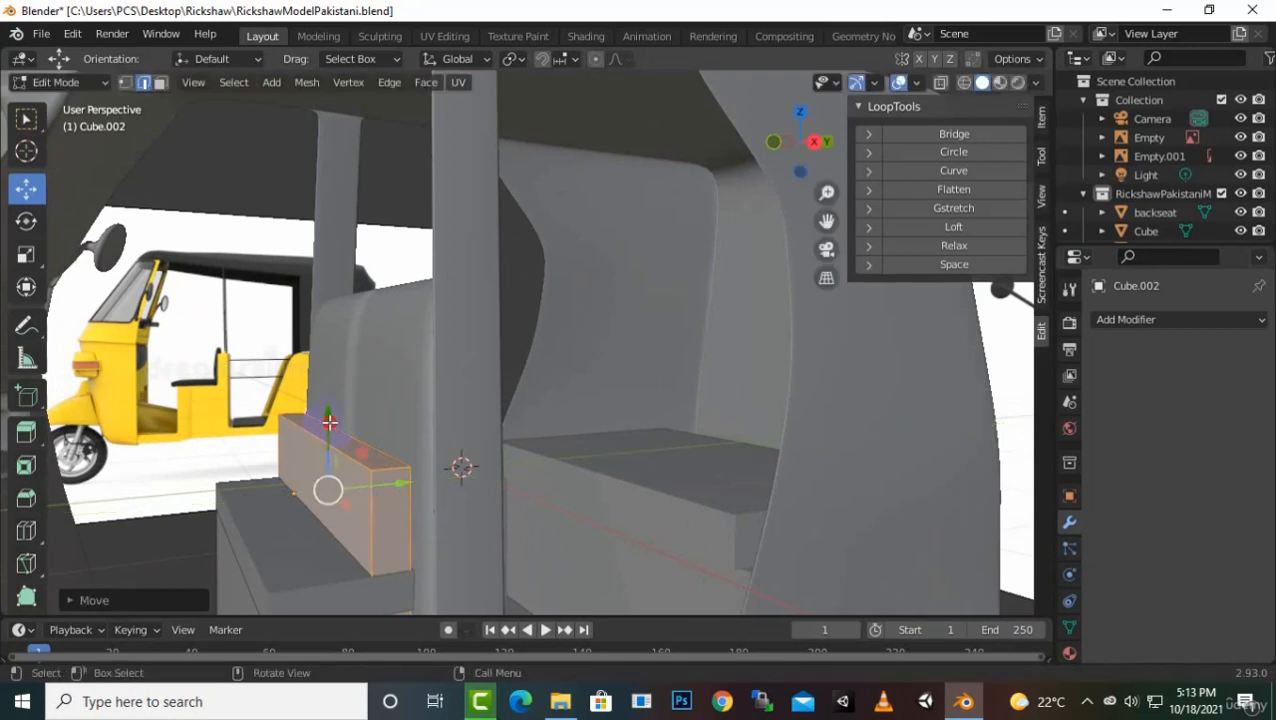
left_click_drag(330, 422, 341, 384)
middle_click_drag(370, 426, 464, 465)
scroll(452, 461, "up", 3)
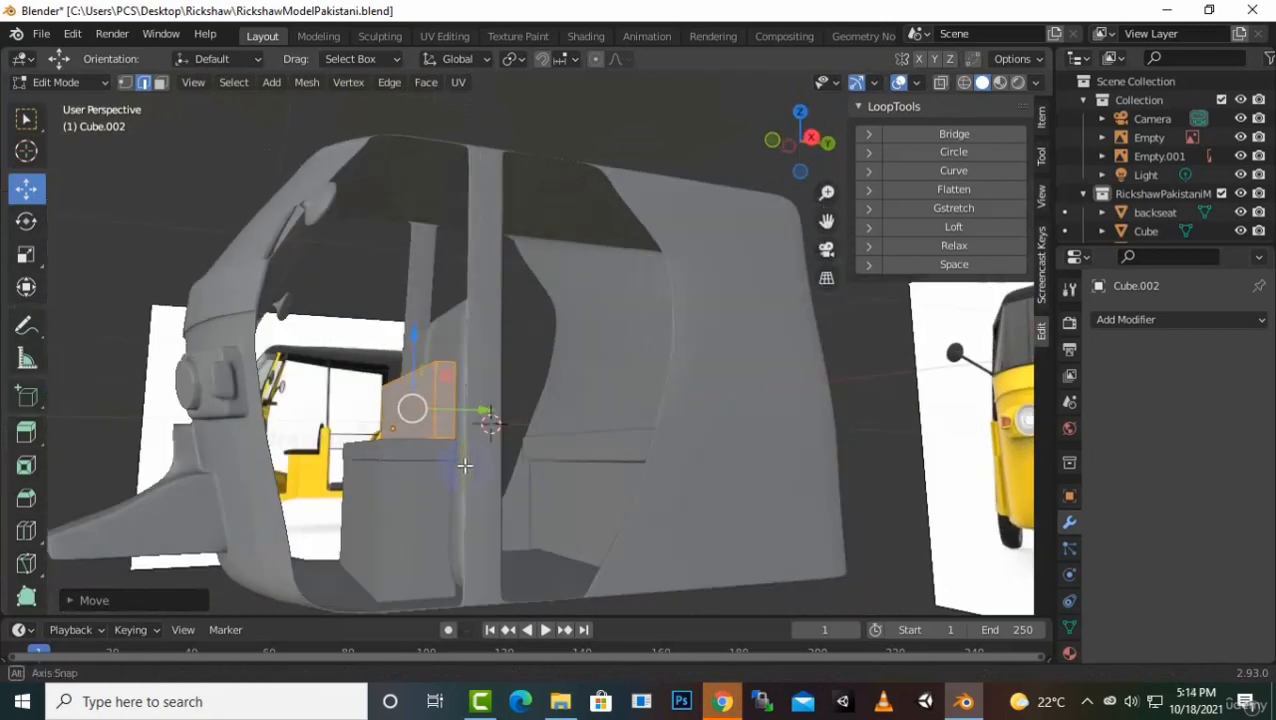
Return to Object Mode and scale the driver's seat base down along Y to about 0.74 of its depth
key("Tab")
left_click(400, 522)
middle_click_drag(400, 522, 413, 573)
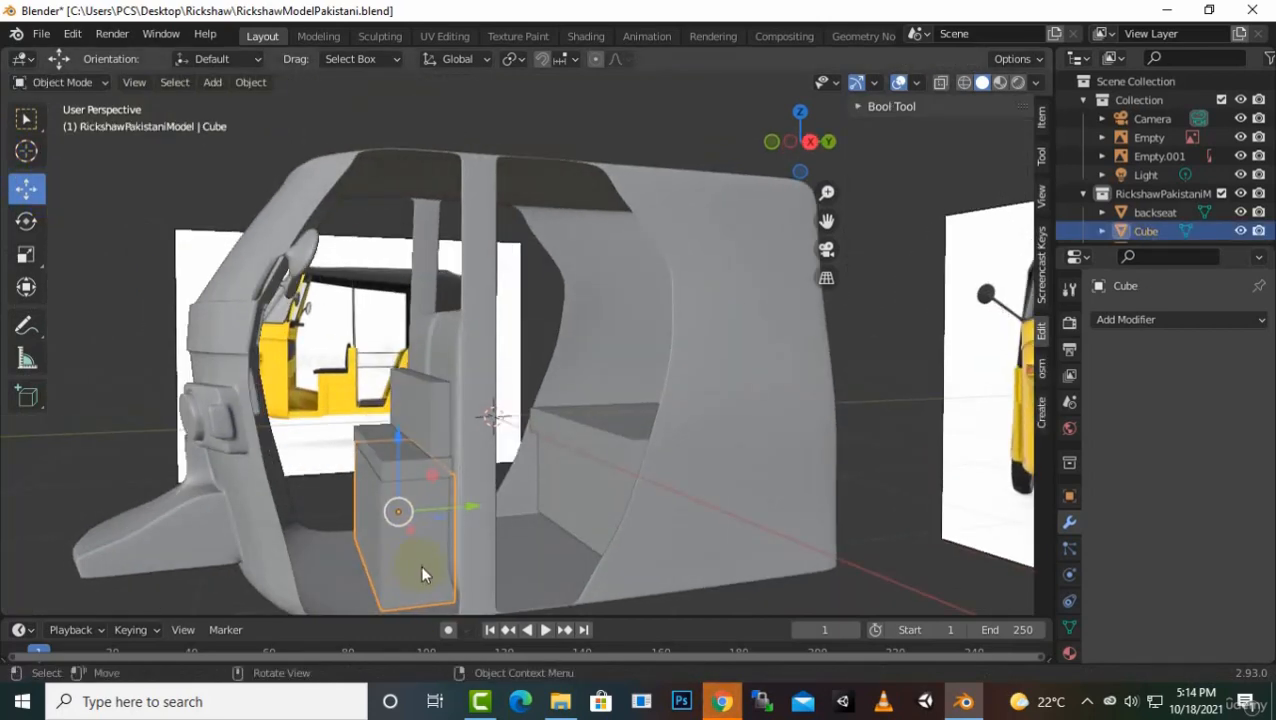
key("s")
key("y")
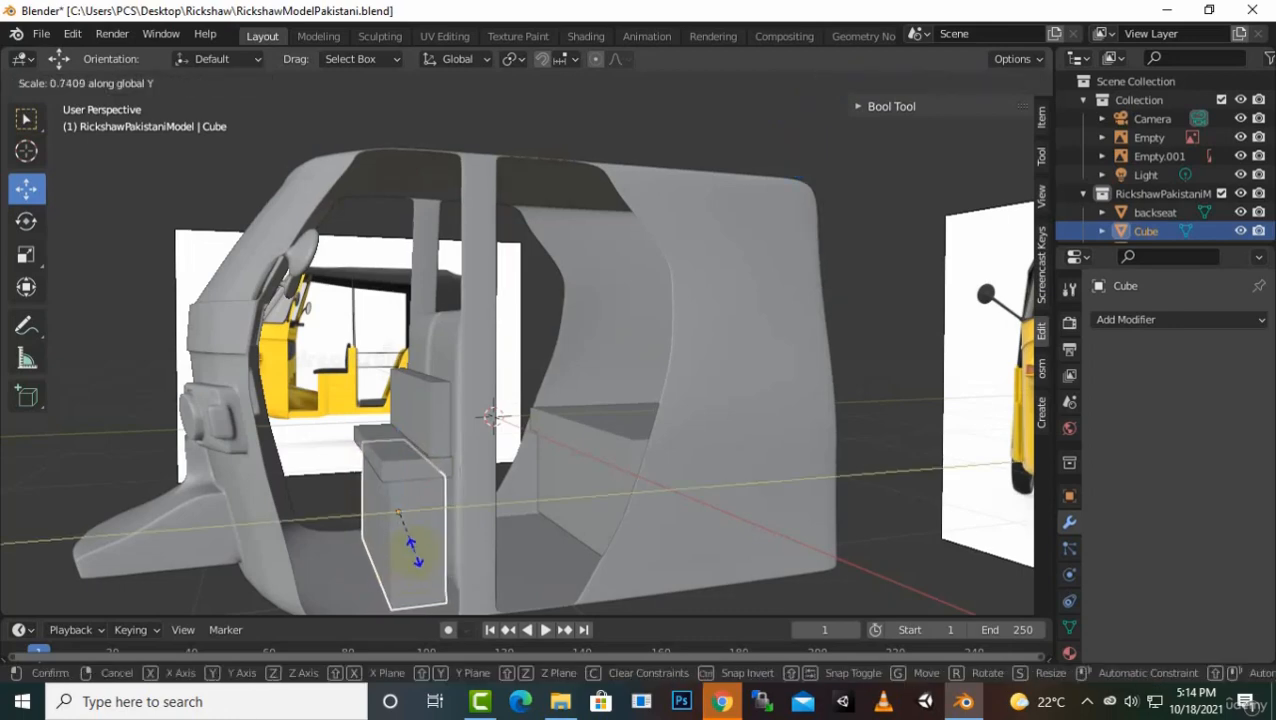
left_click(416, 546)
Shift the driver's seat base backward under the rear of the cushion, and select the main body
middle_click_drag(416, 546, 575, 498)
key("g")
left_click(511, 513)
scroll(505, 511, "down", 3)
left_click(500, 484)
scroll(558, 505, "up", 2)
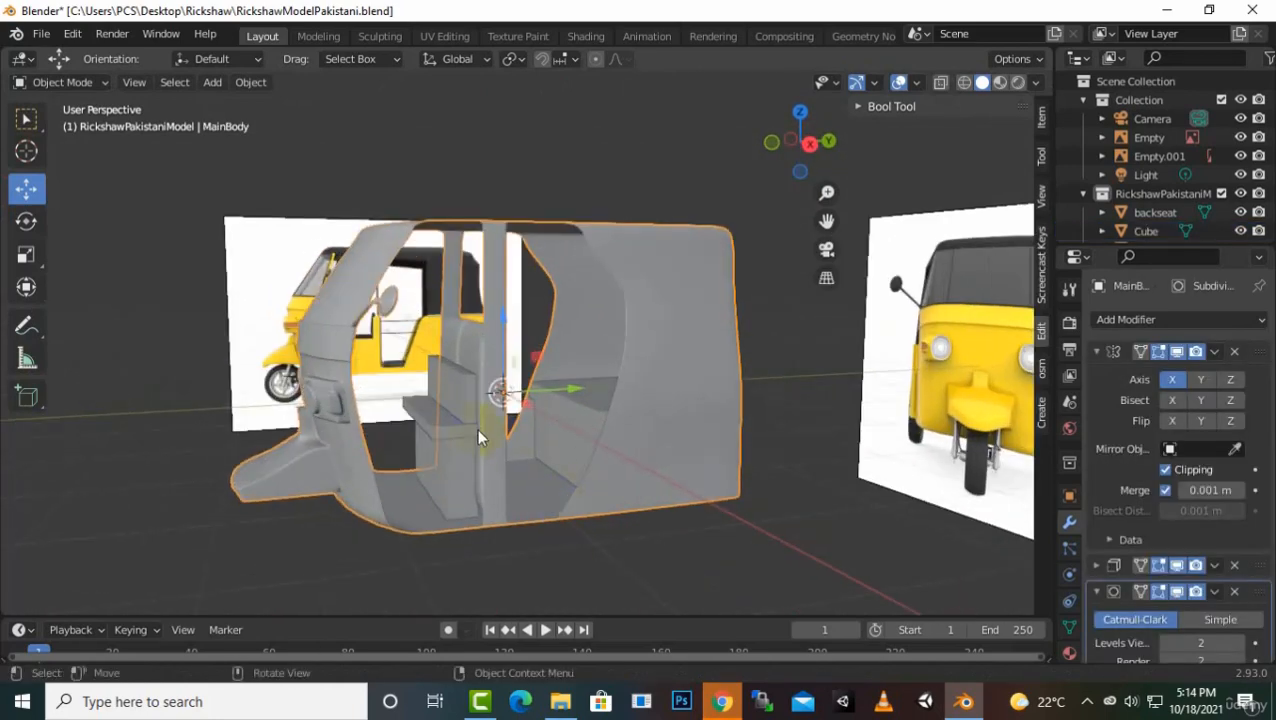
Join the driver's seat base, cushion and backrest into a single object
left_click(453, 429)
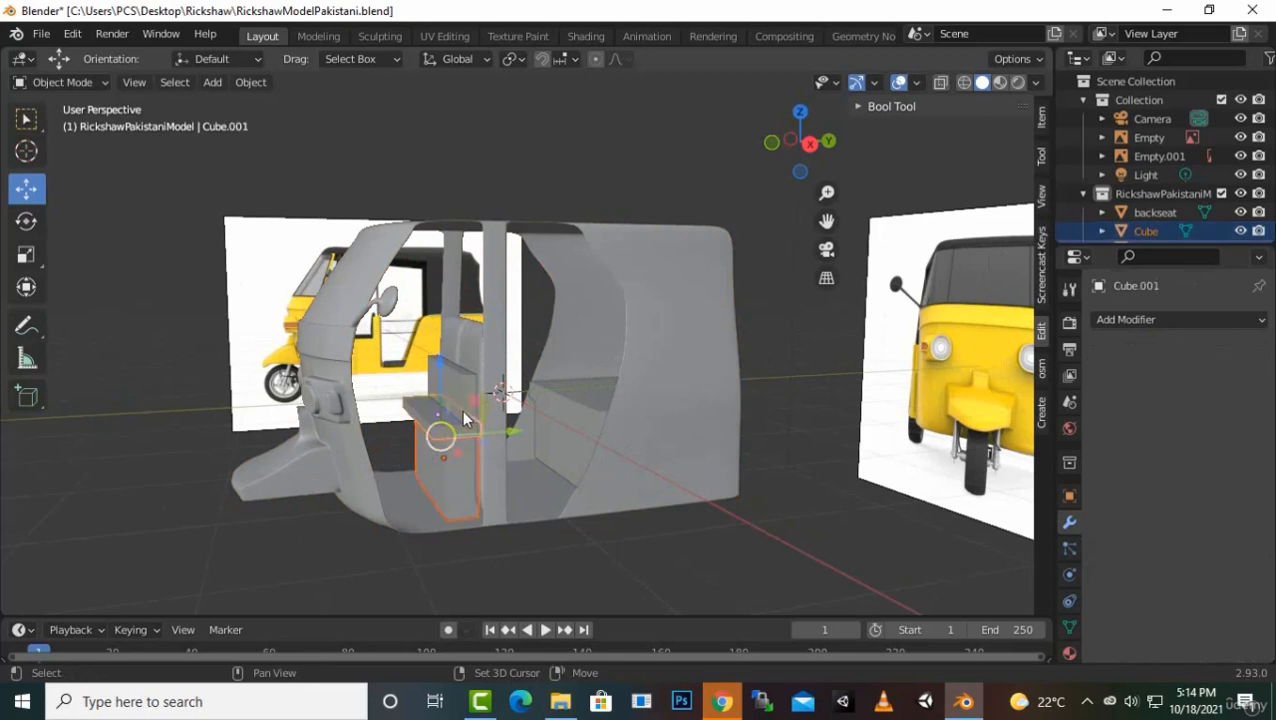
left_click(460, 400, "shift")
right_click(445, 383)
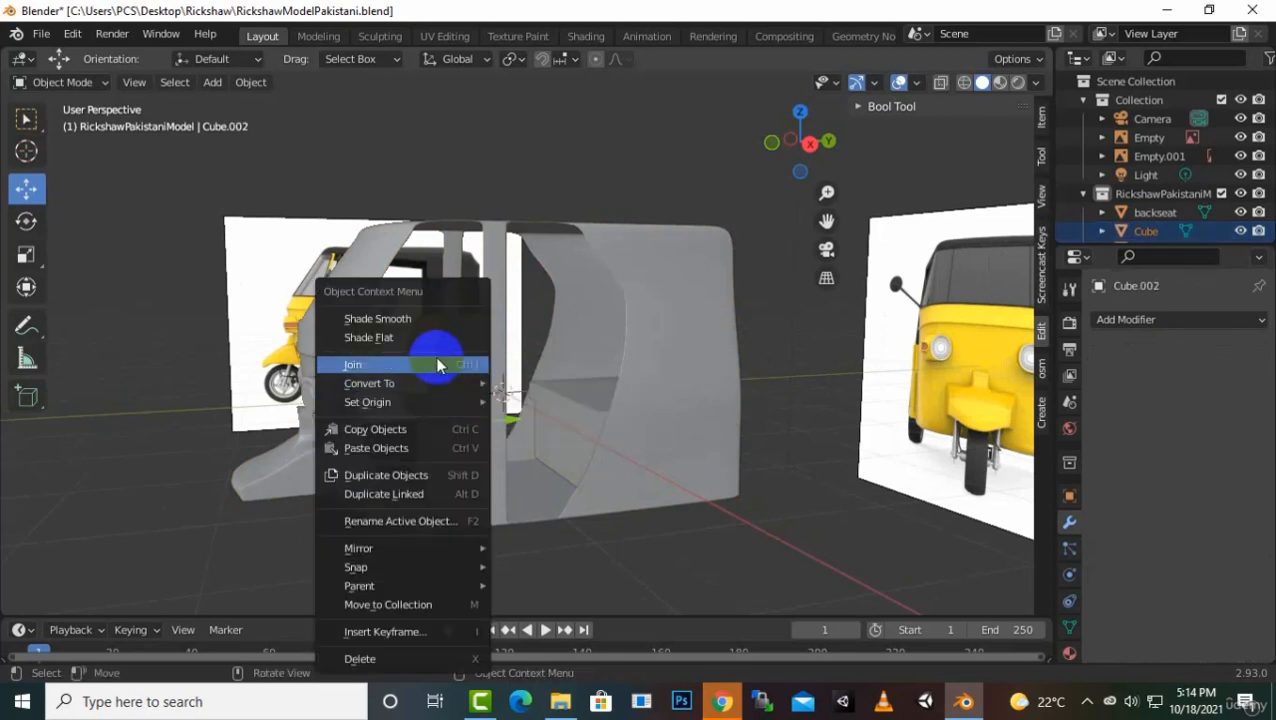
left_click(429, 368)
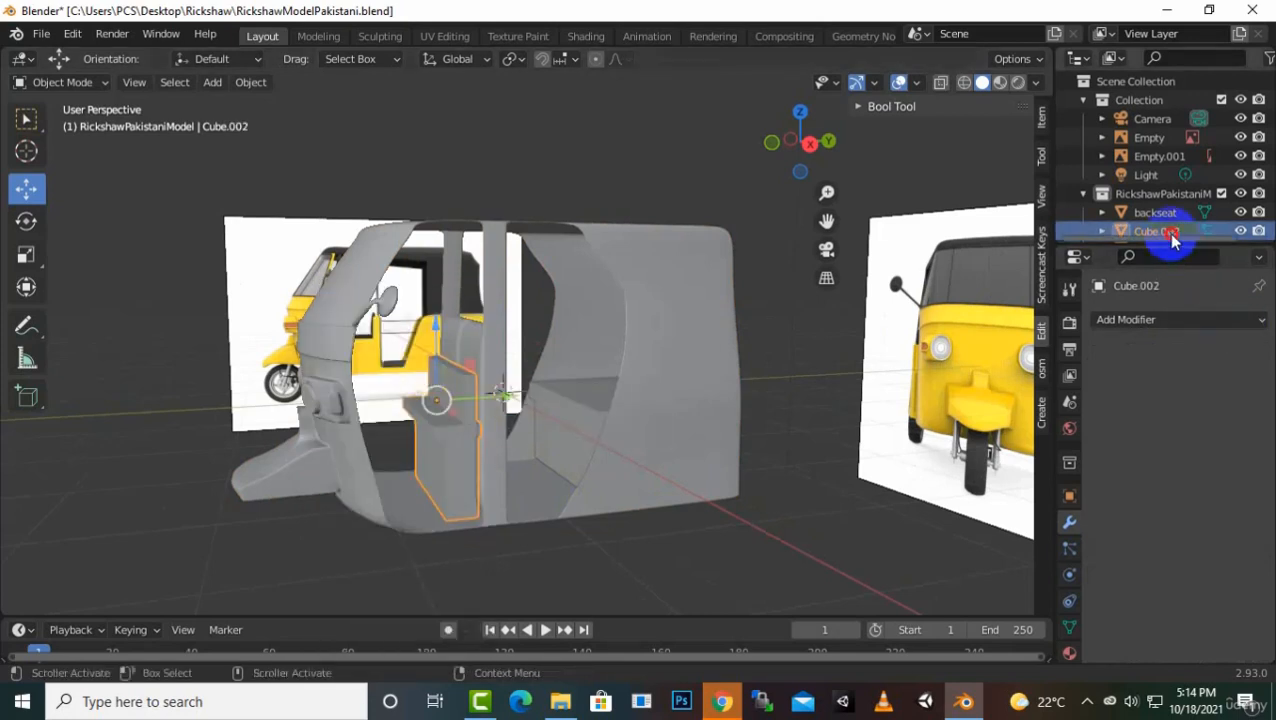
Rename the joined driver's seat object to Frontseat and save the file
scroll(1168, 236, "down", 1)
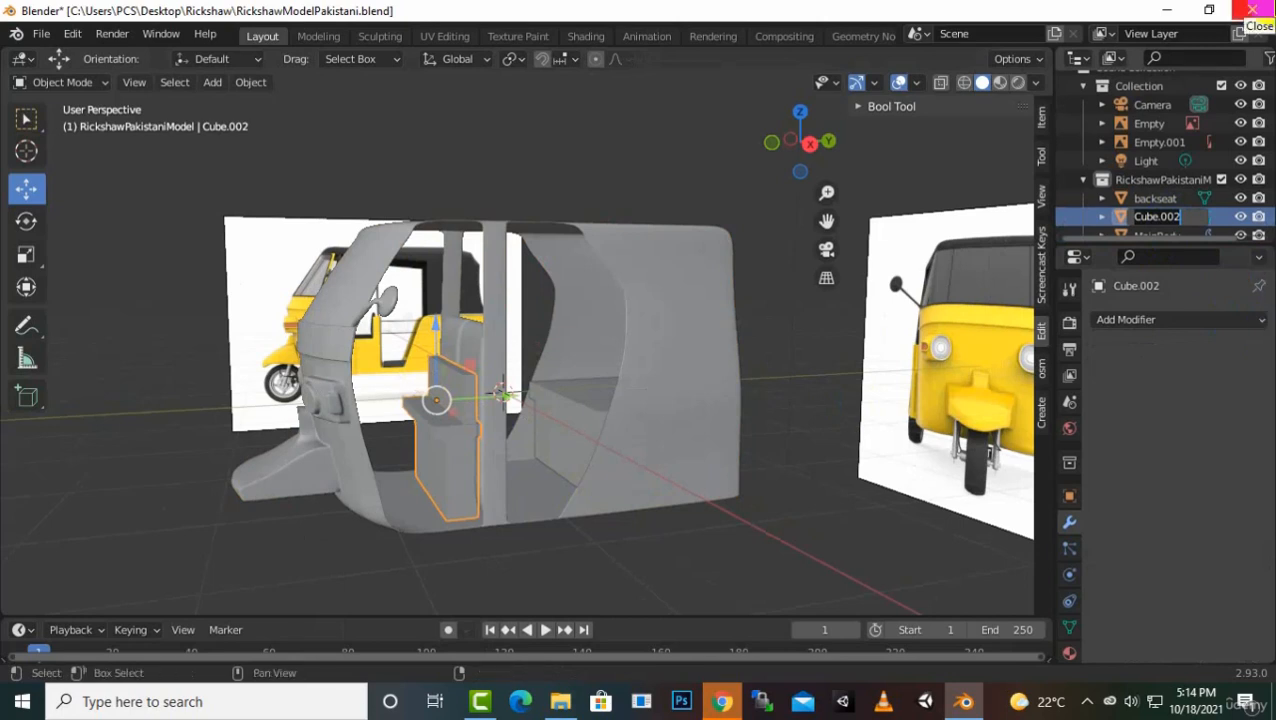
type("Front")
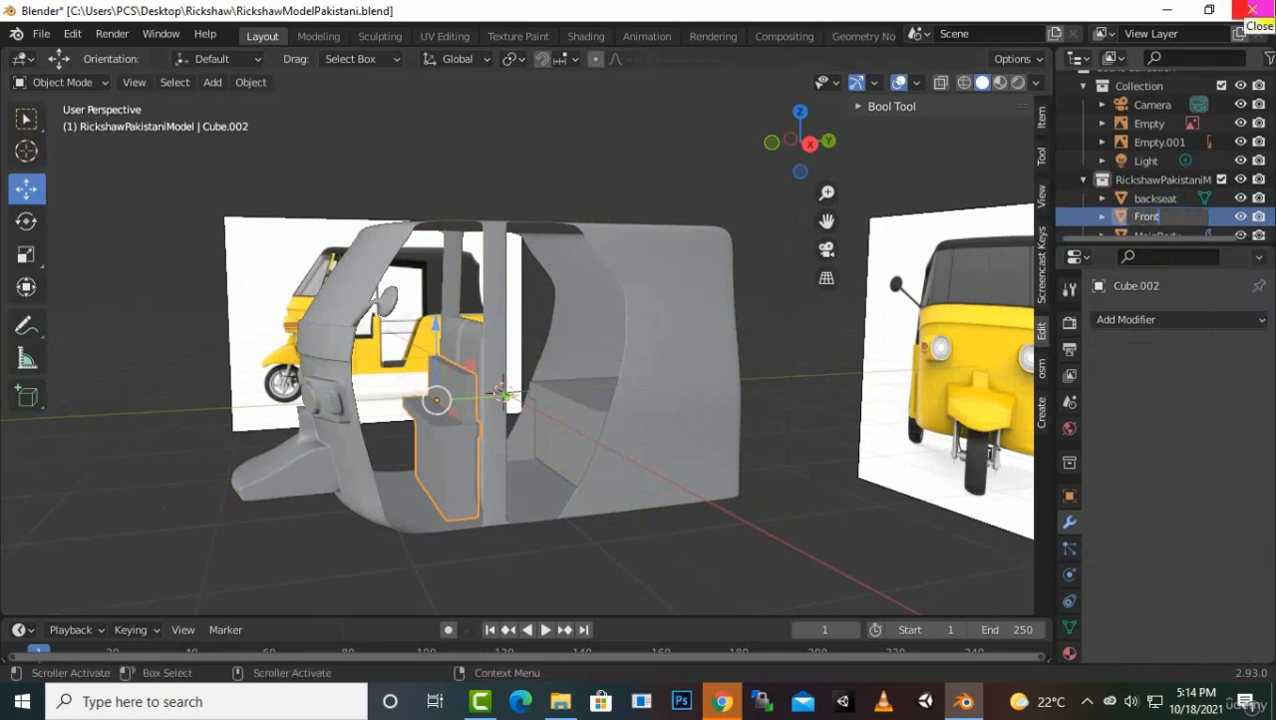
type("seat")
key("Return")
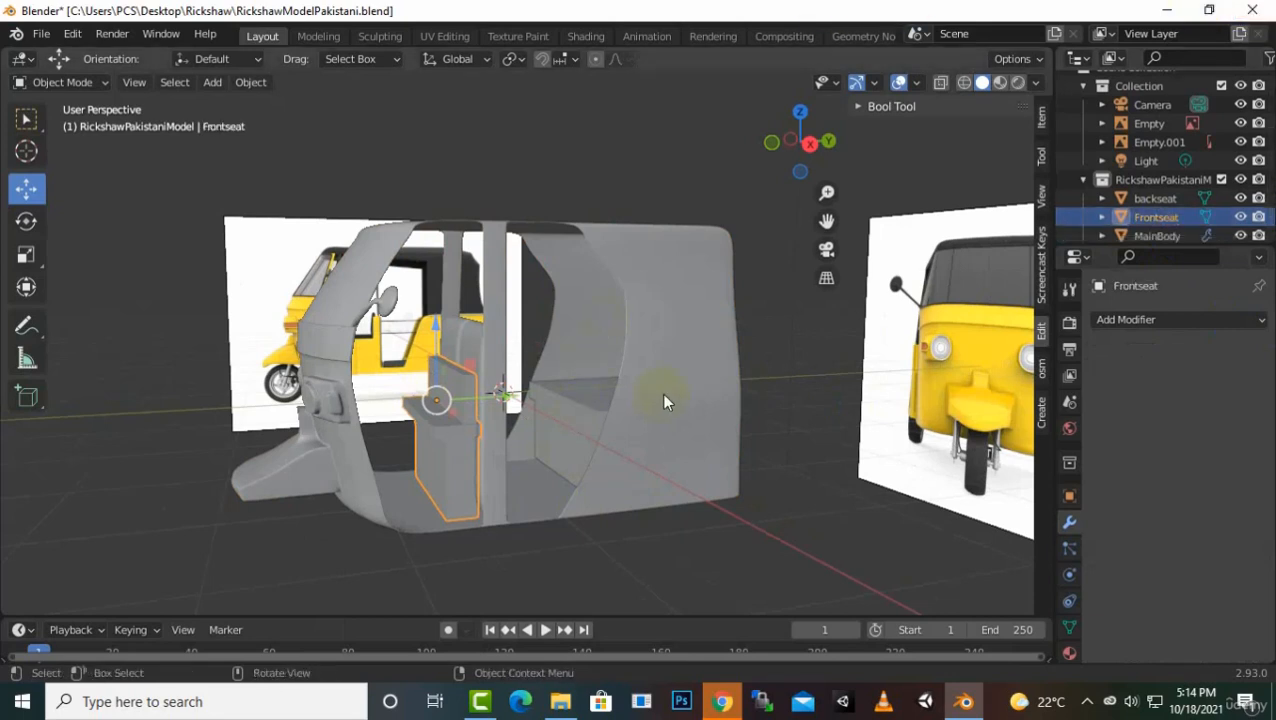
key("ctrl+s")
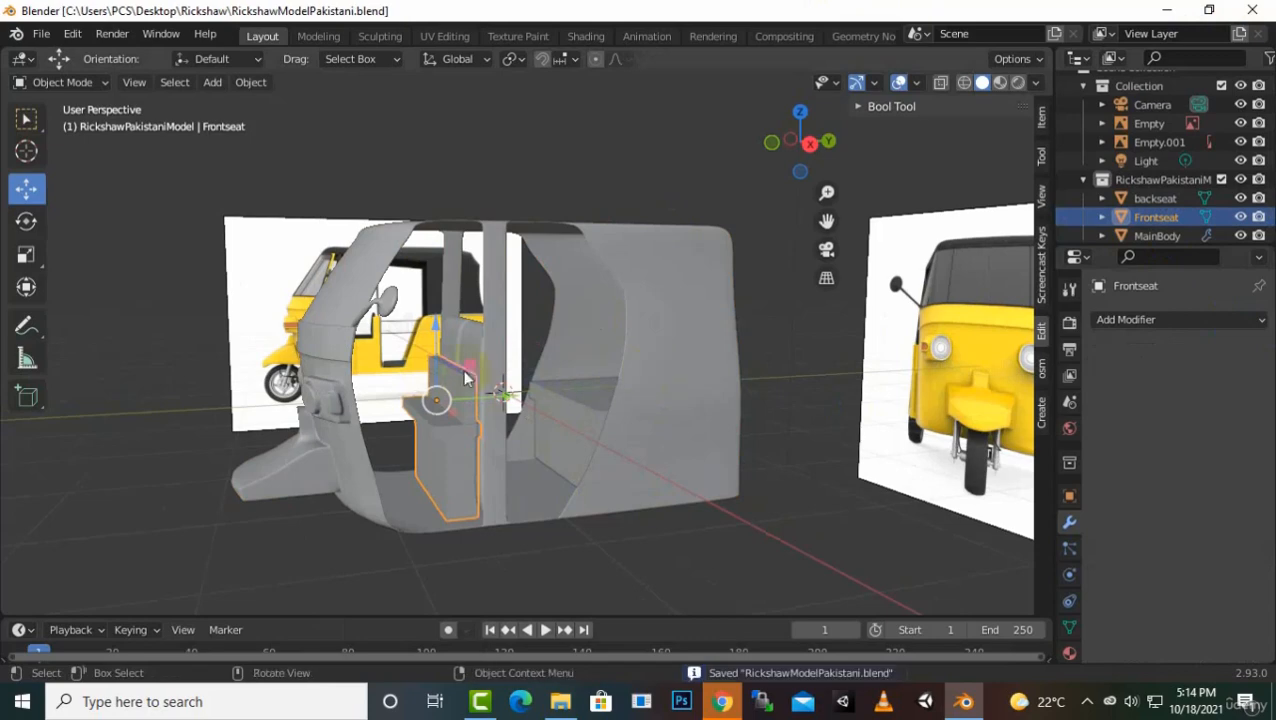
Examine from several angles how the front seat sits inside the rickshaw body
scroll(640, 372, "up", 3)
middle_click_drag(616, 352, 545, 374)
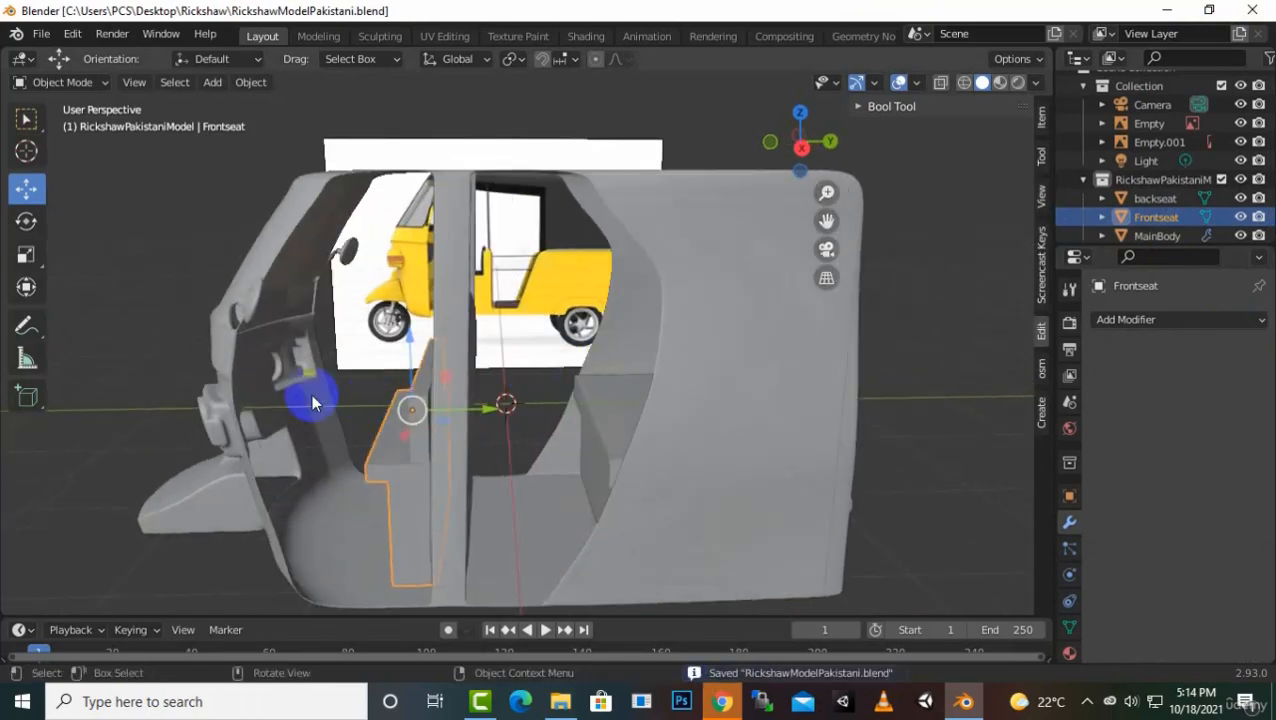
mouse_move(363, 358)
middle_mouse_down()
mouse_move(315, 394)
mouse_move(358, 343)
middle_mouse_up()
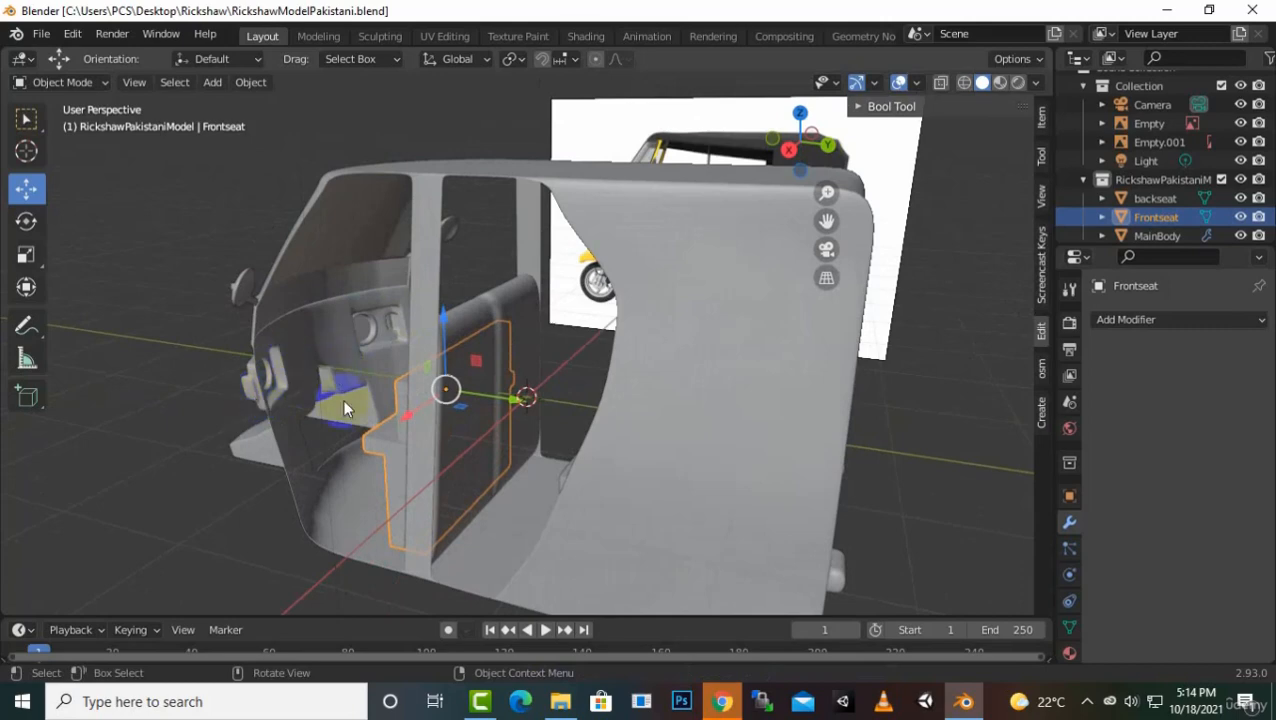
middle_click_drag(343, 399, 451, 411)
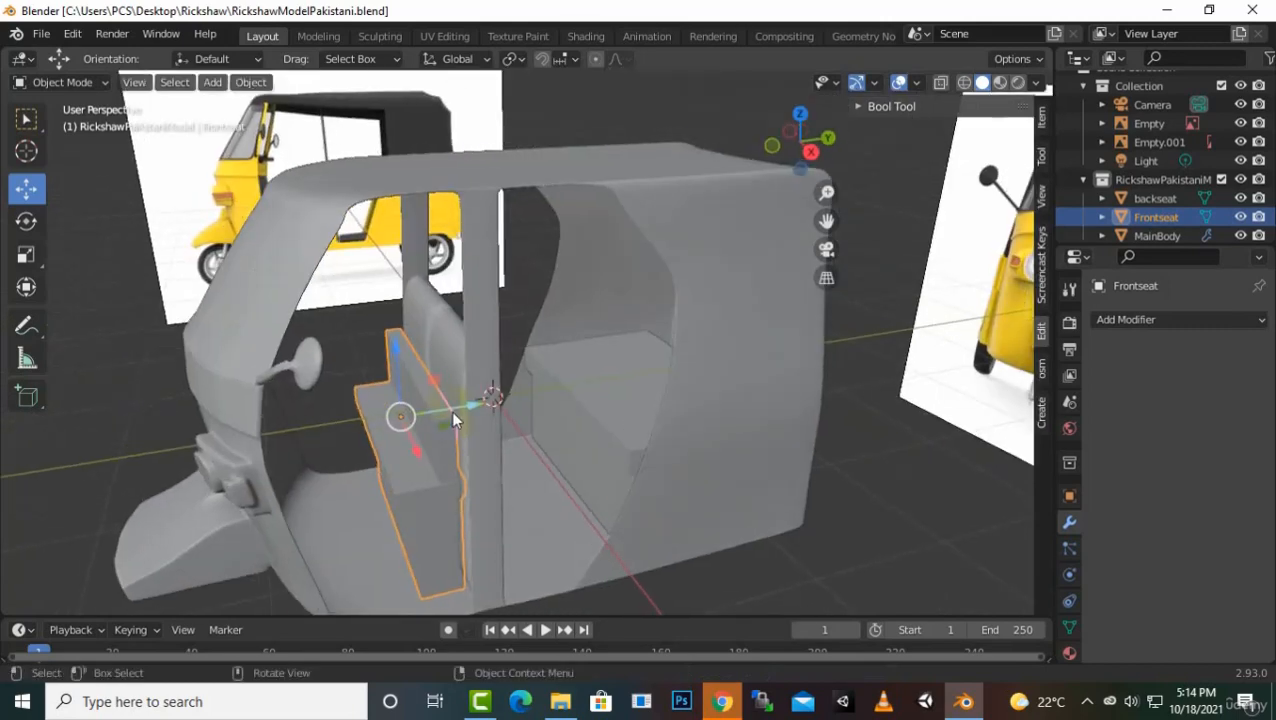
middle_click_drag(880, 442, 643, 438)
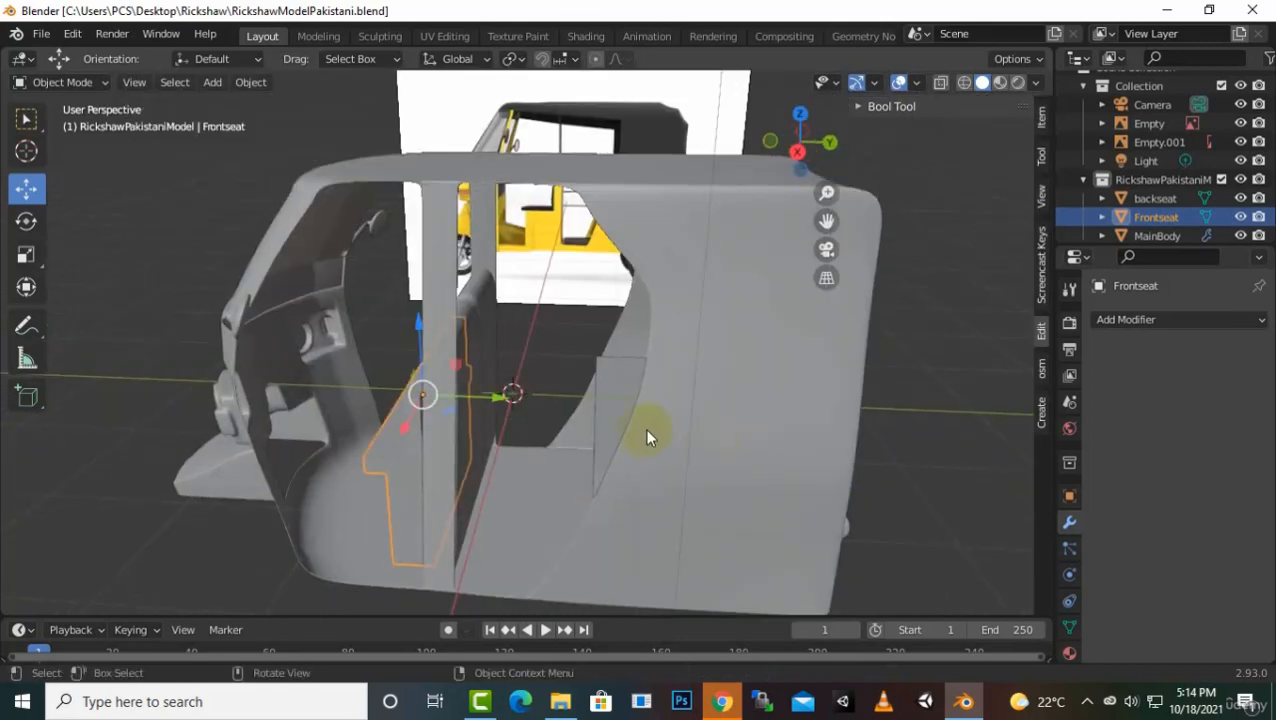
key("Tab")
key("Tab")
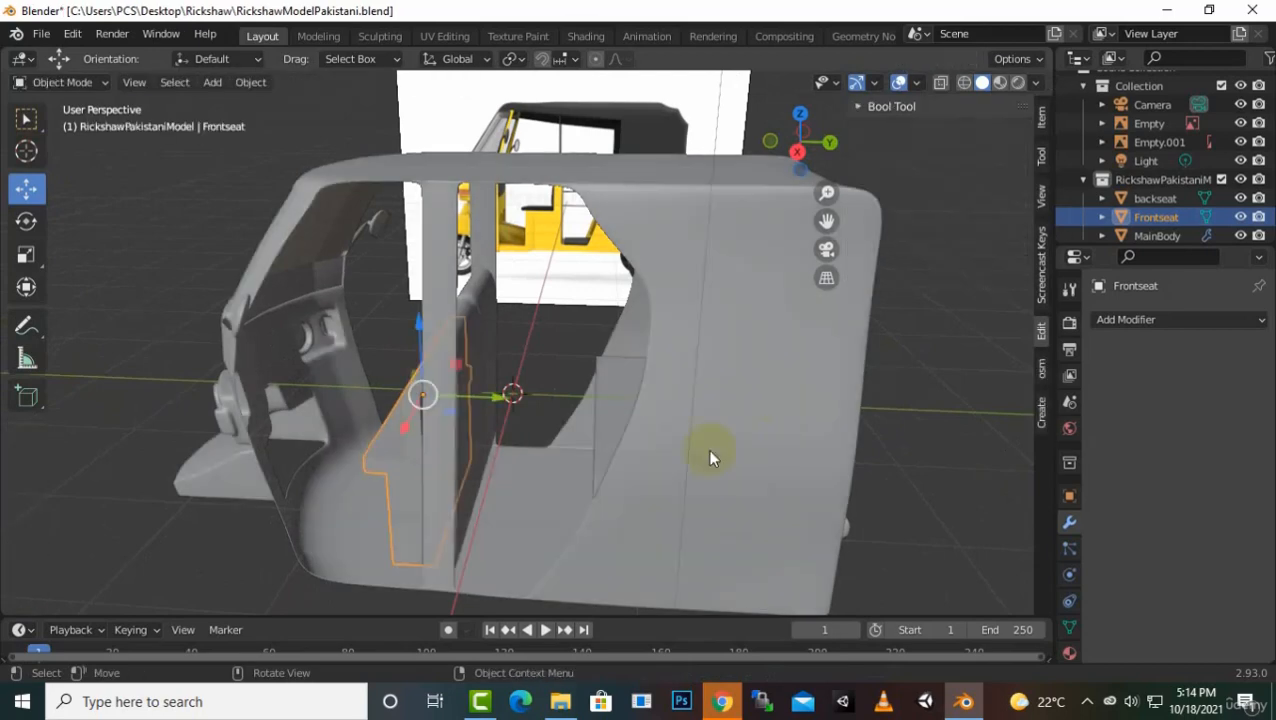
Turn off the Edit Mode display of the main body's Subdivision modifier, check the body mesh, and return to Object Mode
left_click(710, 460)
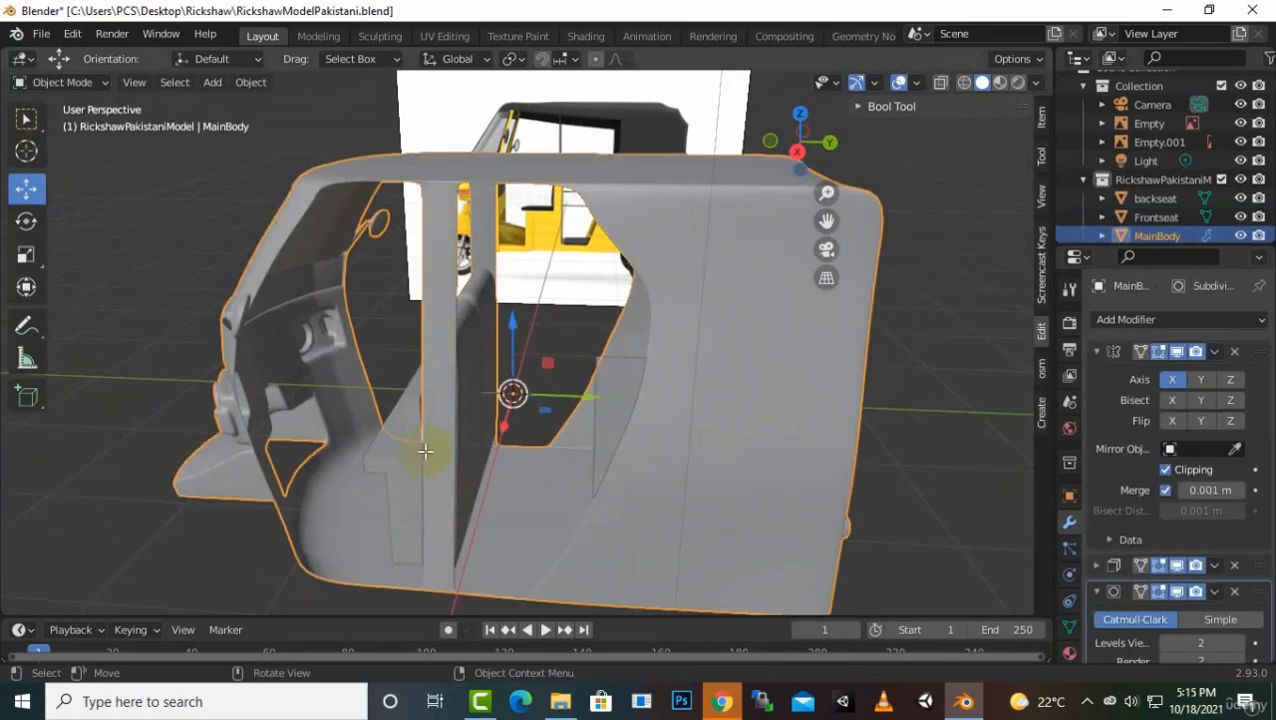
key("Tab")
middle_click_drag(541, 440, 437, 387)
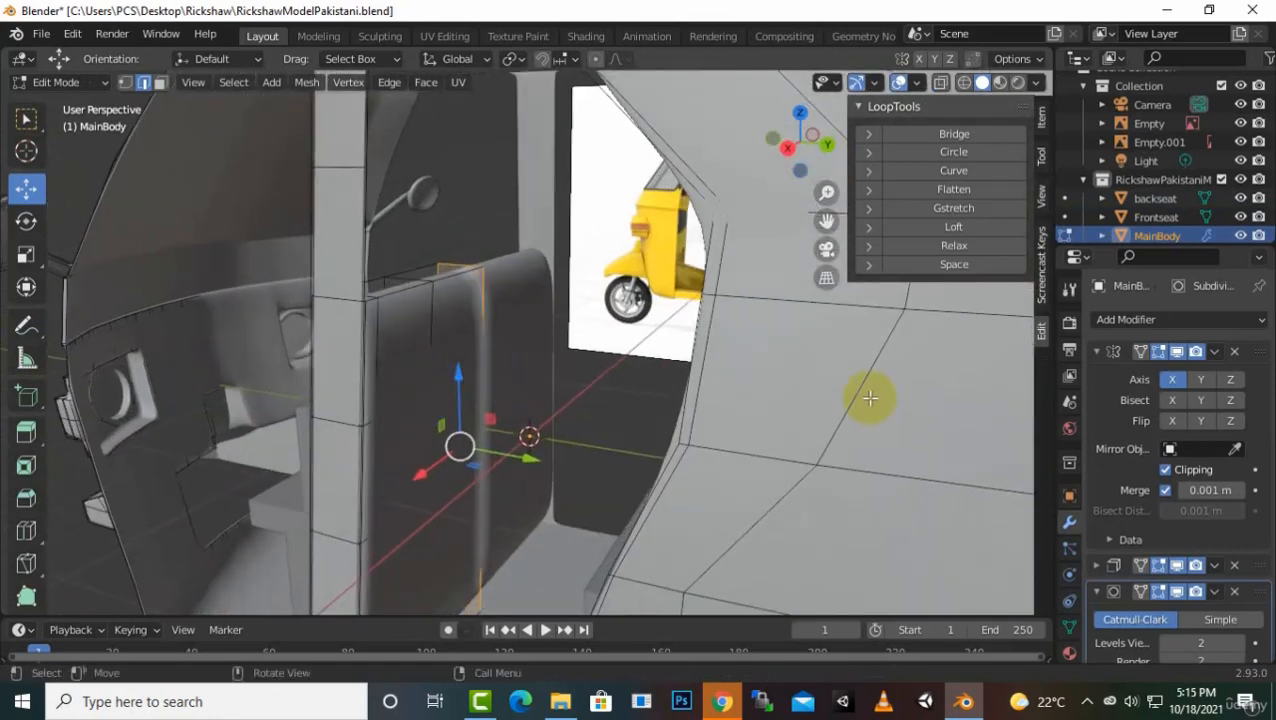
left_click(1159, 592)
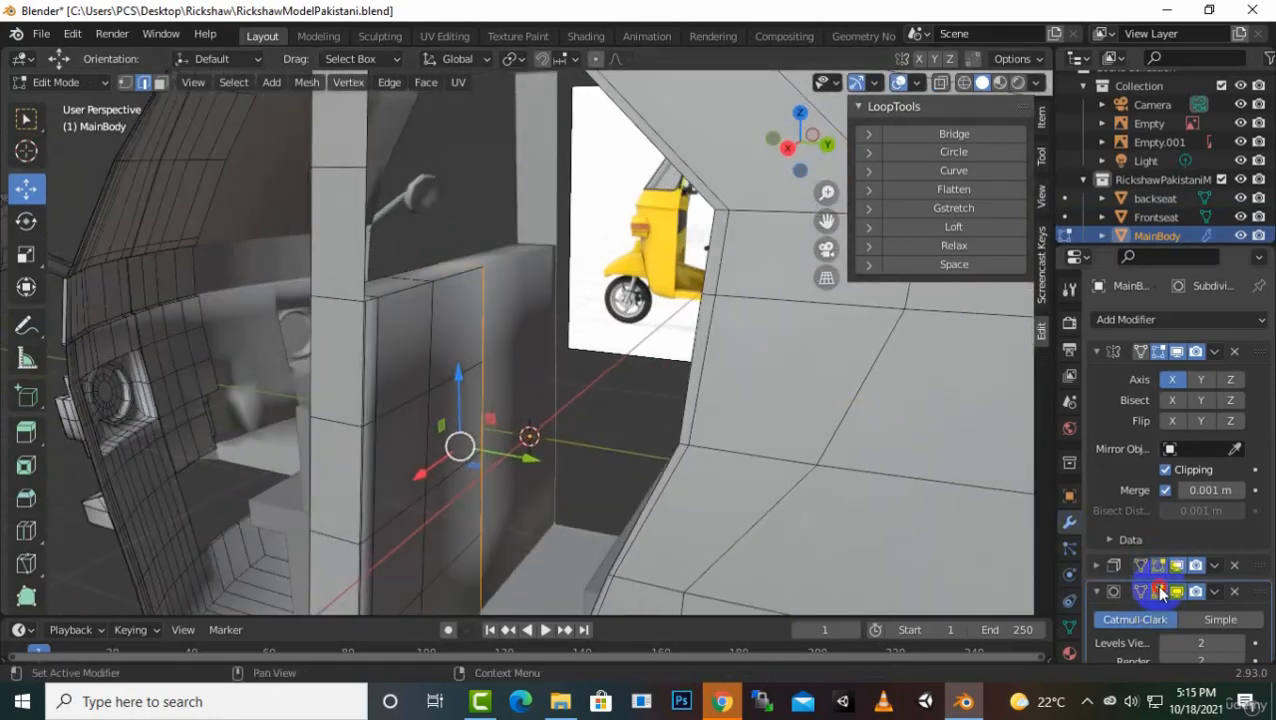
scroll(602, 412, "down", 1)
middle_click_drag(604, 412, 437, 468)
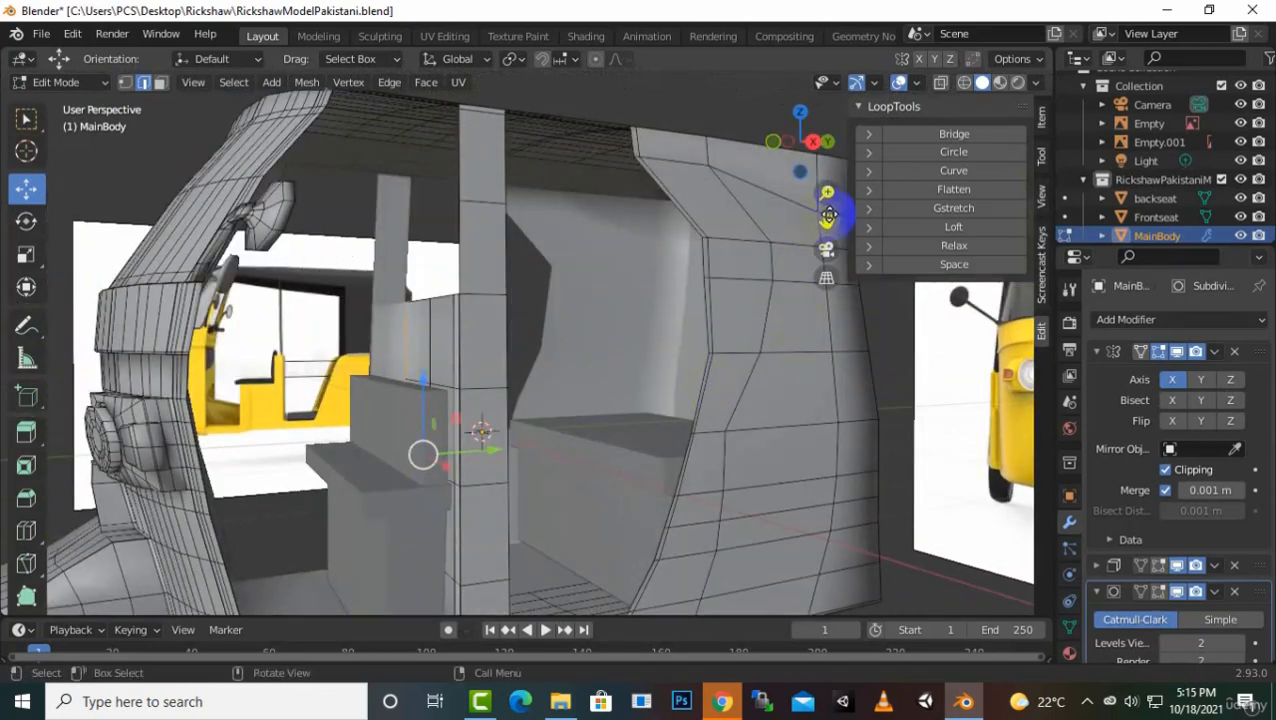
left_click_drag(829, 216, 1054, 222)
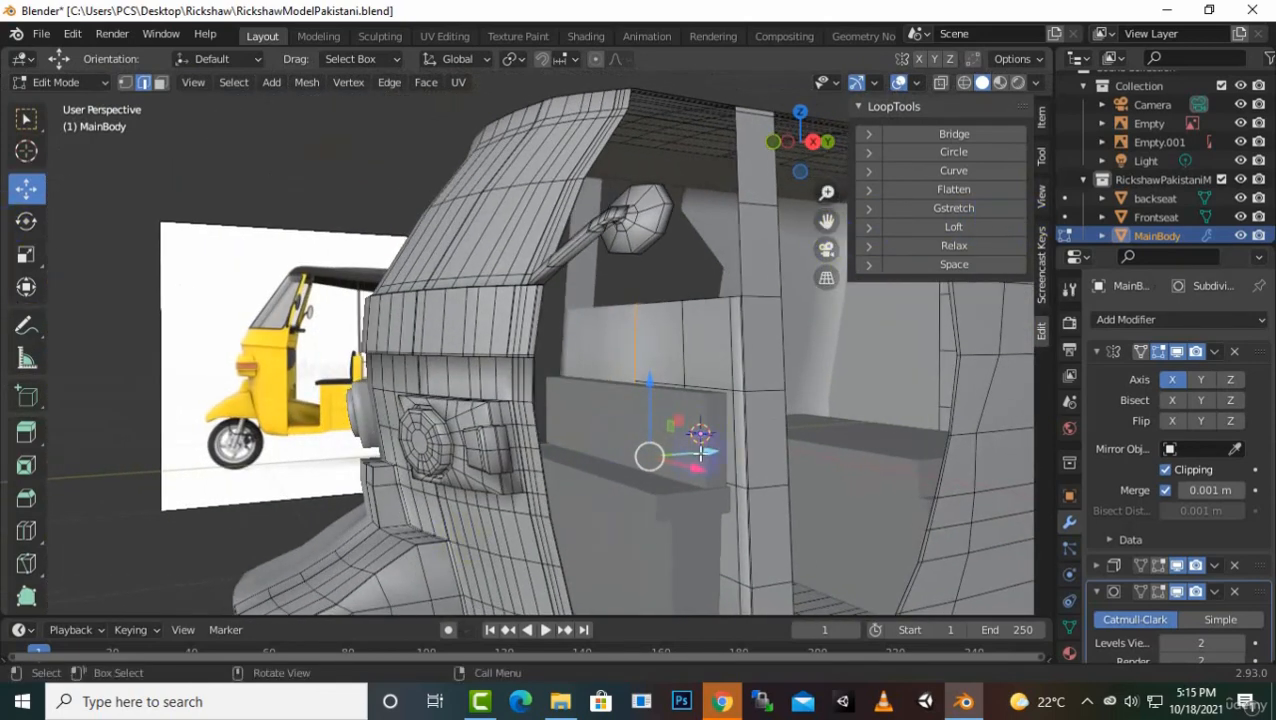
key("Tab")
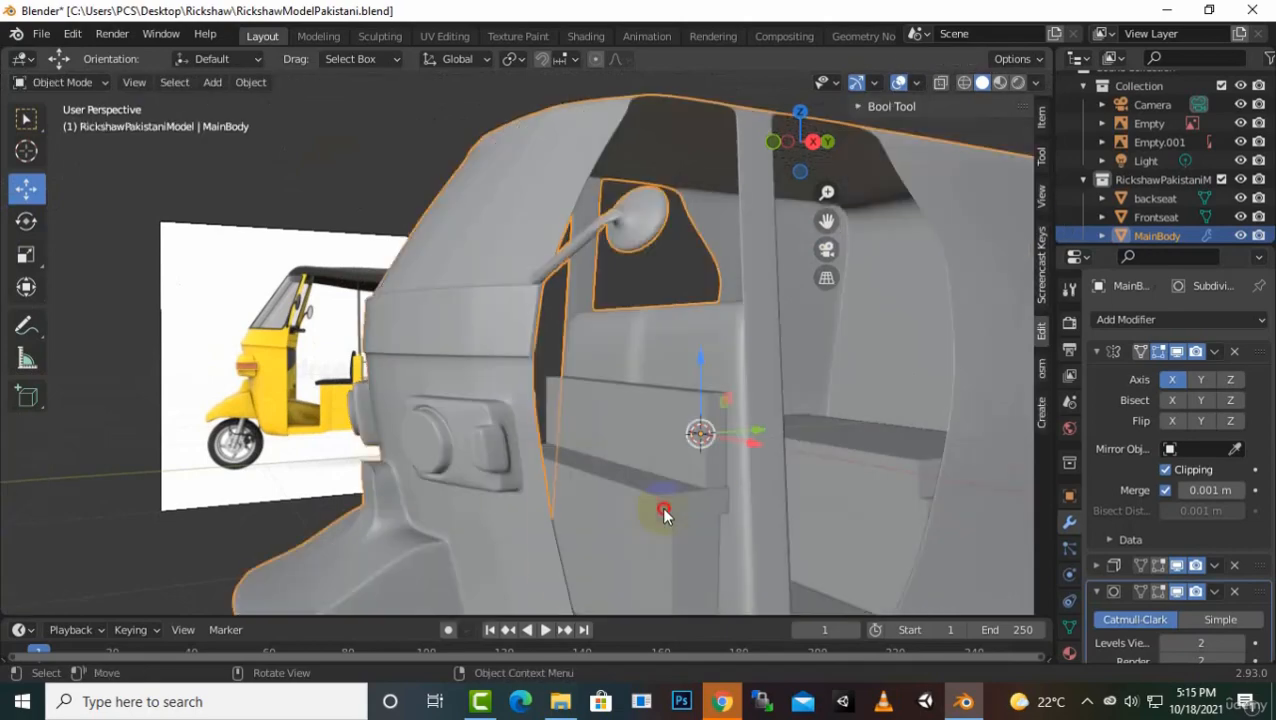
Apply Shade Smooth to the front seat and the back seat
left_click(661, 506)
right_click(662, 510)
left_click(615, 337)
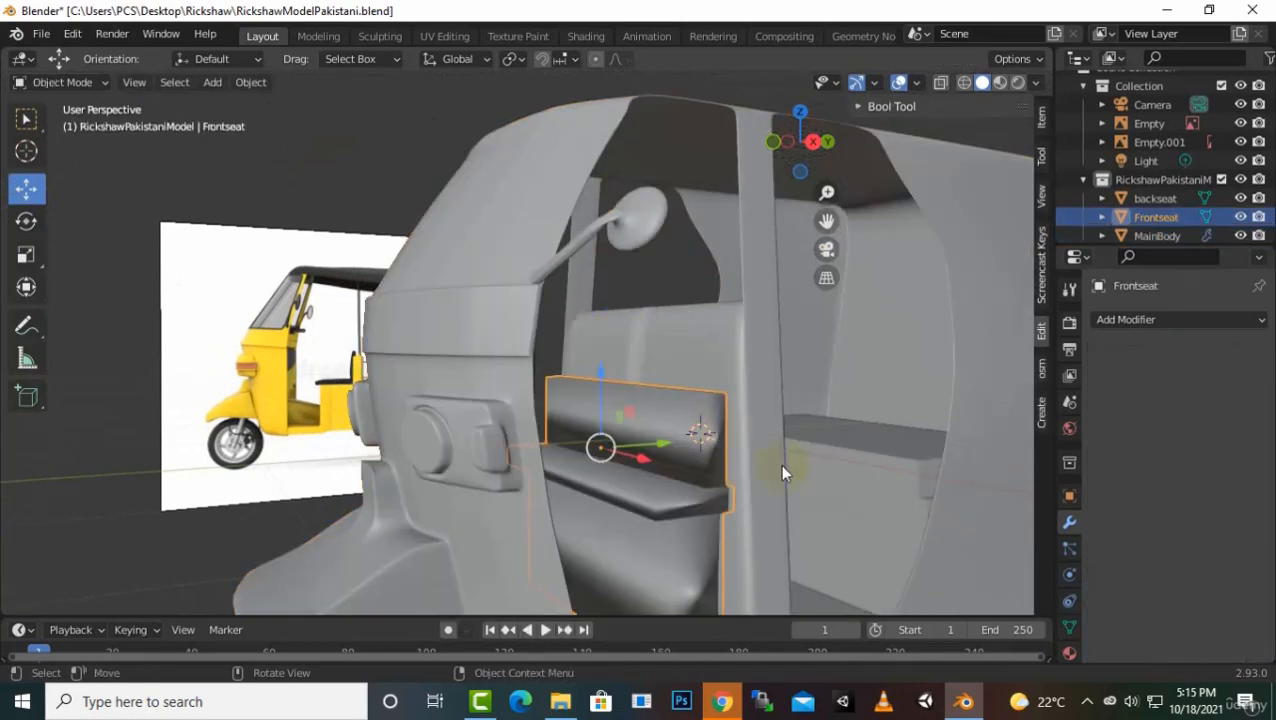
middle_click_drag(780, 464, 840, 490)
left_click(862, 470)
right_click(855, 467)
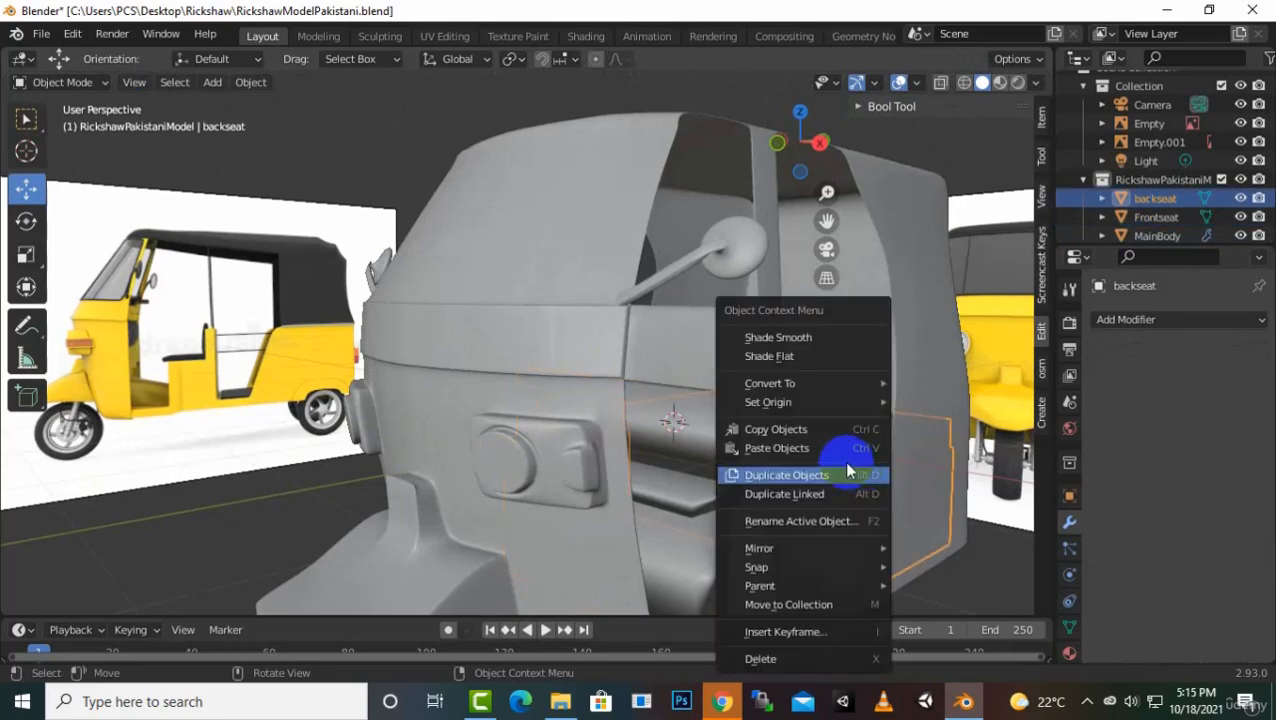
left_click(780, 338)
Add two vertical loop cuts across the front seat's backrest and scale them apart along X by about 2.89, toward its ends
middle_click_drag(850, 430, 709, 444)
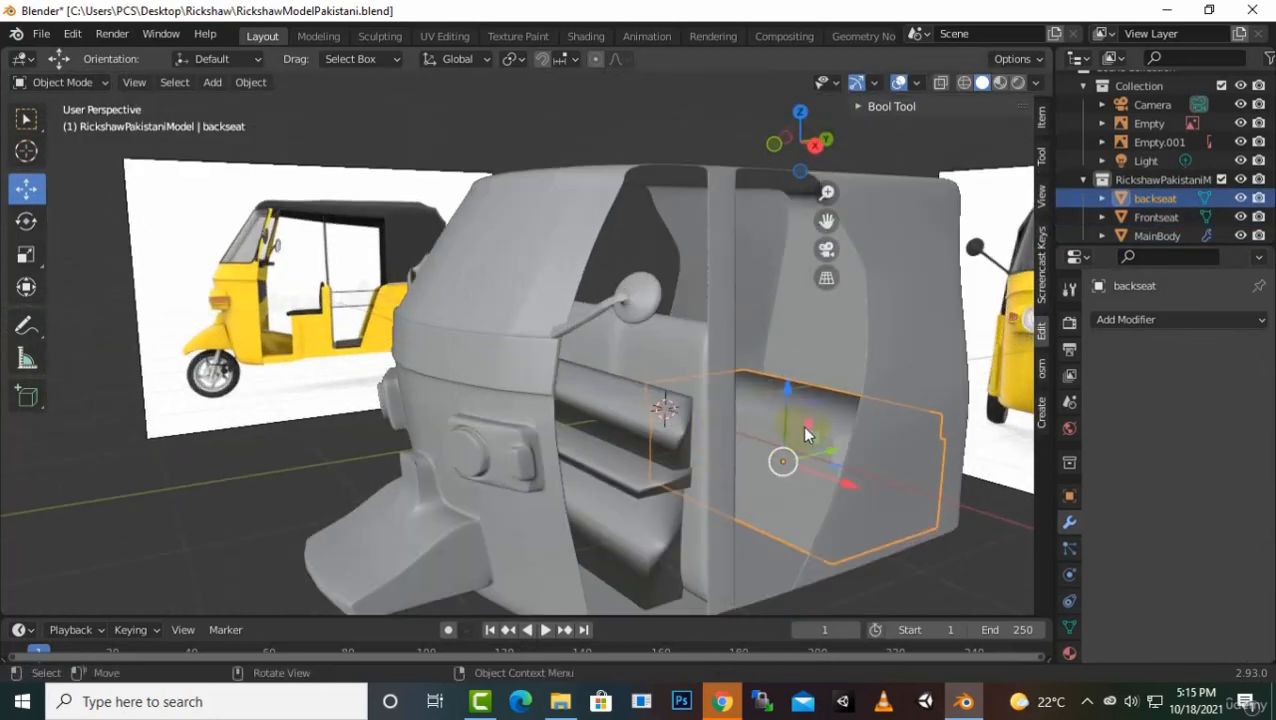
middle_click_drag(822, 461, 679, 500)
left_click(655, 408)
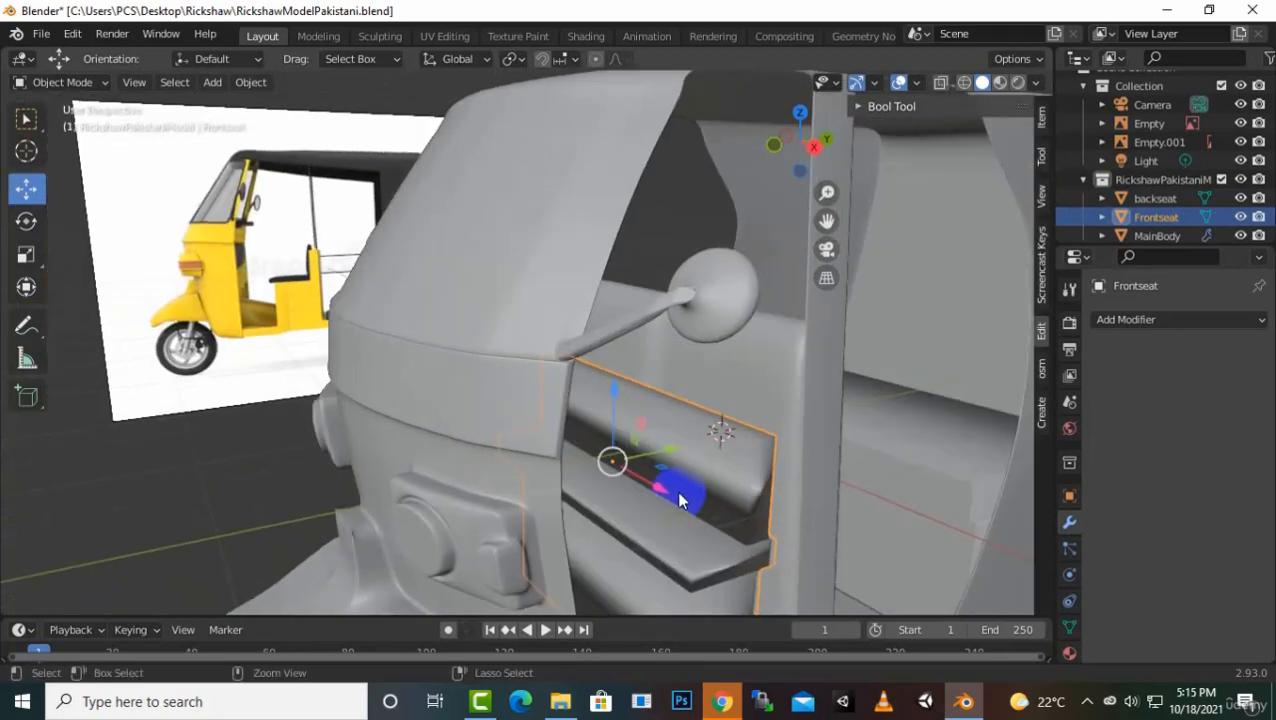
key("Tab")
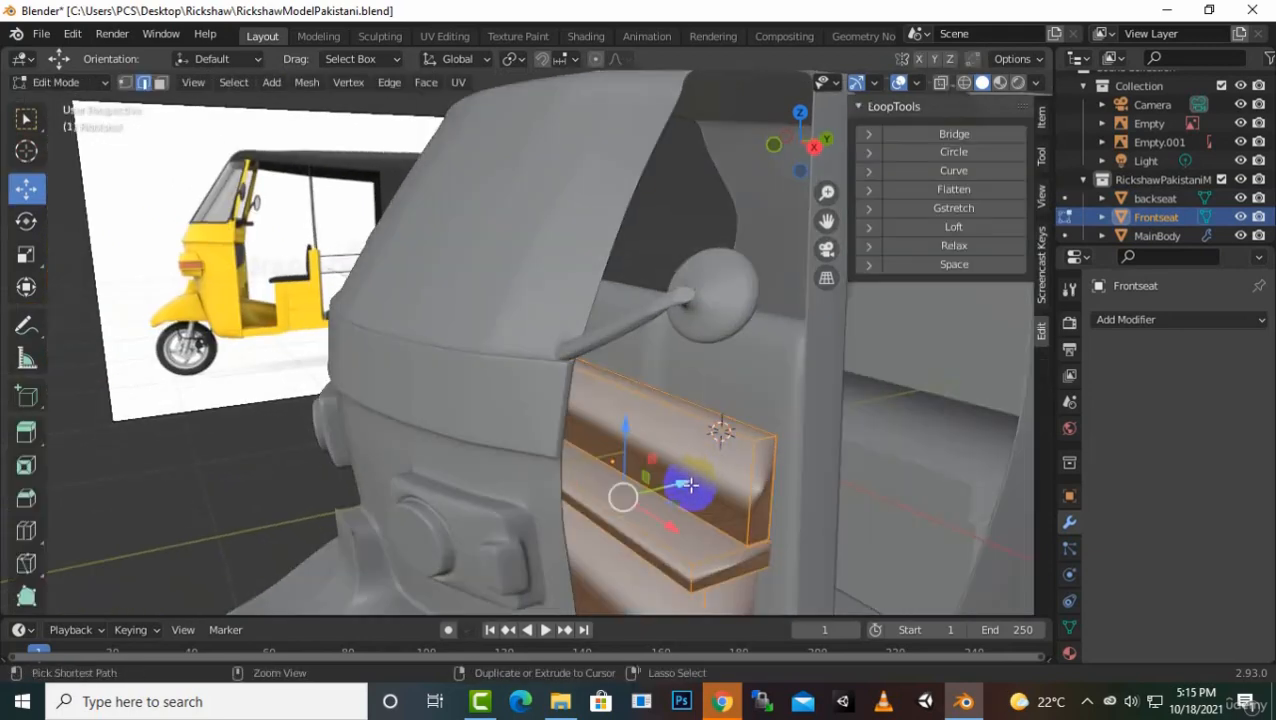
key("ctrl+r")
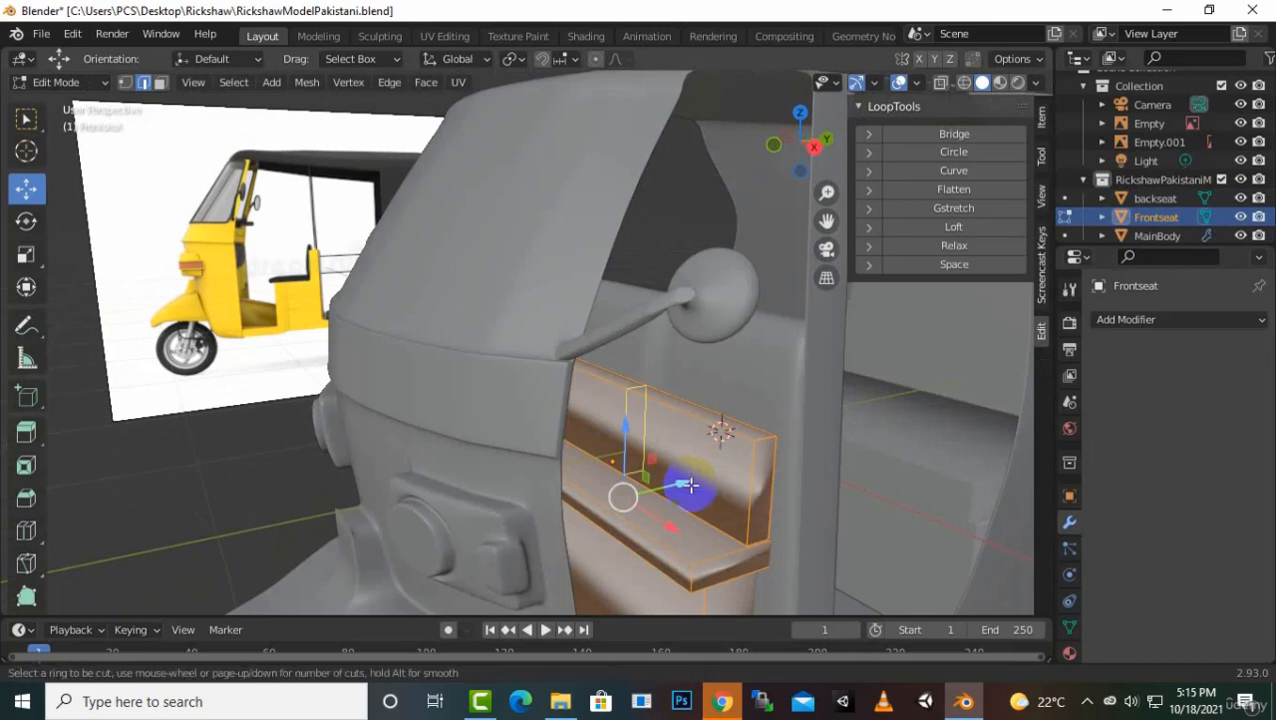
scroll(700, 486, "up", 1)
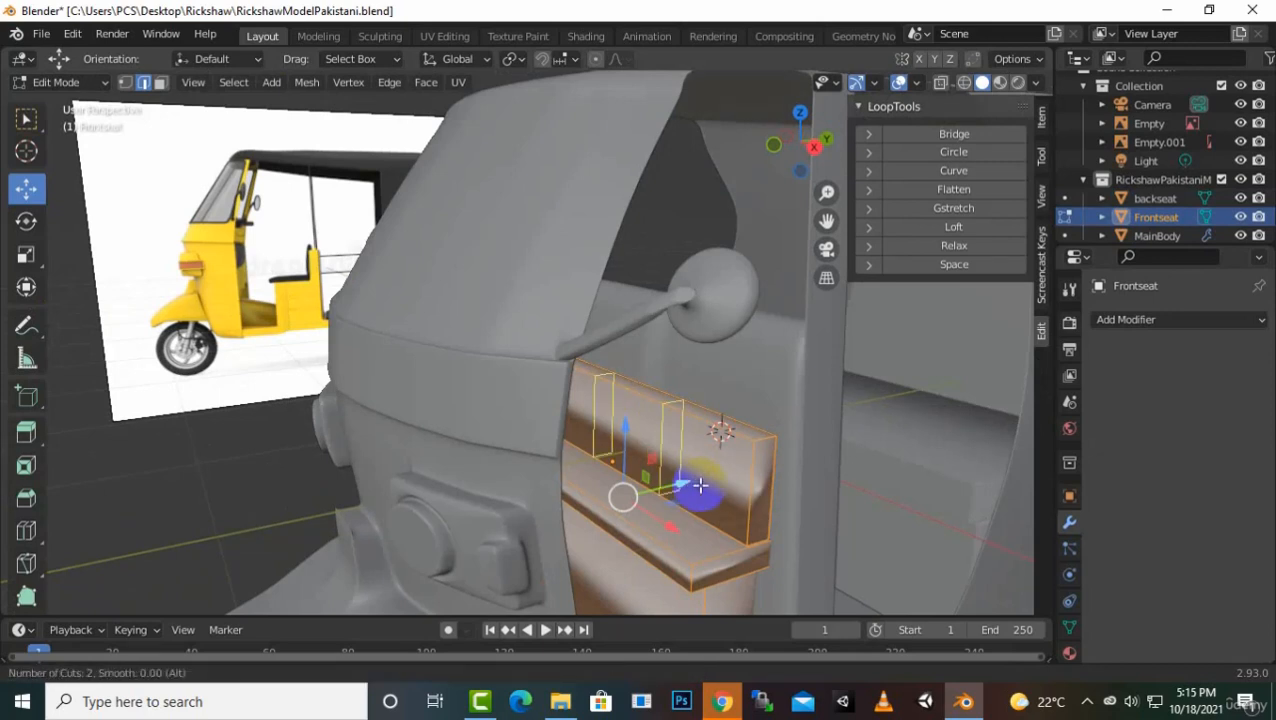
left_click(700, 486)
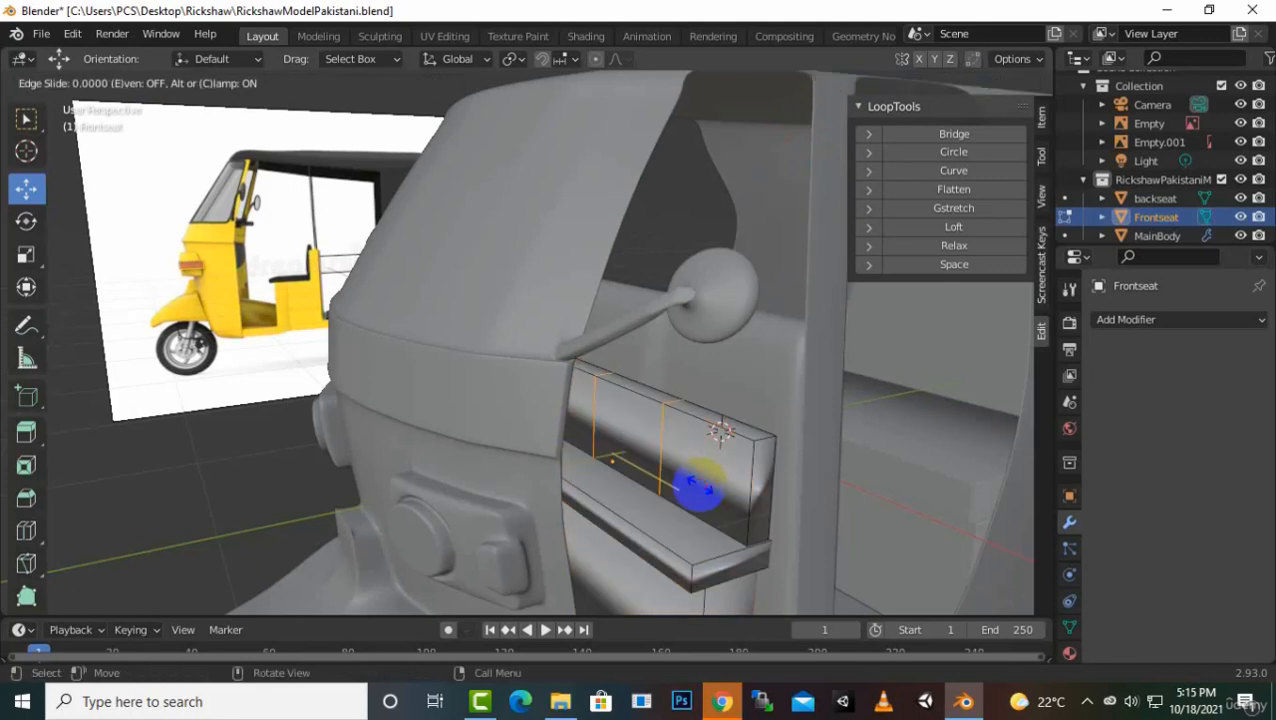
right_click(700, 486)
key("s")
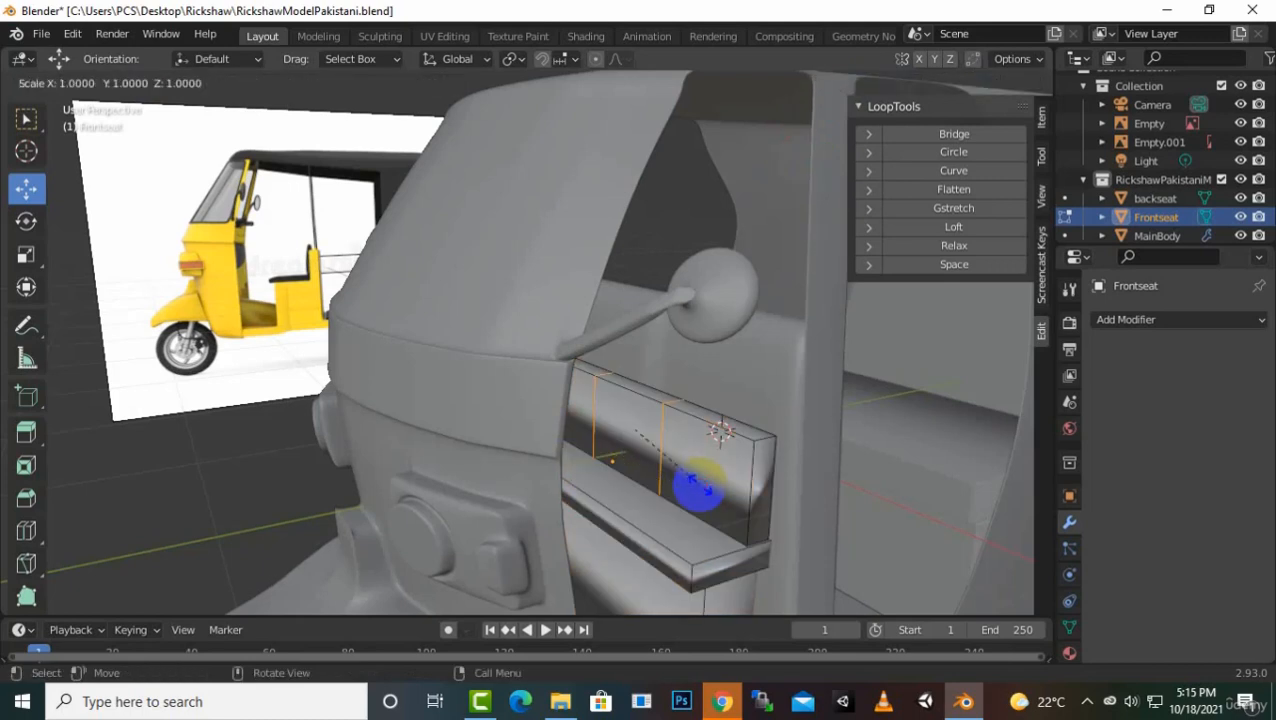
key("x")
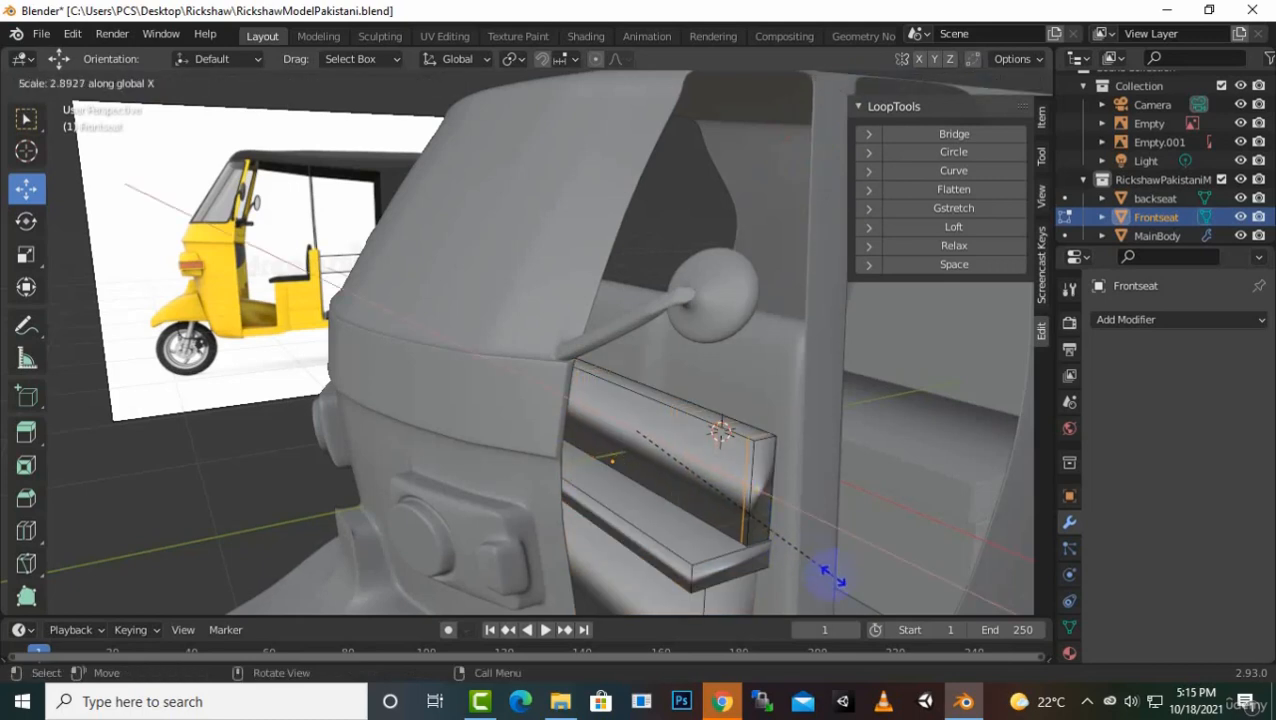
right_click(828, 576)
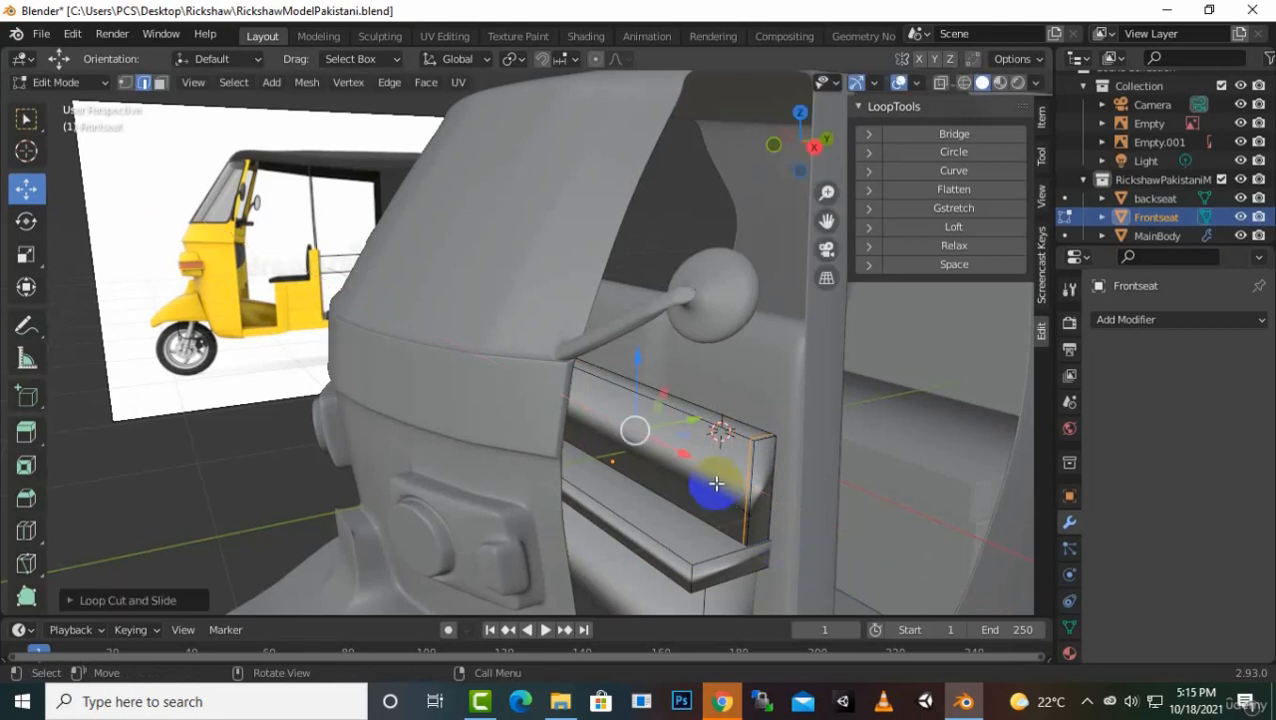
Add two horizontal loop cuts around the backrest, sliding one close to its top edge and the other close to its bottom edge
key("ctrl+r")
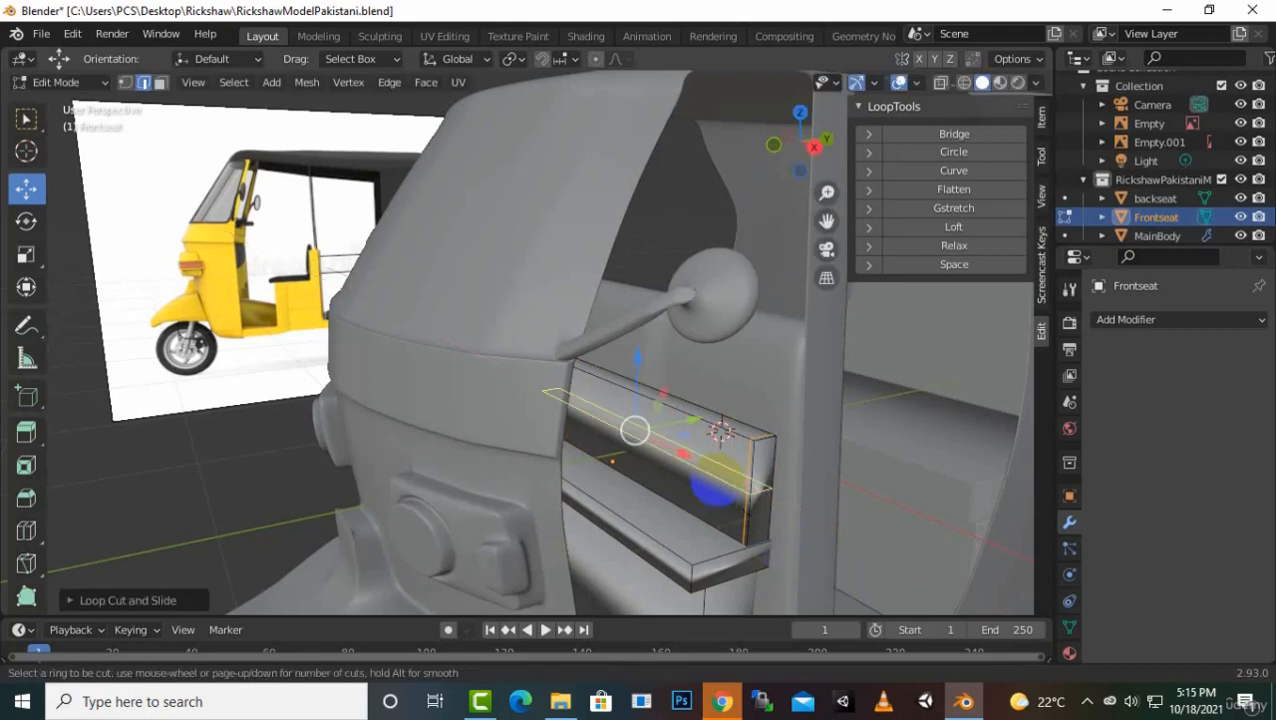
left_click(714, 484)
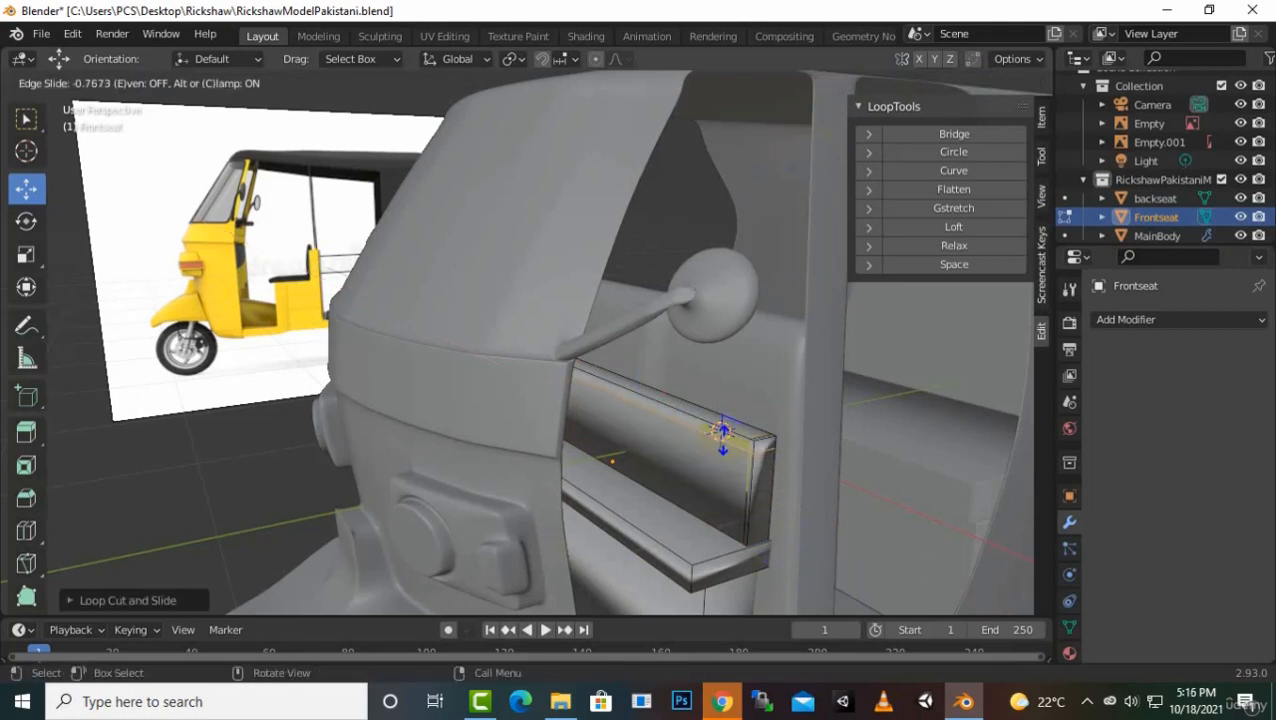
left_click(721, 432)
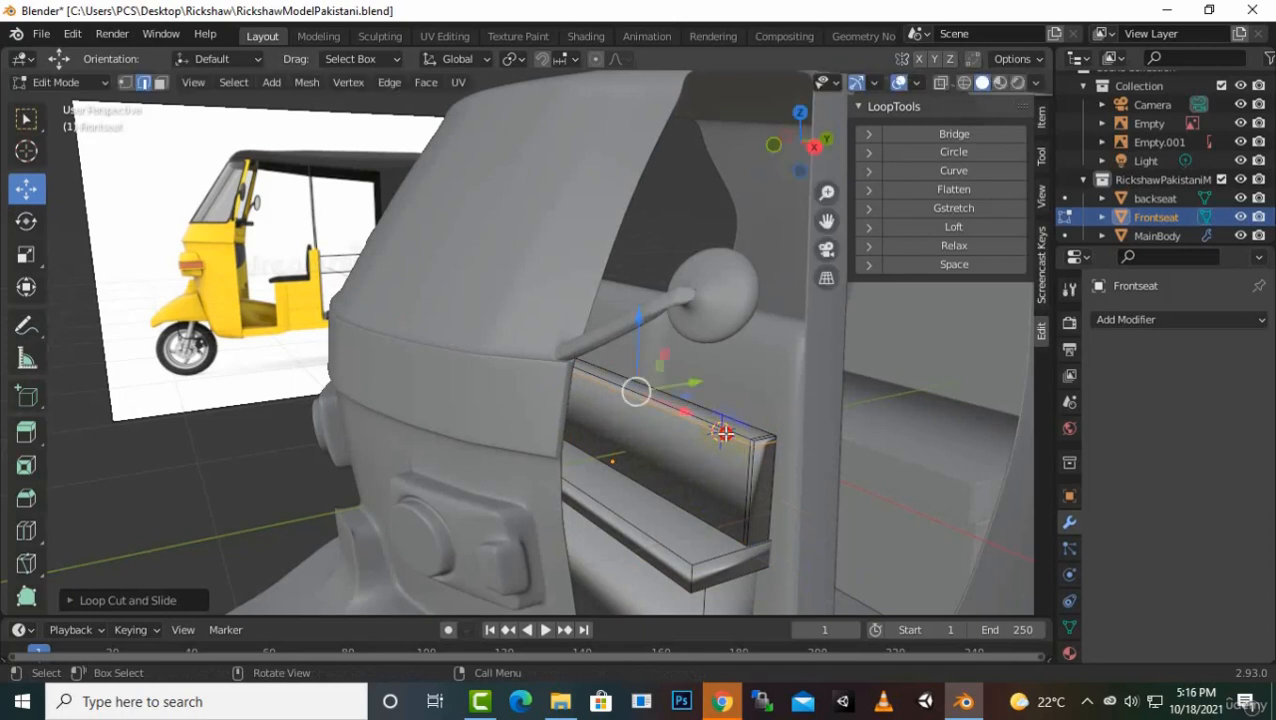
key("ctrl+r")
left_click(712, 482)
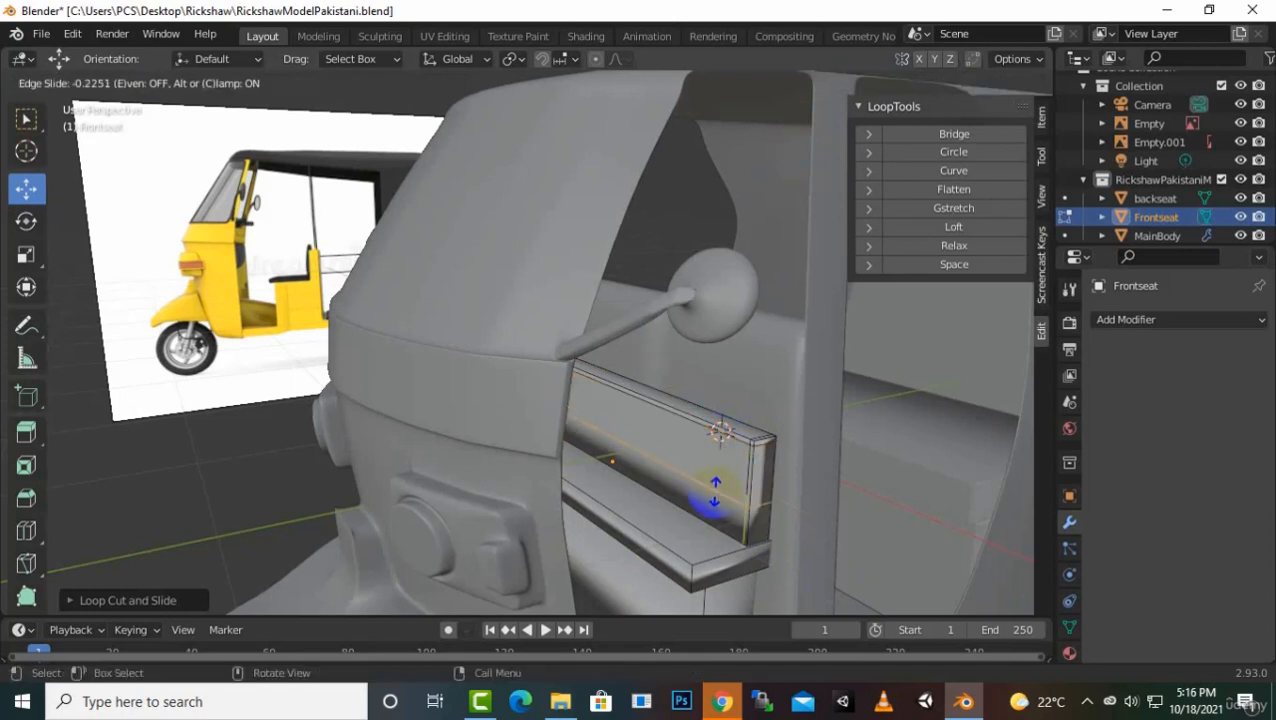
left_click(715, 520)
Add two lengthwise loop cuts through the backrest's thickness, sliding one close to its front edge and the other close to its rear edge
middle_click_drag(713, 522, 770, 463)
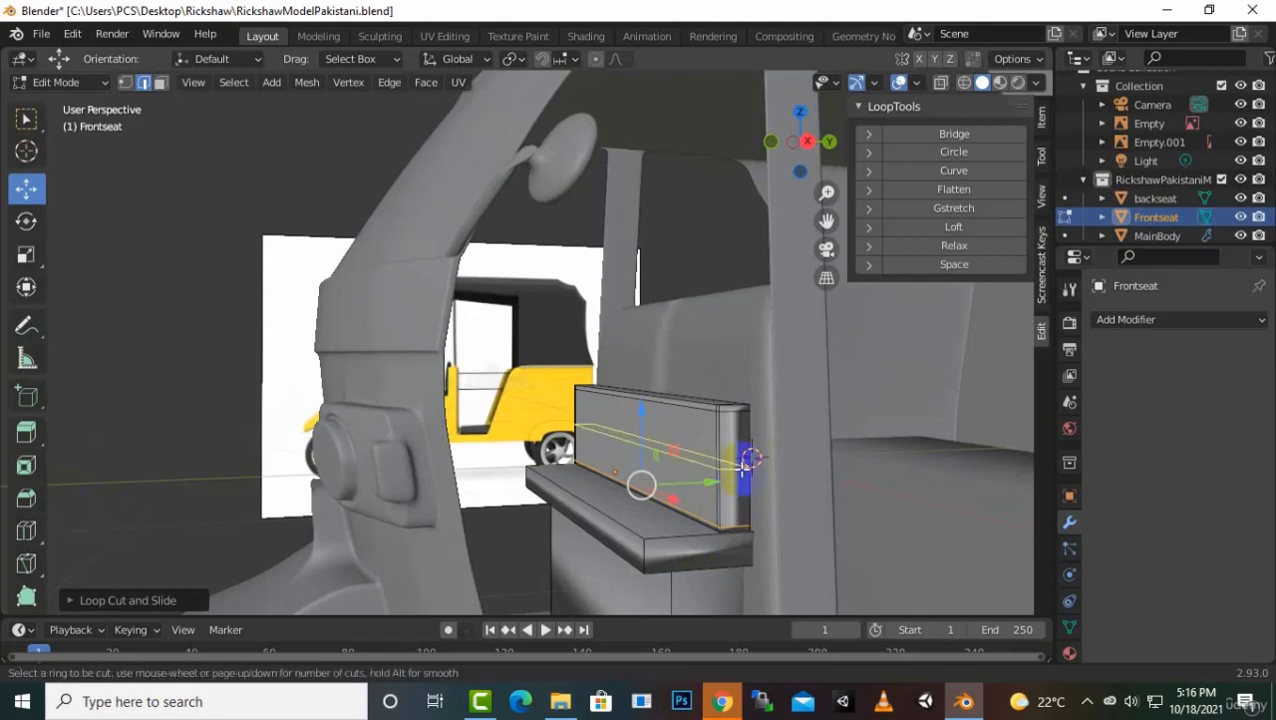
left_click(729, 413)
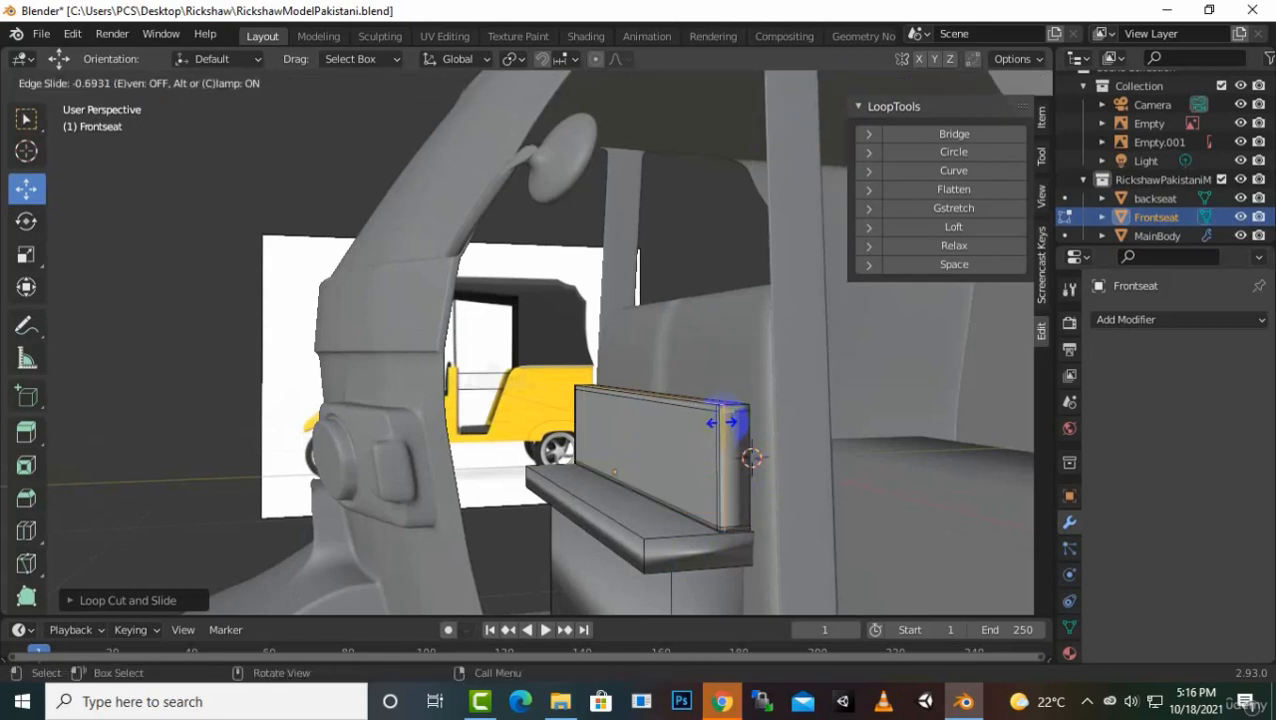
left_click(722, 422)
key("ctrl+r")
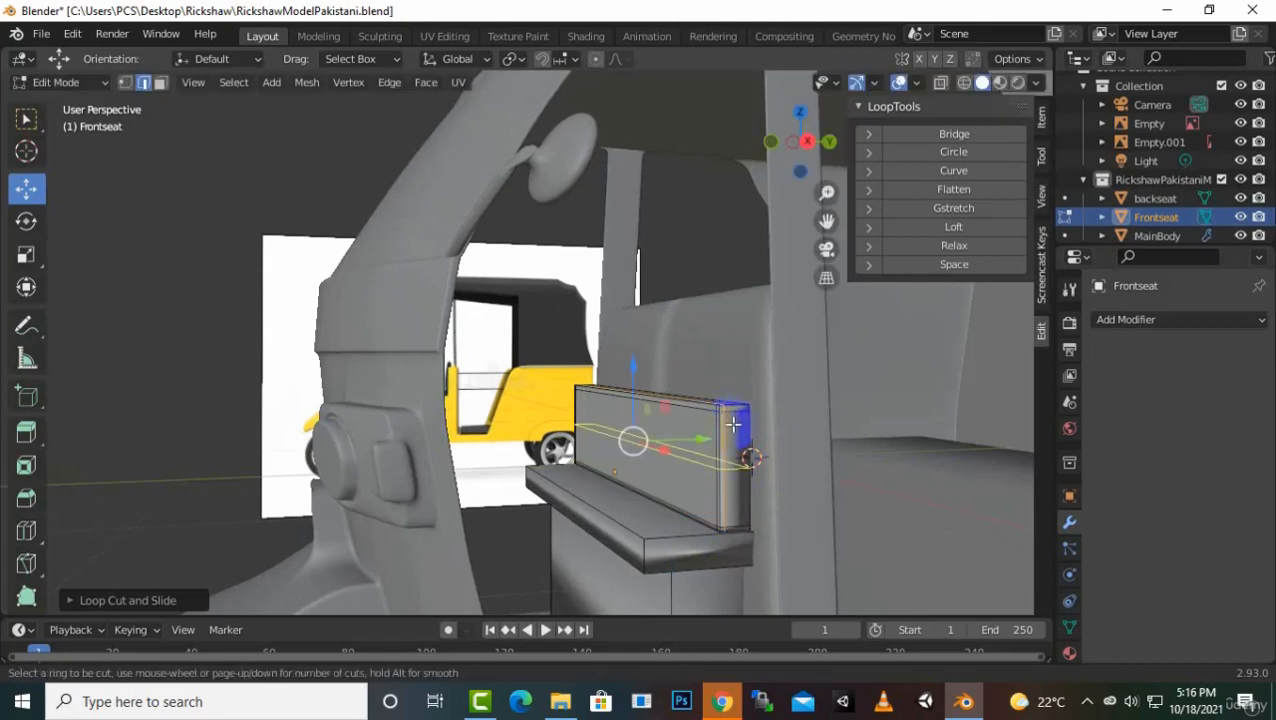
left_click(740, 422)
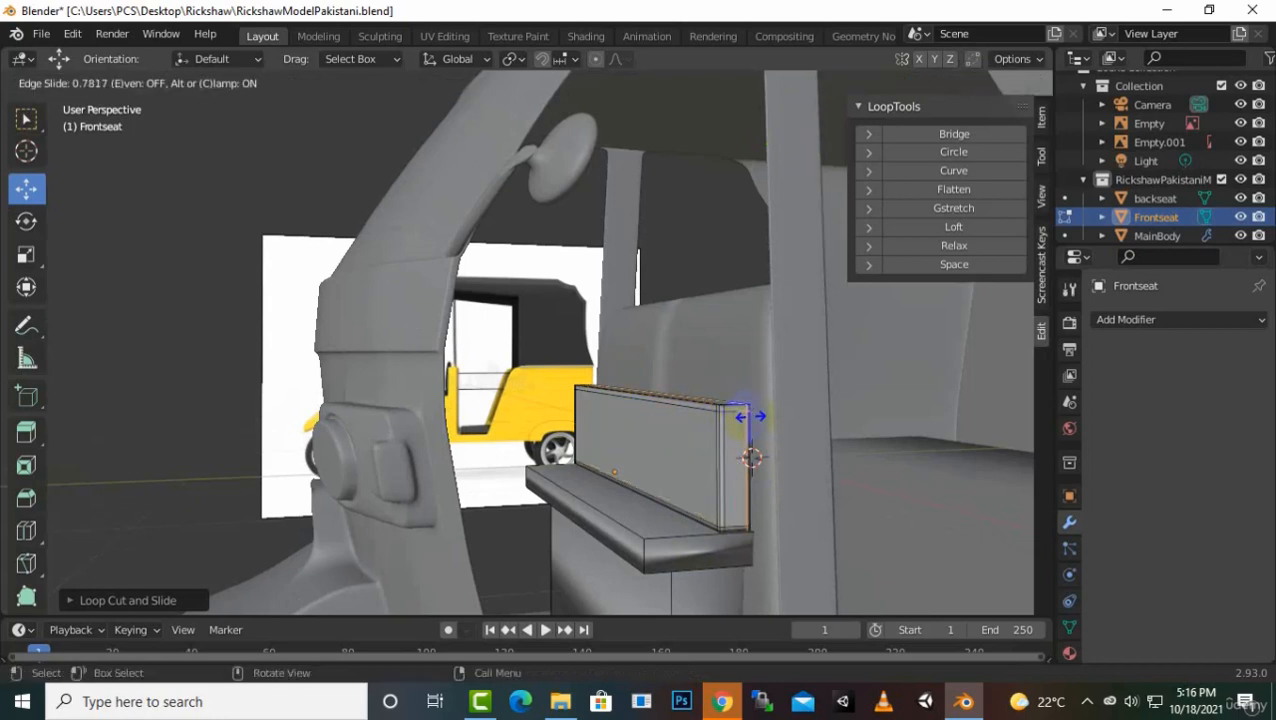
left_click(746, 445)
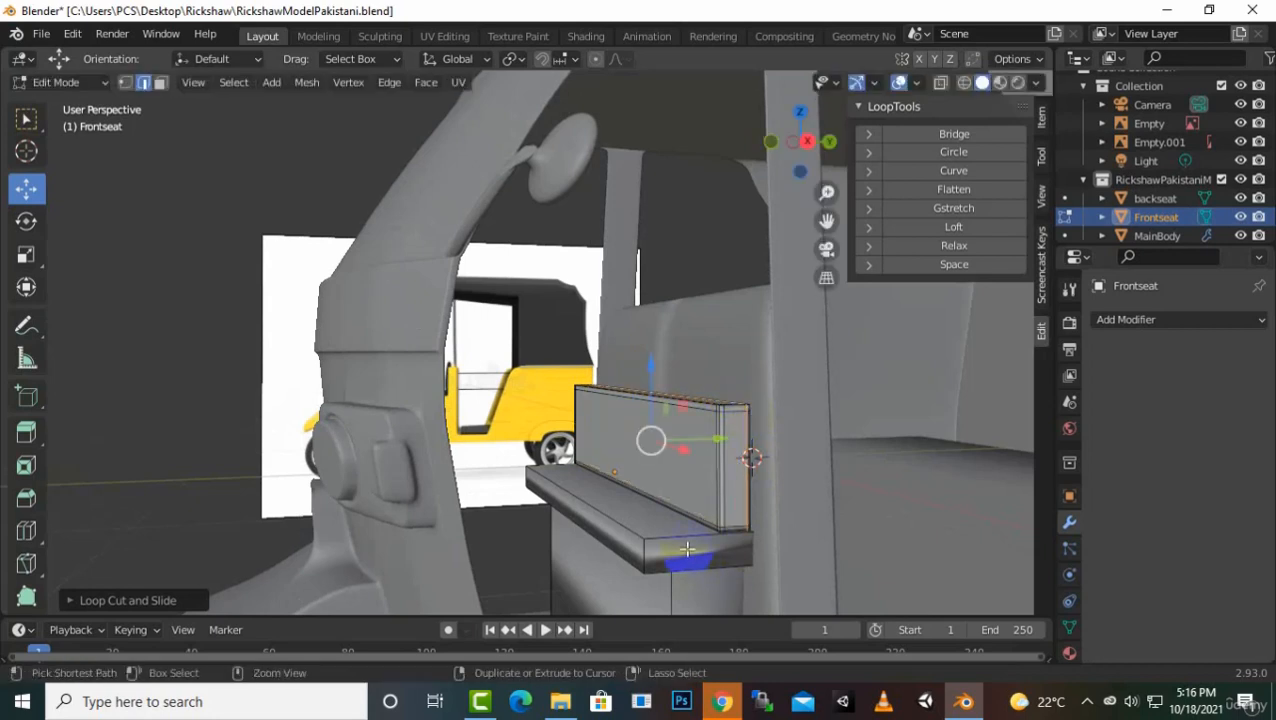
Add two lengthwise loop cuts along the seat cushion and scale them apart along Y by about 2.47, toward its front and rear edges
key("ctrl+r")
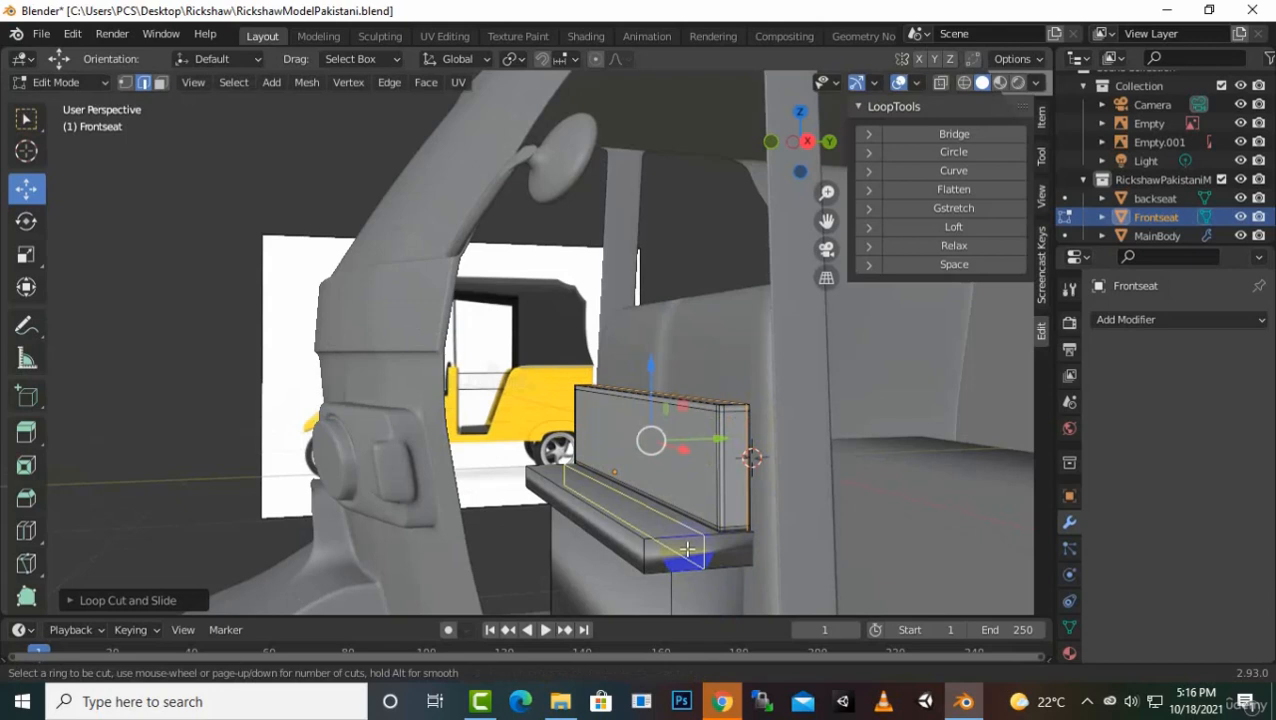
scroll(687, 549, "up", 1)
left_click(687, 549)
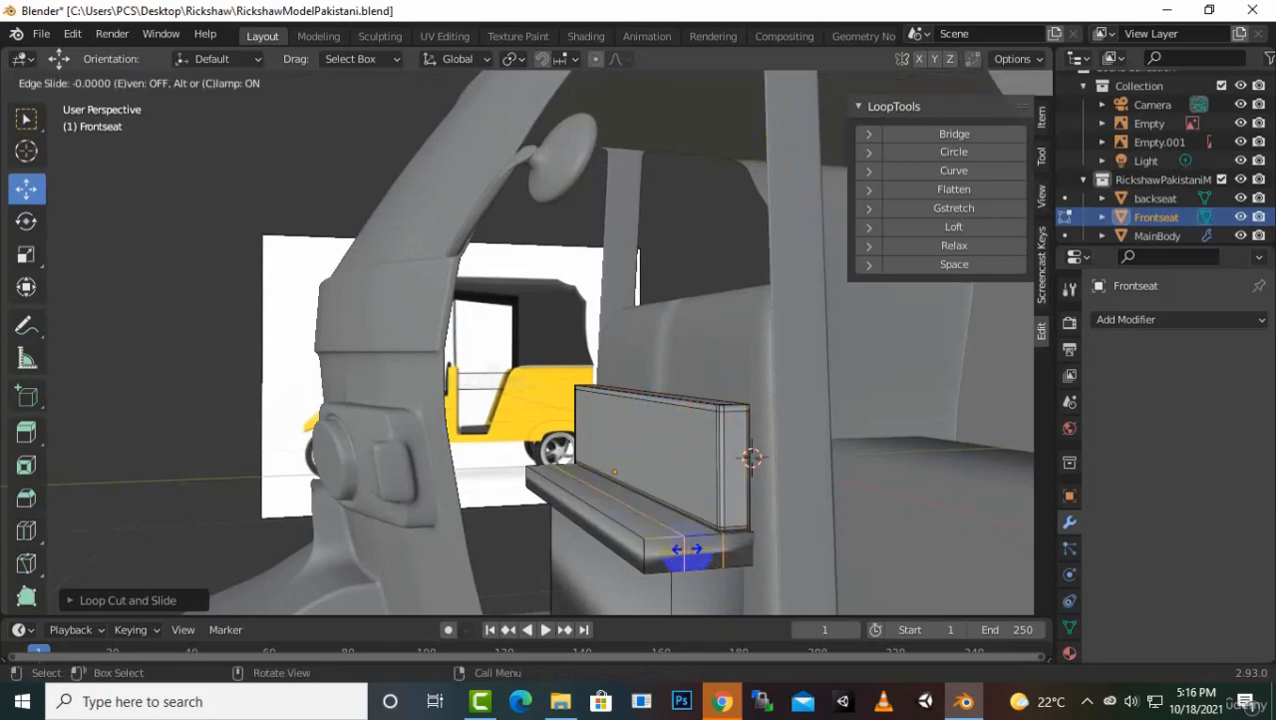
key("s")
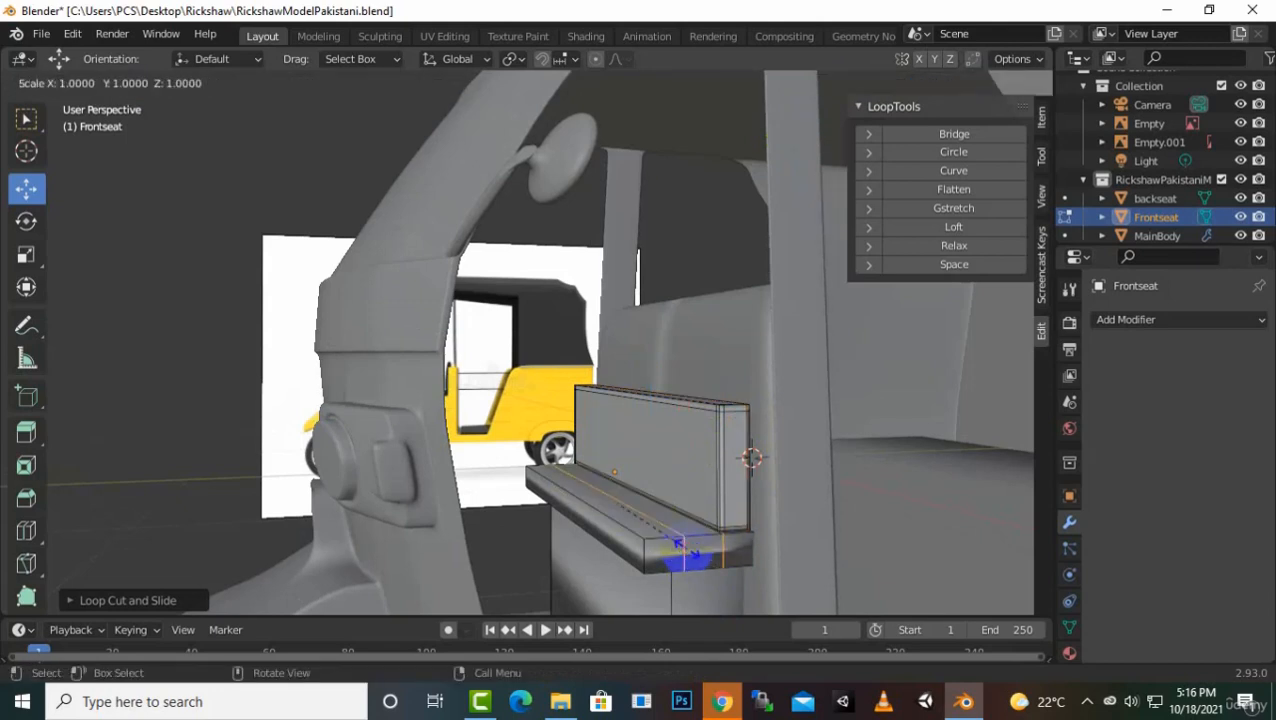
key("y")
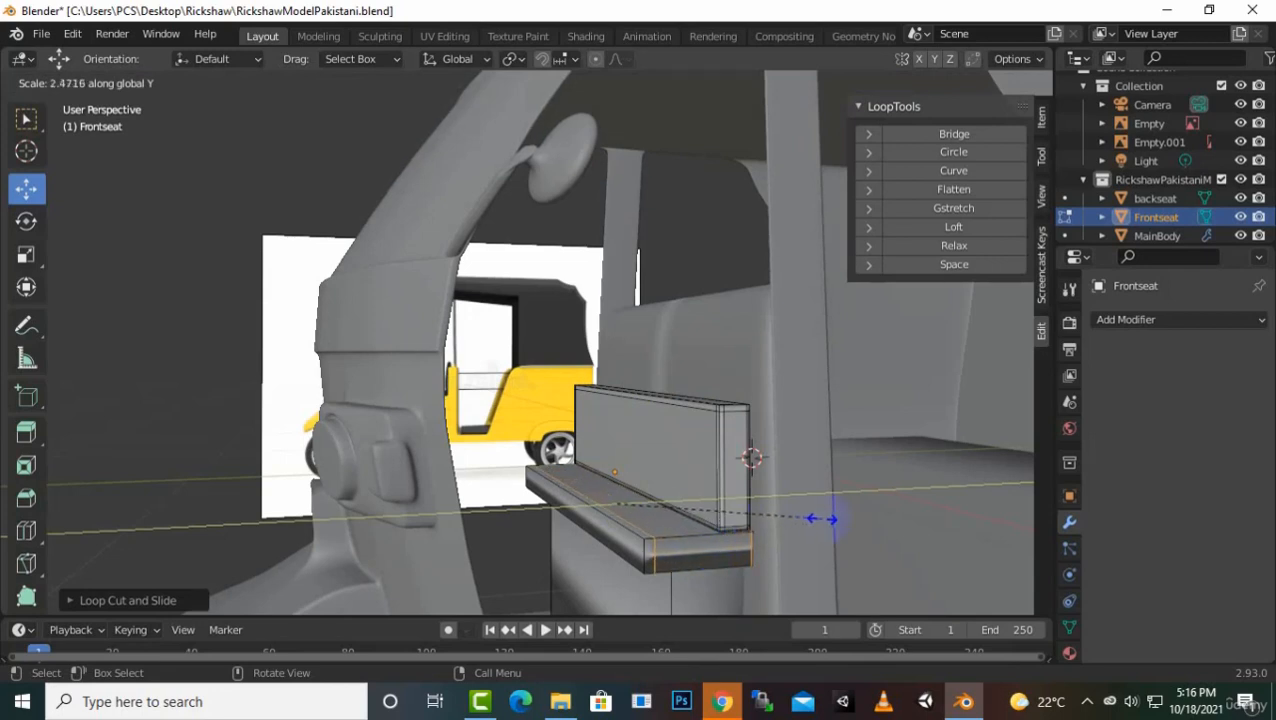
left_click(820, 518)
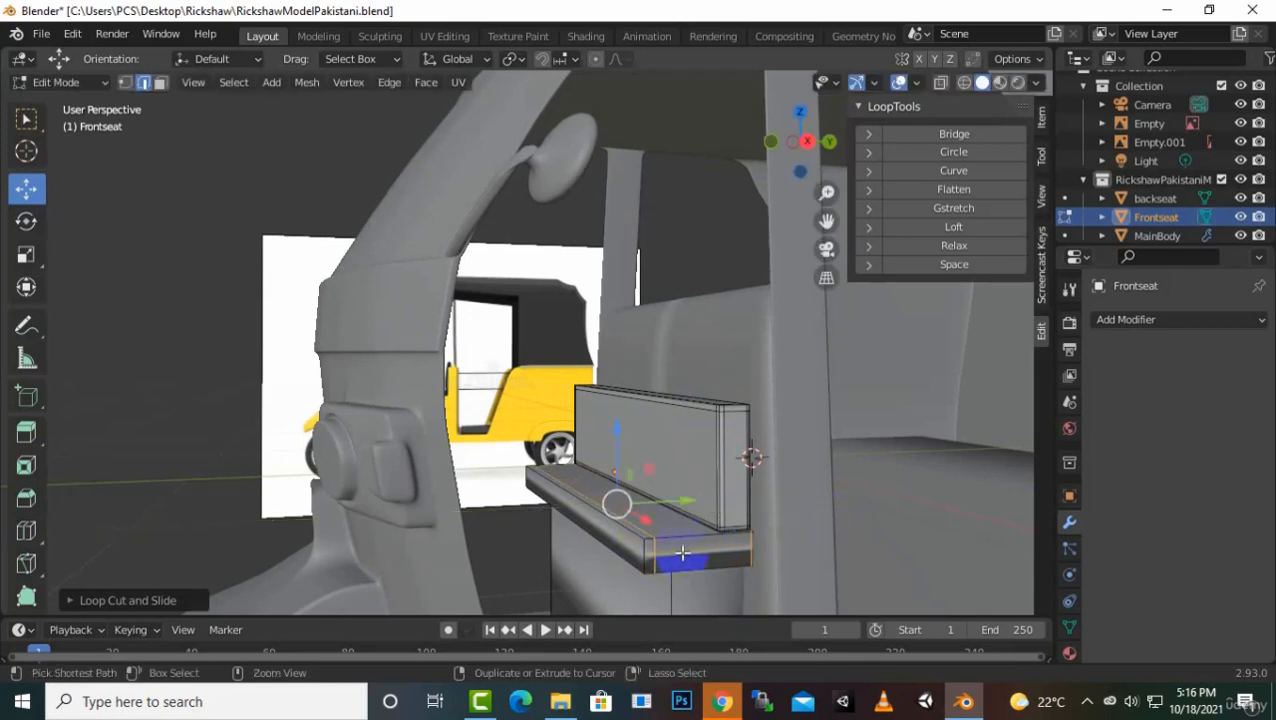
Add two horizontal loop cuts around the seat cushion's sides and scale them apart along Z, toward its top and bottom edges
key("ctrl+r")
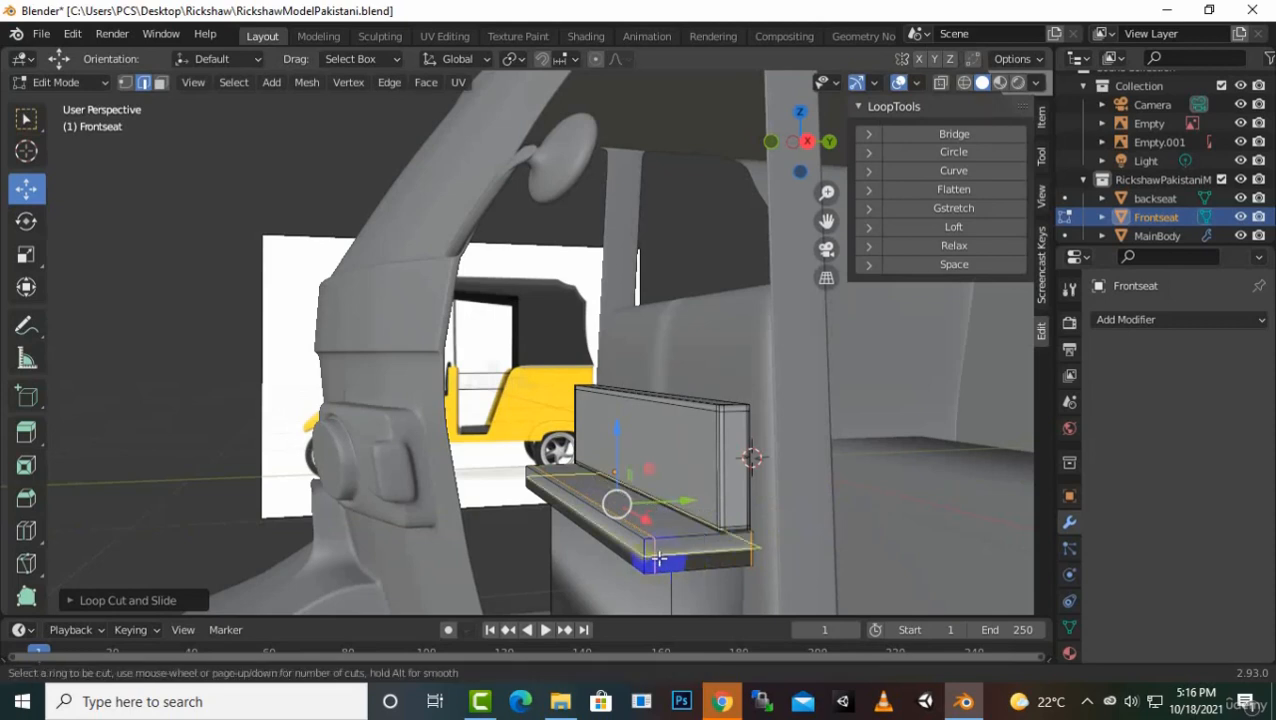
scroll(655, 561, "up", 1)
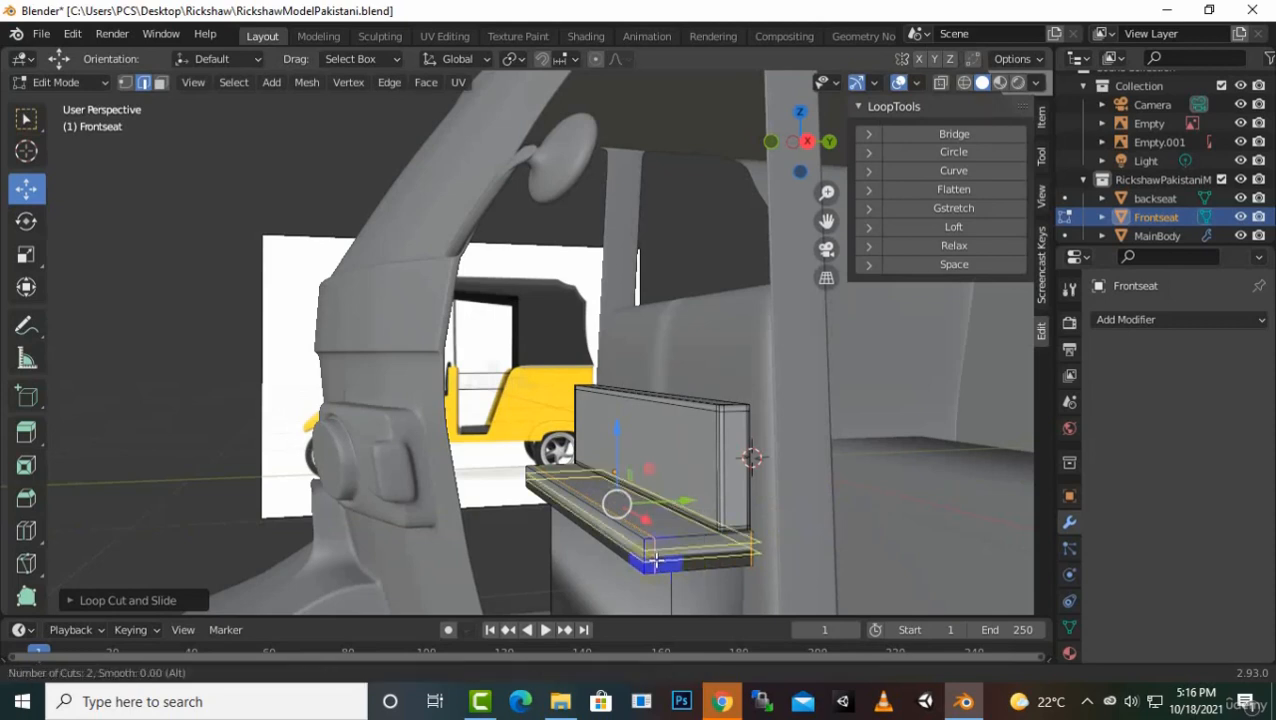
left_click(655, 561)
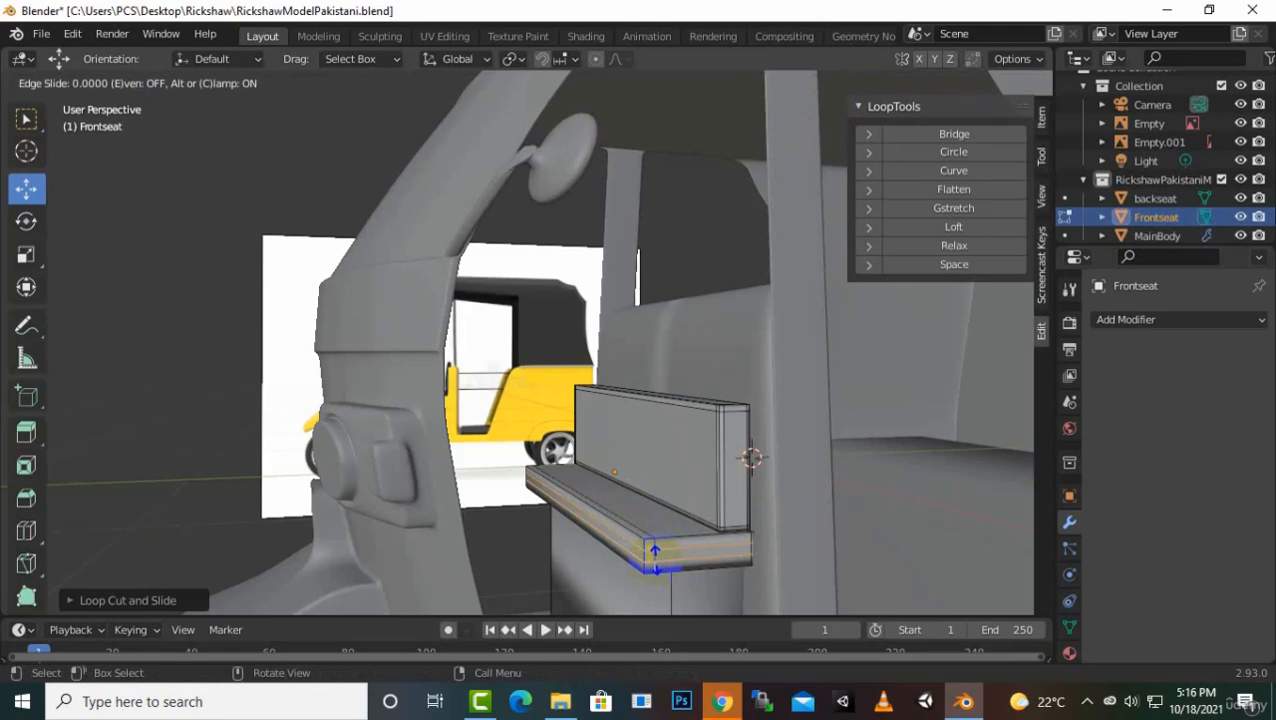
right_click(655, 553)
key("s")
key("z")
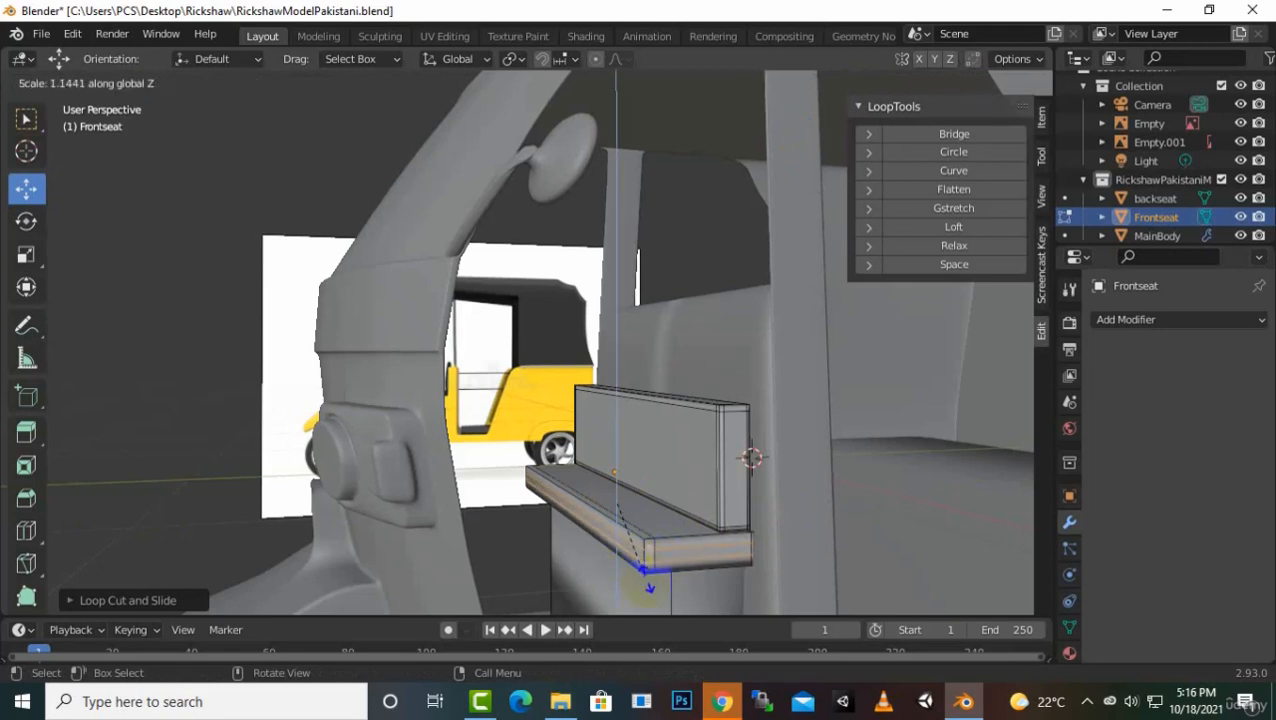
left_click(690, 98)
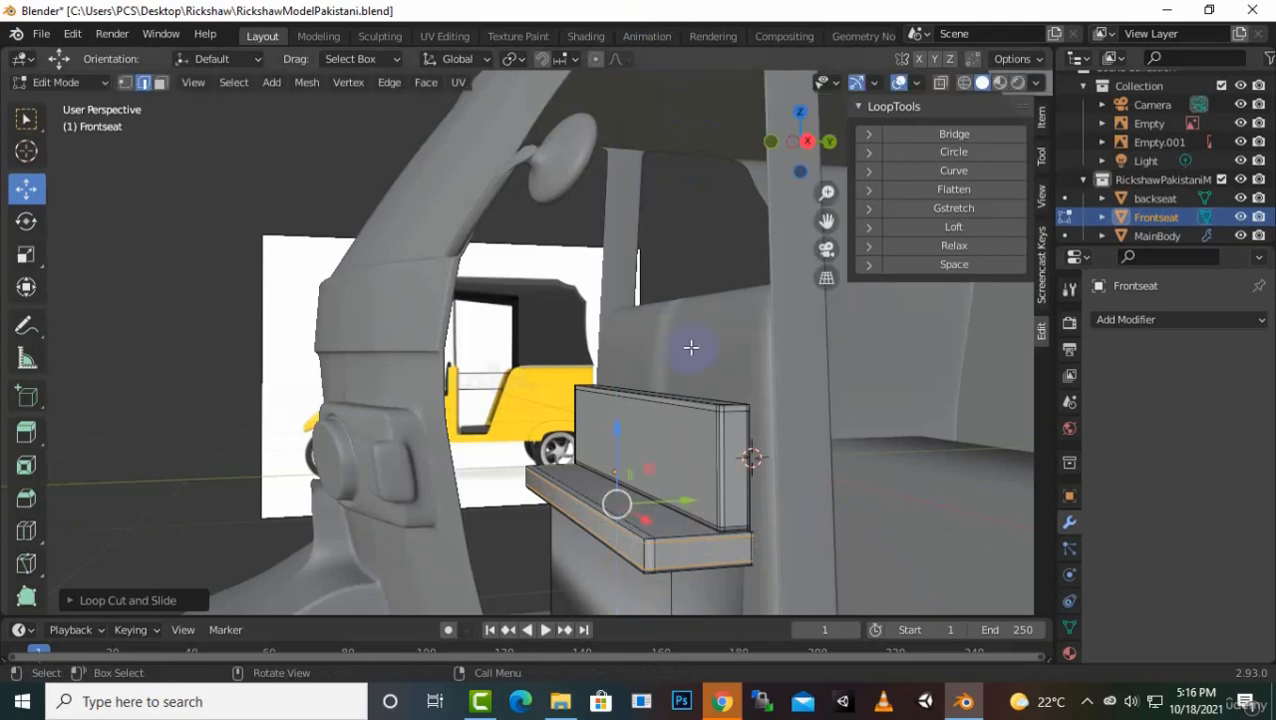
Add two loop cuts across the width of the seat cushion and scale them apart along X, toward its two ends
middle_click_drag(604, 520, 642, 546)
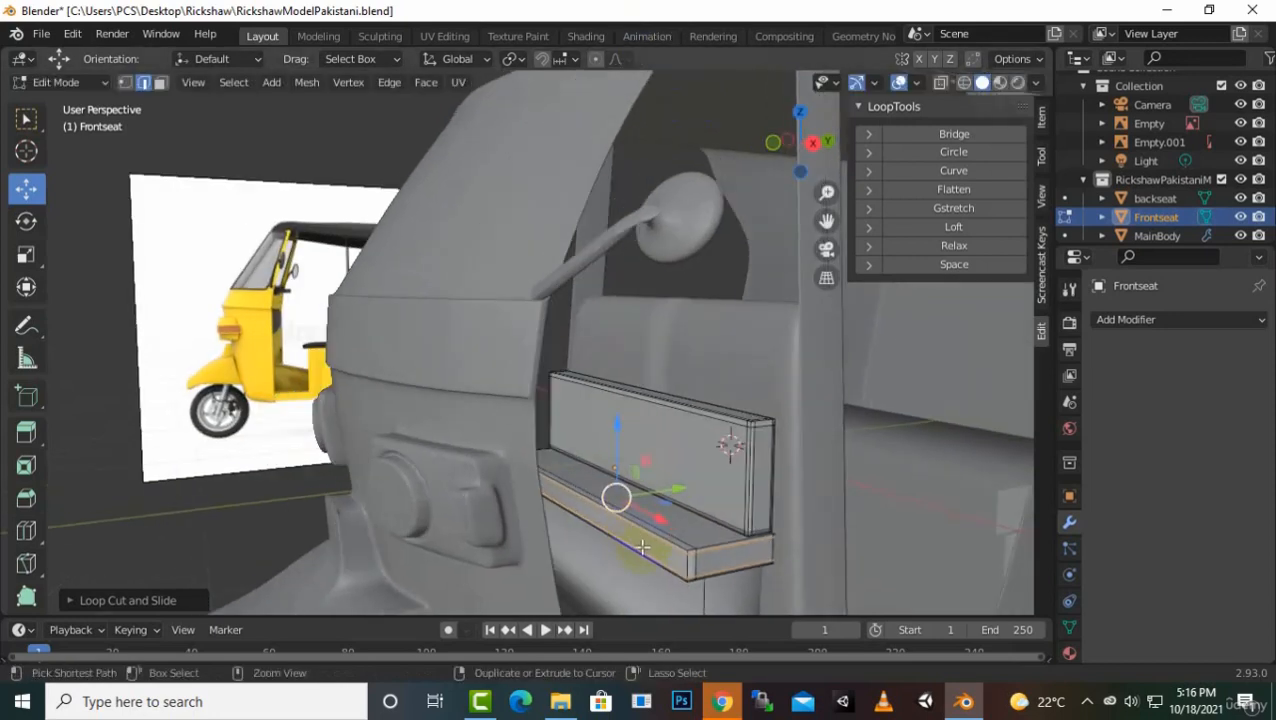
key("ctrl+r")
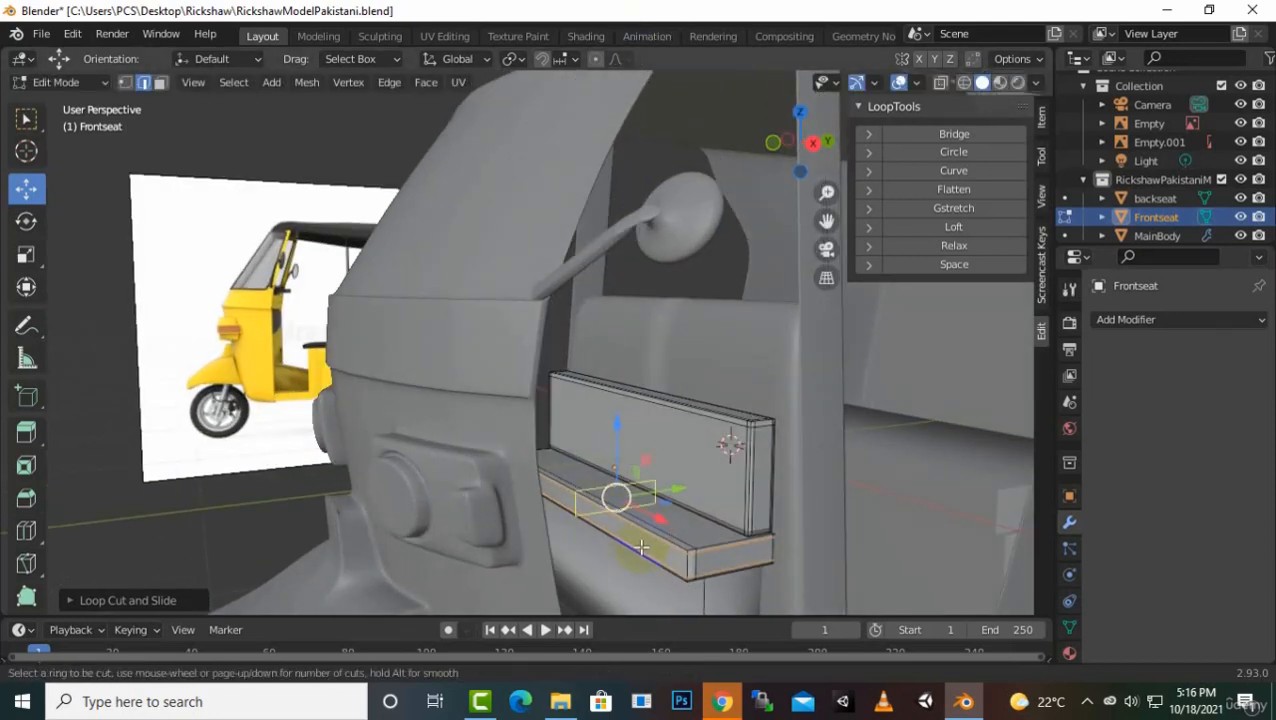
left_click(641, 546)
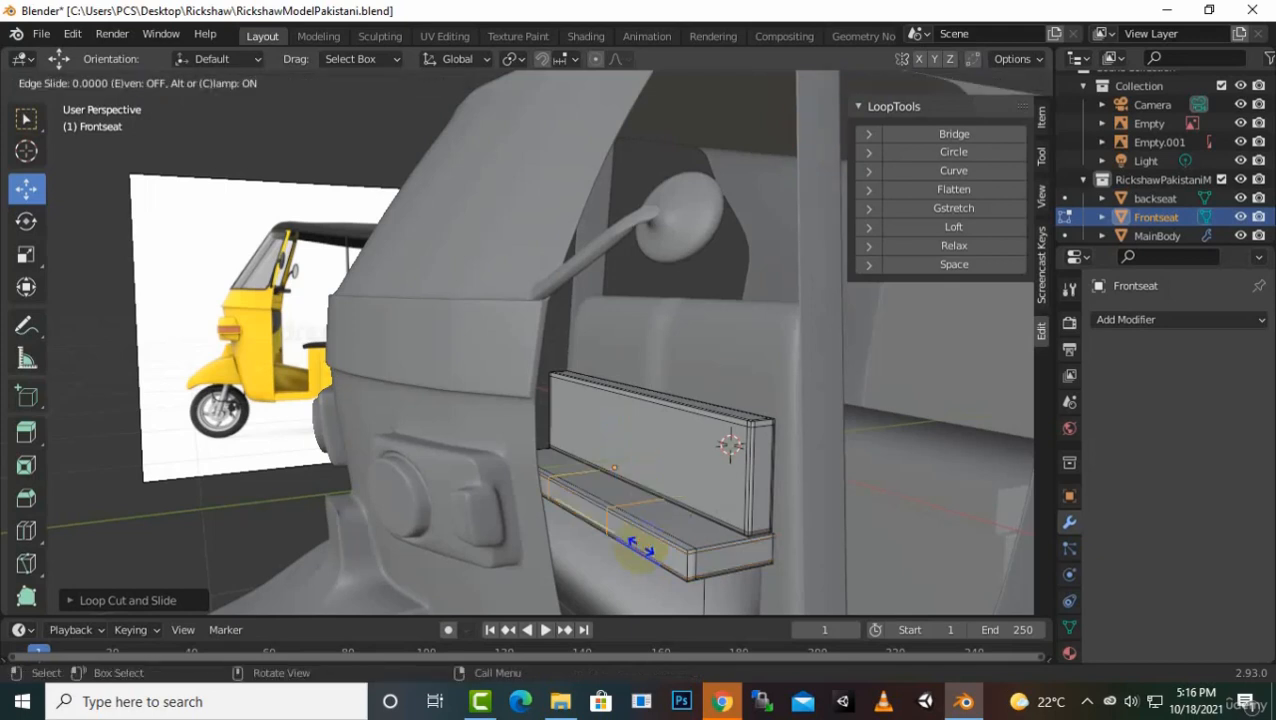
right_click(640, 547)
key("s")
key("x")
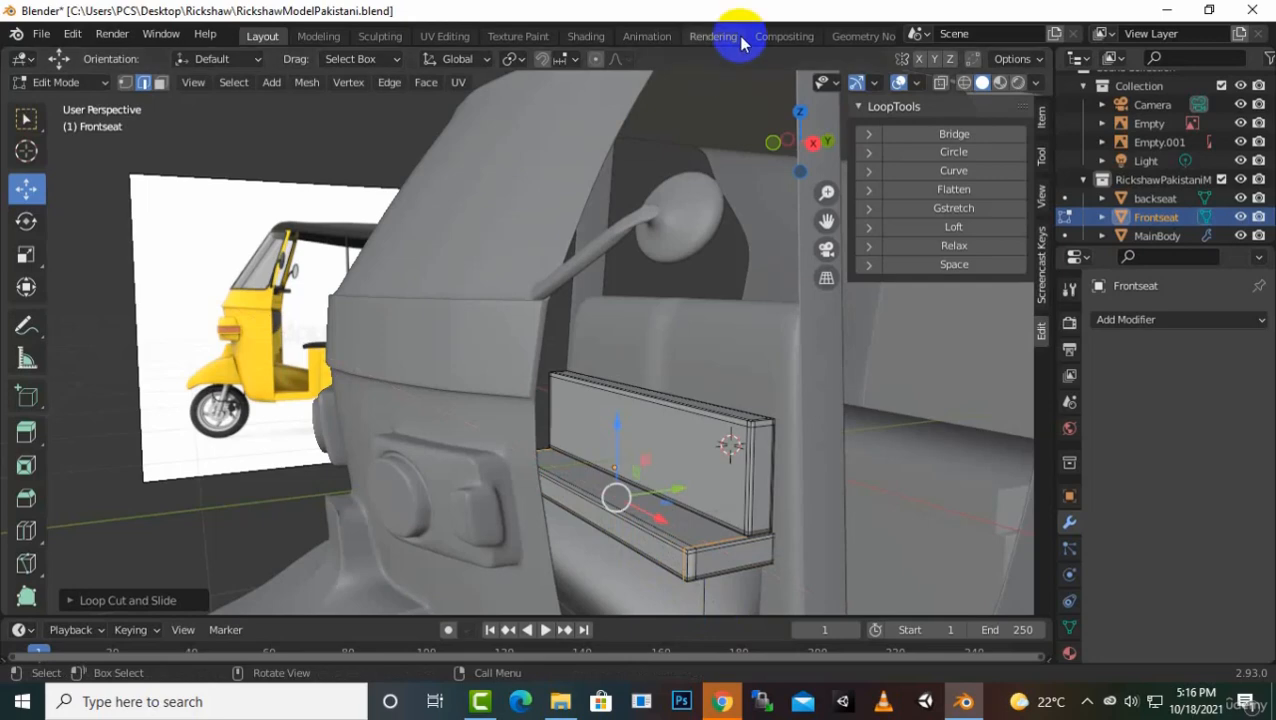
Add two horizontal loop cuts around the seat base and scale them apart along Z by about 2.74, toward its top and bottom edges
scroll(840, 327, "down", 5)
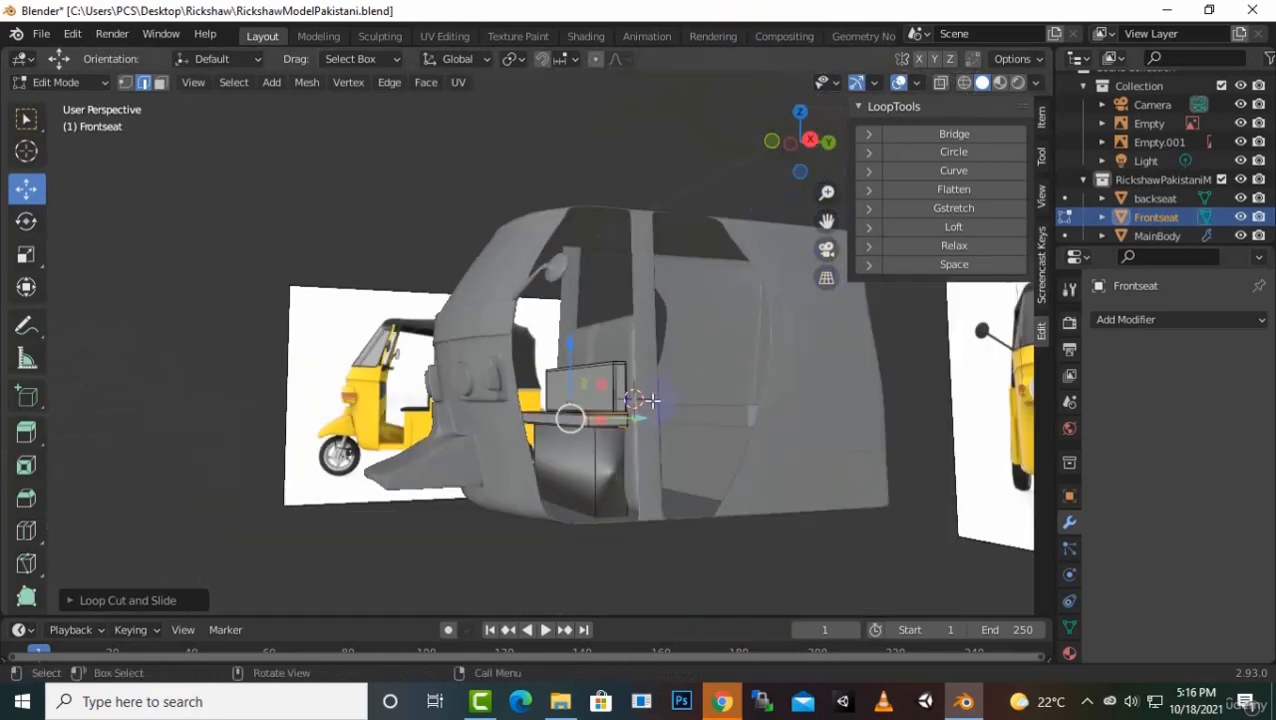
scroll(604, 510, "up", 2)
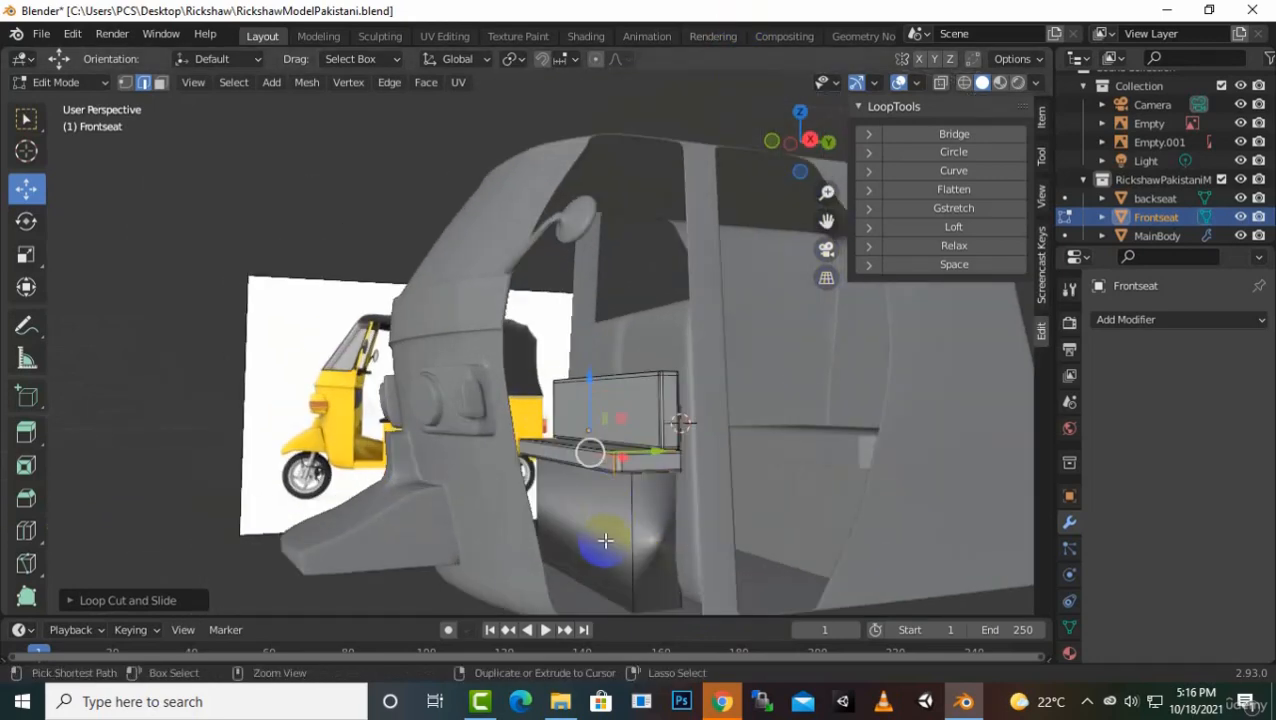
key("ctrl+r")
scroll(605, 540, "up", 1)
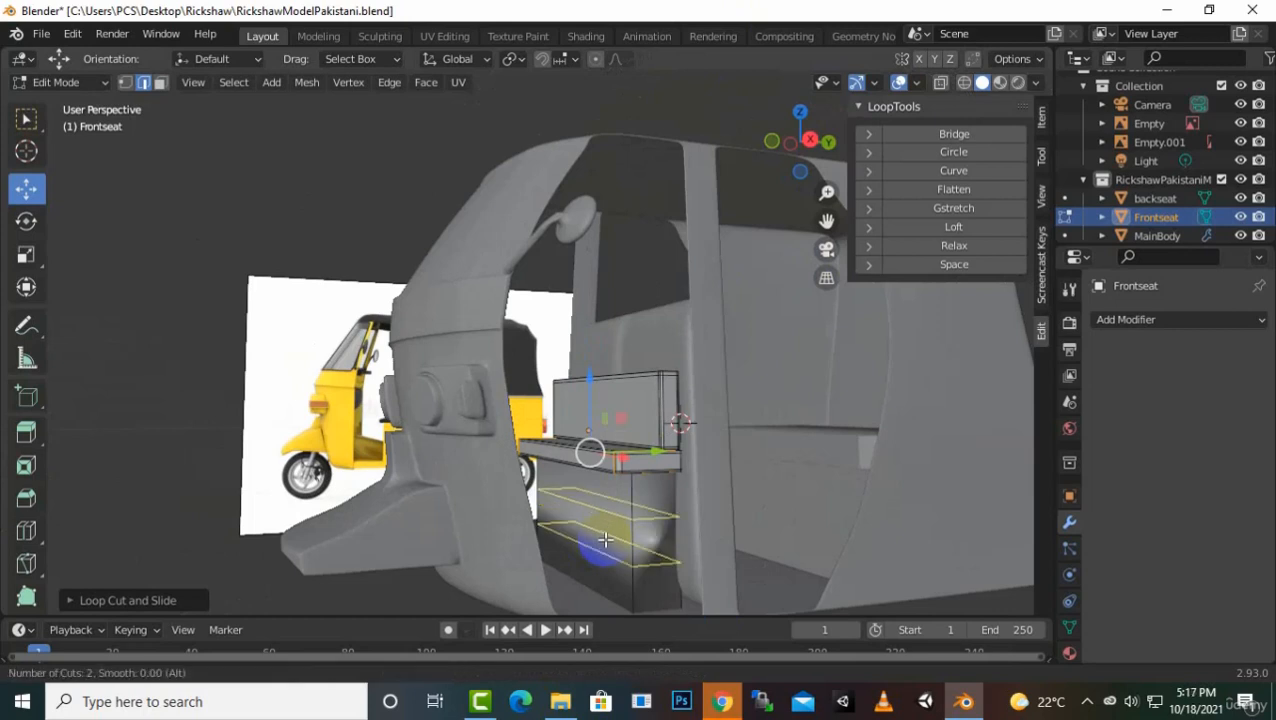
left_click(605, 540)
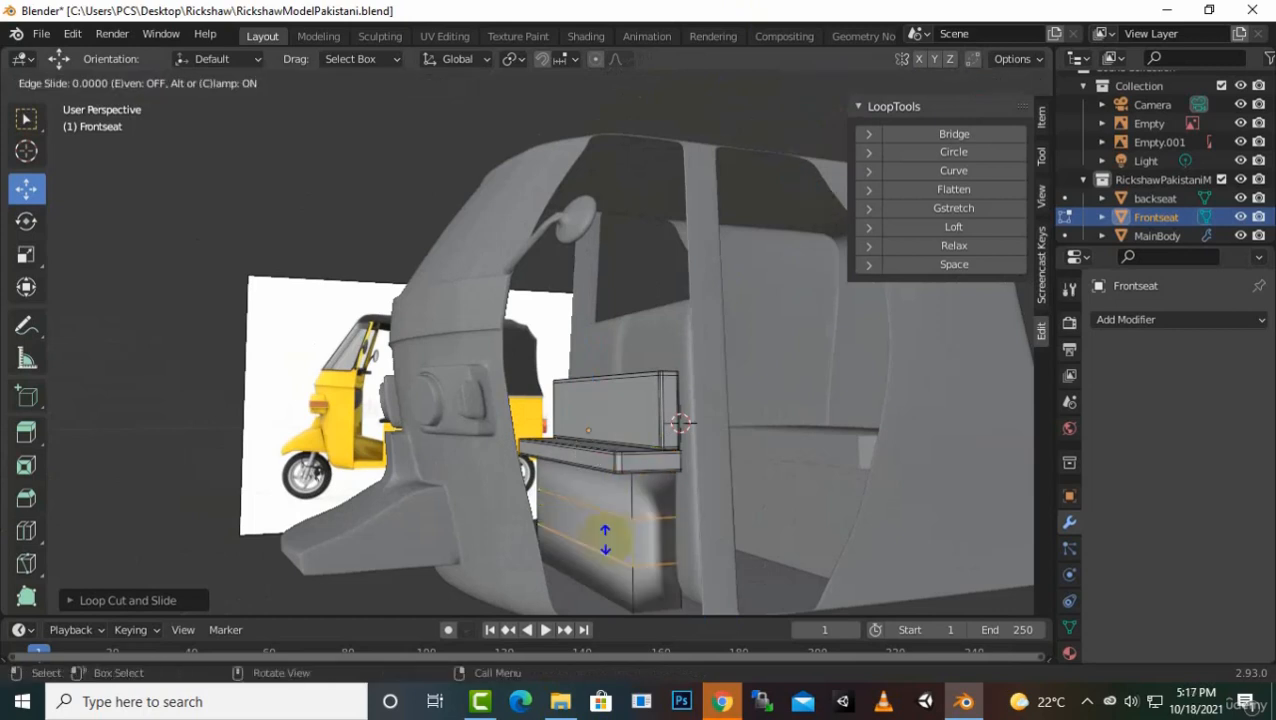
right_click(605, 540)
key("s")
key("z")
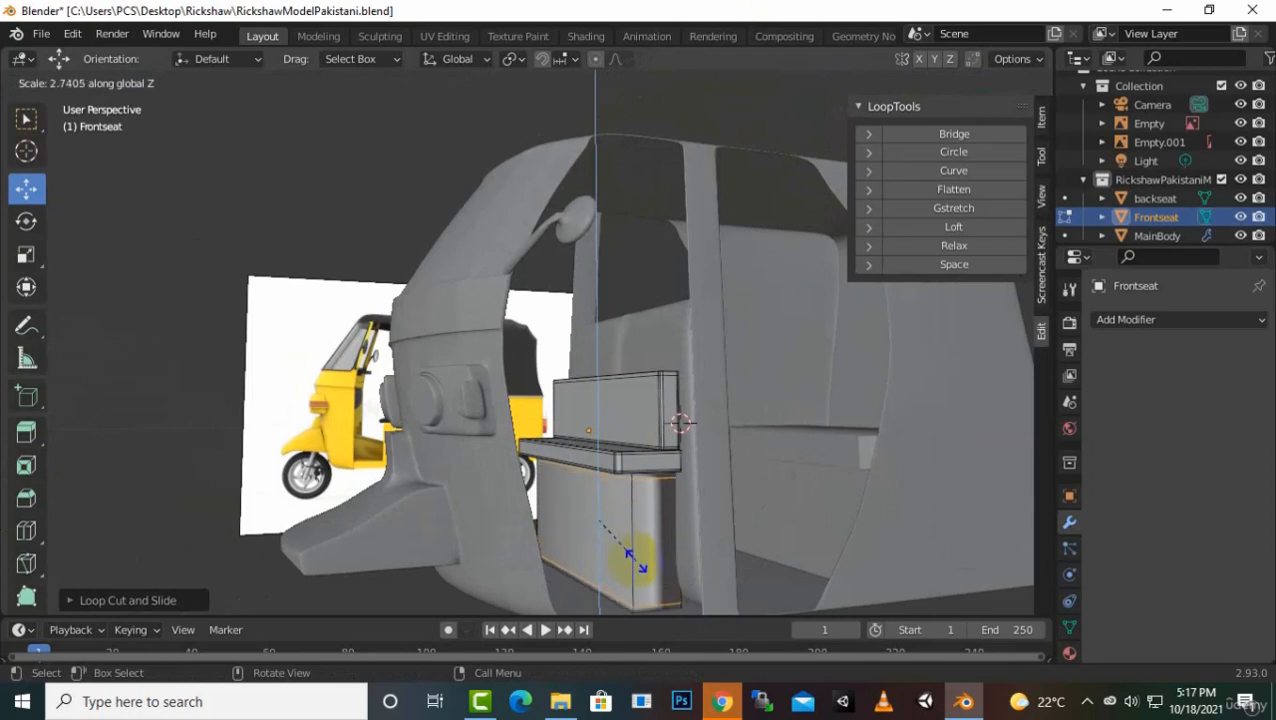
left_click(632, 558)
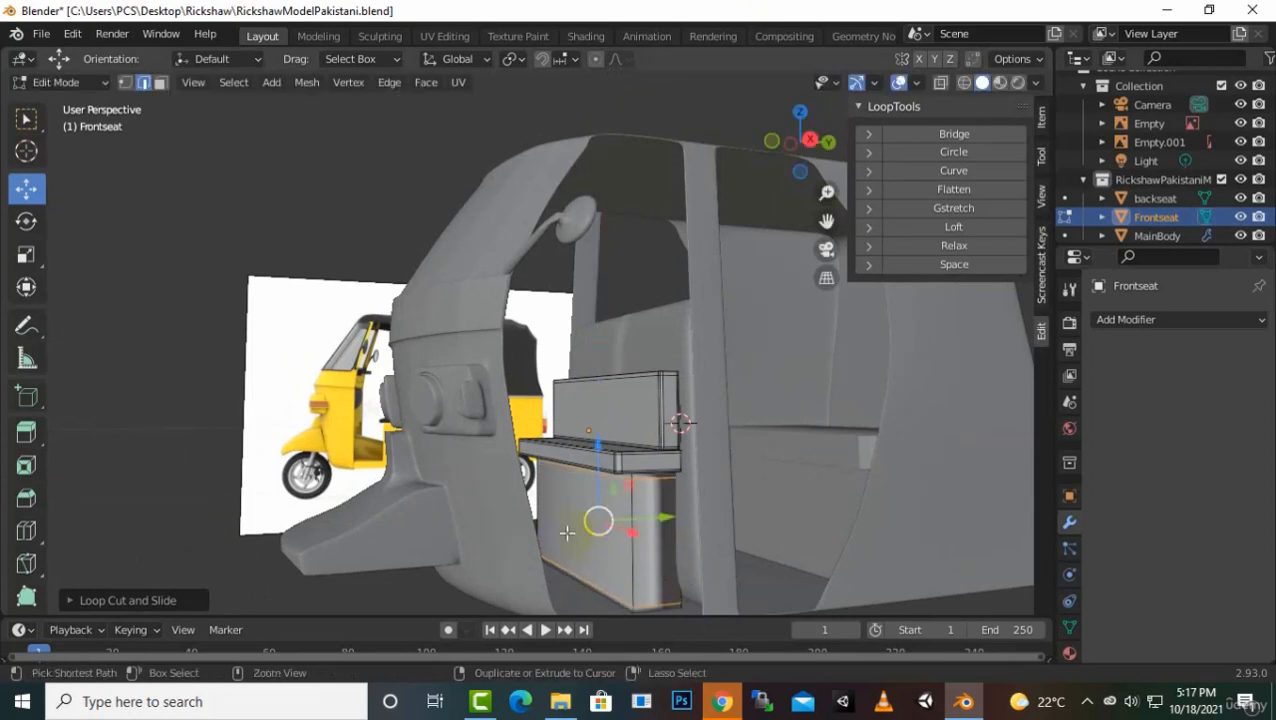
Add two vertical loop cuts across the front of the seat base and scale them apart along X, toward its ends
key("ctrl+r")
scroll(567, 533, "up", 1)
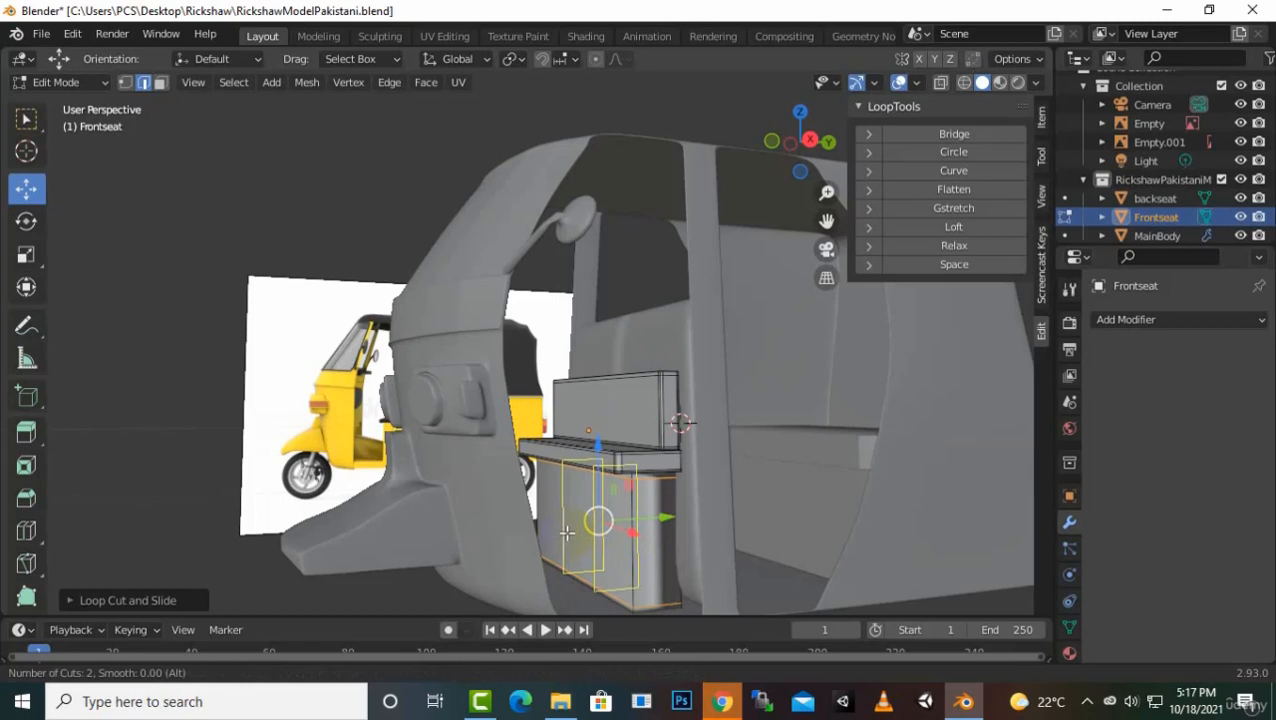
left_click(567, 533)
right_click(567, 533)
key("s")
key("x")
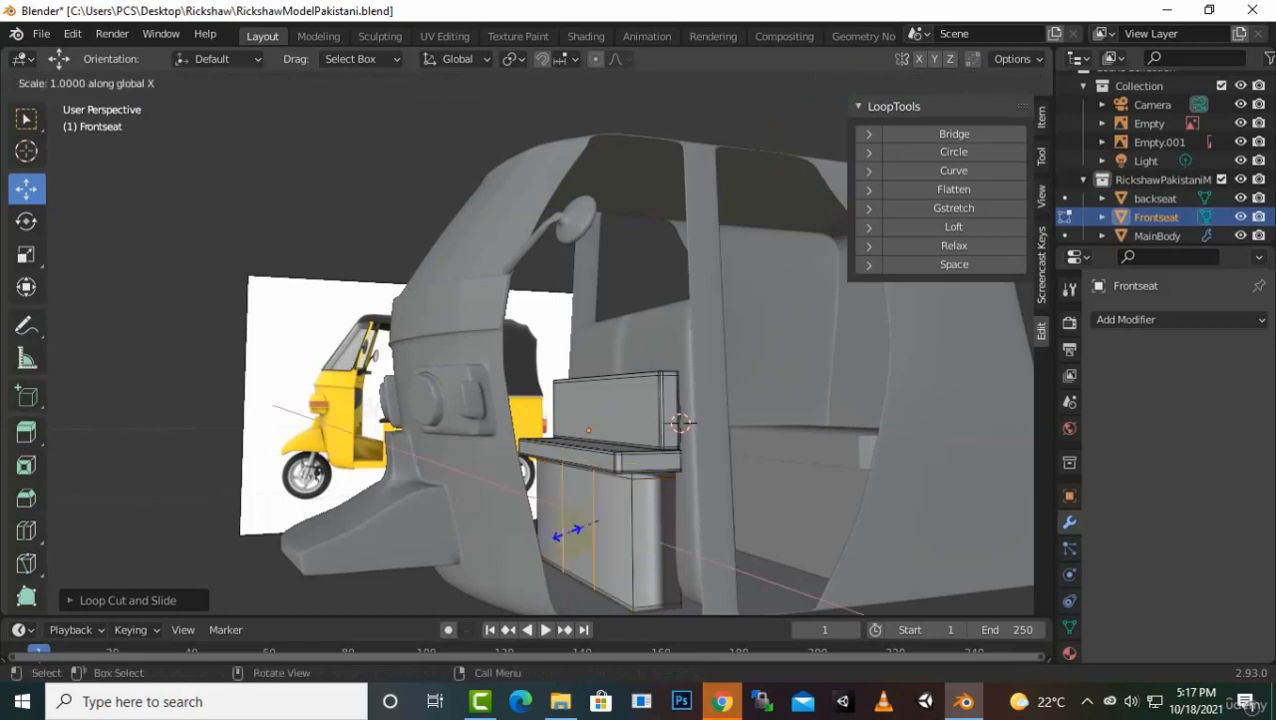
left_click(505, 491)
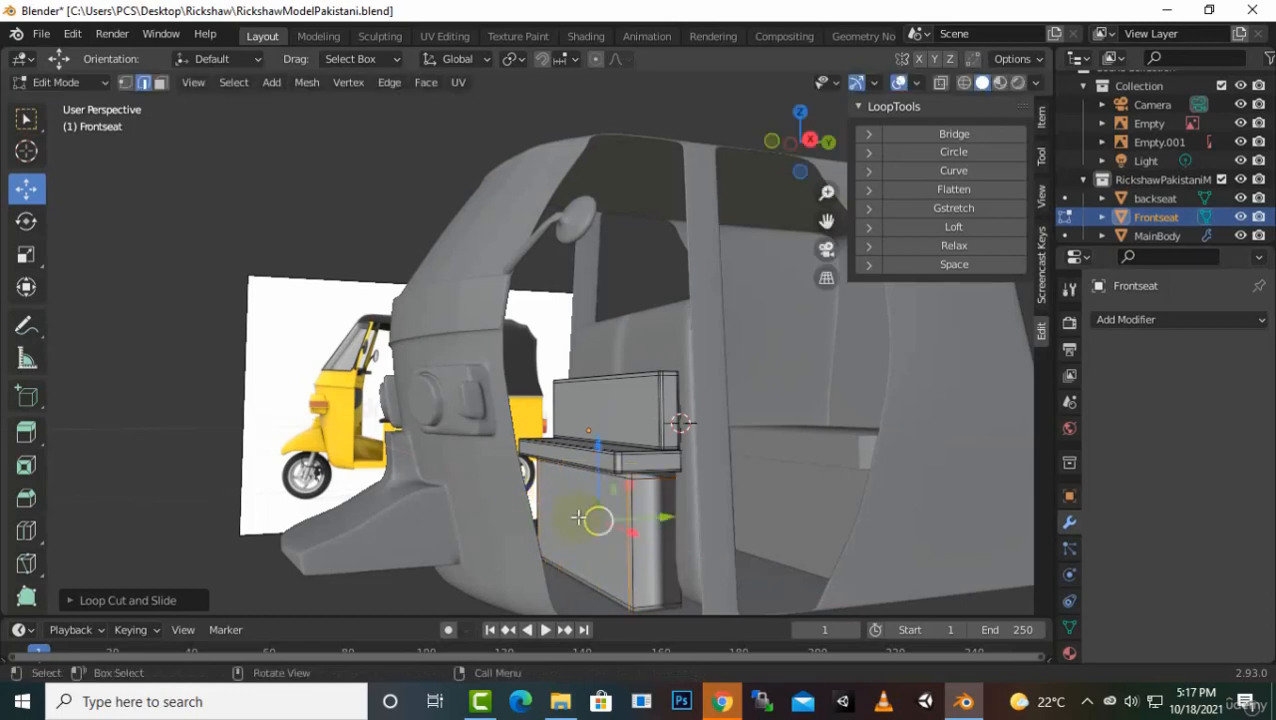
Add two vertical loop cuts through the seat base's end faces and scale them apart along Y, toward the front and rear edges
key("ctrl+r")
left_click(661, 586)
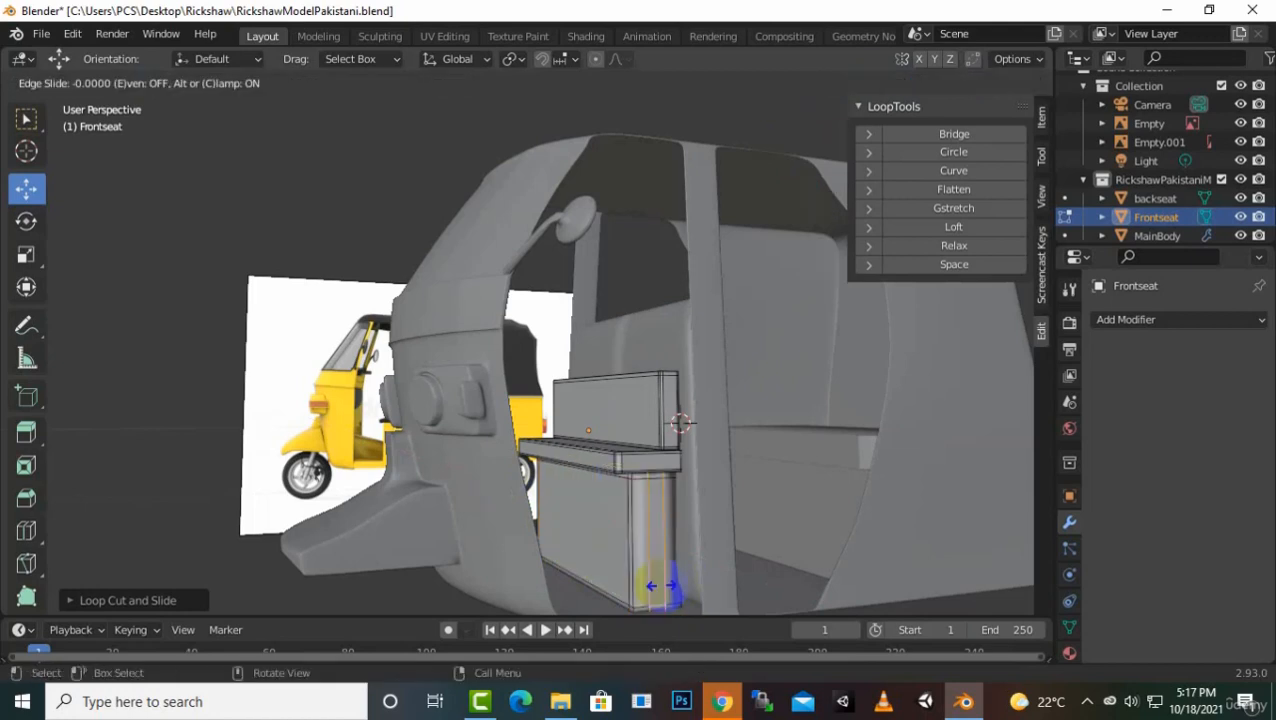
right_click(651, 586)
key("s")
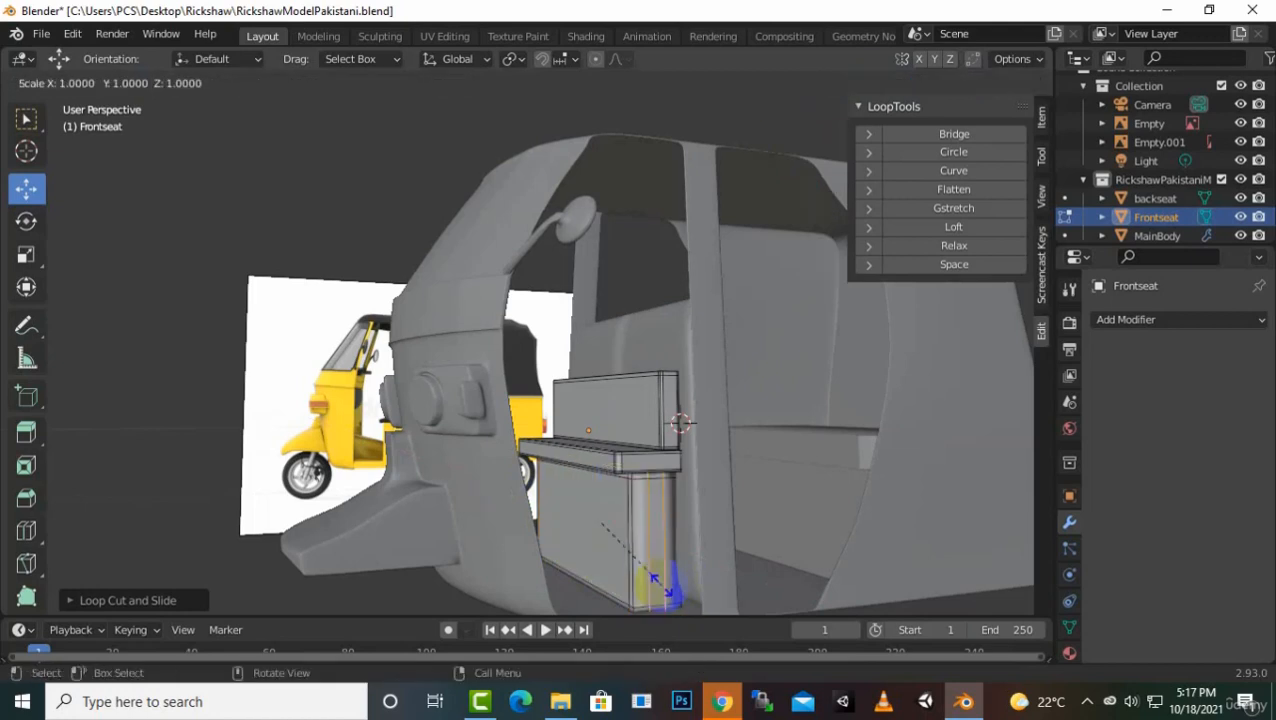
key("y")
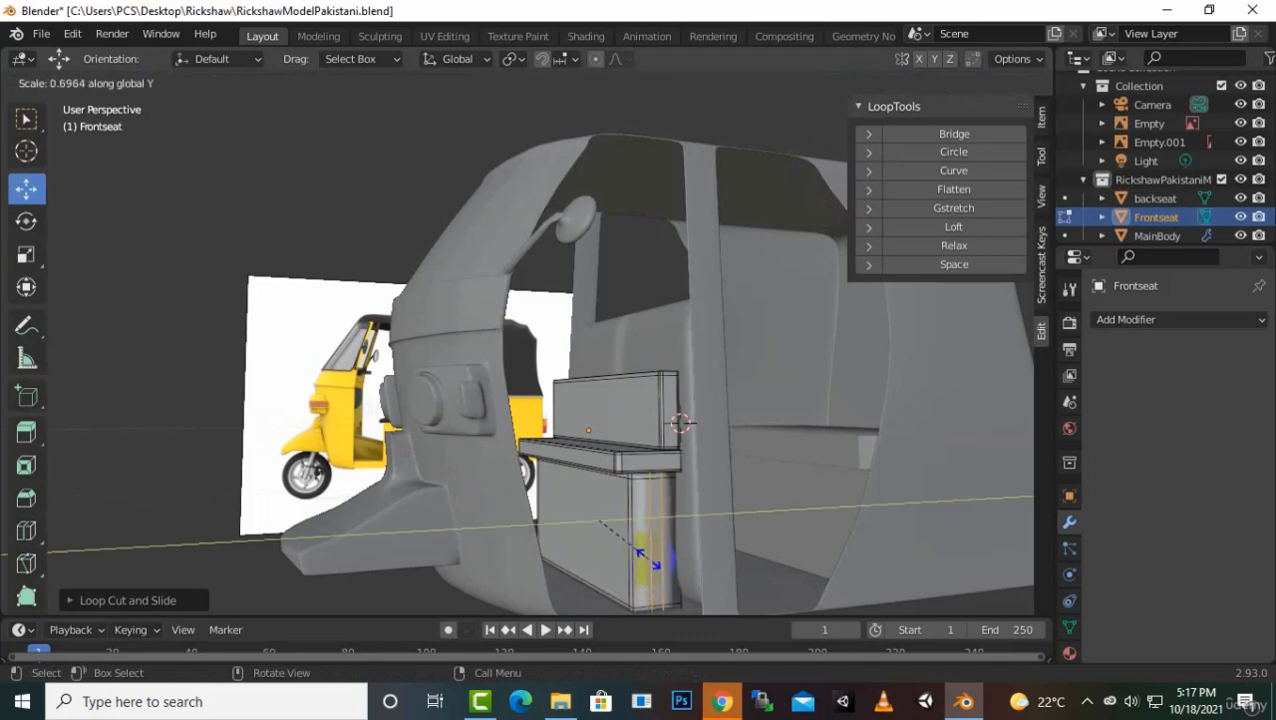
left_click(723, 123)
Leave the front seat's Edit Mode, select the main body and enter its Edit Mode
middle_click_drag(797, 342, 692, 318)
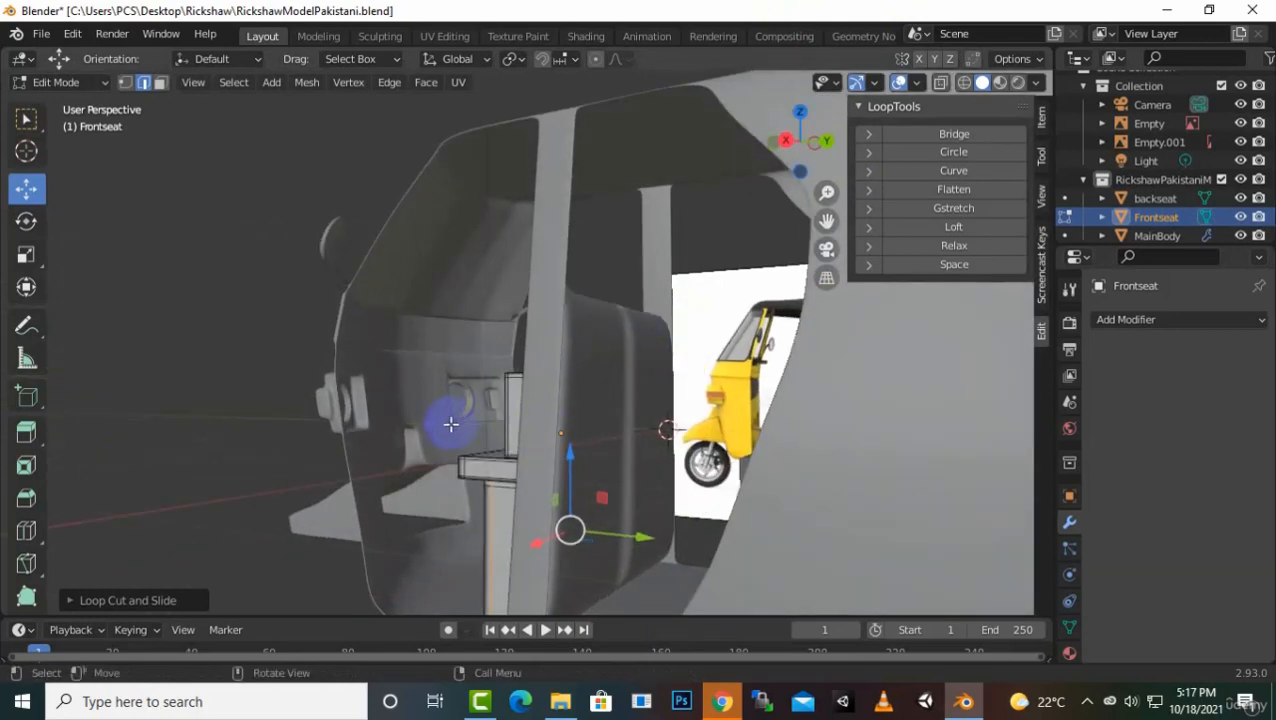
key("Tab")
left_click(537, 458)
left_click(1143, 566)
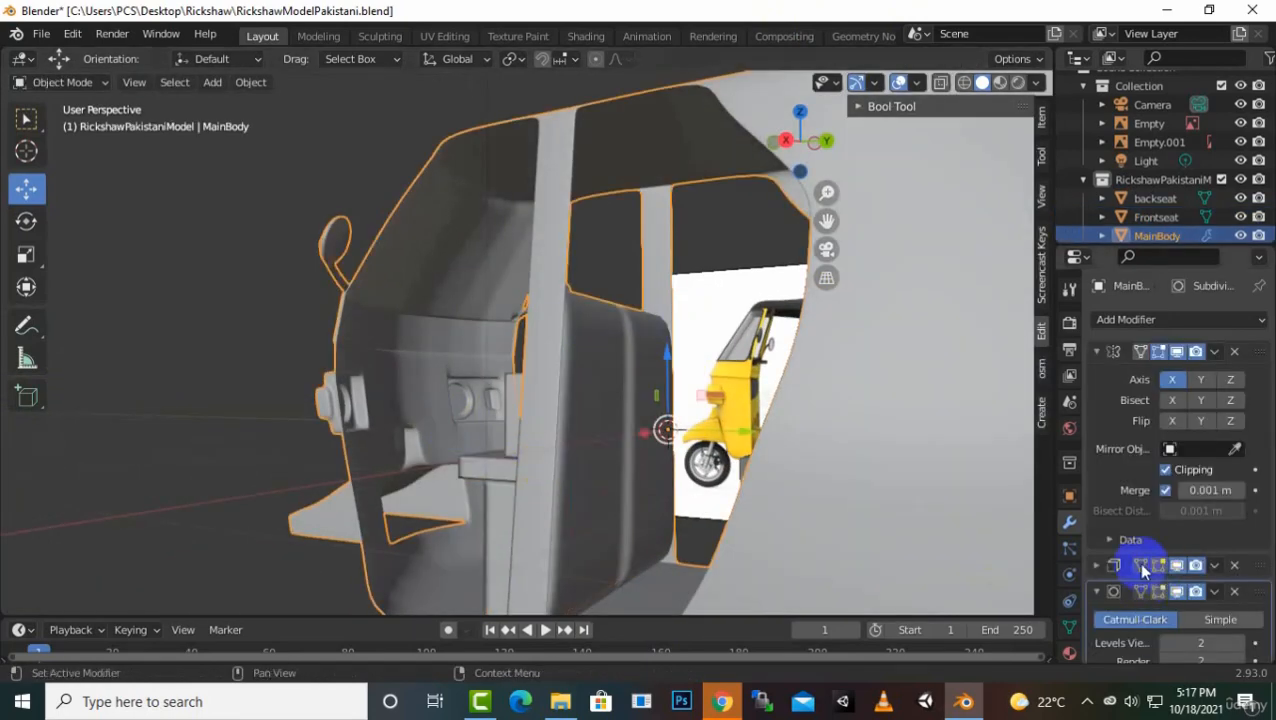
middle_click_drag(520, 427, 489, 484)
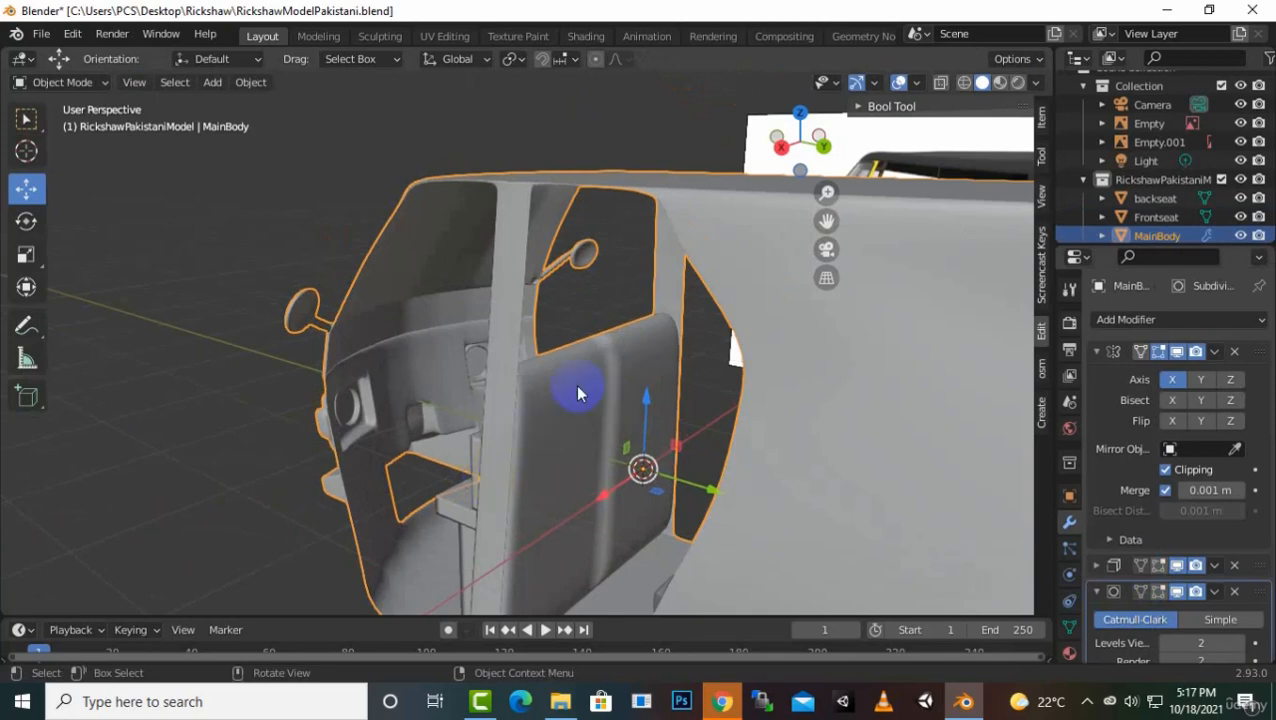
middle_click_drag(577, 392, 349, 454)
key("Tab")
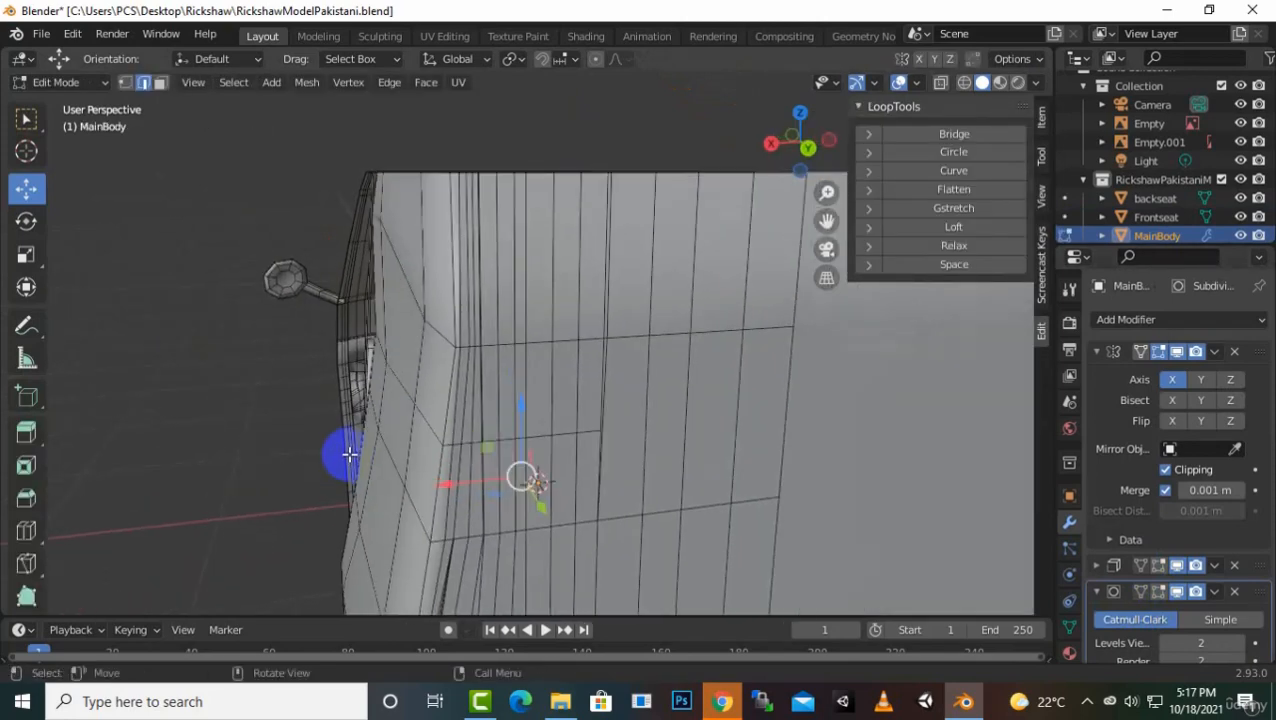
Switch to face selection and select the vertical strip of faces on the main body's inner front panel, near the centre line beside the headlight
scroll(349, 454, "up", 1)
middle_click_drag(849, 234, 70, 222, "shift")
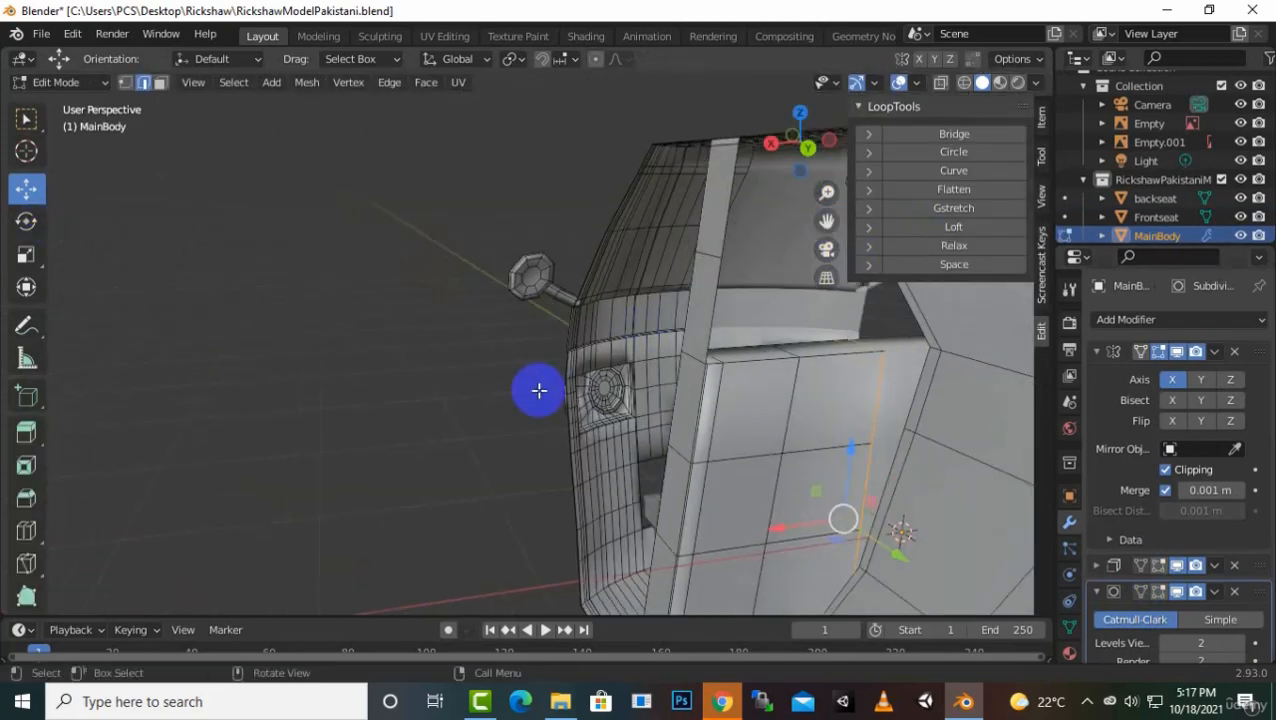
scroll(539, 390, "up", 2)
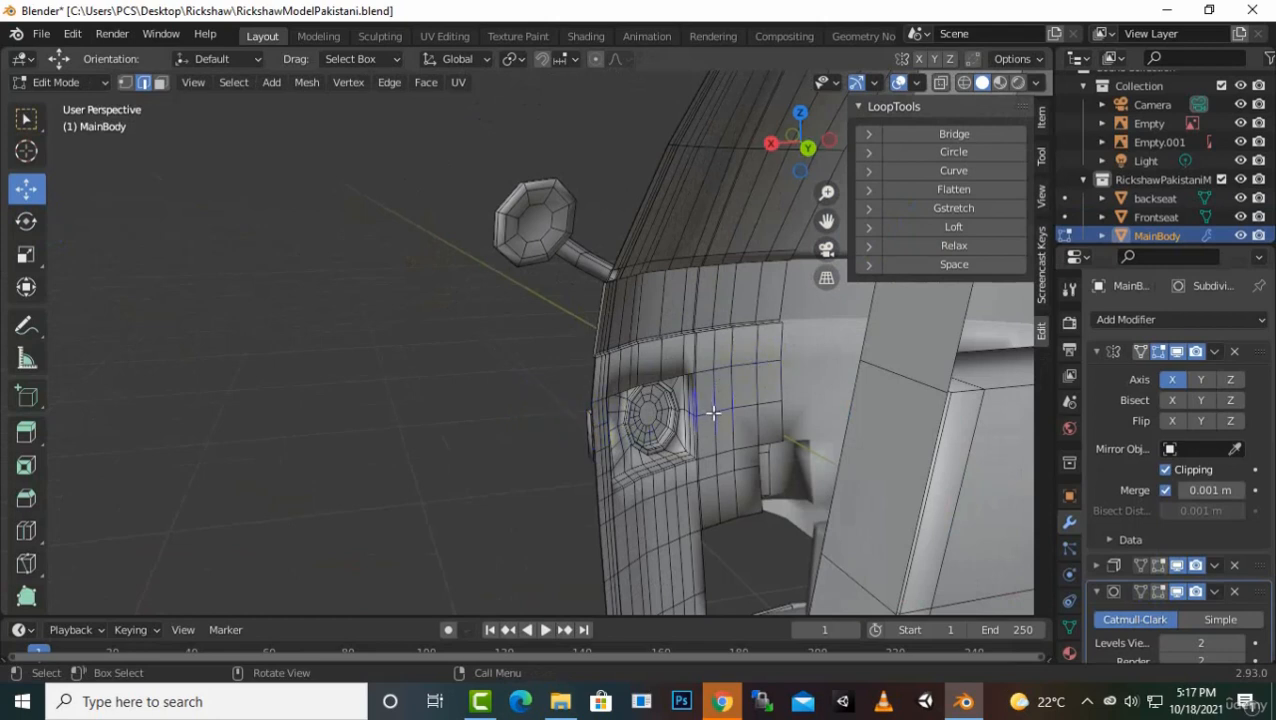
left_click(774, 336)
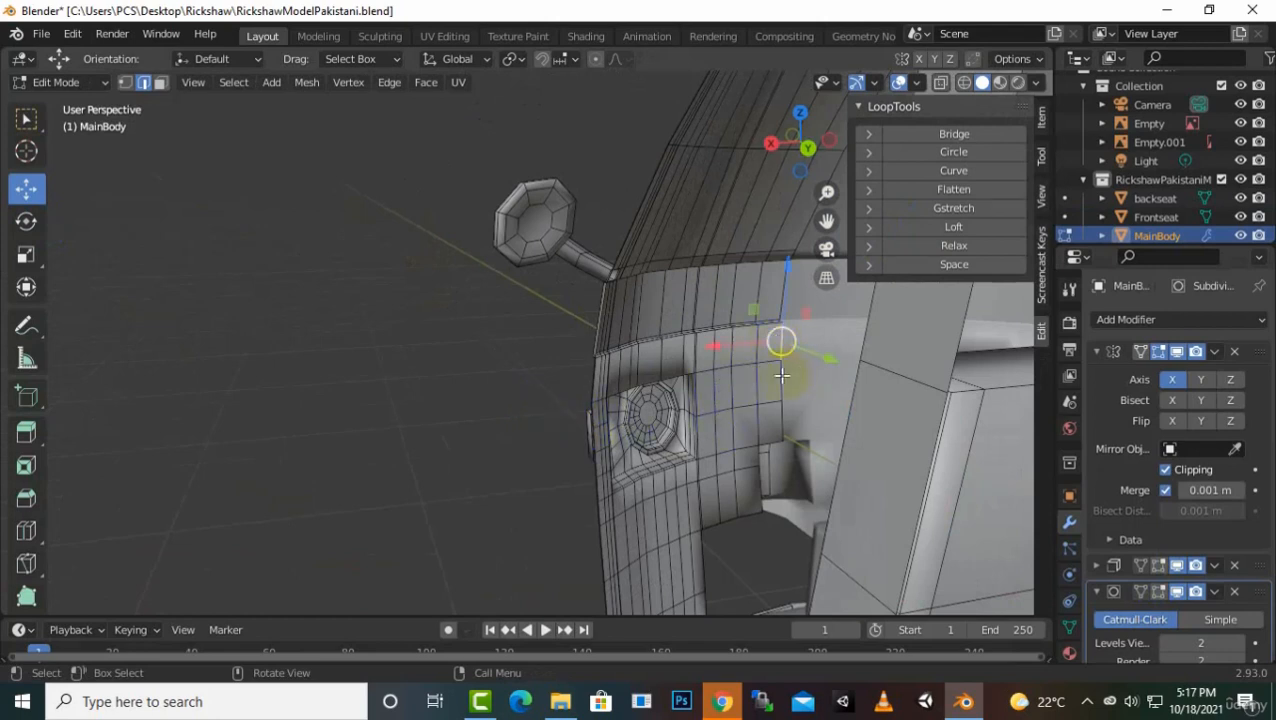
left_click(160, 84)
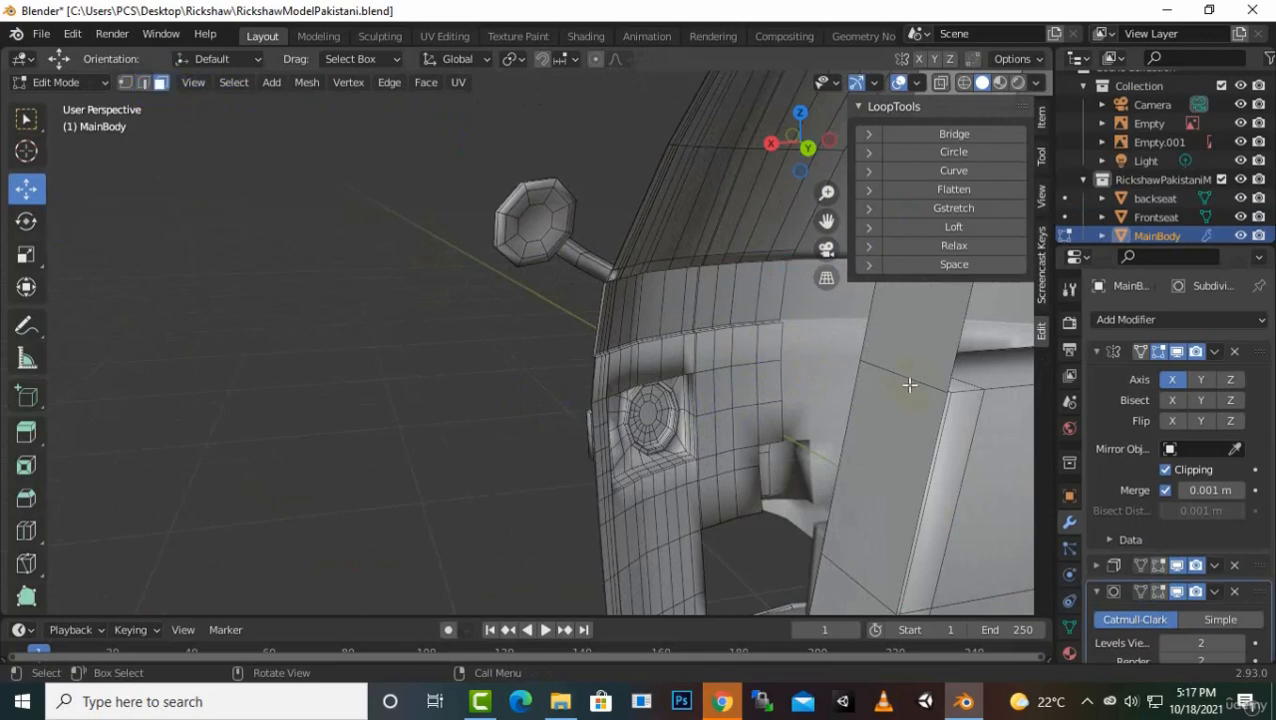
left_click(775, 340)
left_click(772, 425, "ctrl")
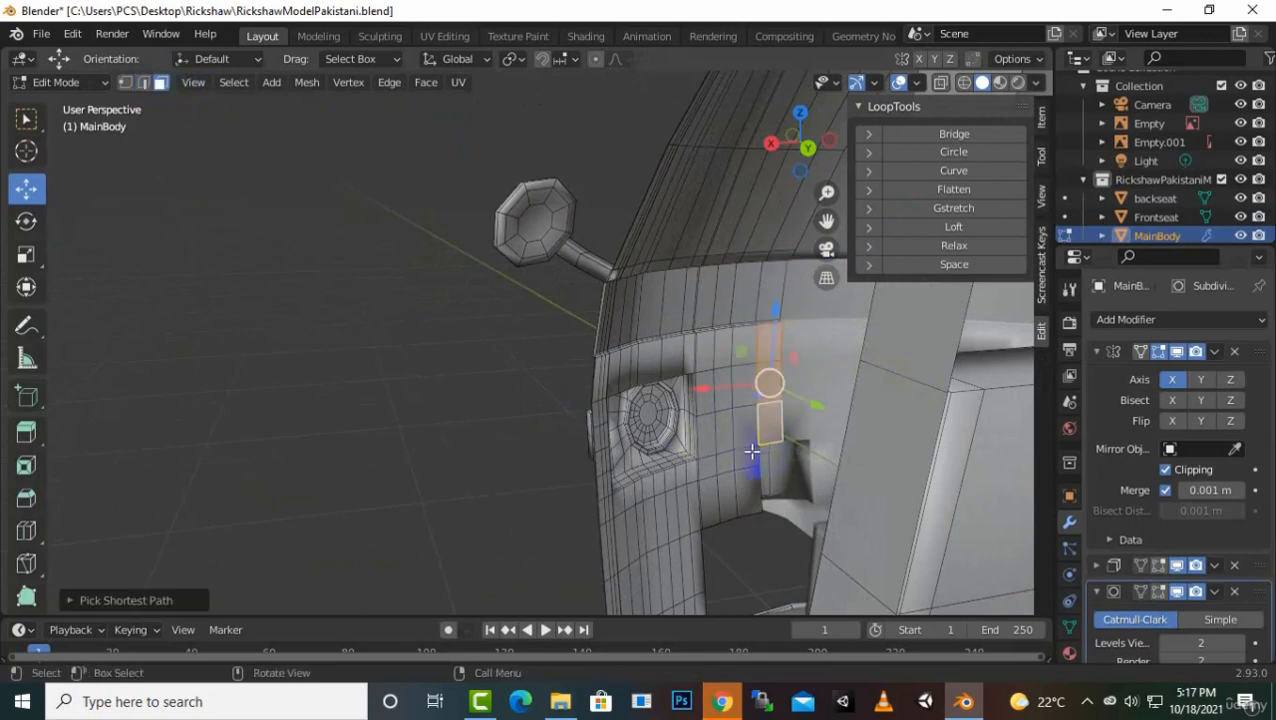
Extend the face selection along the shortest path from the strip's lower end across the inner front panel and past the headlight recess
middle_click_drag(752, 452, 724, 427)
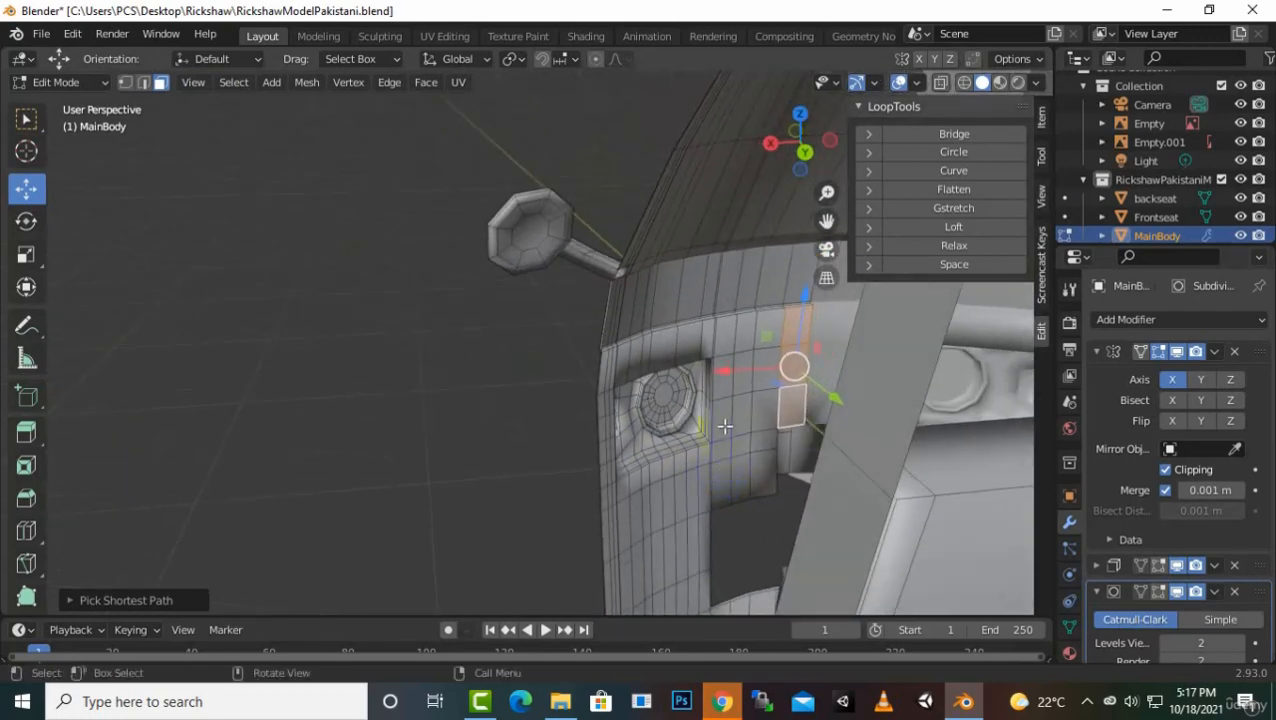
left_click(728, 430, "ctrl")
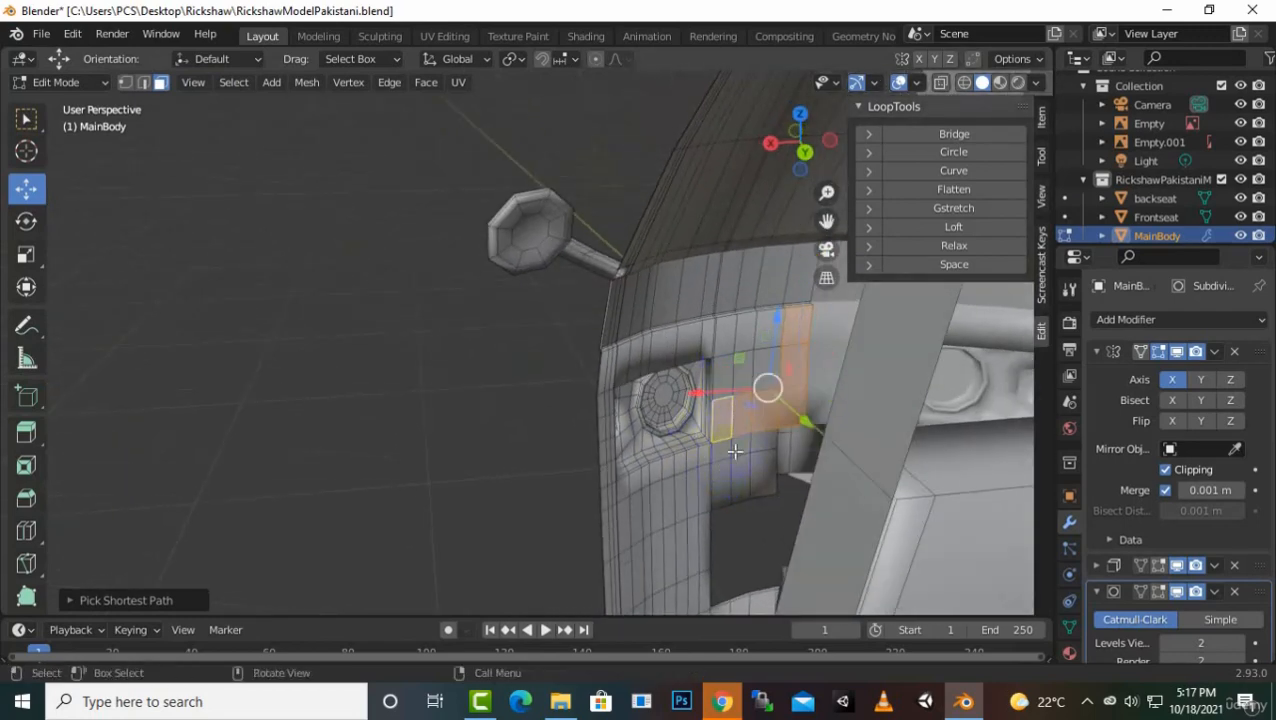
middle_click_drag(724, 376, 783, 472)
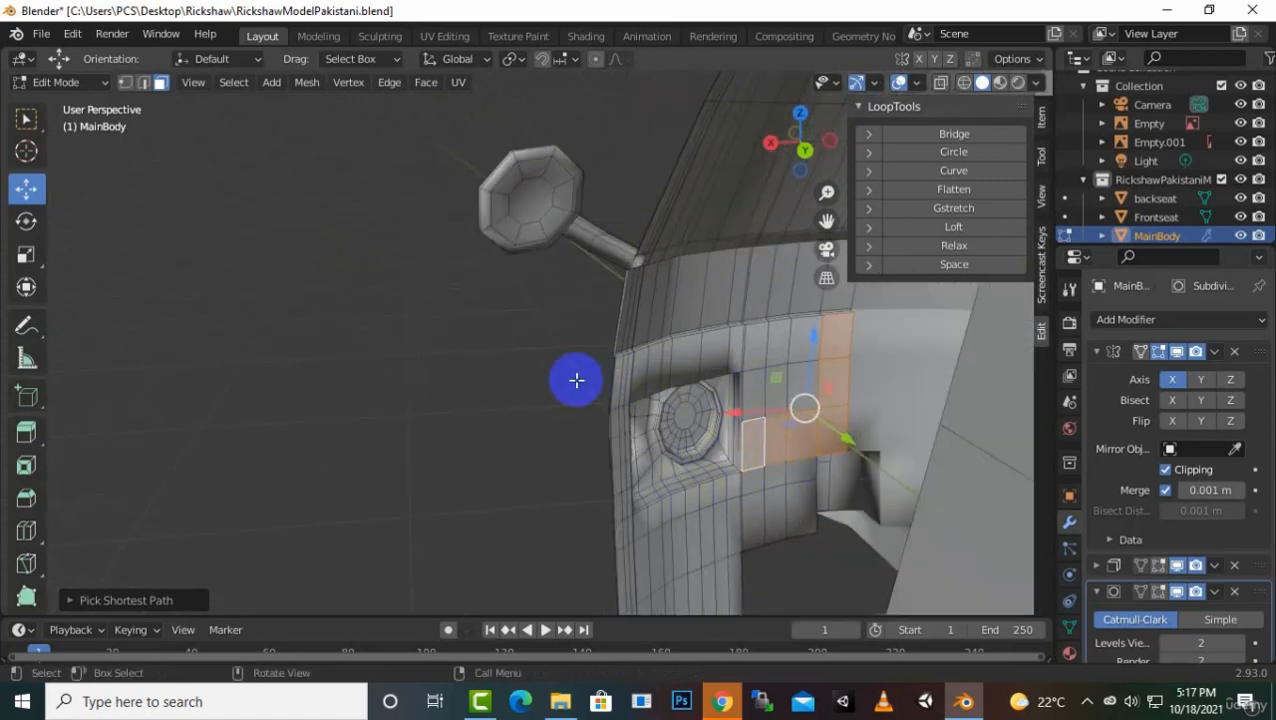
left_click(655, 405, "ctrl")
middle_click_drag(769, 409, 778, 377)
middle_click_drag(801, 434, 730, 341)
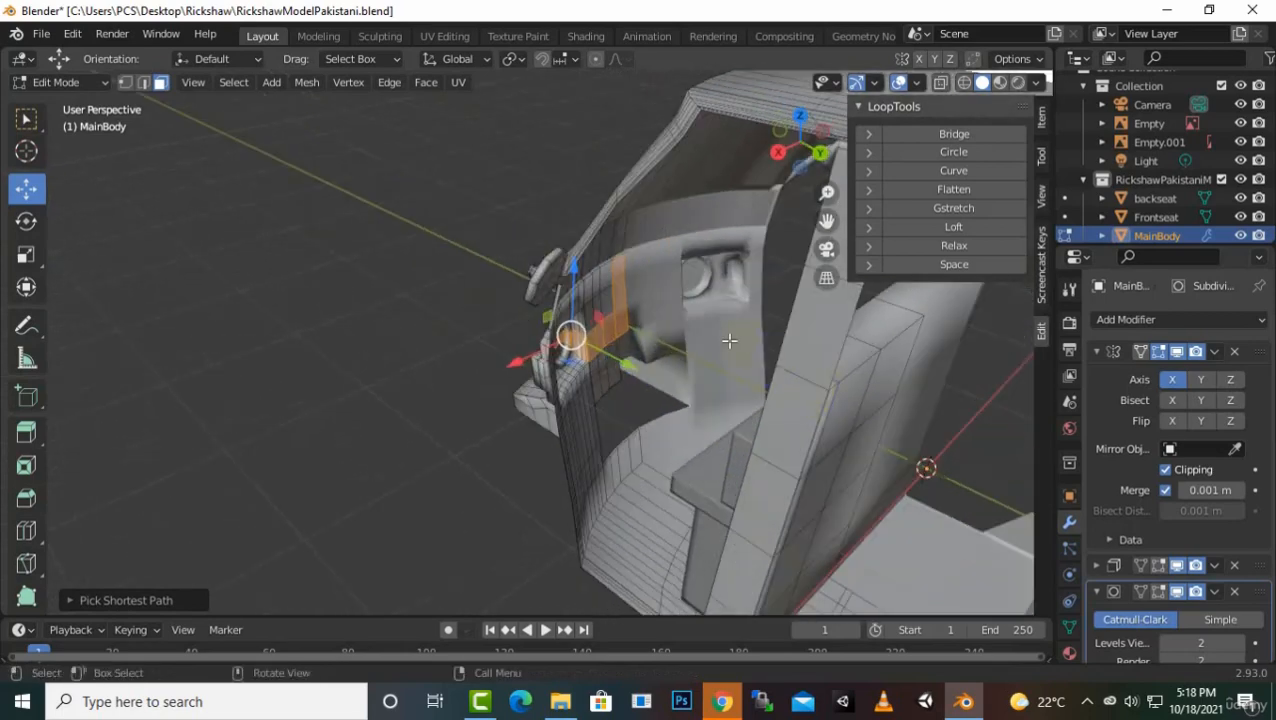
key("ctrl")
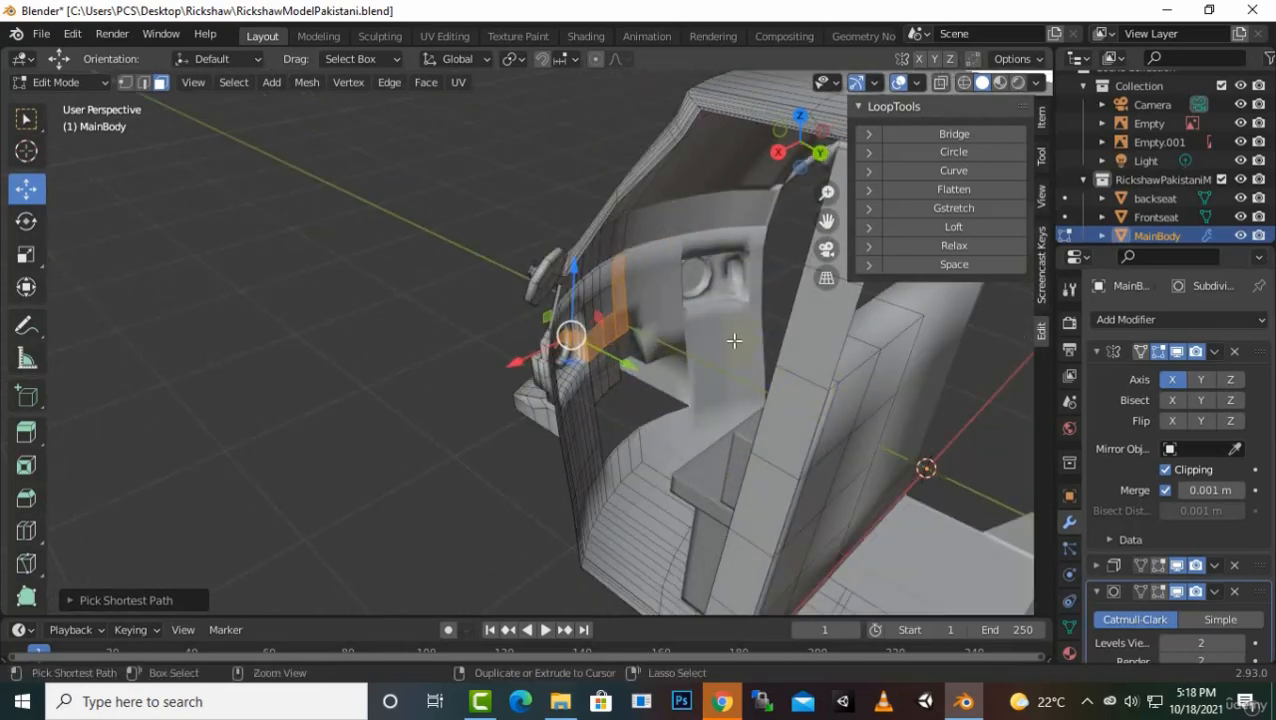